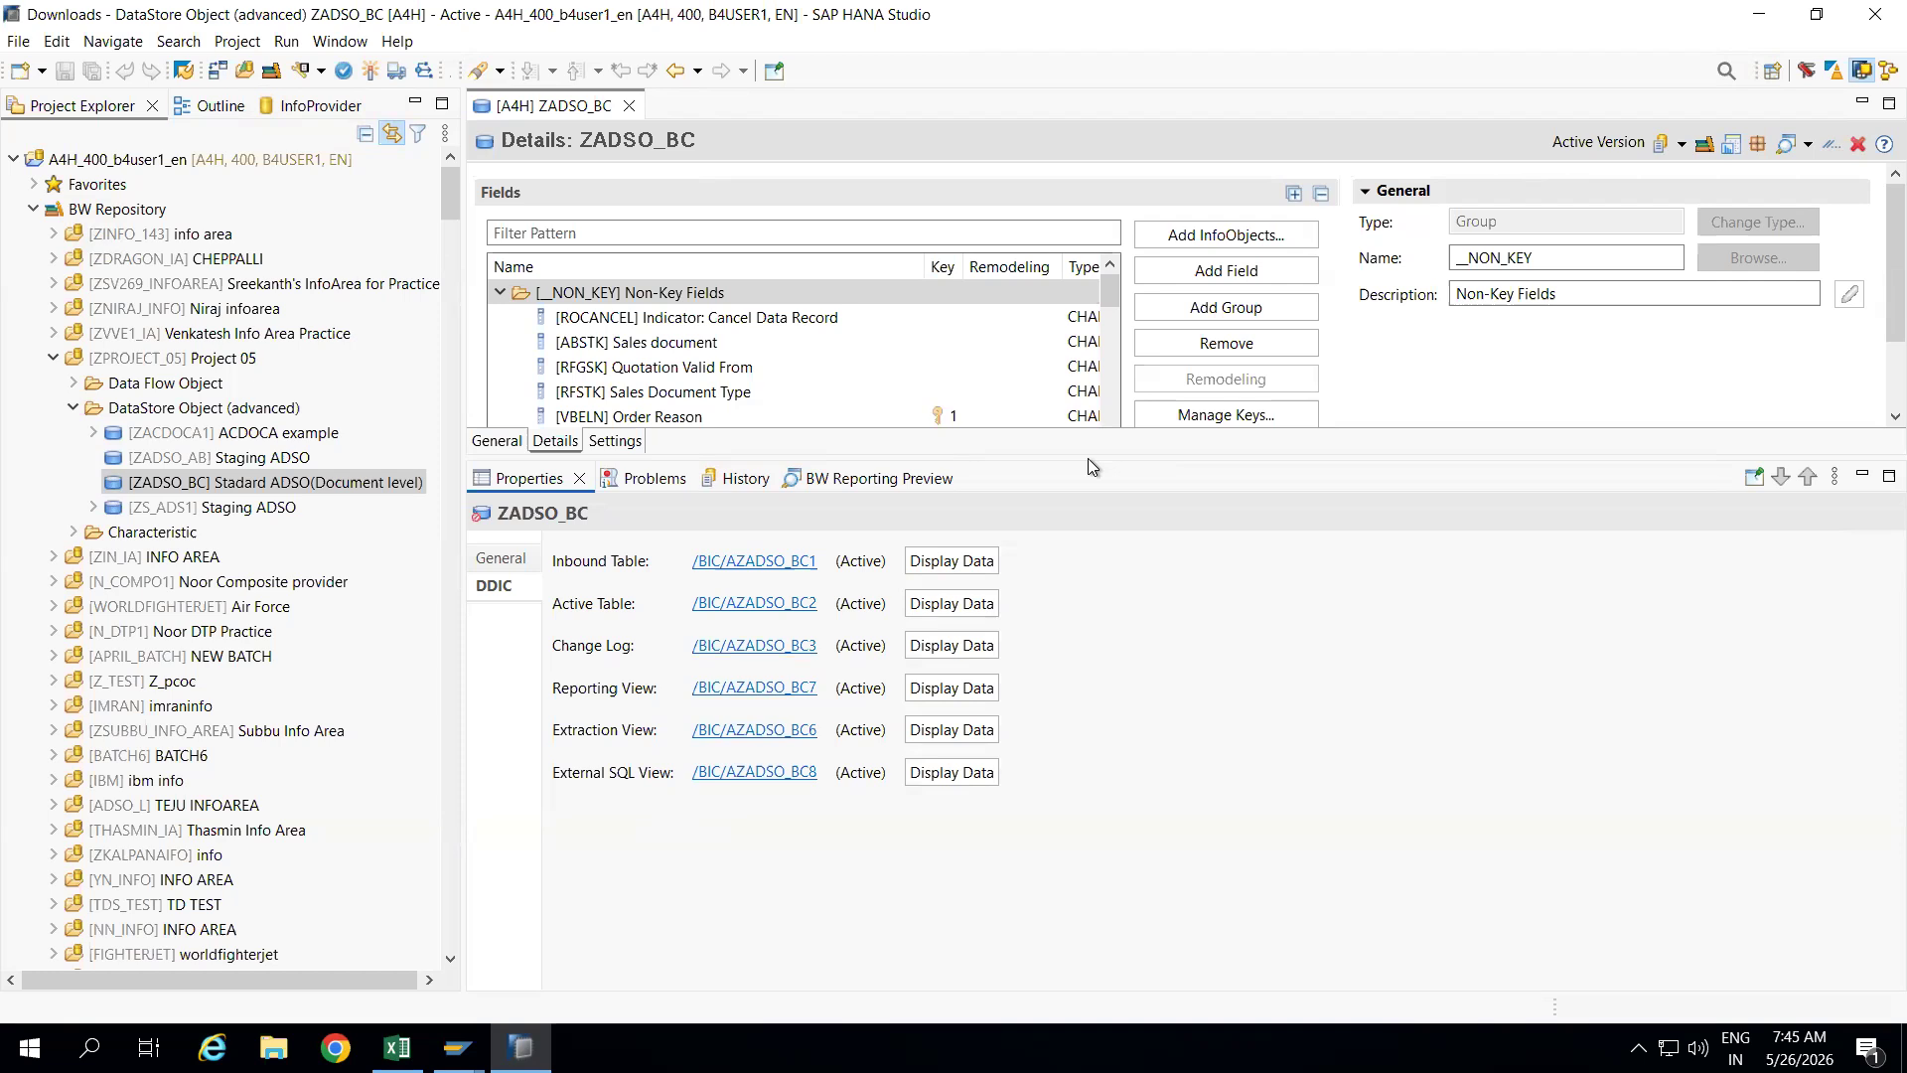
Copy the technical name ZADSO_BC from the DataStore object's general settings
drag(1114, 457, 1114, 515)
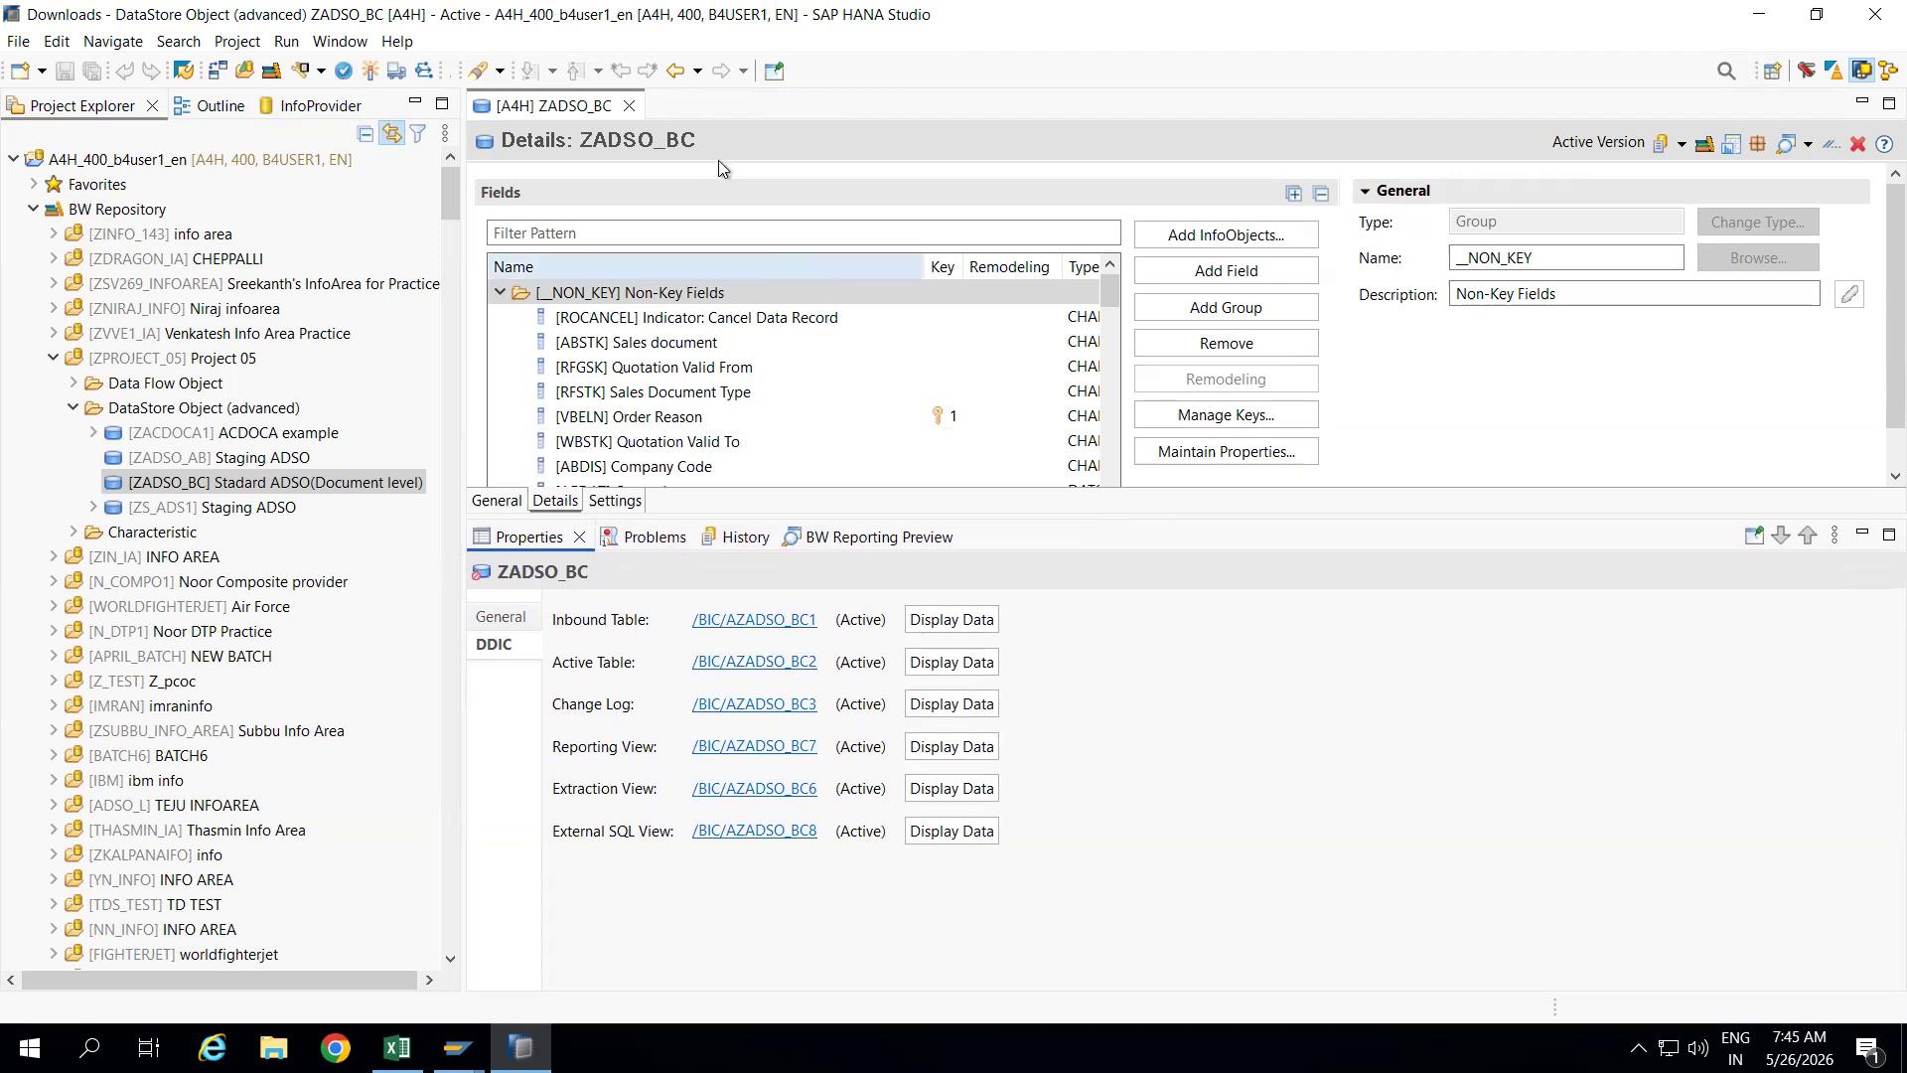
click(495, 501)
drag(693, 225, 604, 227)
key(ctrl+c)
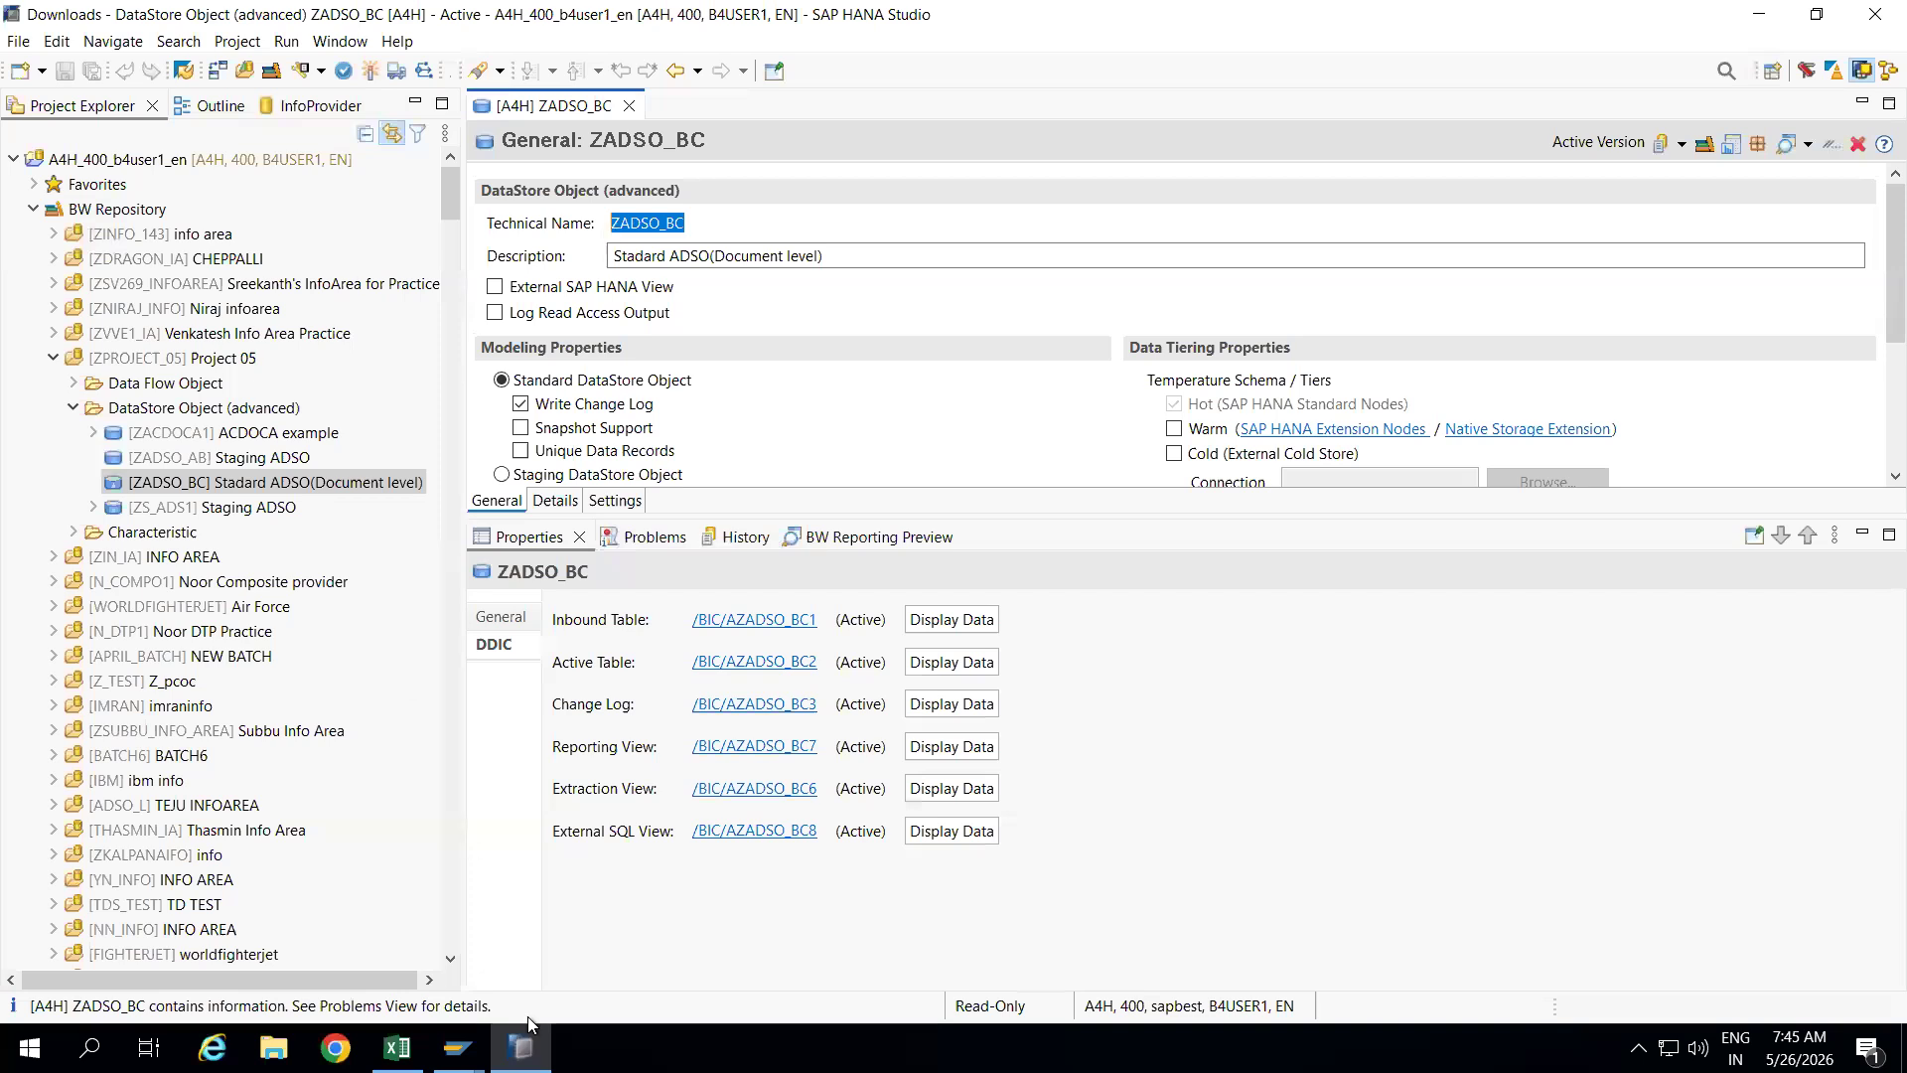
Switch to the SAP GUI session and open the advanced DataStore object ZADSO_BC in program RSPM_MANAGE, acknowledging the information message
click(457, 1048)
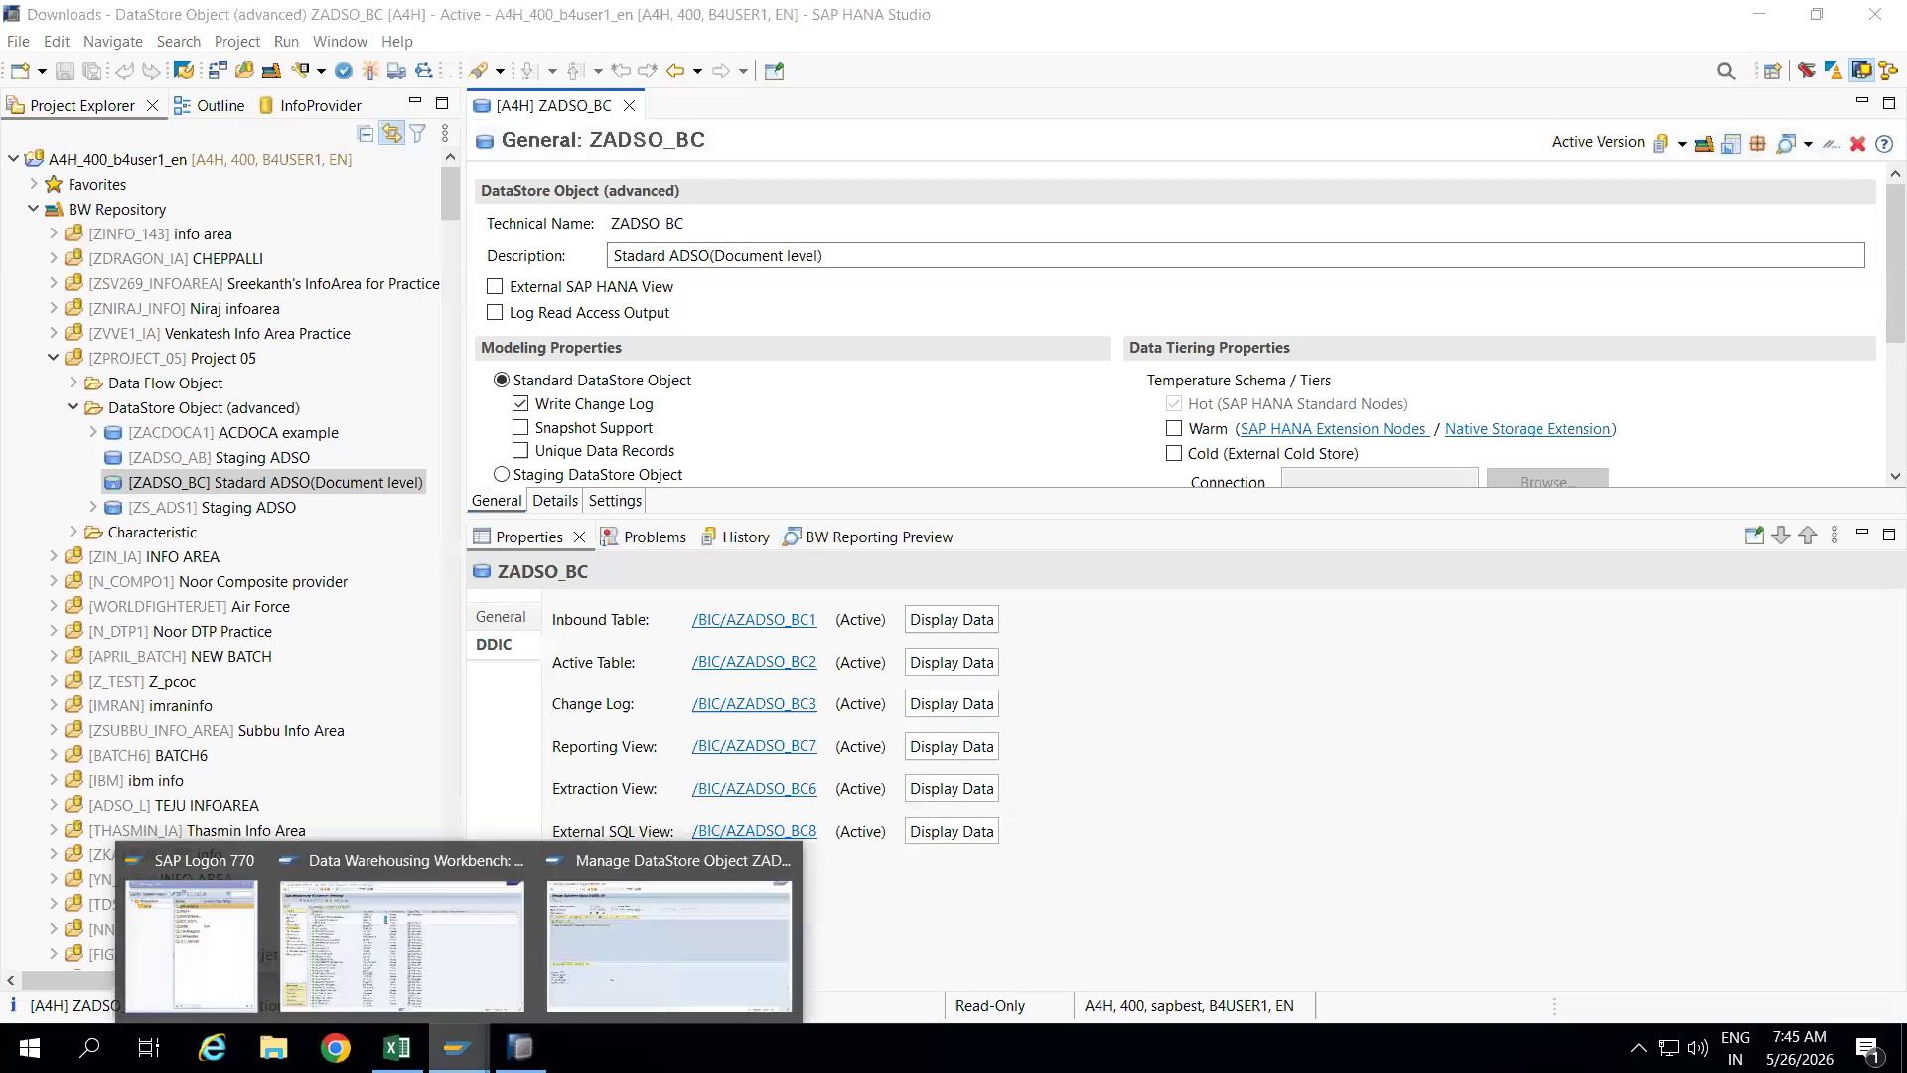
click(622, 1011)
click(350, 66)
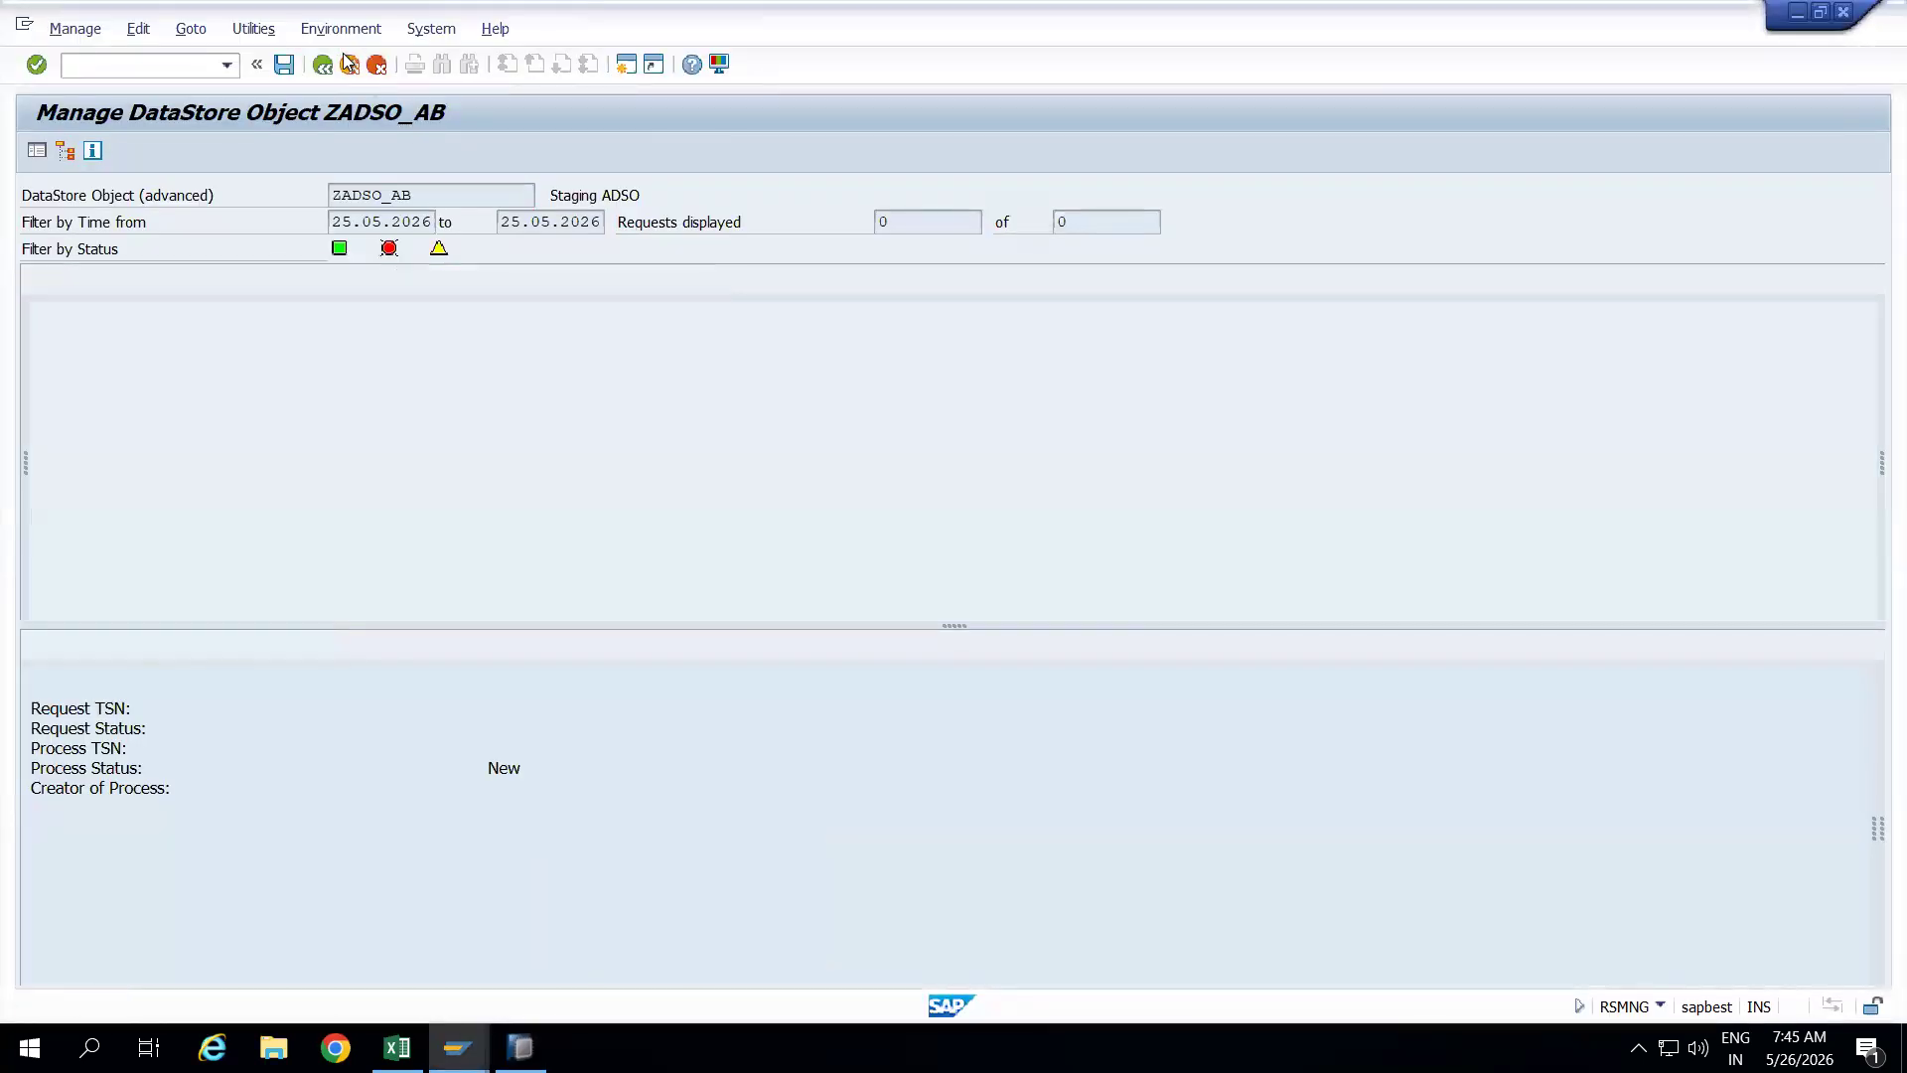
key(ctrl+v)
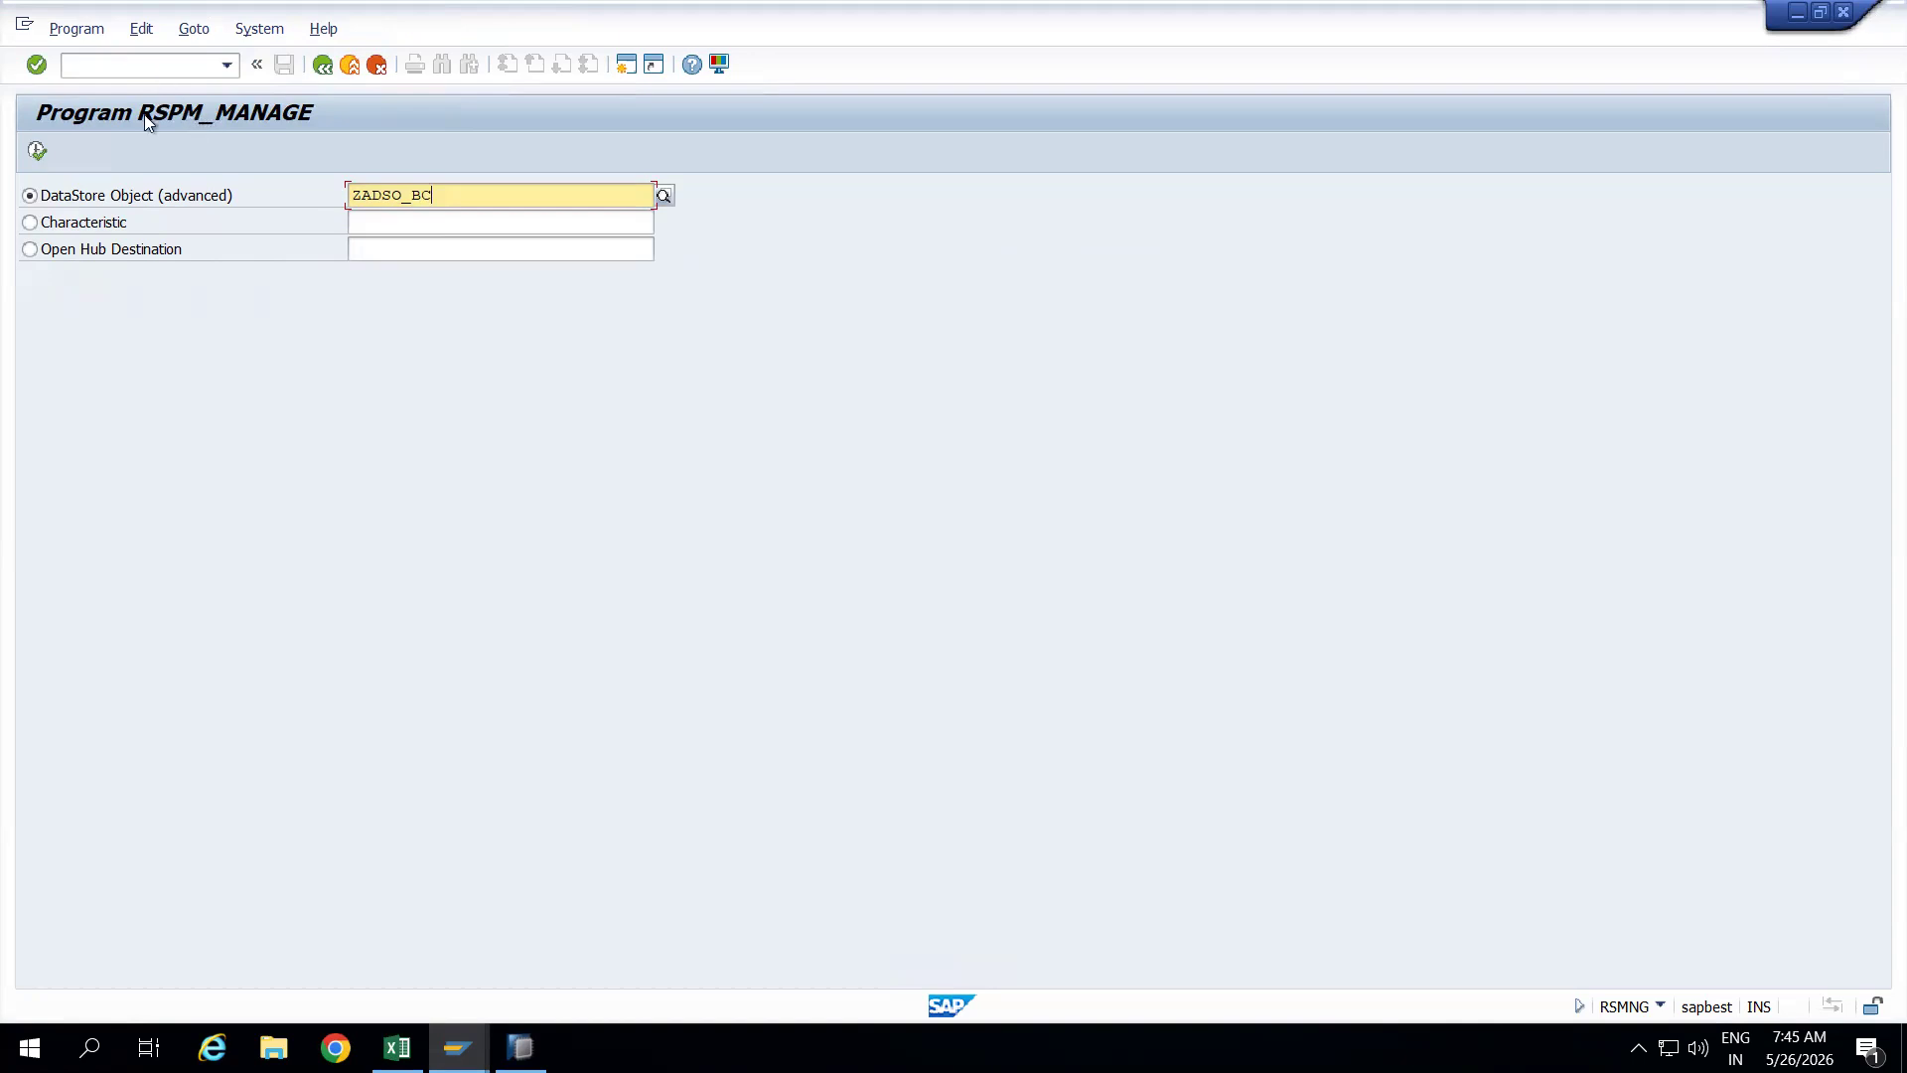
click(40, 156)
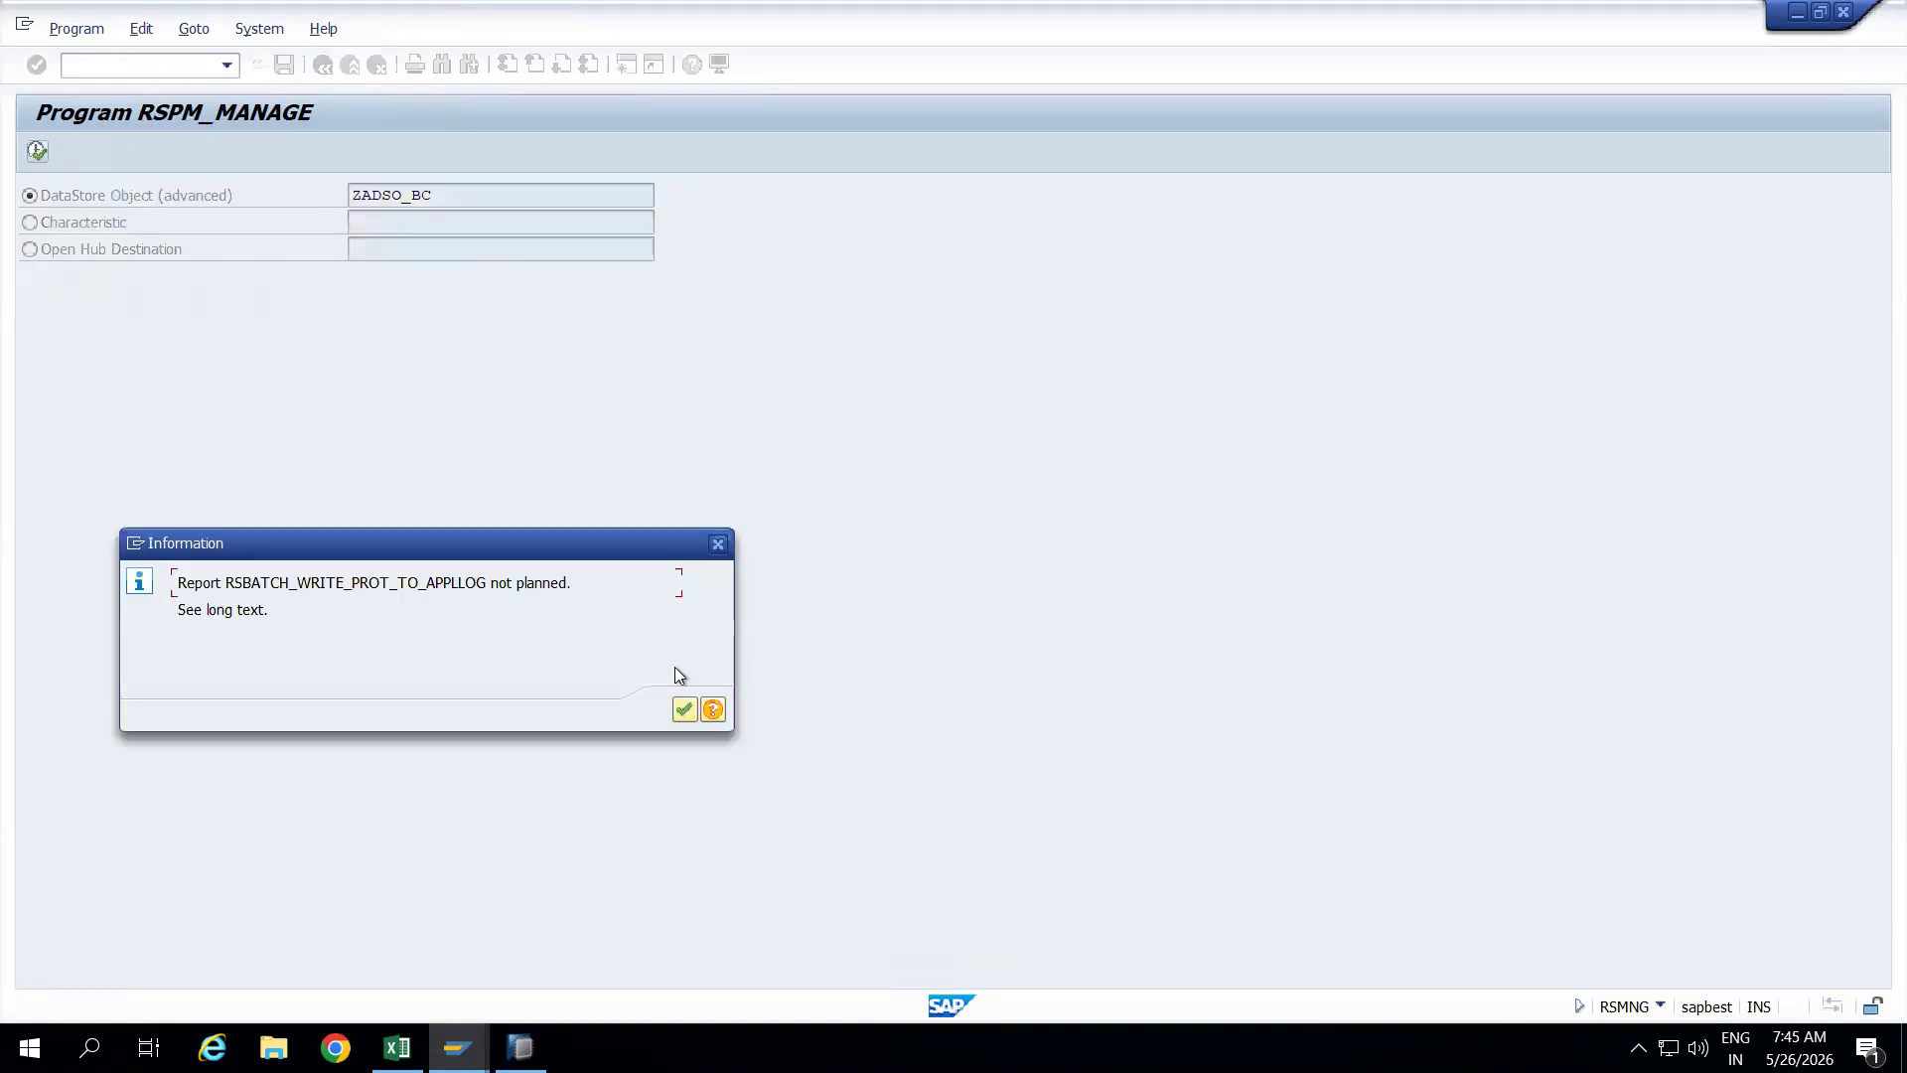
click(683, 710)
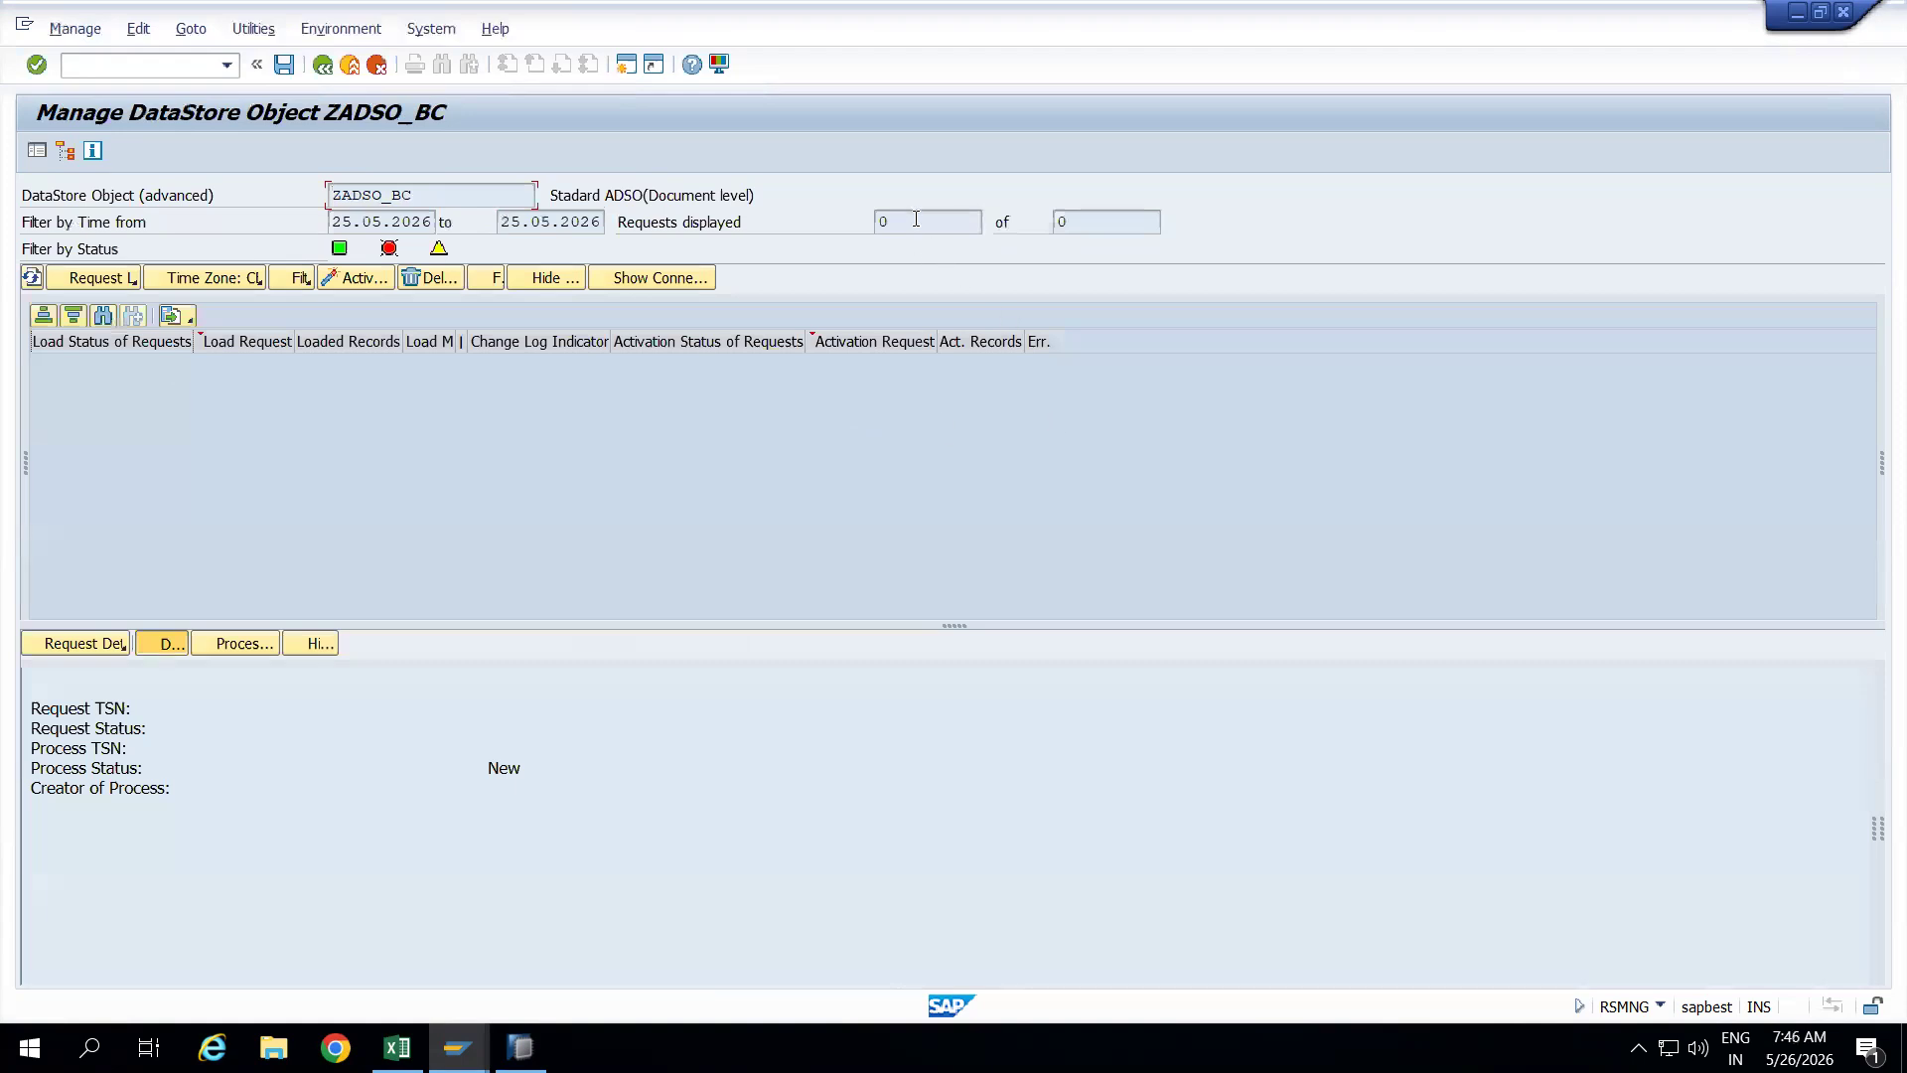
click(1082, 206)
Check the number of entries in ZADSO_BC's new data table using the default selection fields, then return to the manage screen
click(258, 31)
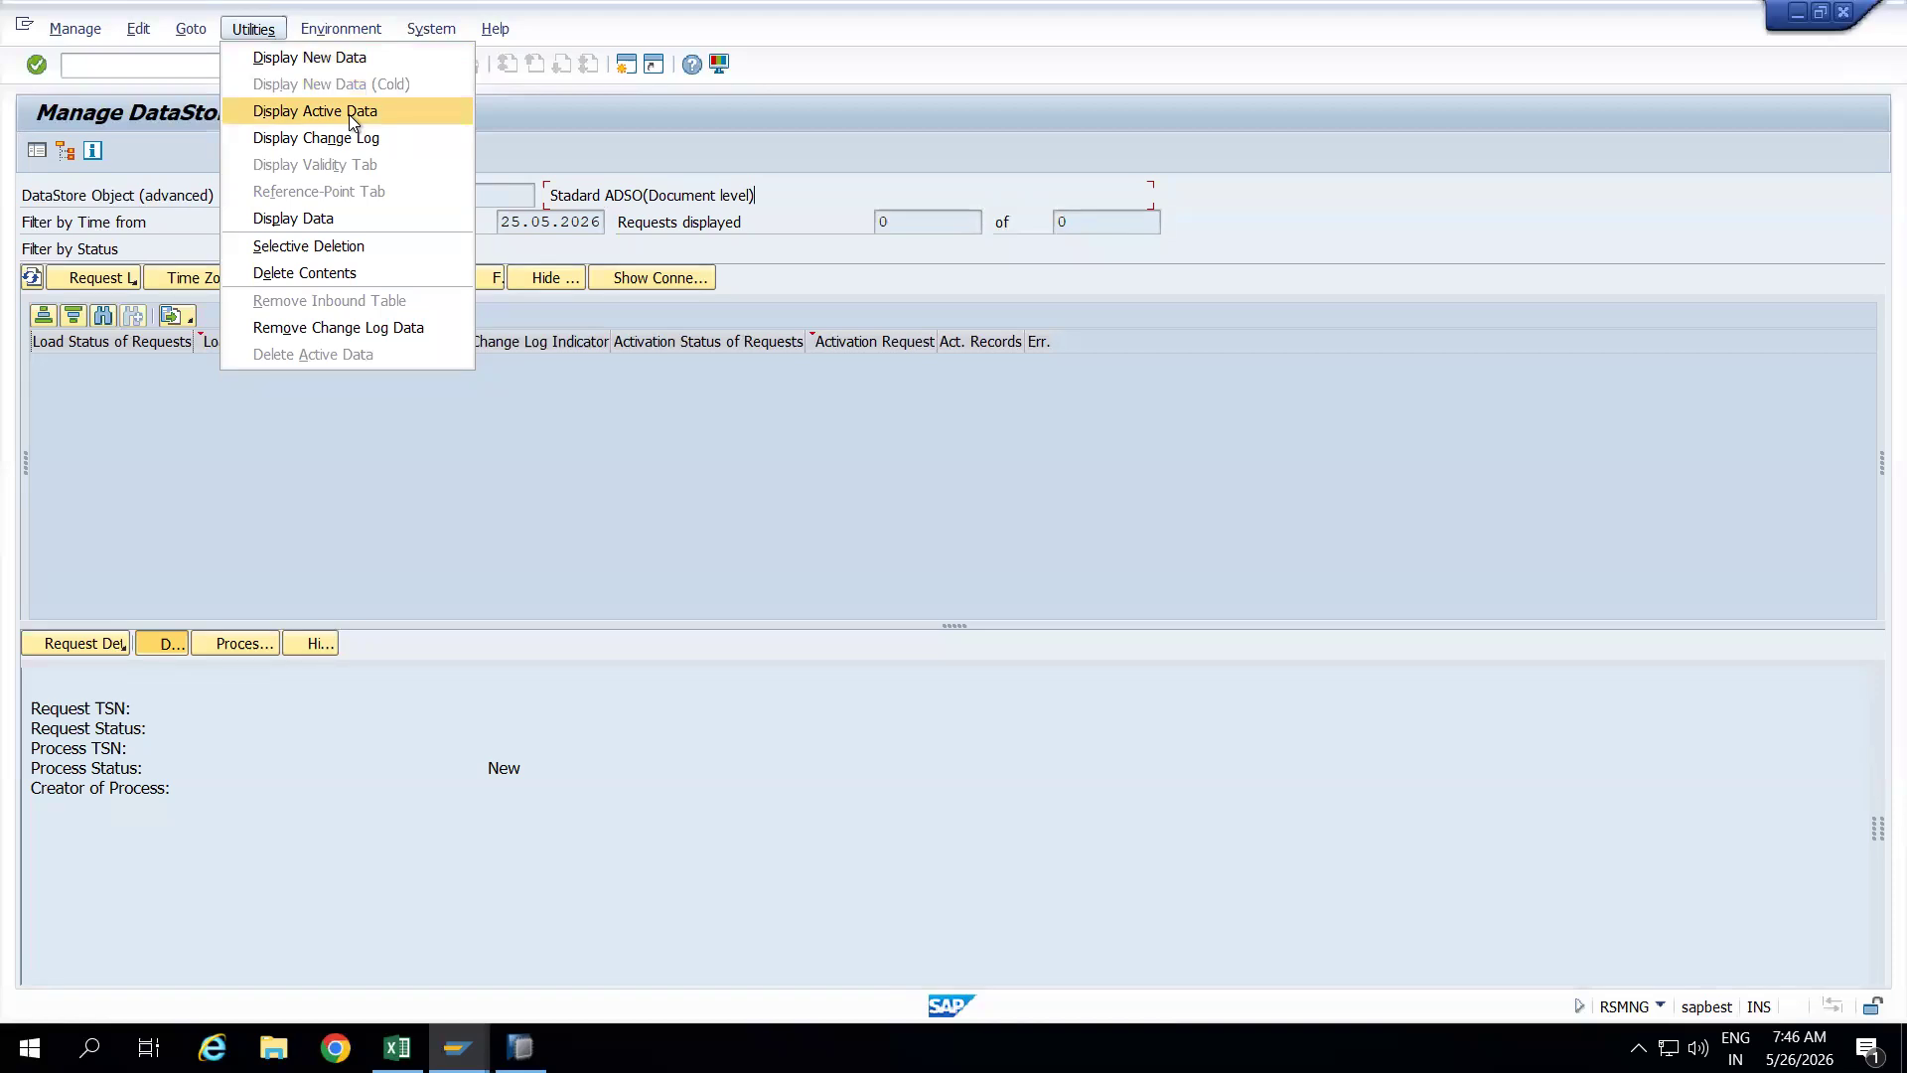
click(348, 57)
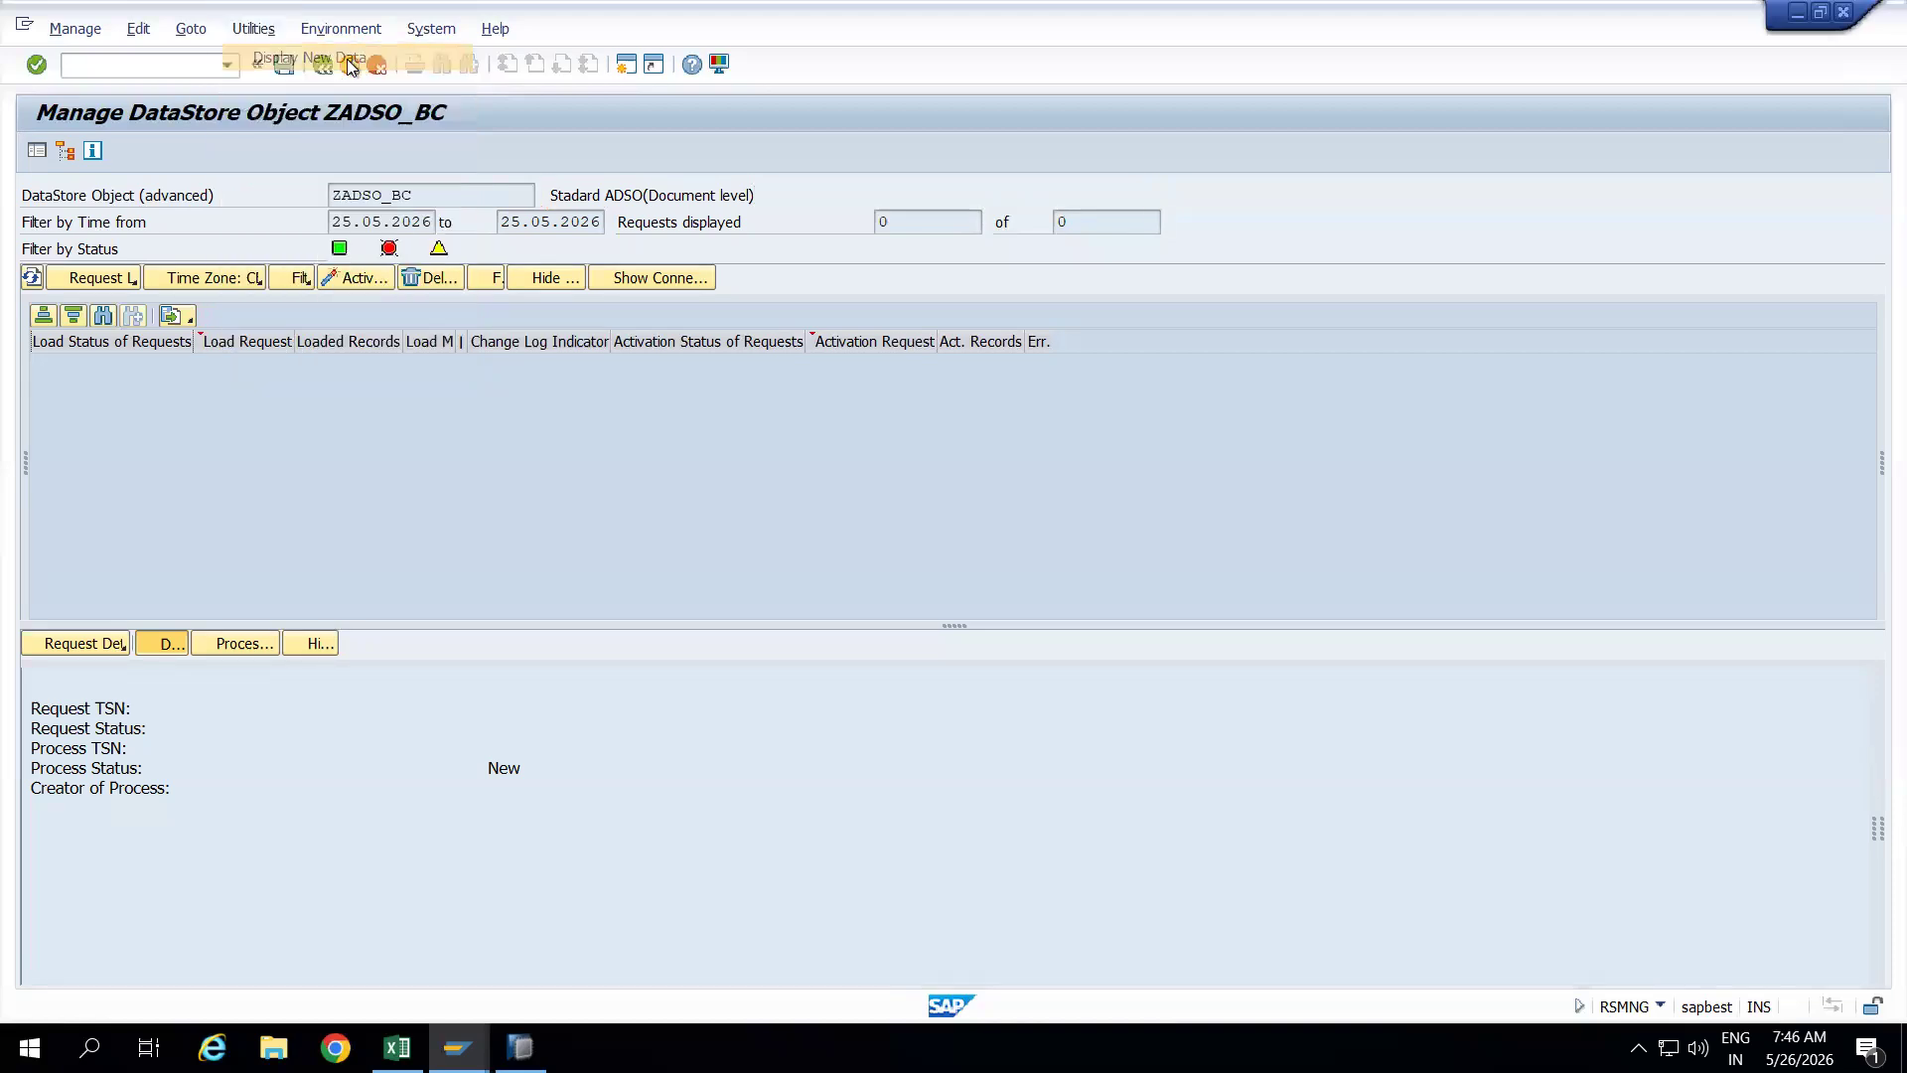
click(982, 790)
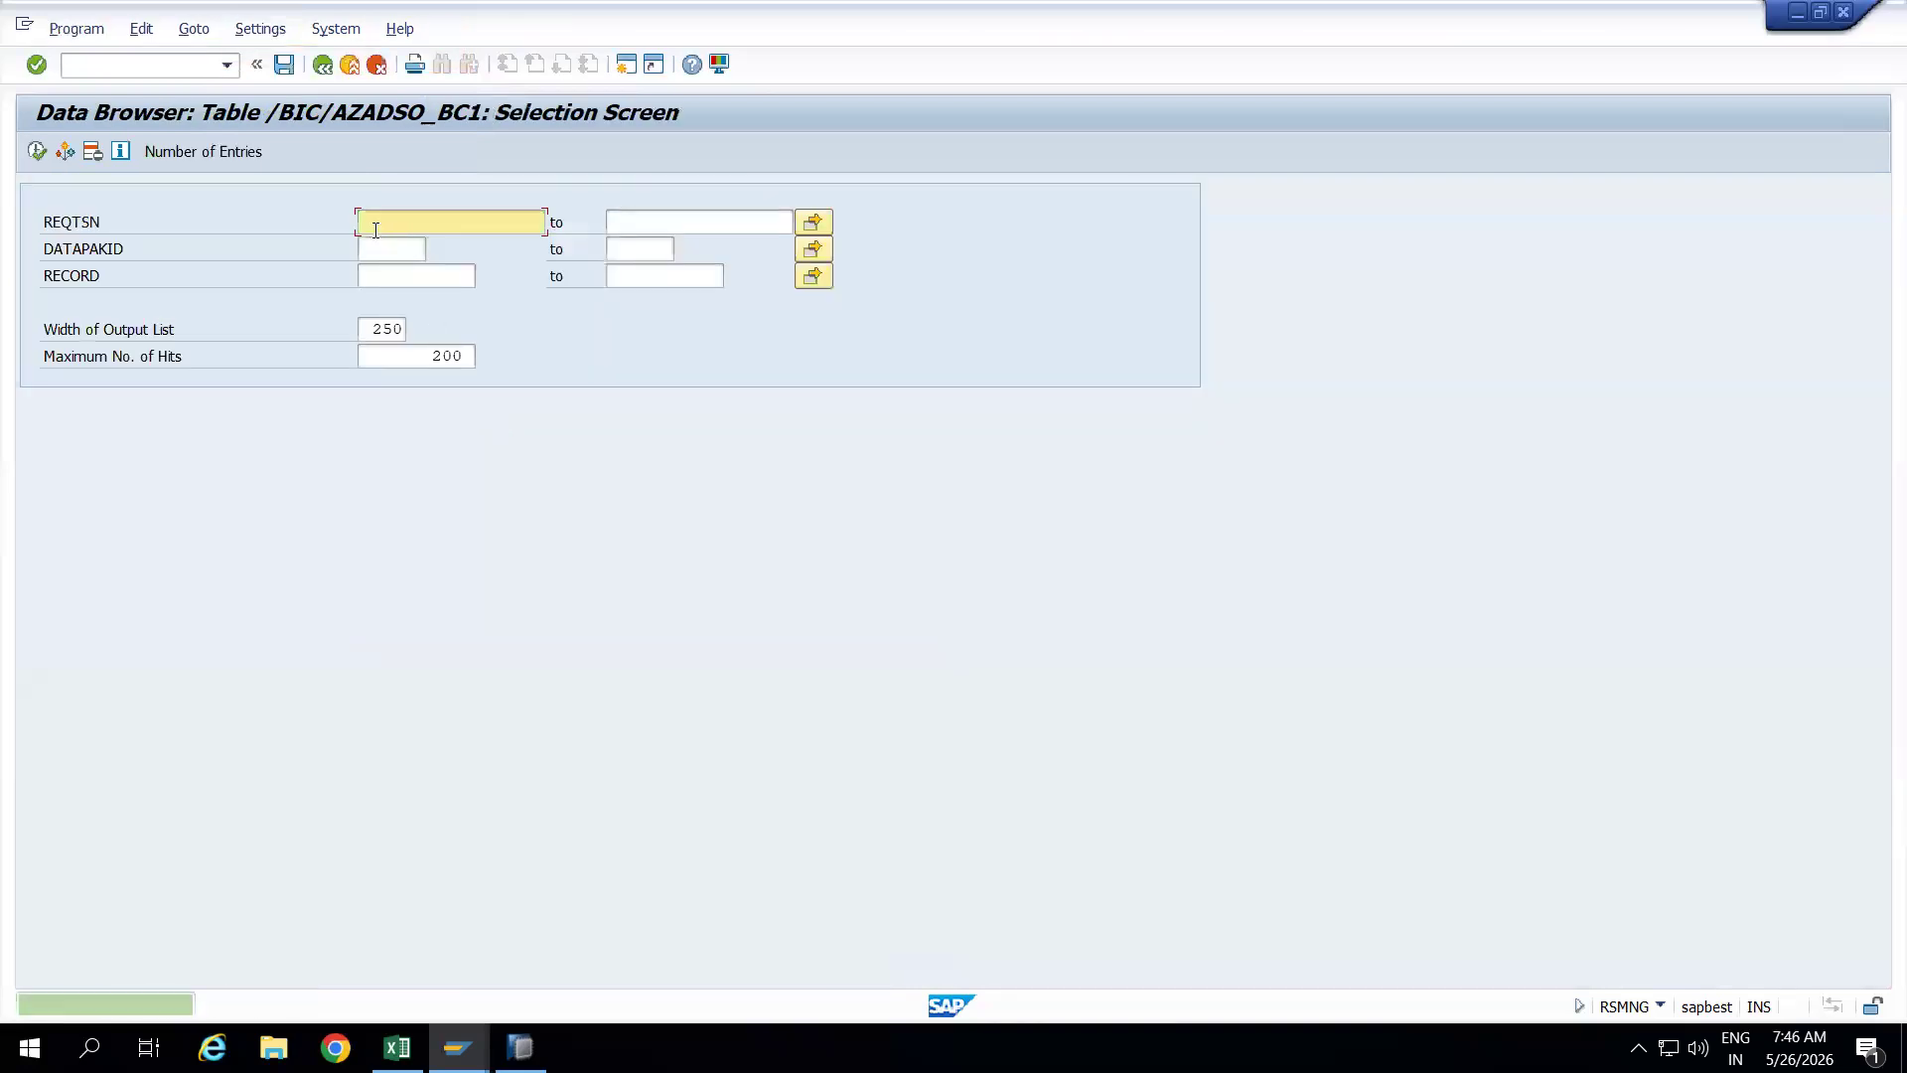
click(214, 154)
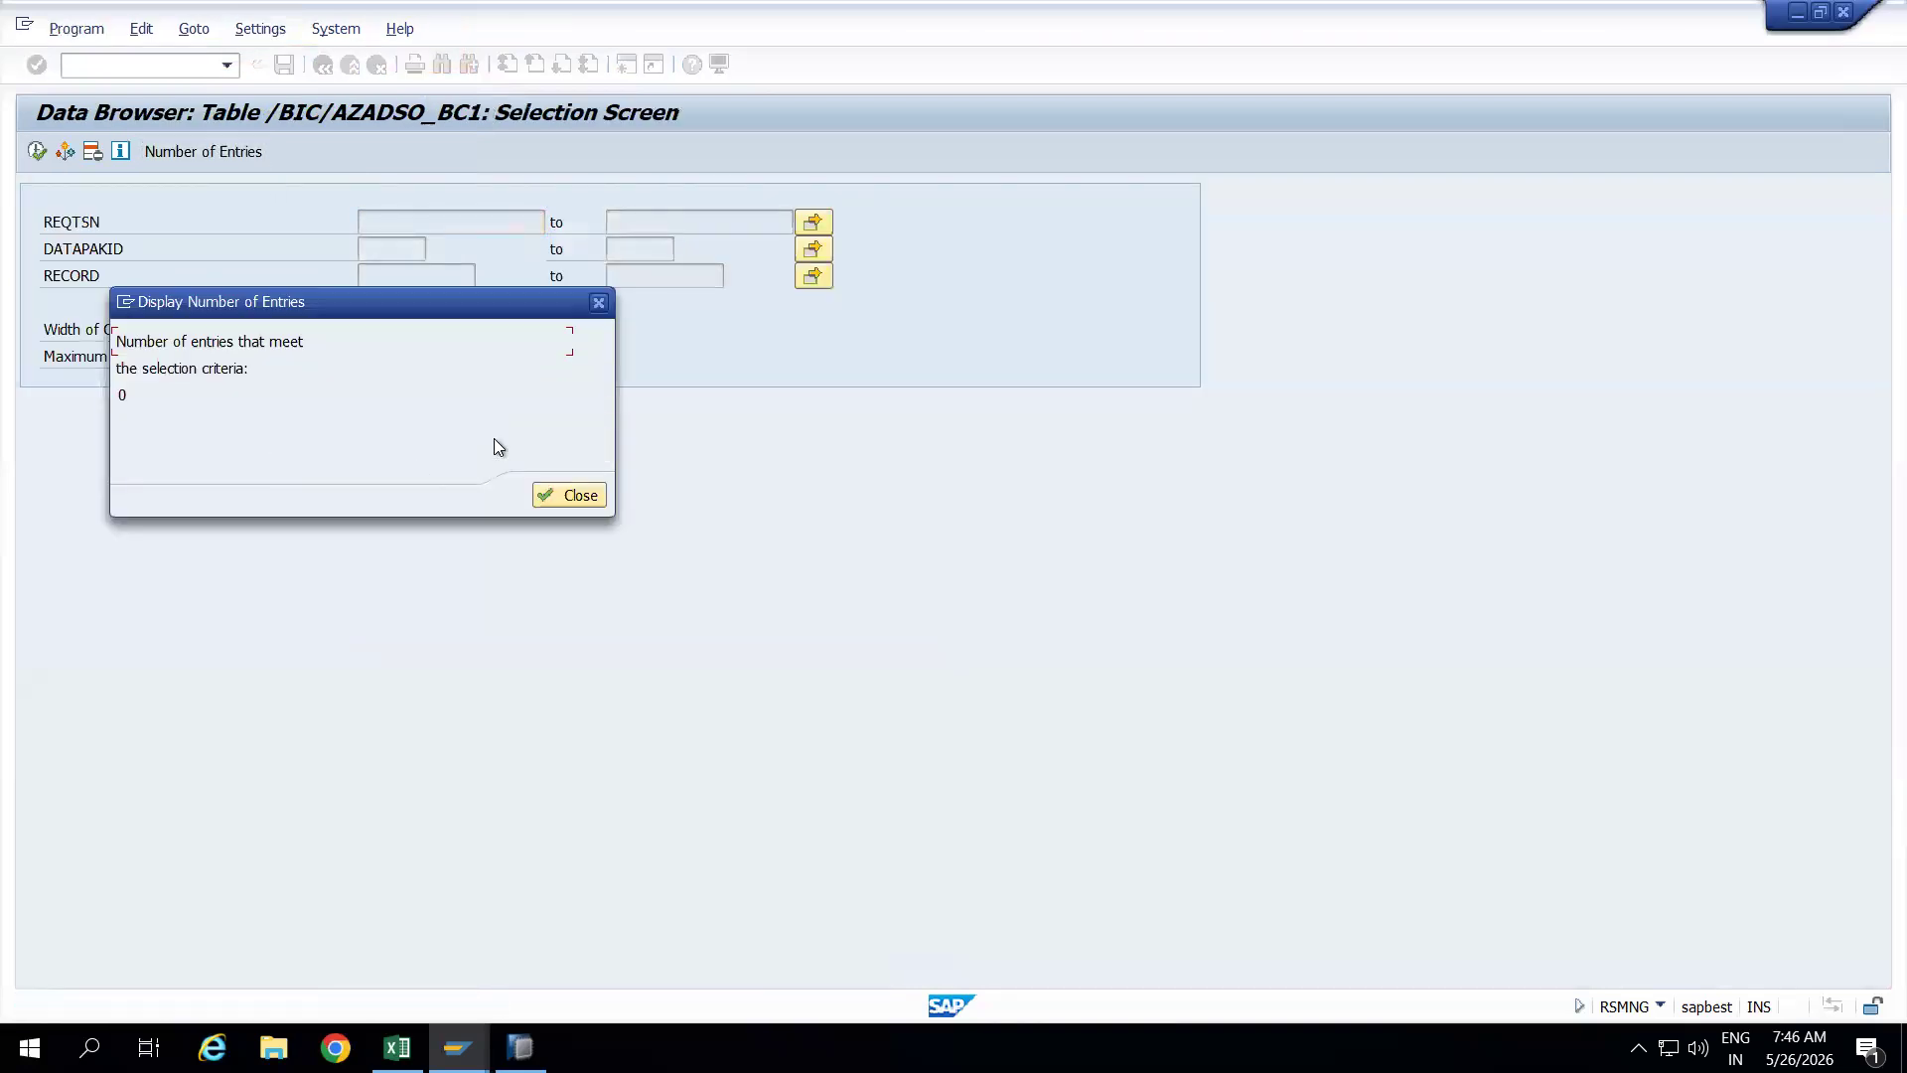
click(576, 505)
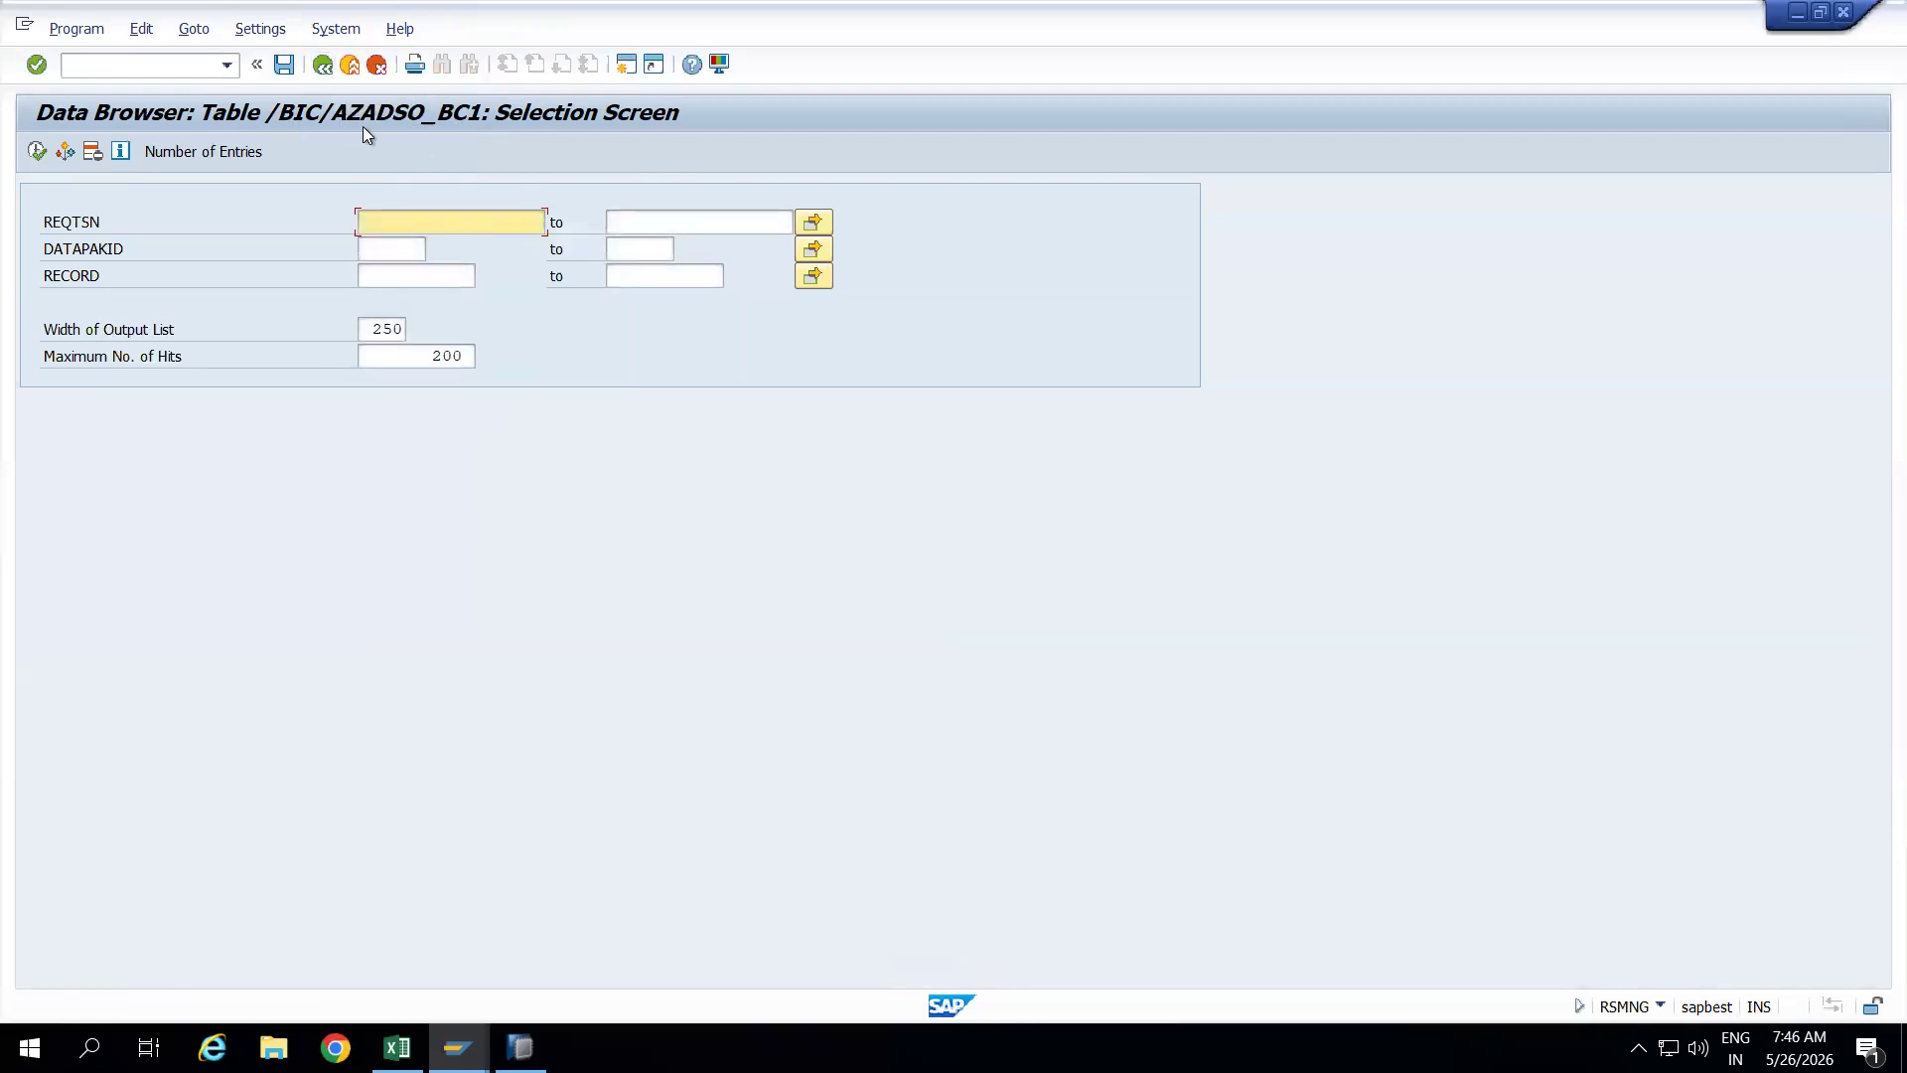
click(325, 67)
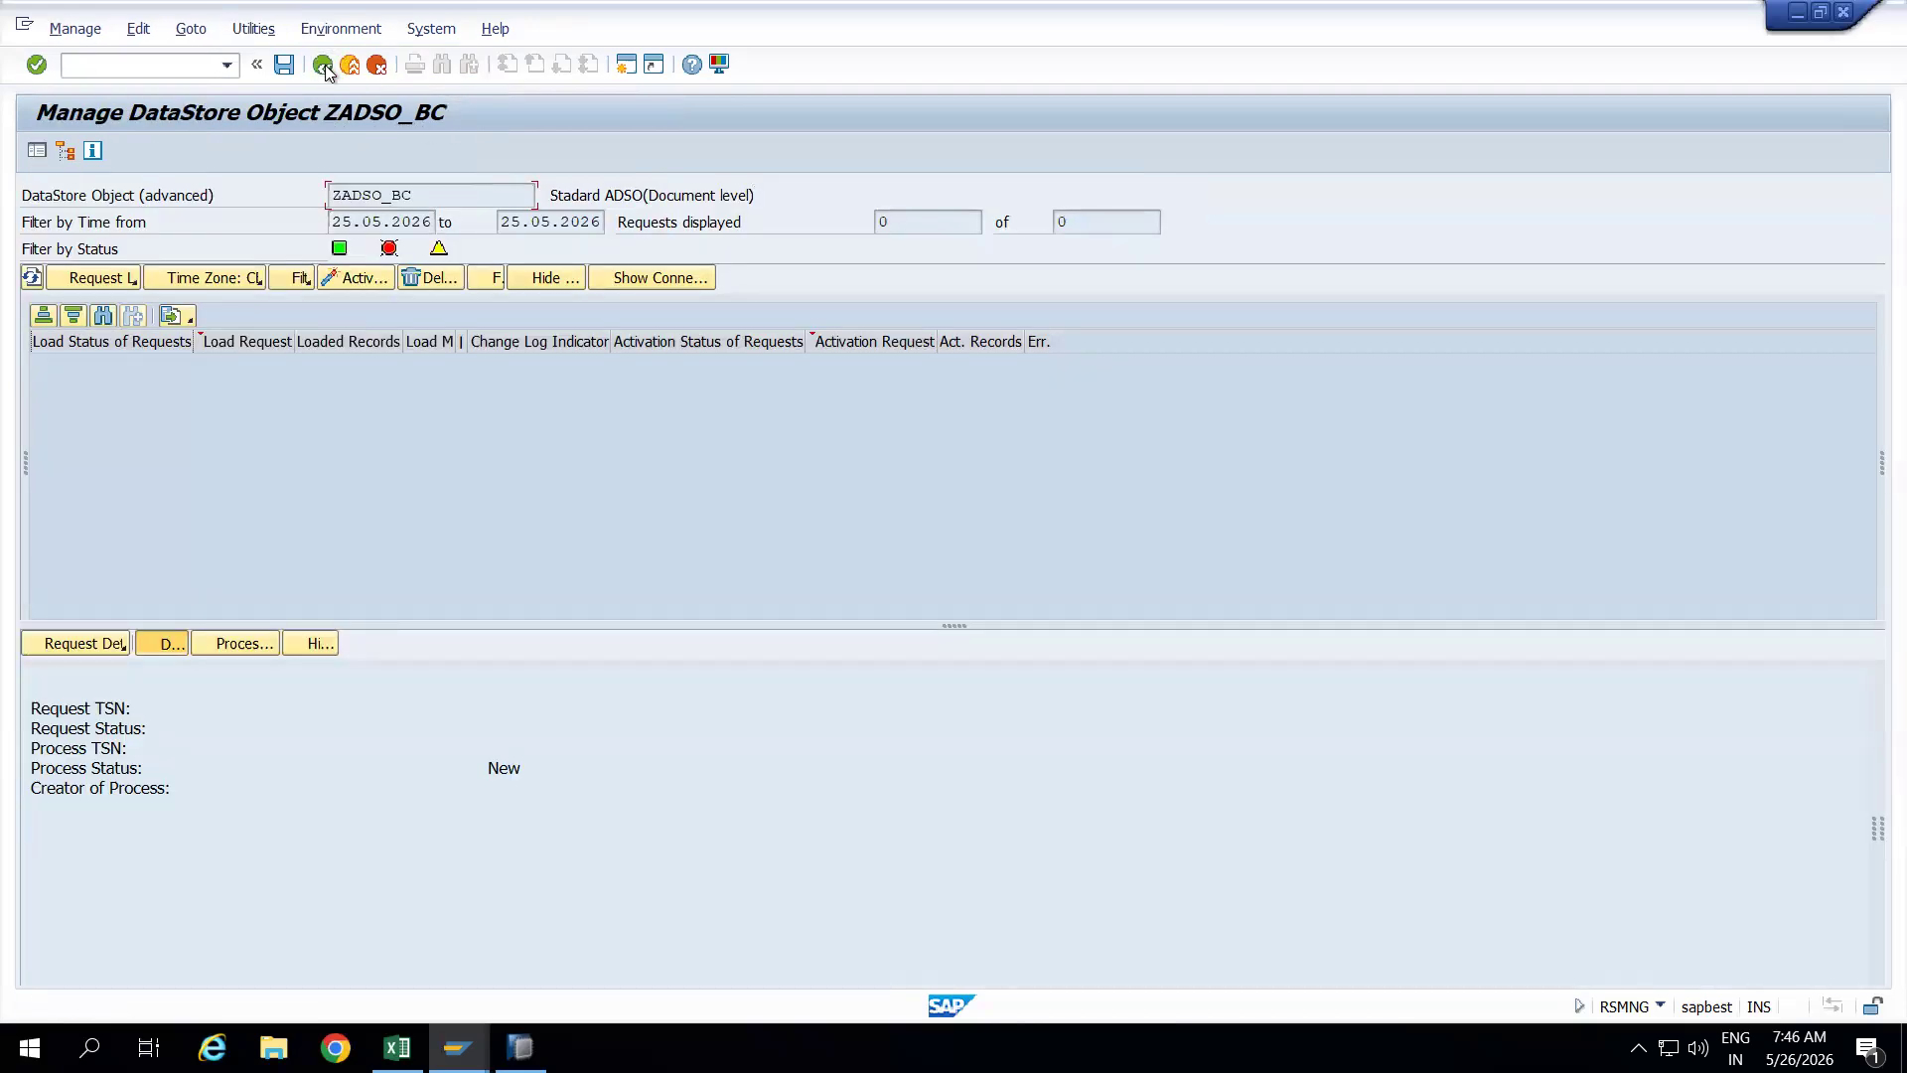
Check the number of entries in ZADSO_BC's active data table with VBELN as selection field, then return to the manage screen
click(253, 29)
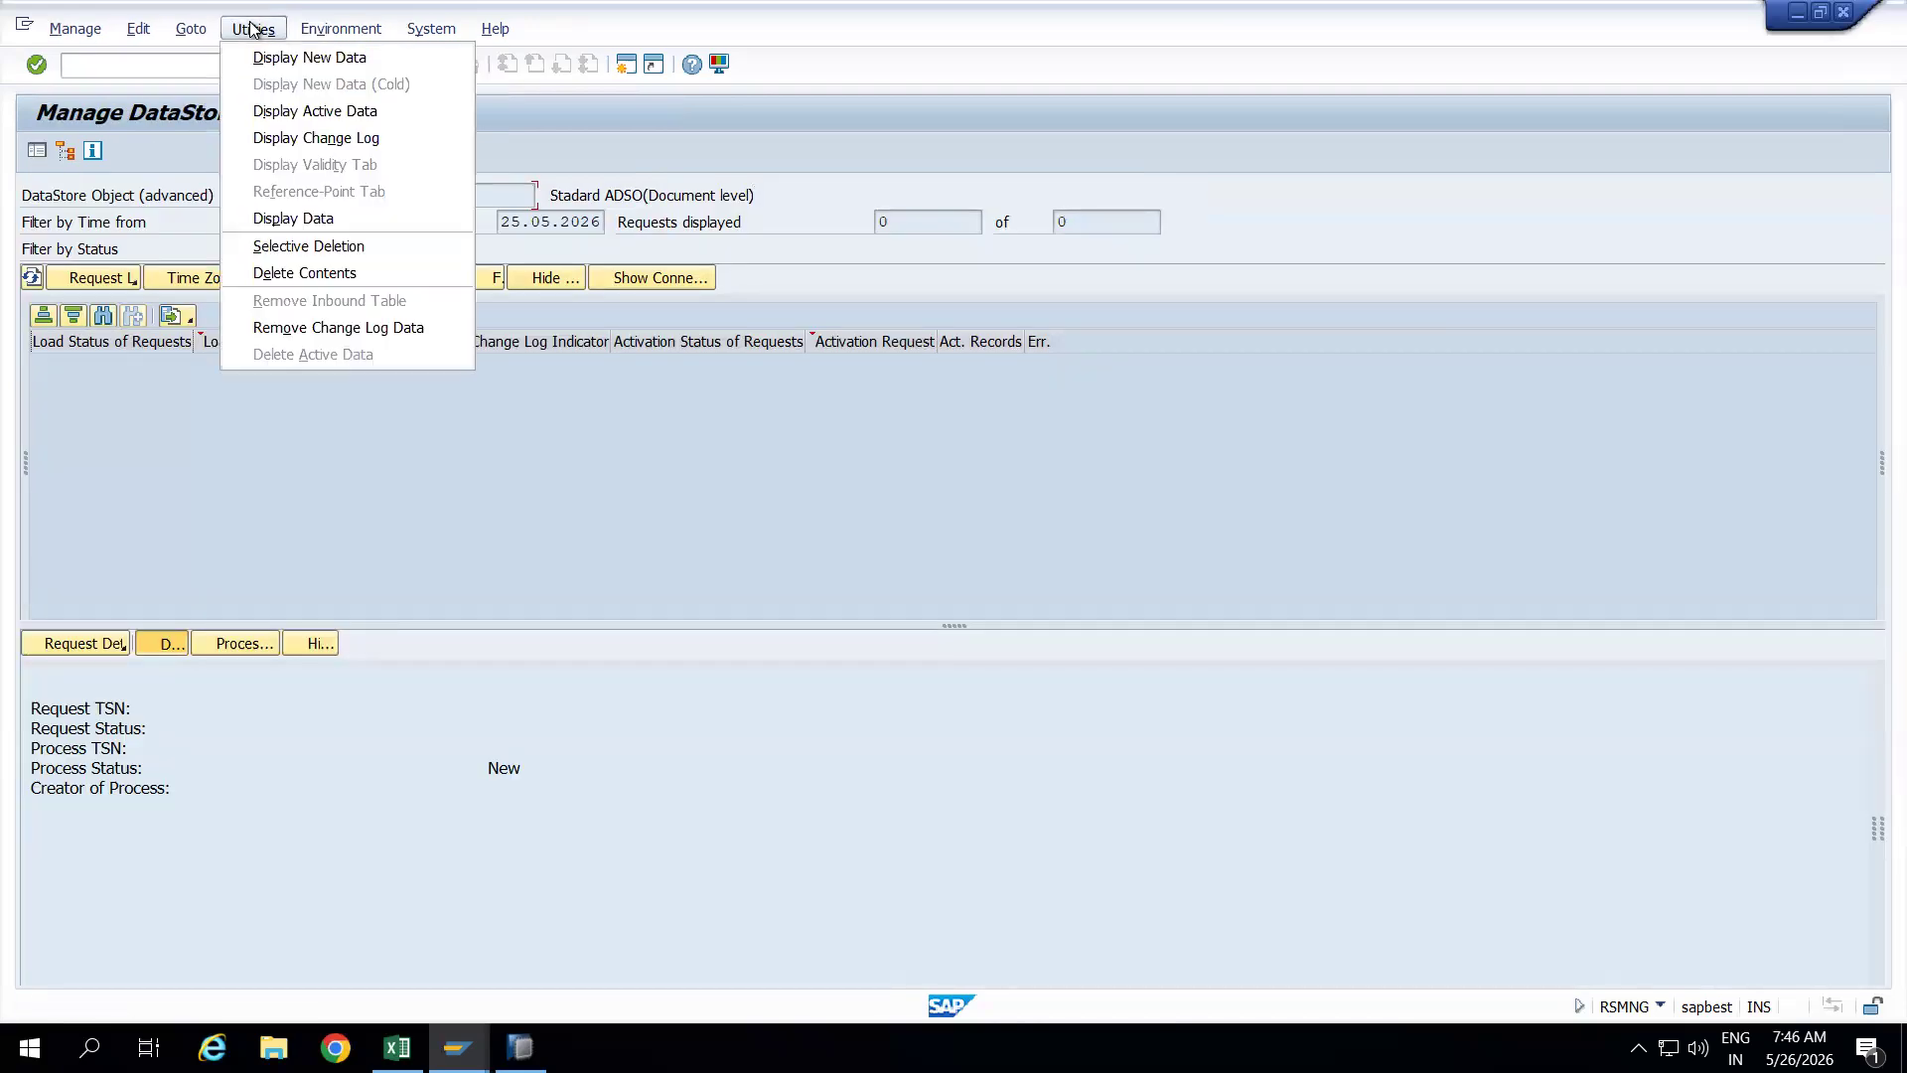
click(326, 111)
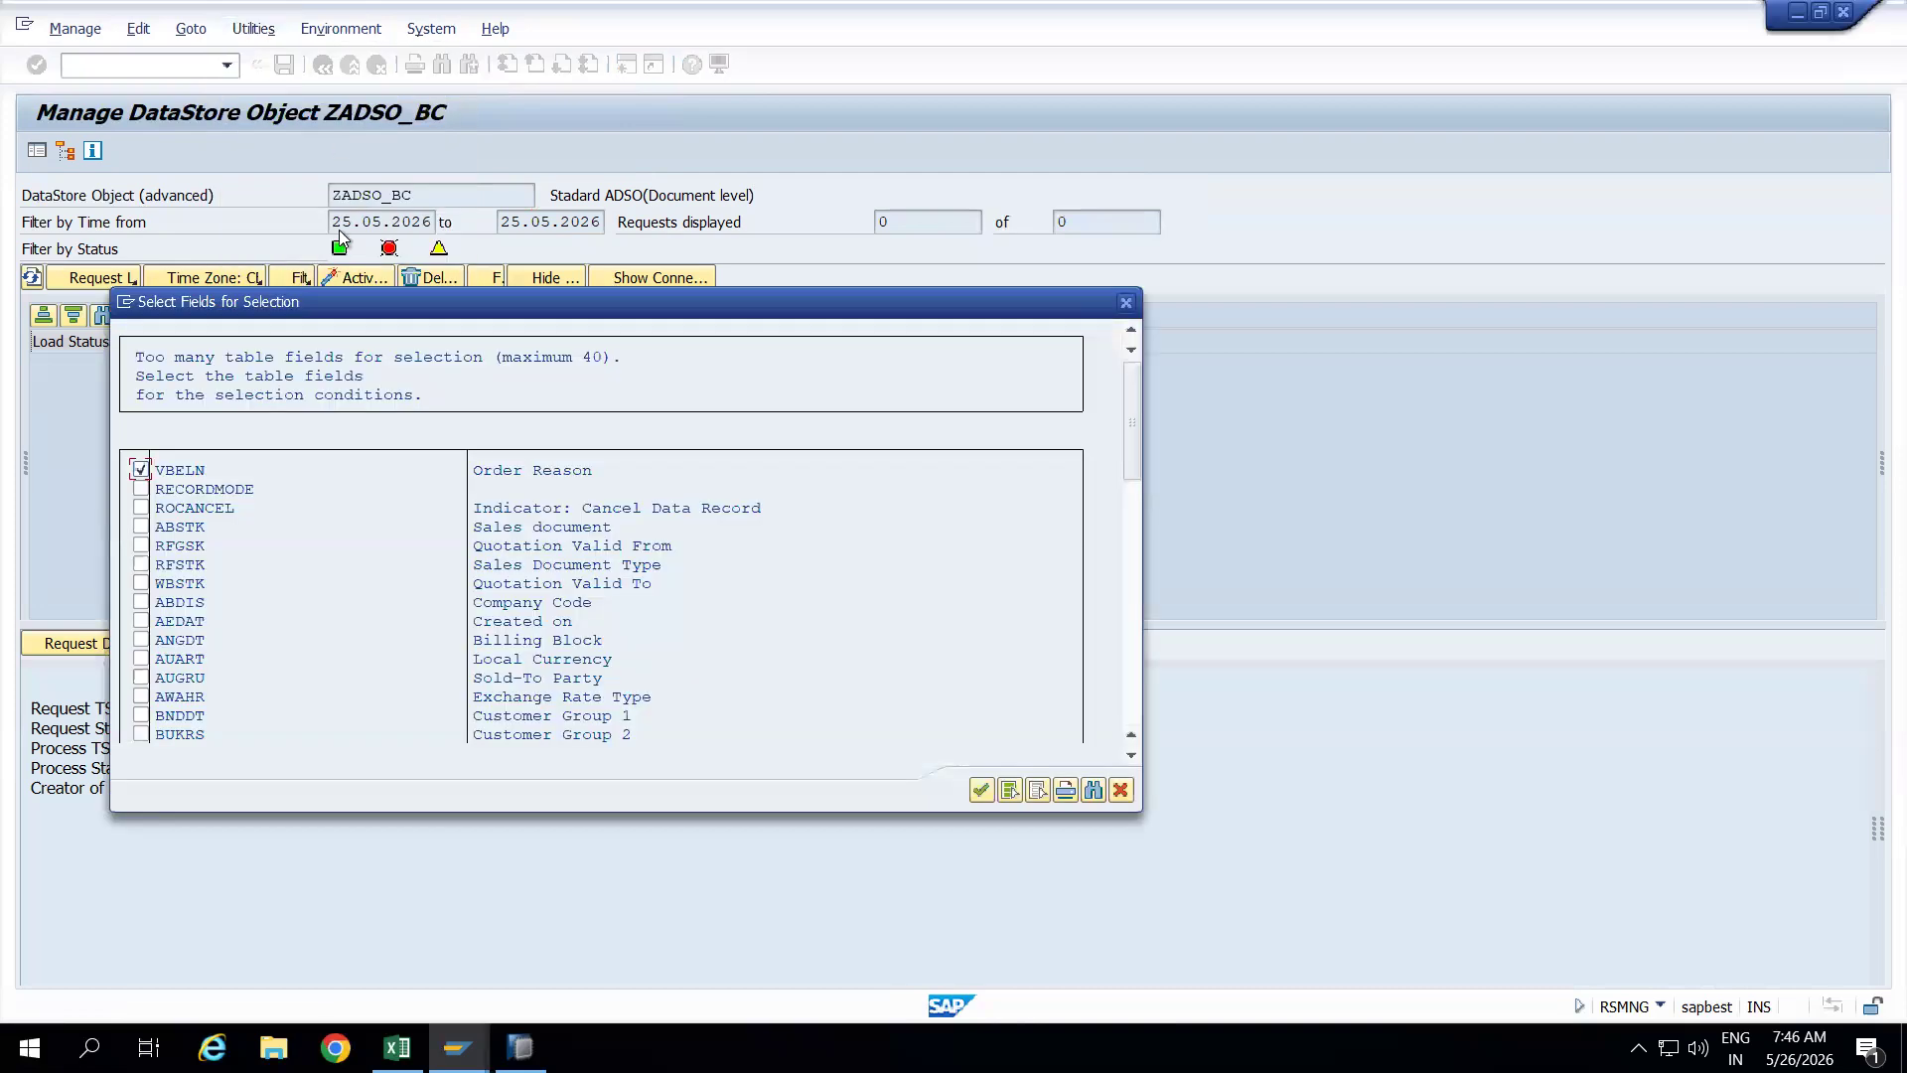
click(980, 788)
click(250, 157)
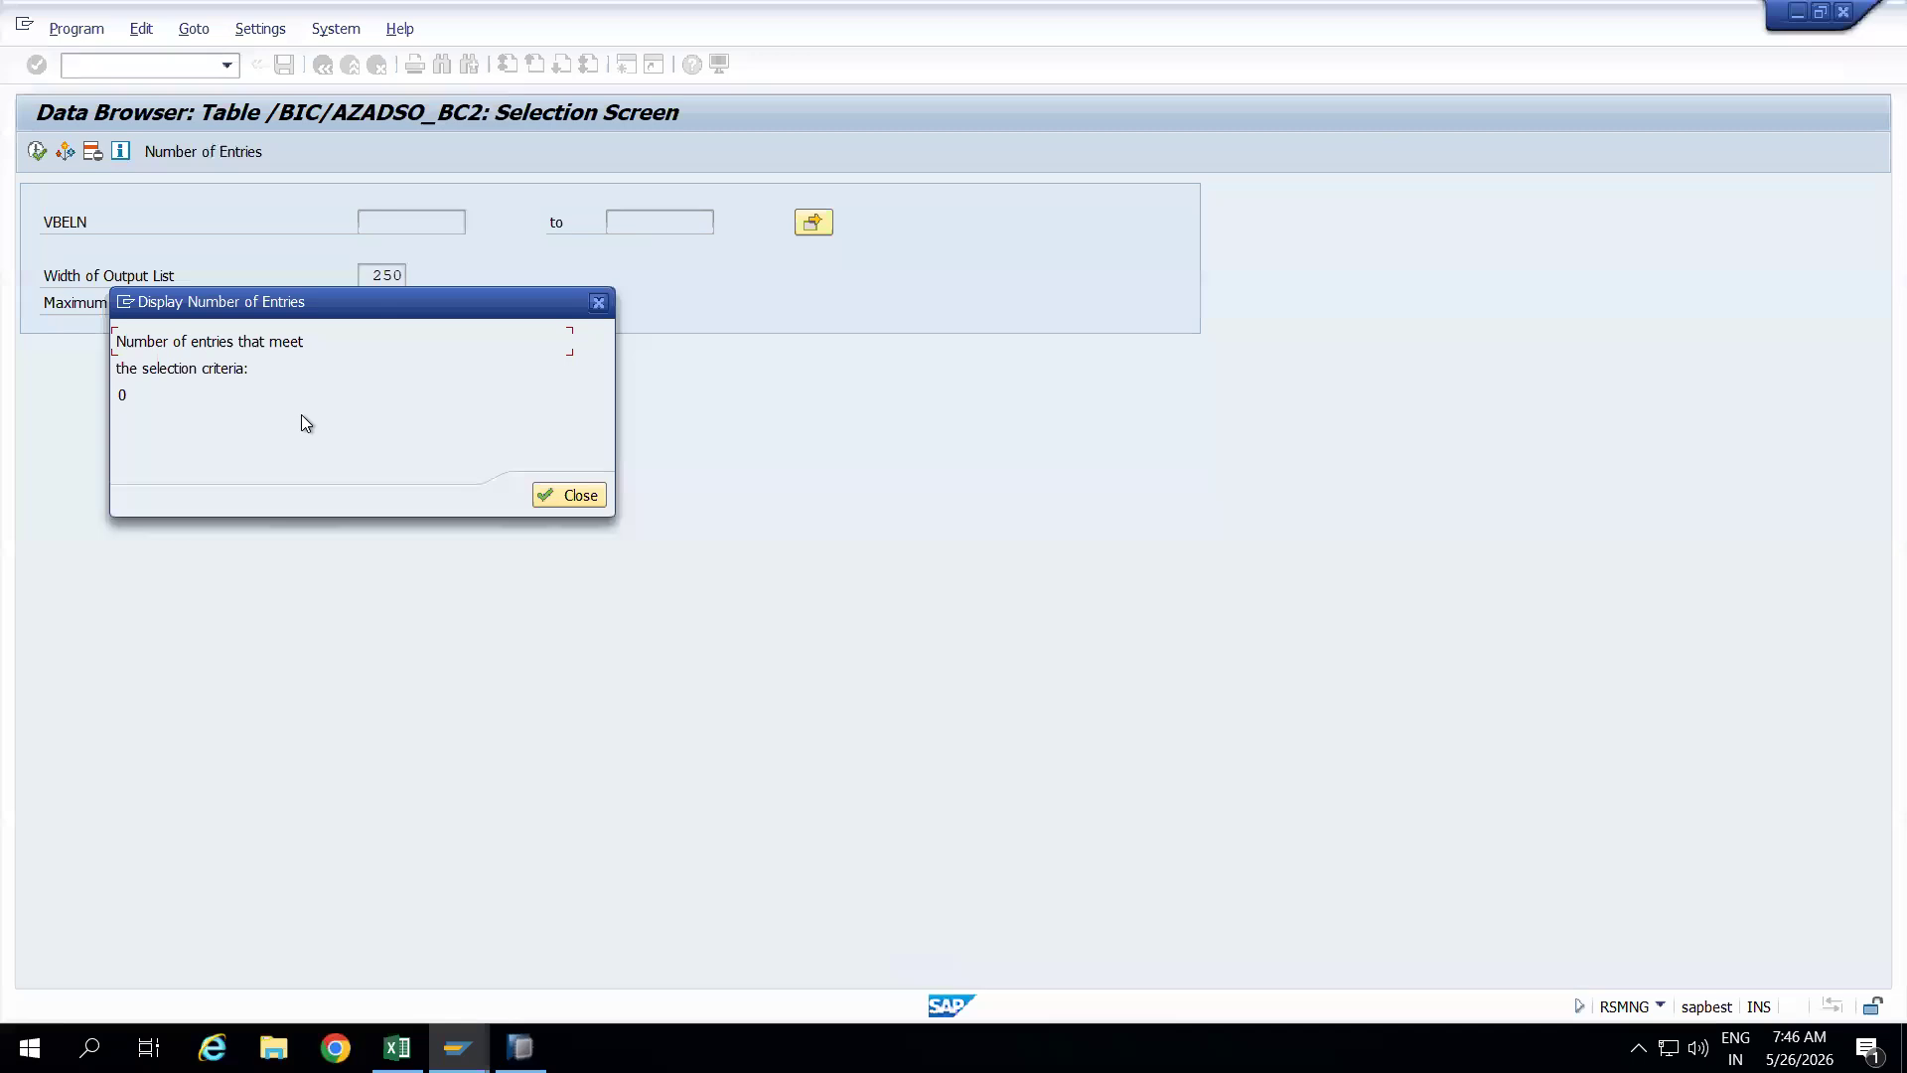
click(574, 496)
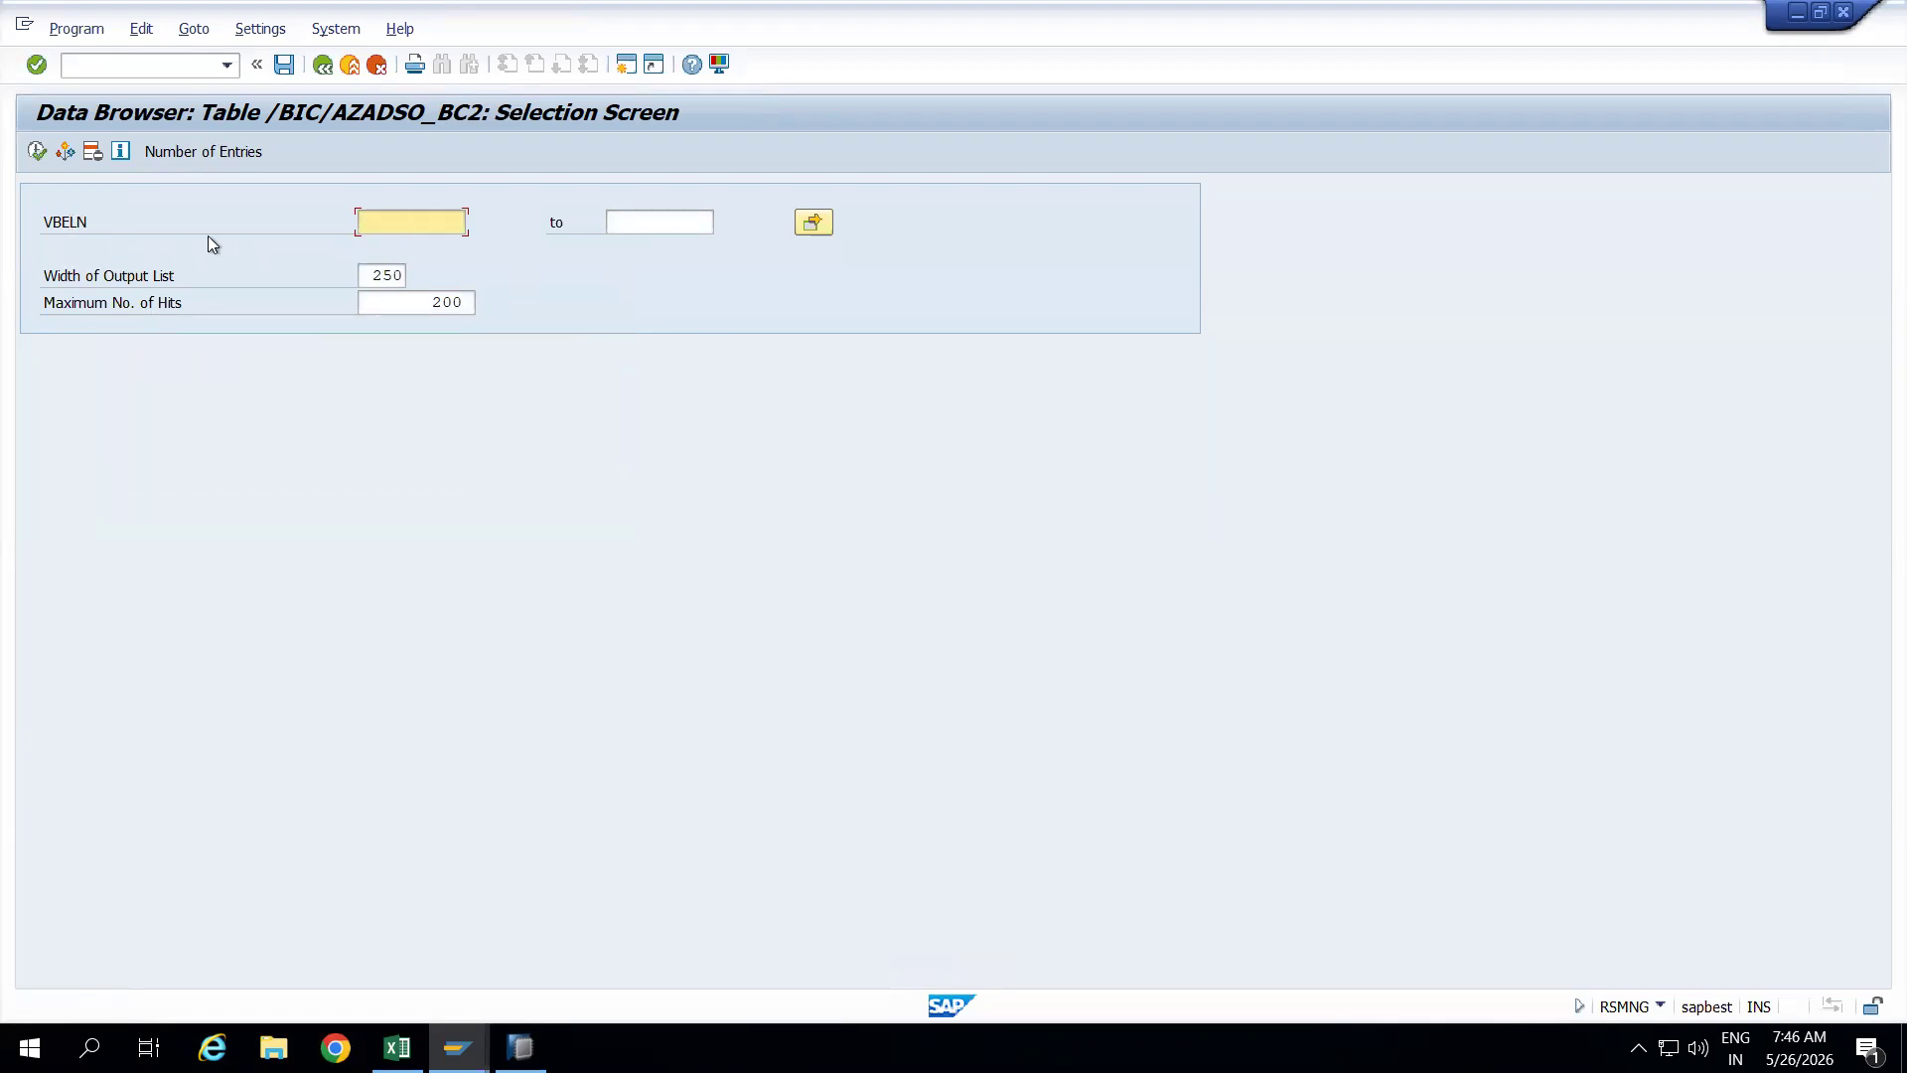
click(206, 153)
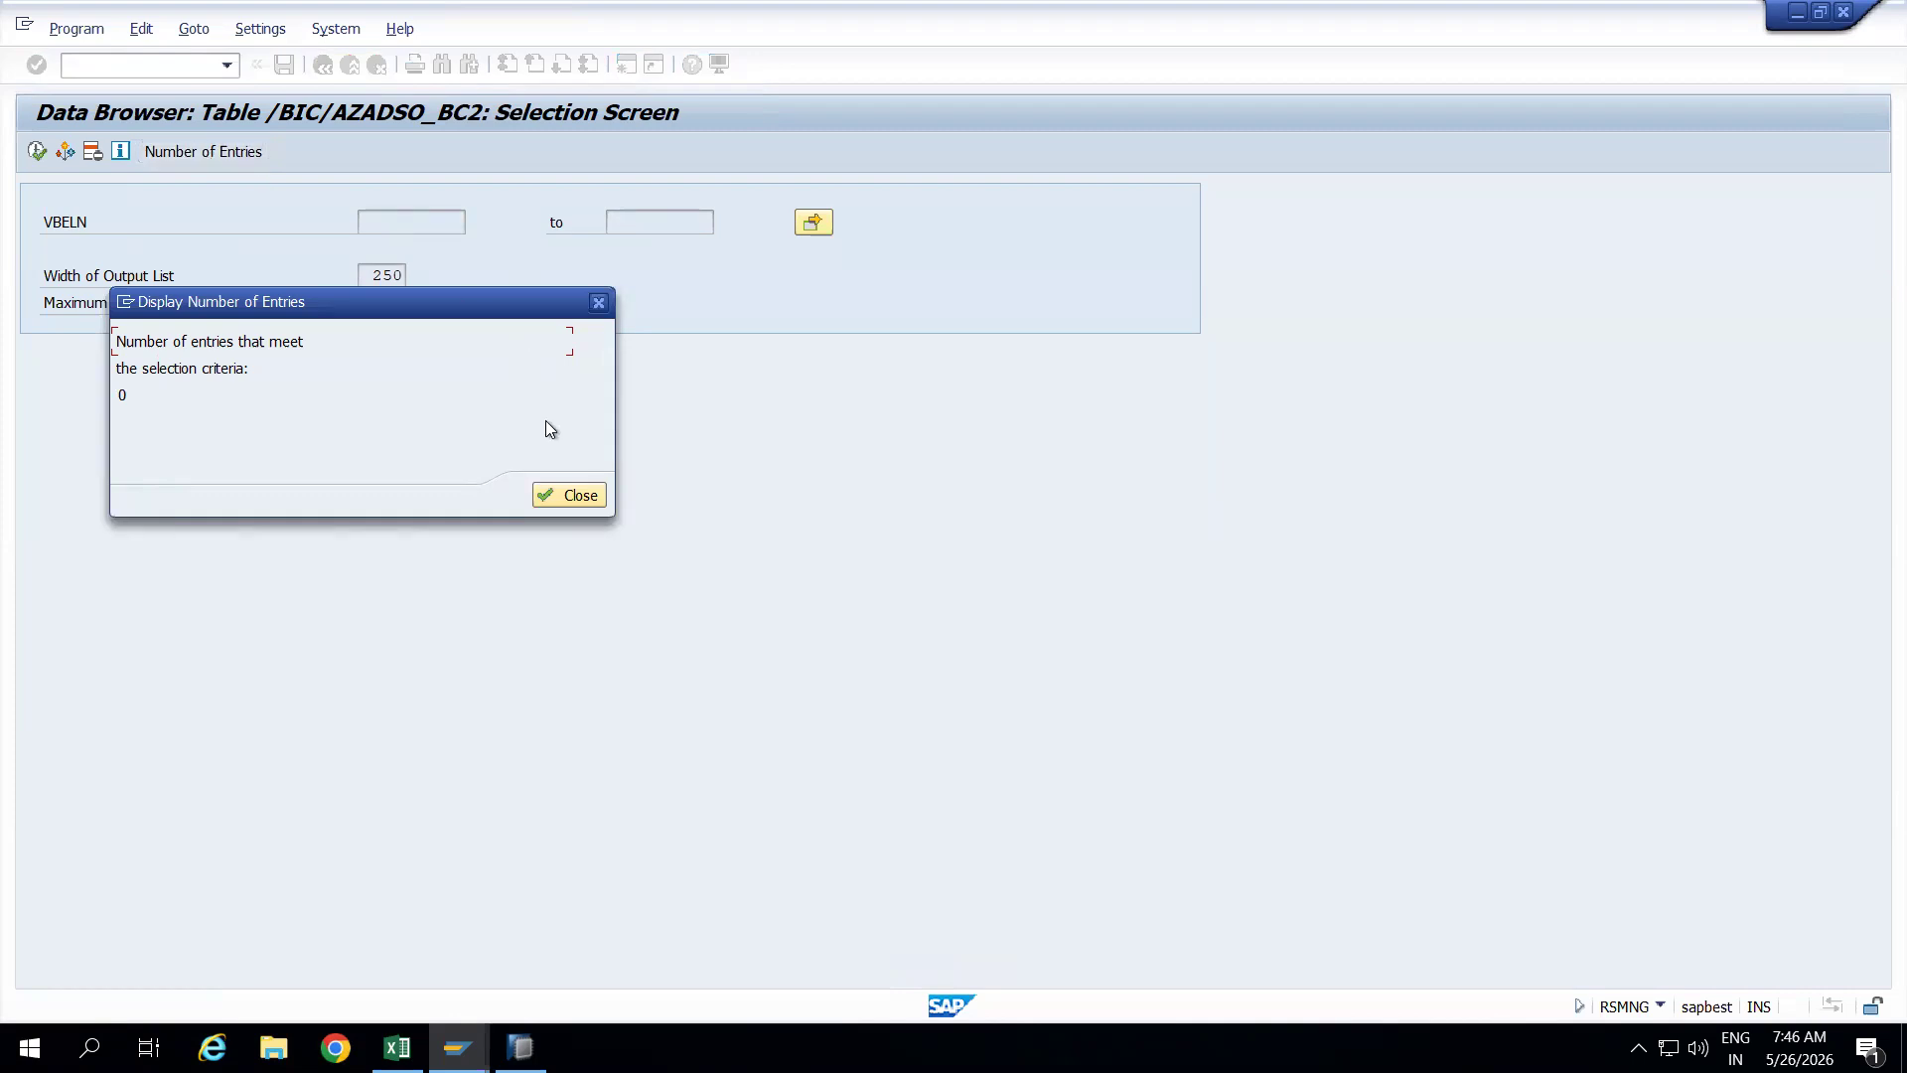
click(566, 496)
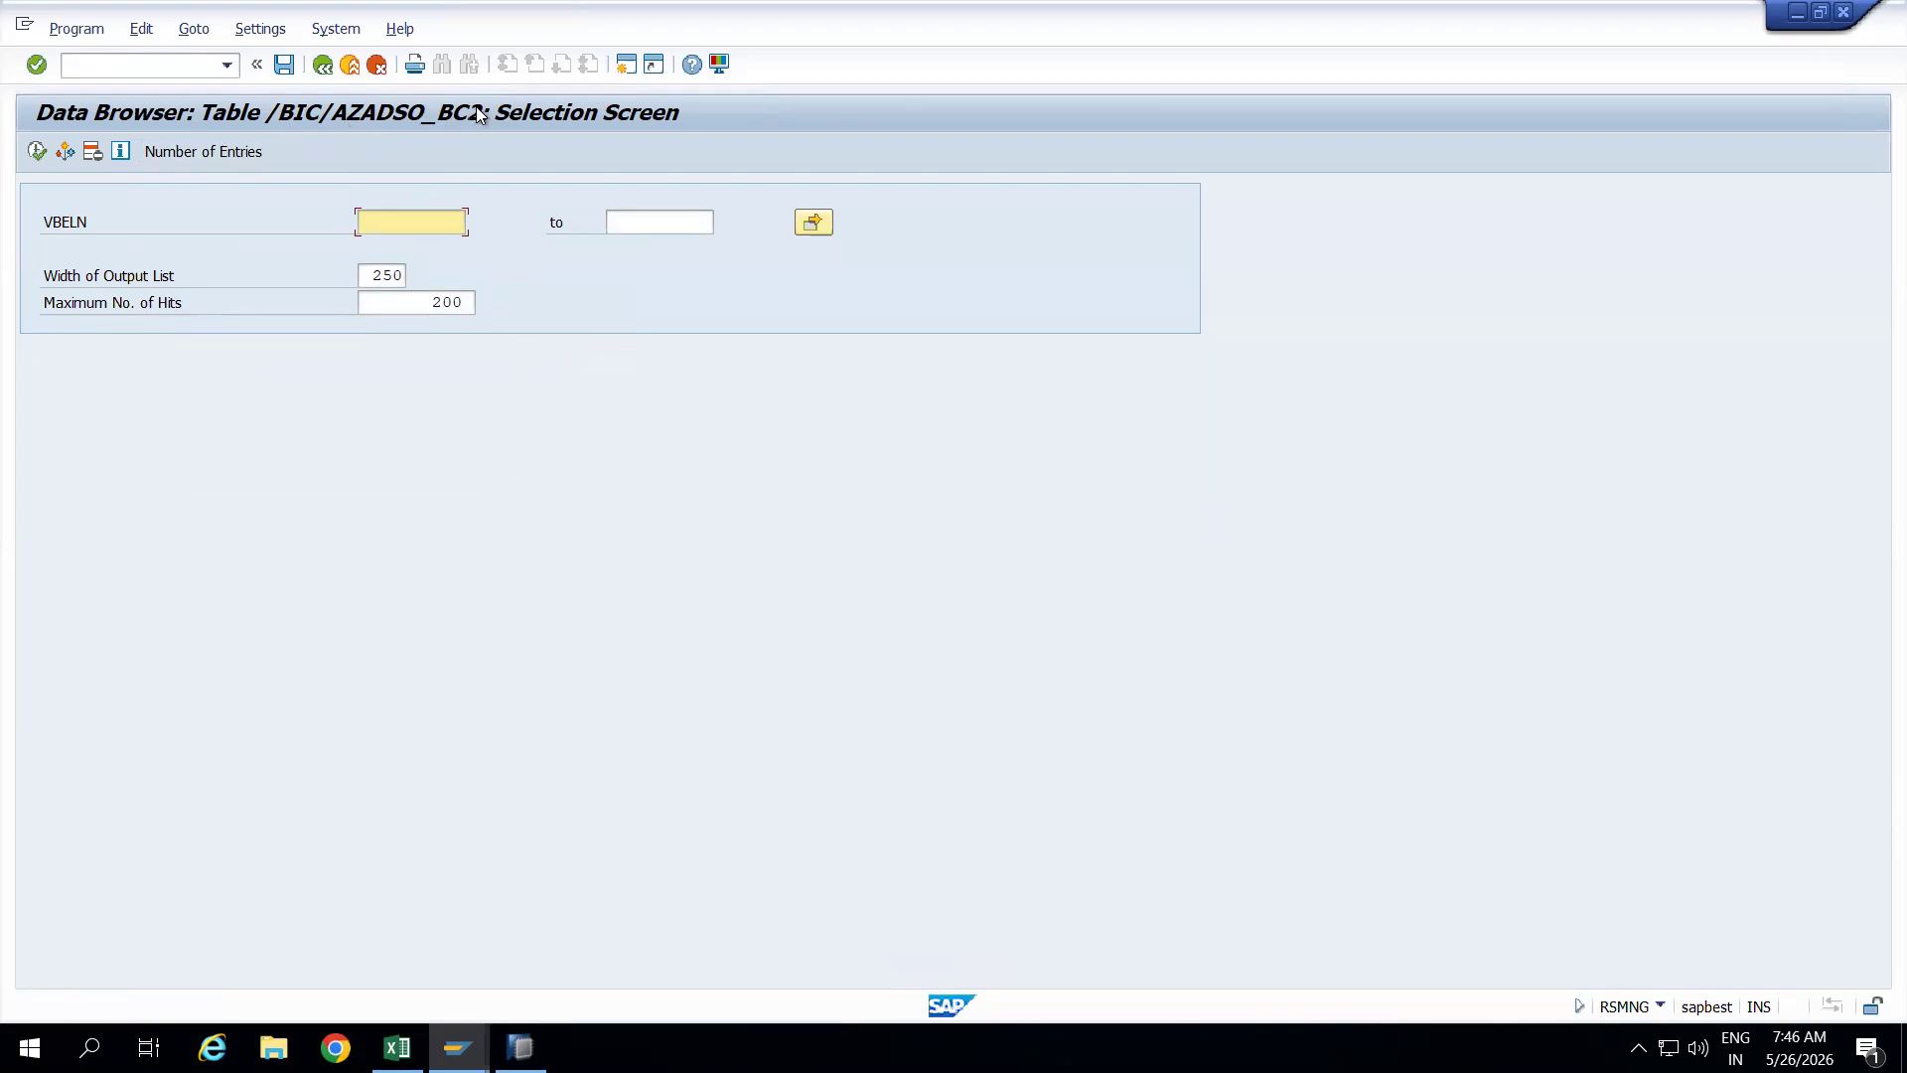
click(323, 70)
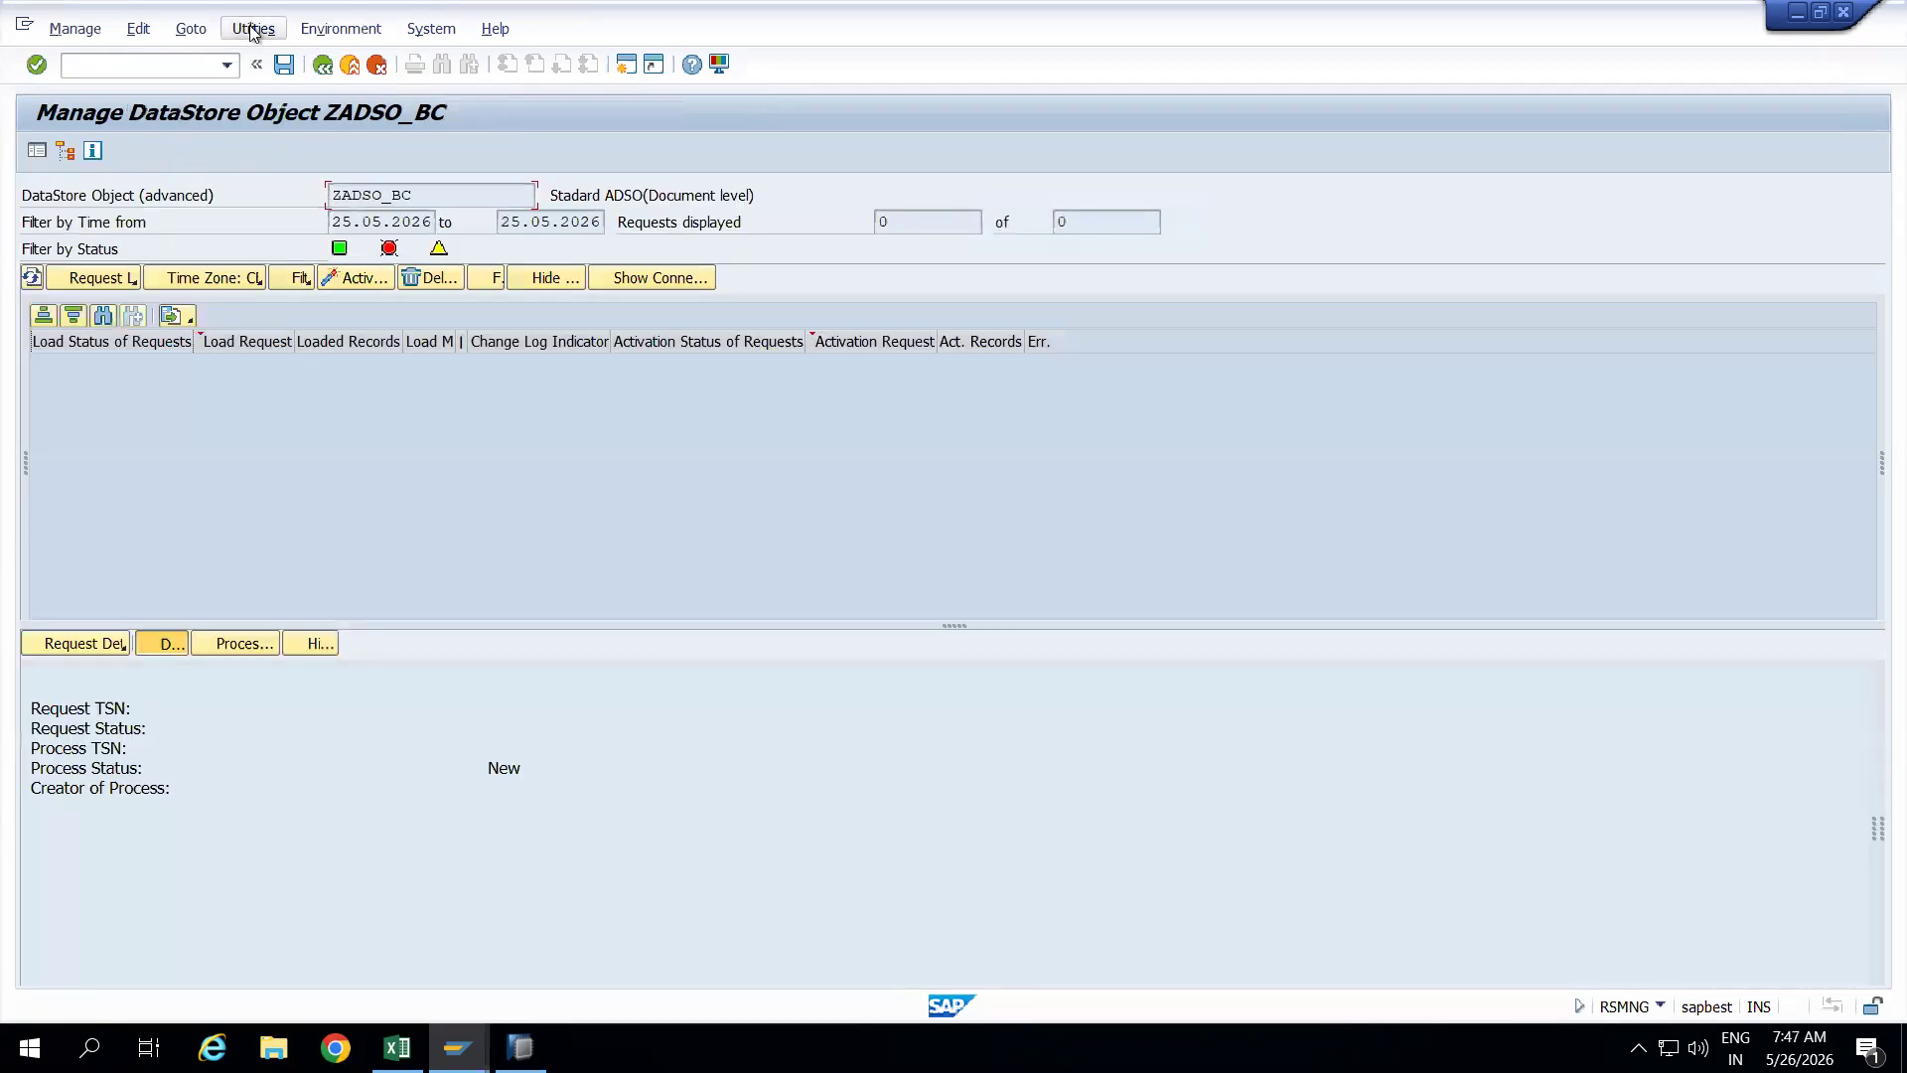
Open the selection screen for ZADSO_BC's change log with the default selection fields REQTSN, DATAPAKID and RECORD
click(253, 30)
click(277, 134)
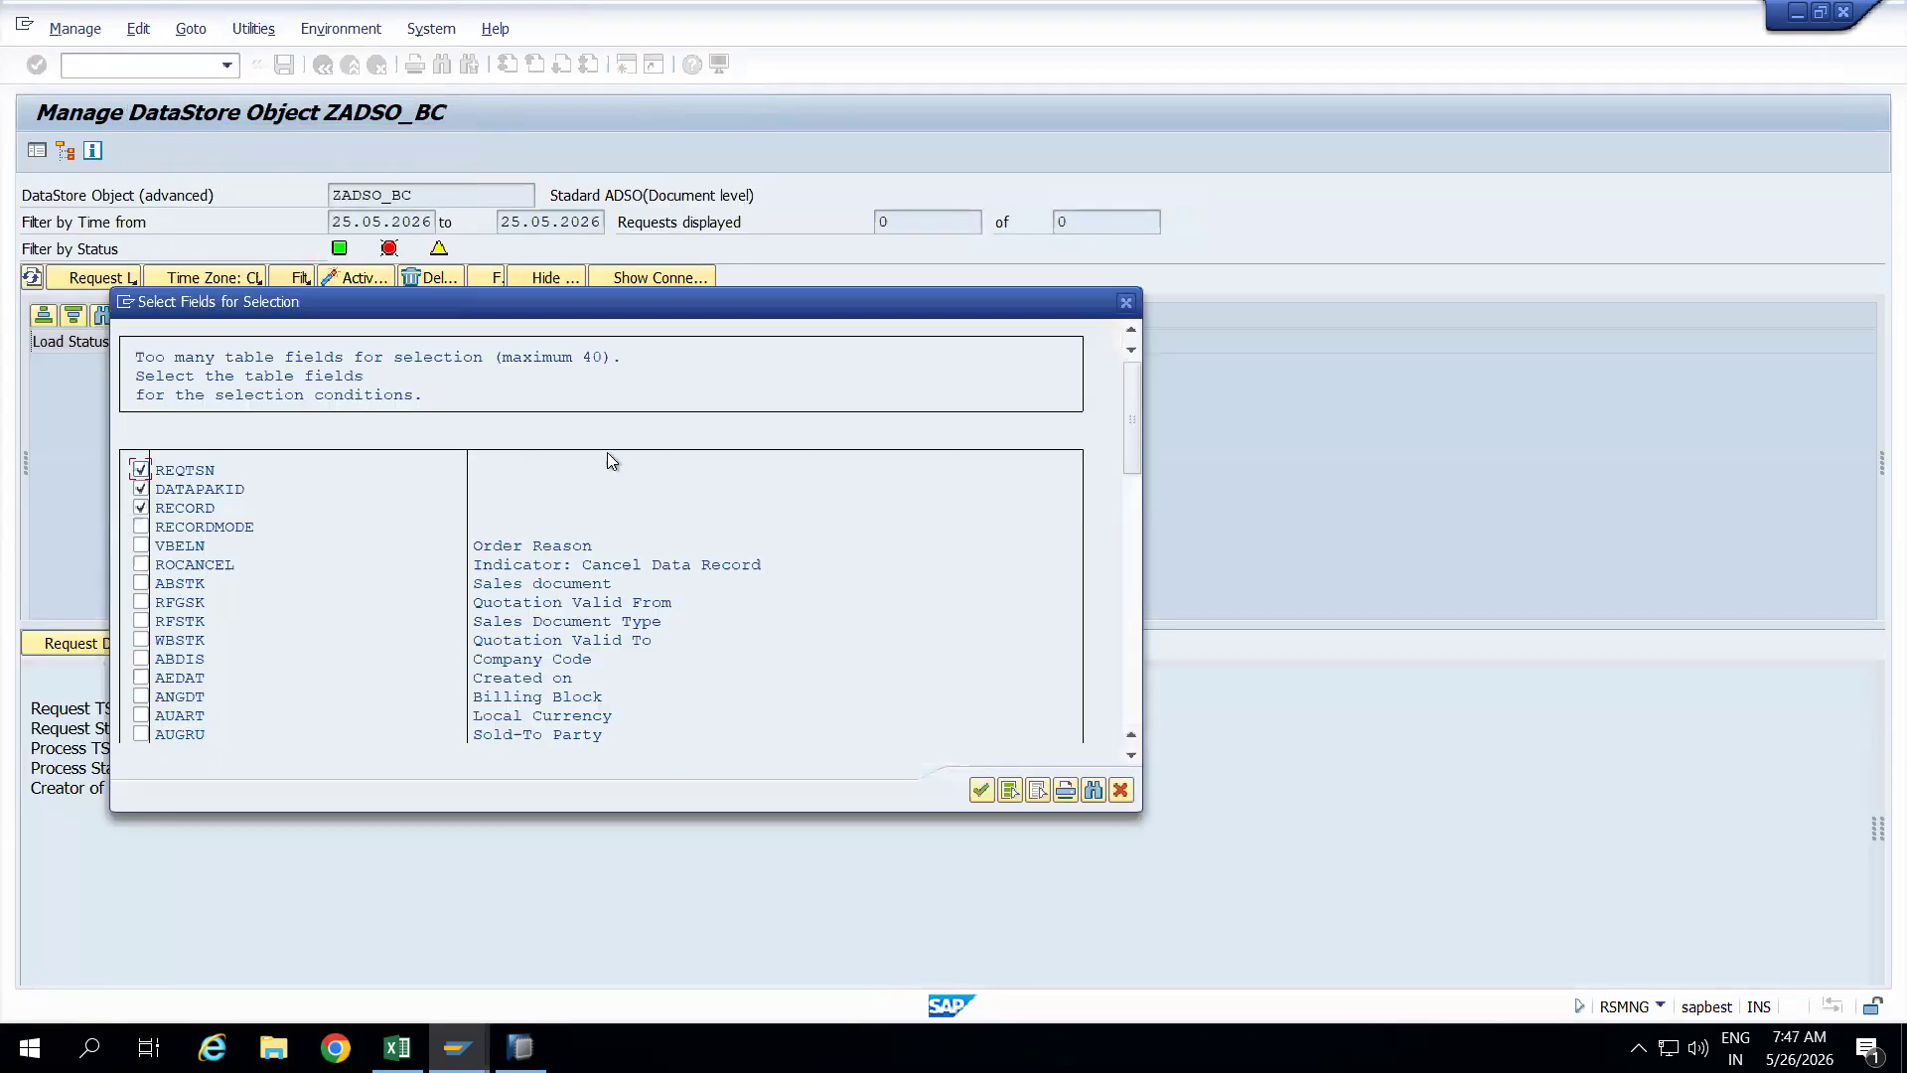
click(981, 789)
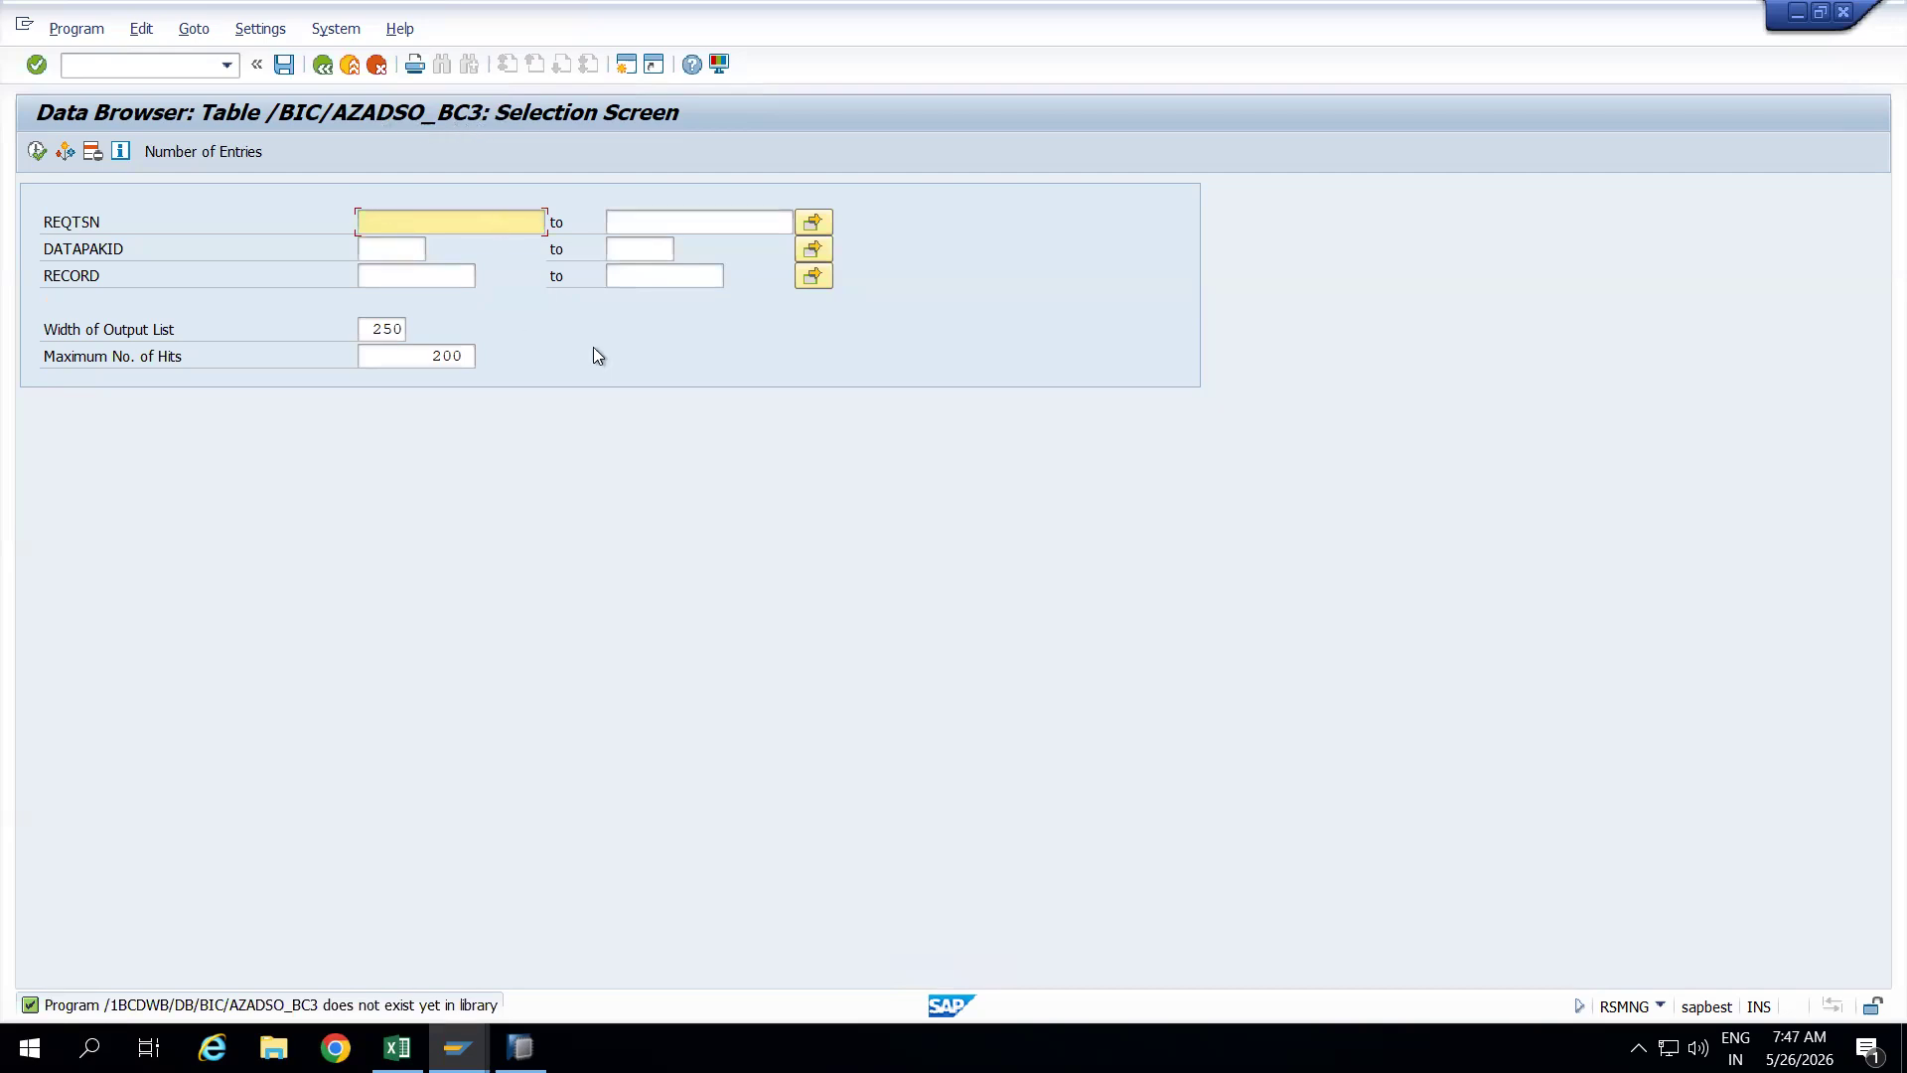
Switch back to SAP HANA Studio, enlarge the editor area to view the modeling properties and close the ZADSO_BC editor
key(alt+Tab)
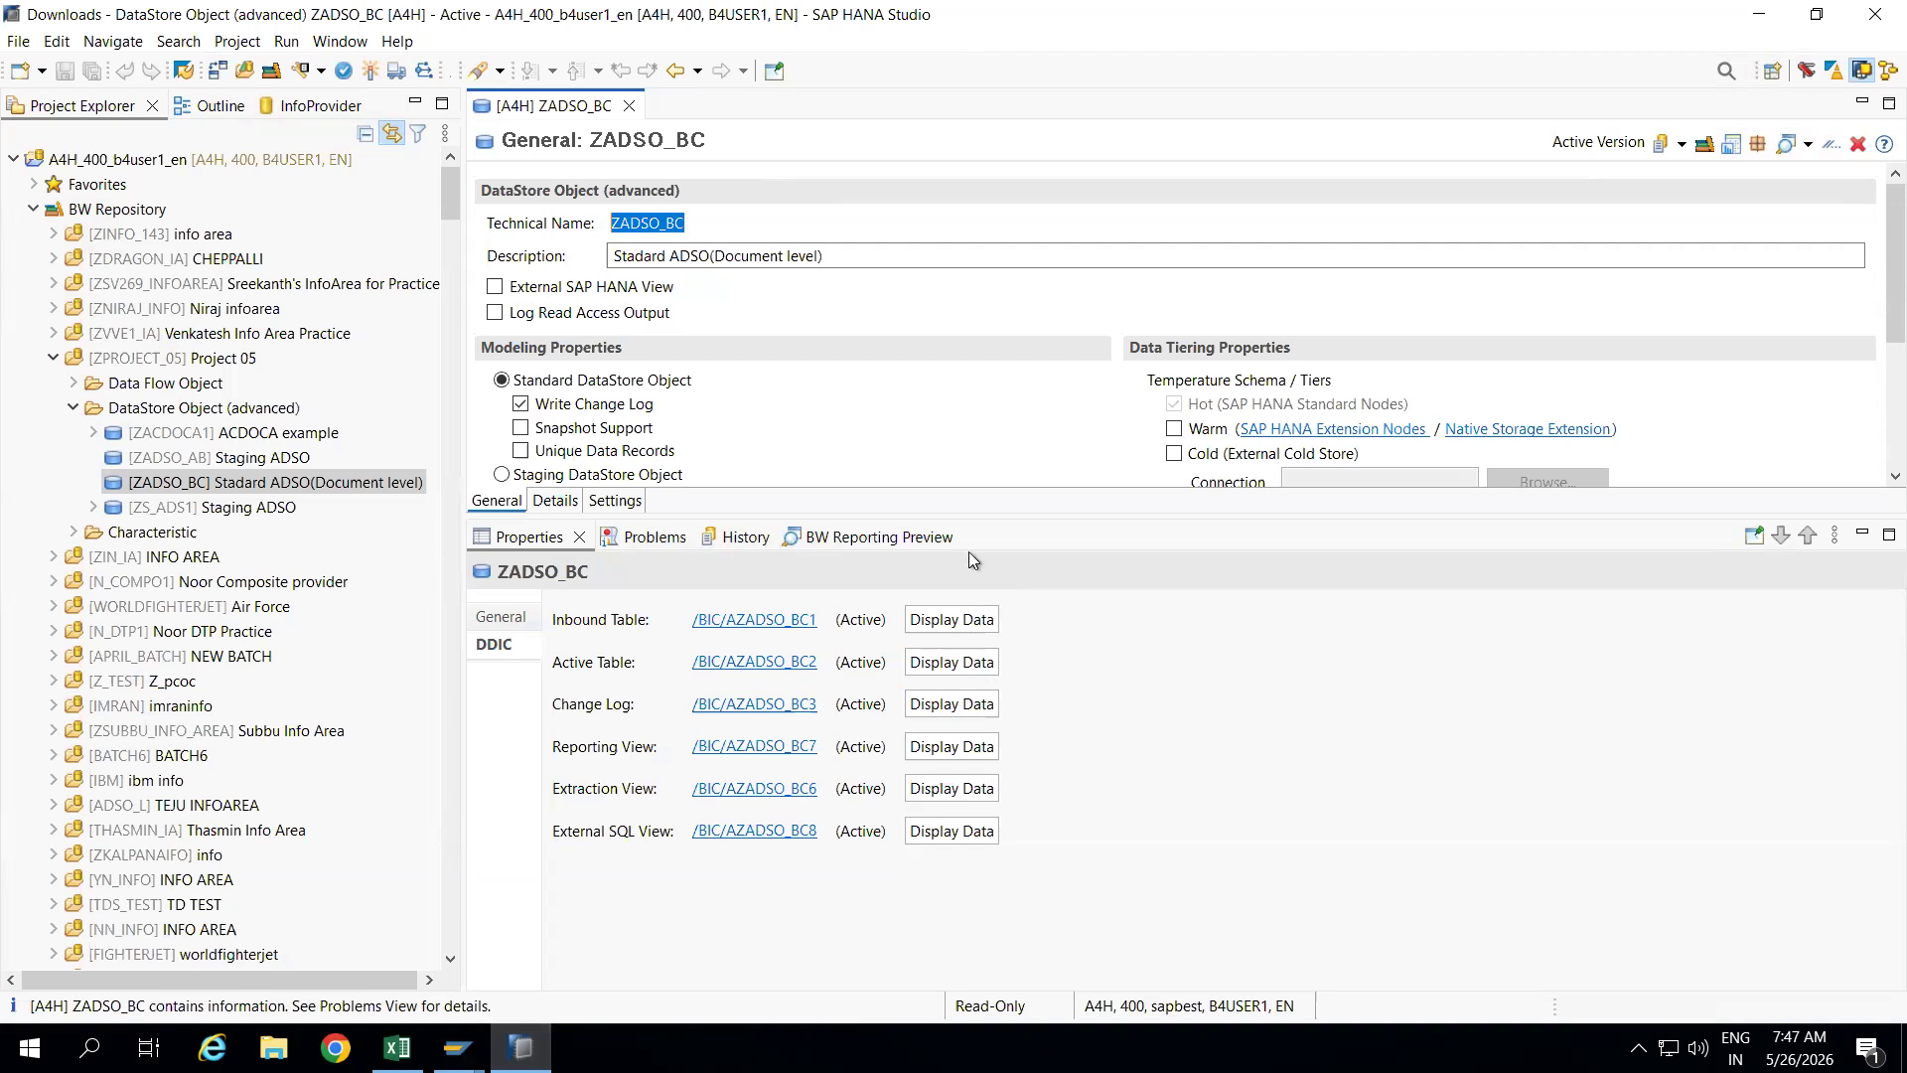
drag(993, 512, 1019, 665)
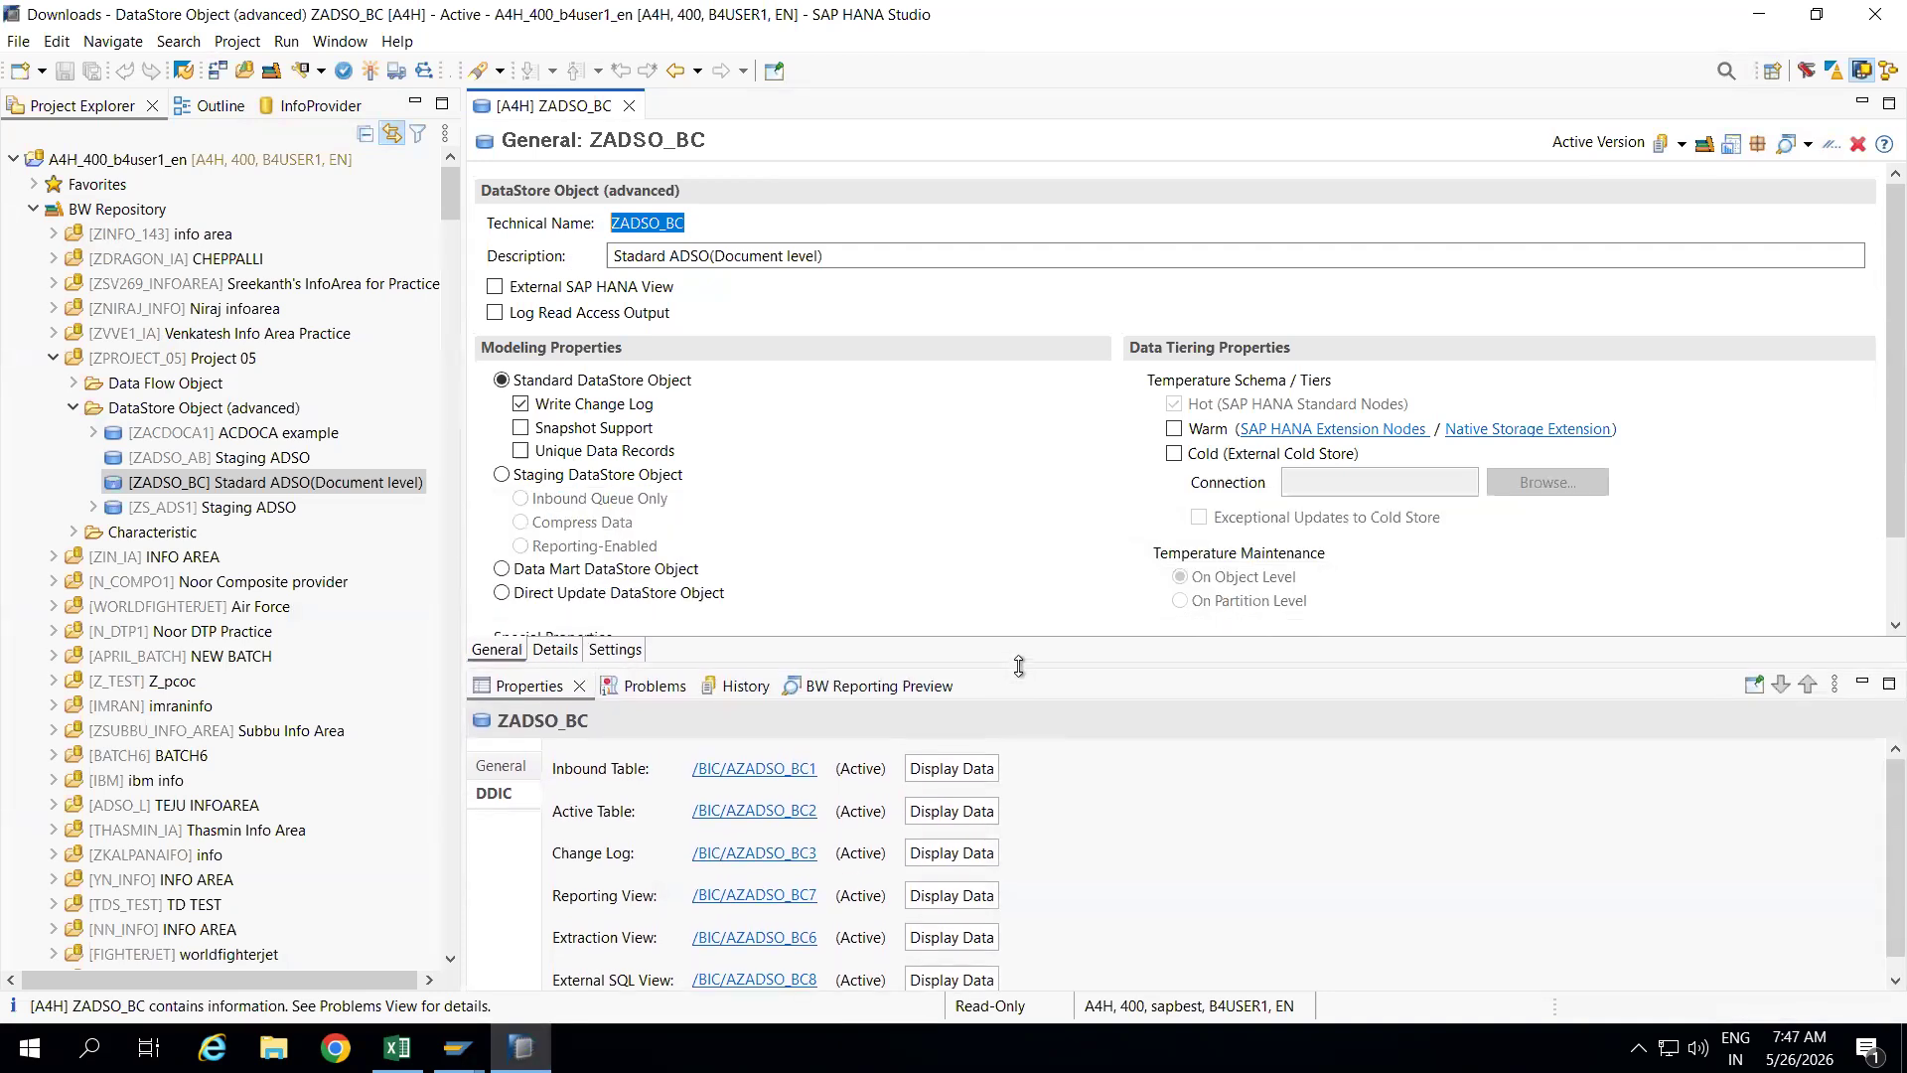
click(629, 106)
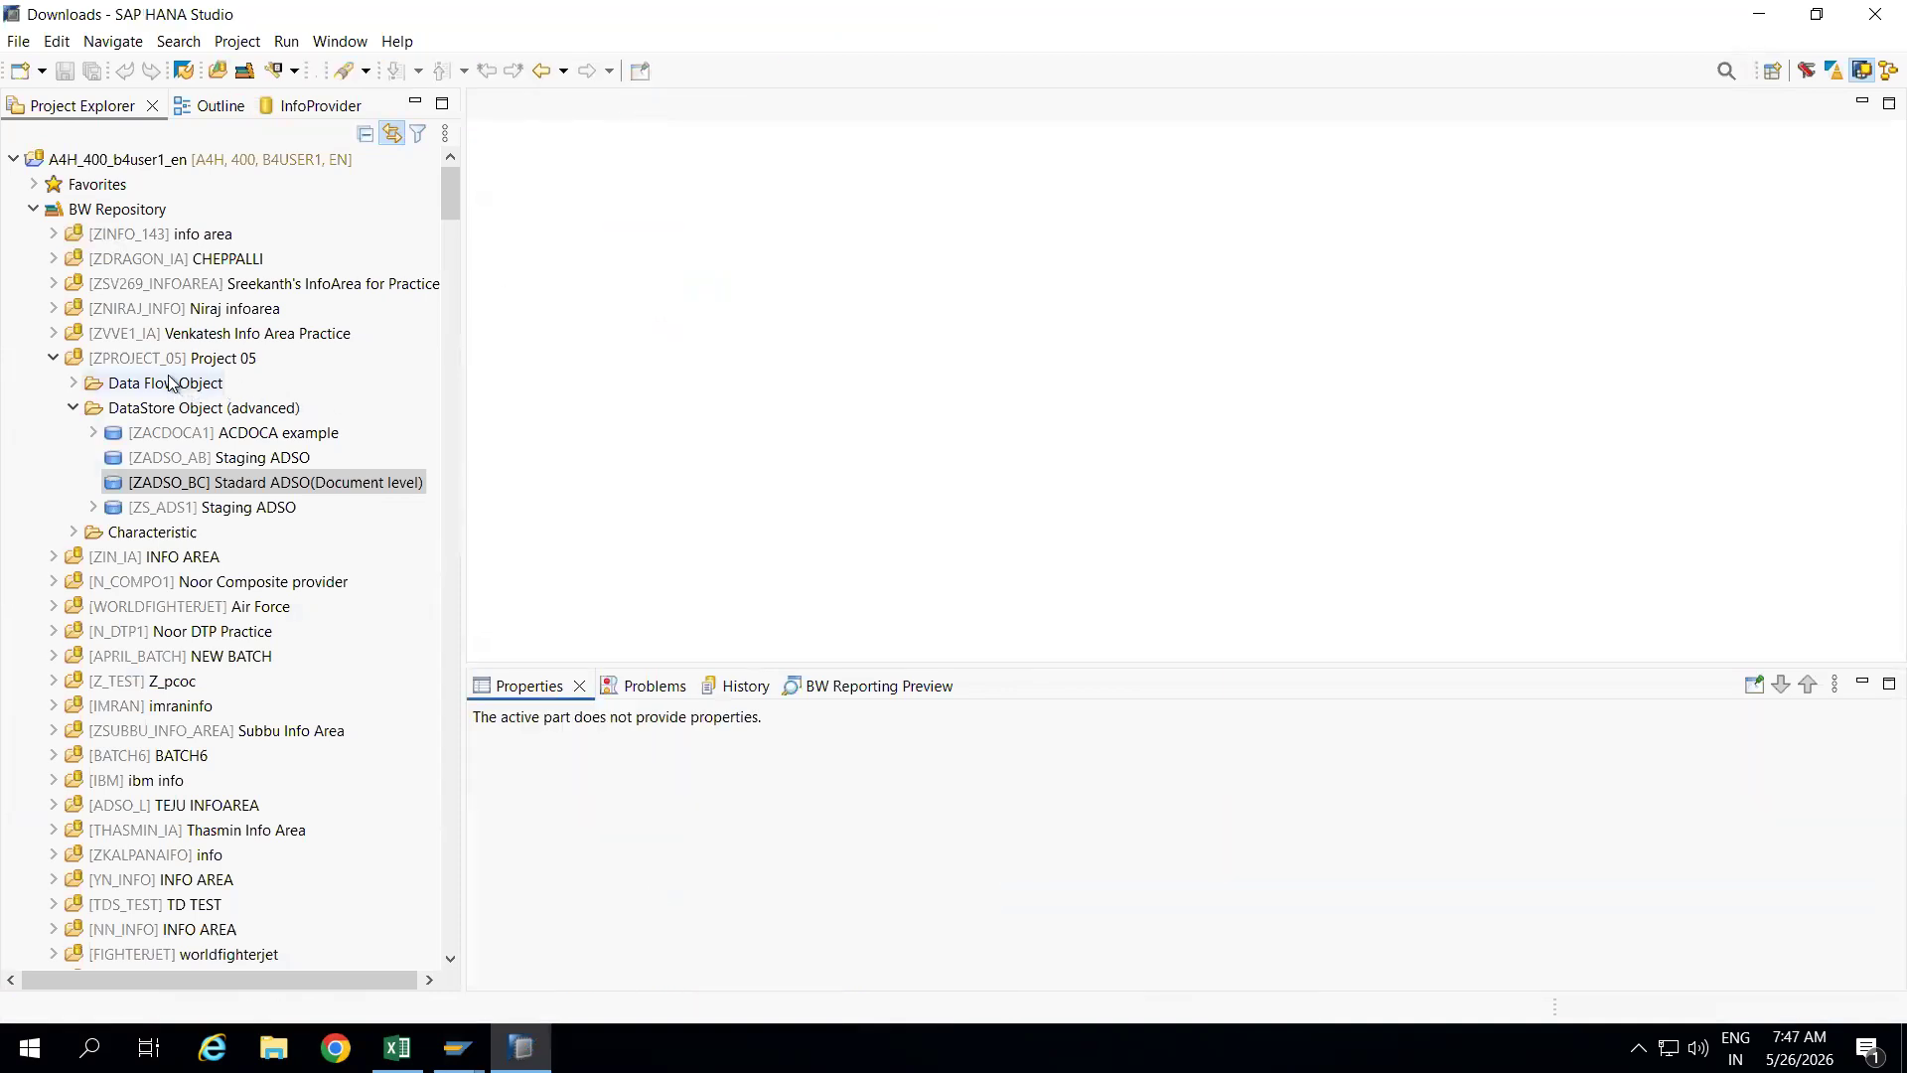
Start a new advanced DataStore object in InfoArea ZPROJECT_05 named ZADSO_CD, described as "Data Mart ADSO", with a DataSource as template
click(164, 360)
right_click(164, 359)
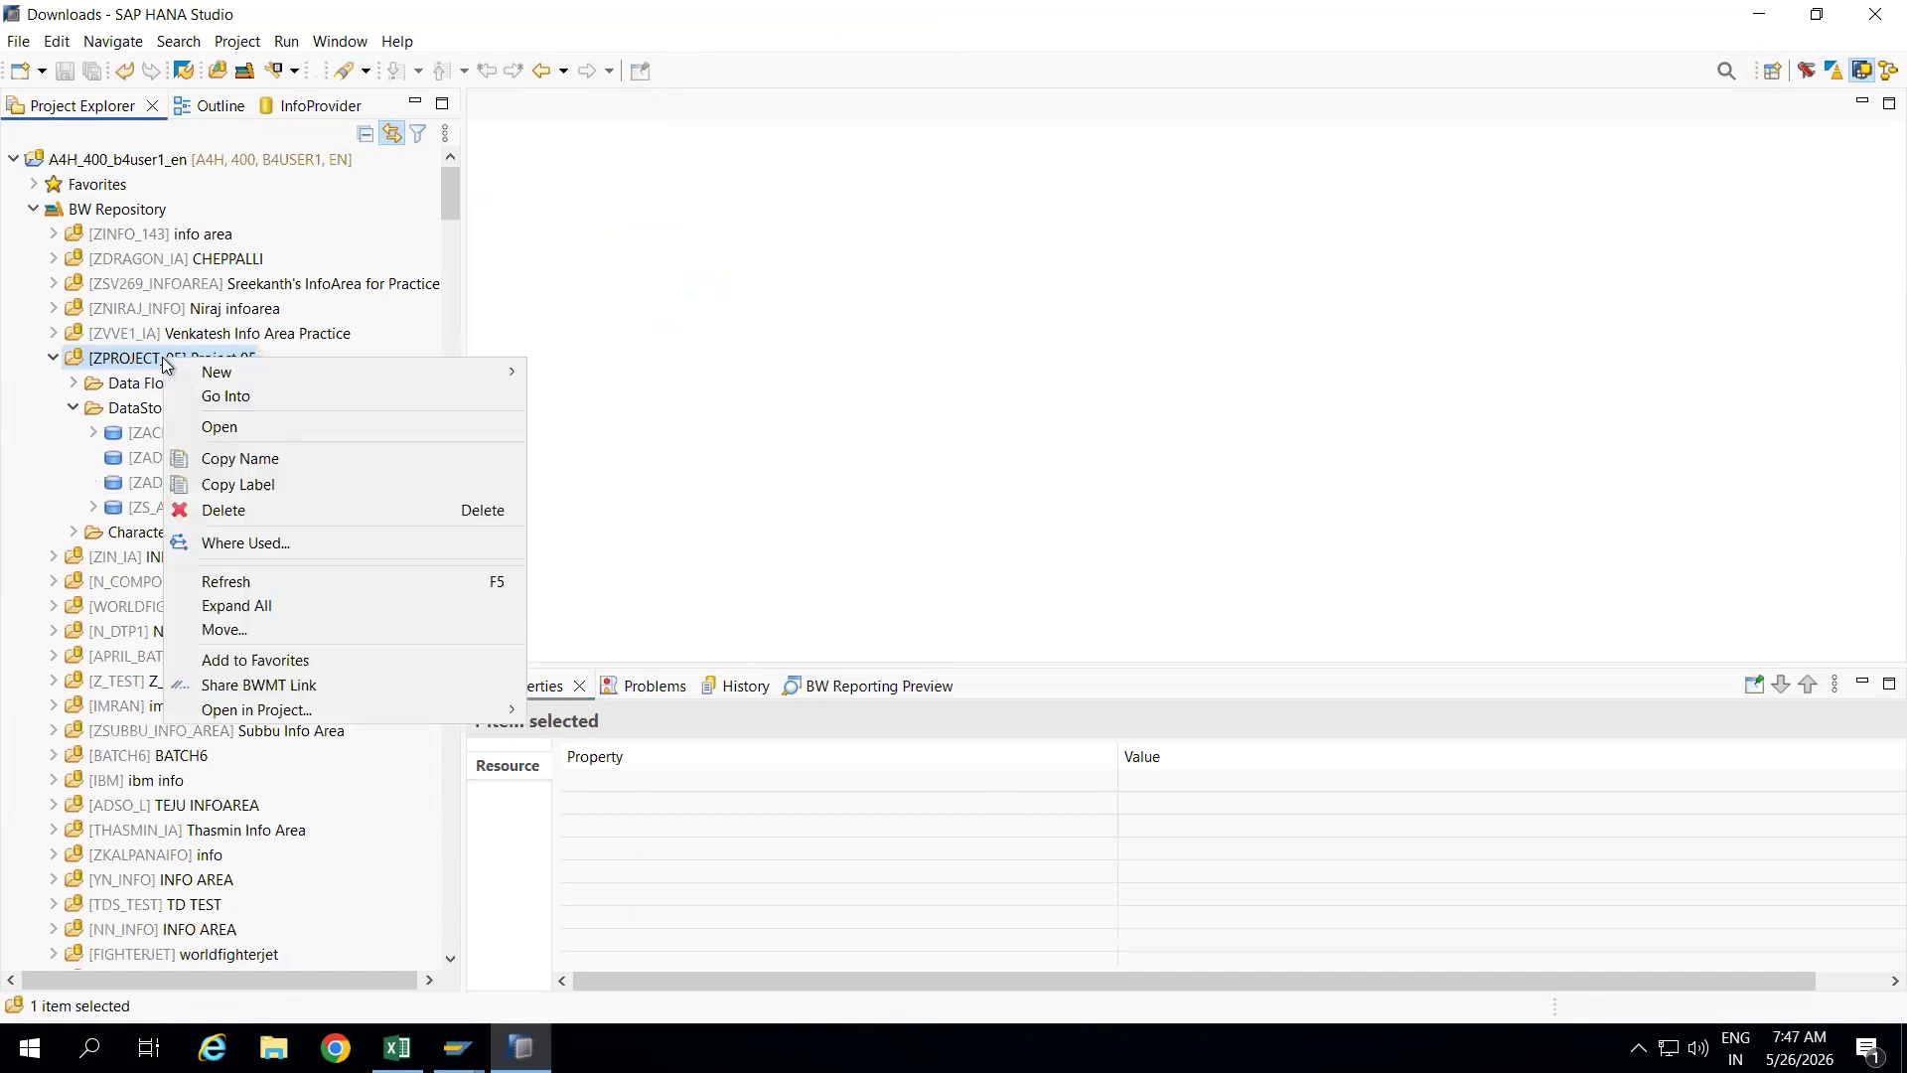
mouse_move(457, 373)
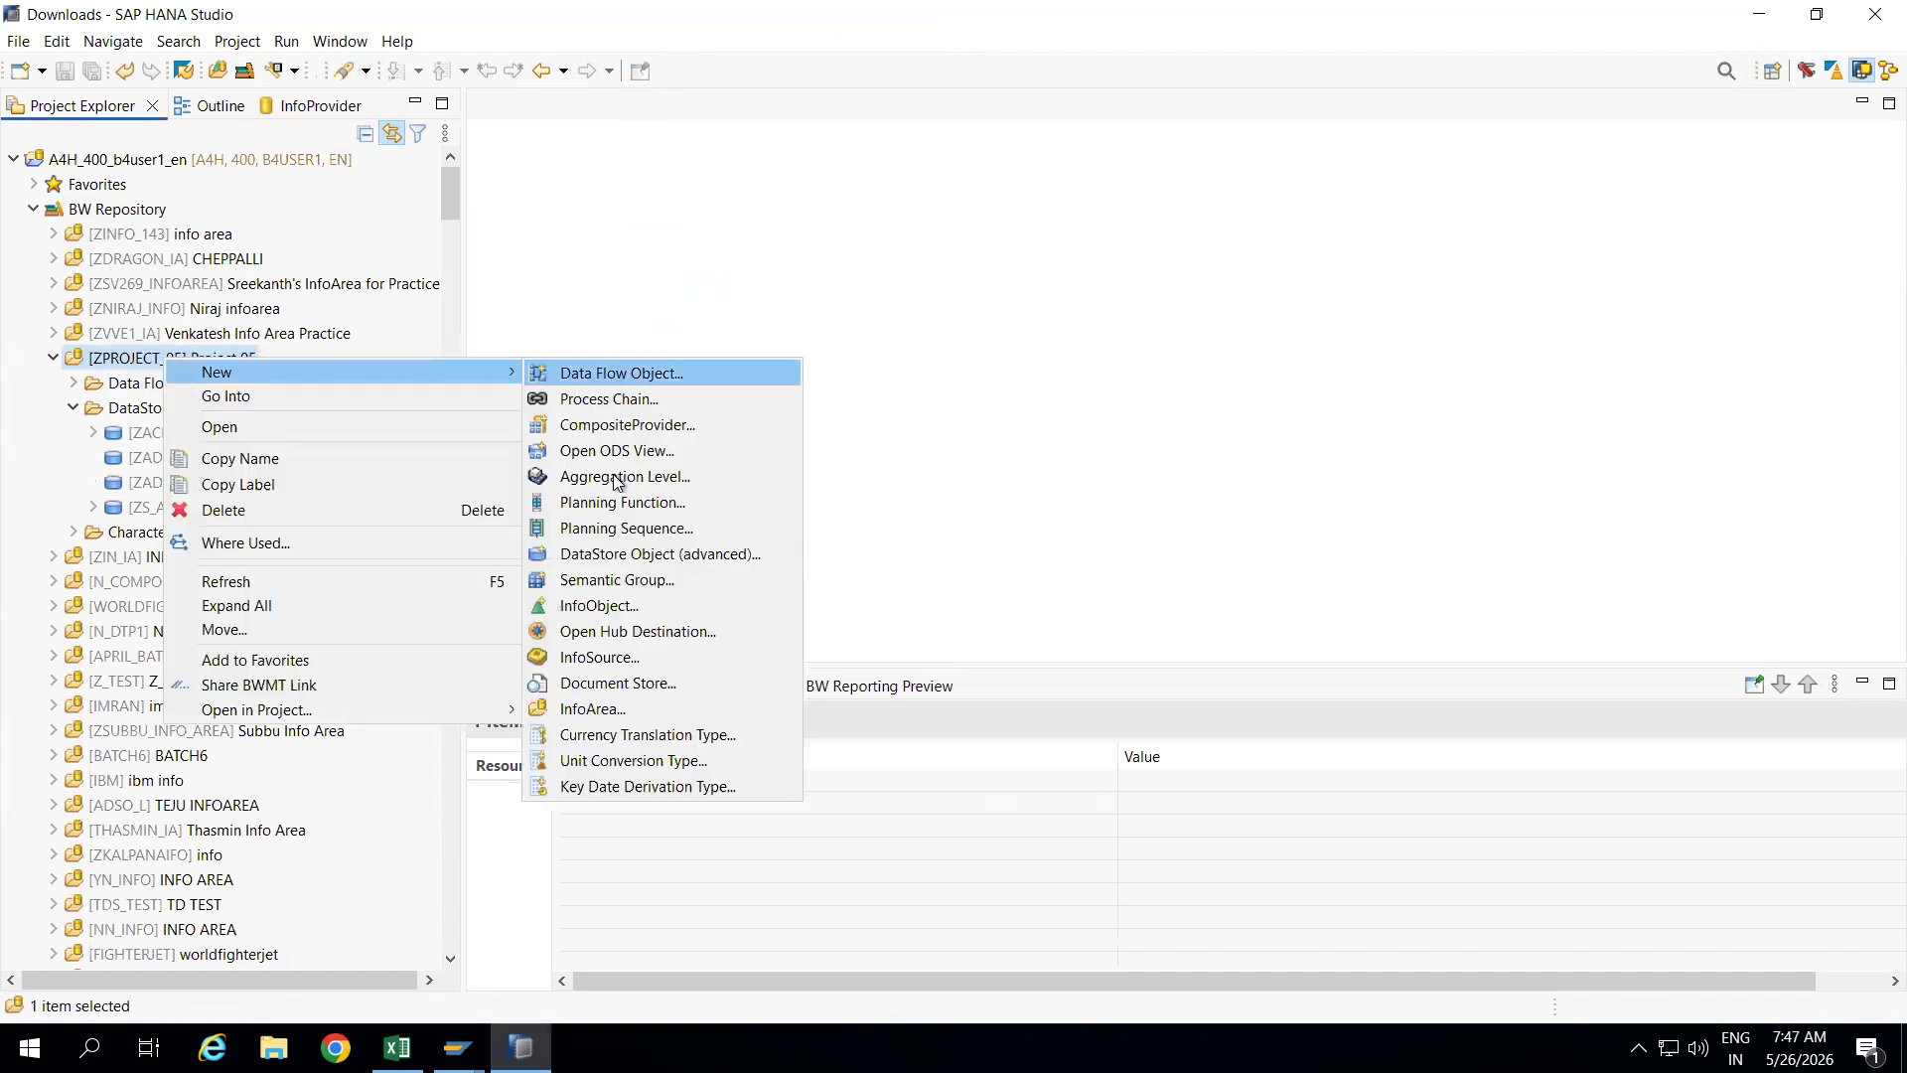
click(610, 556)
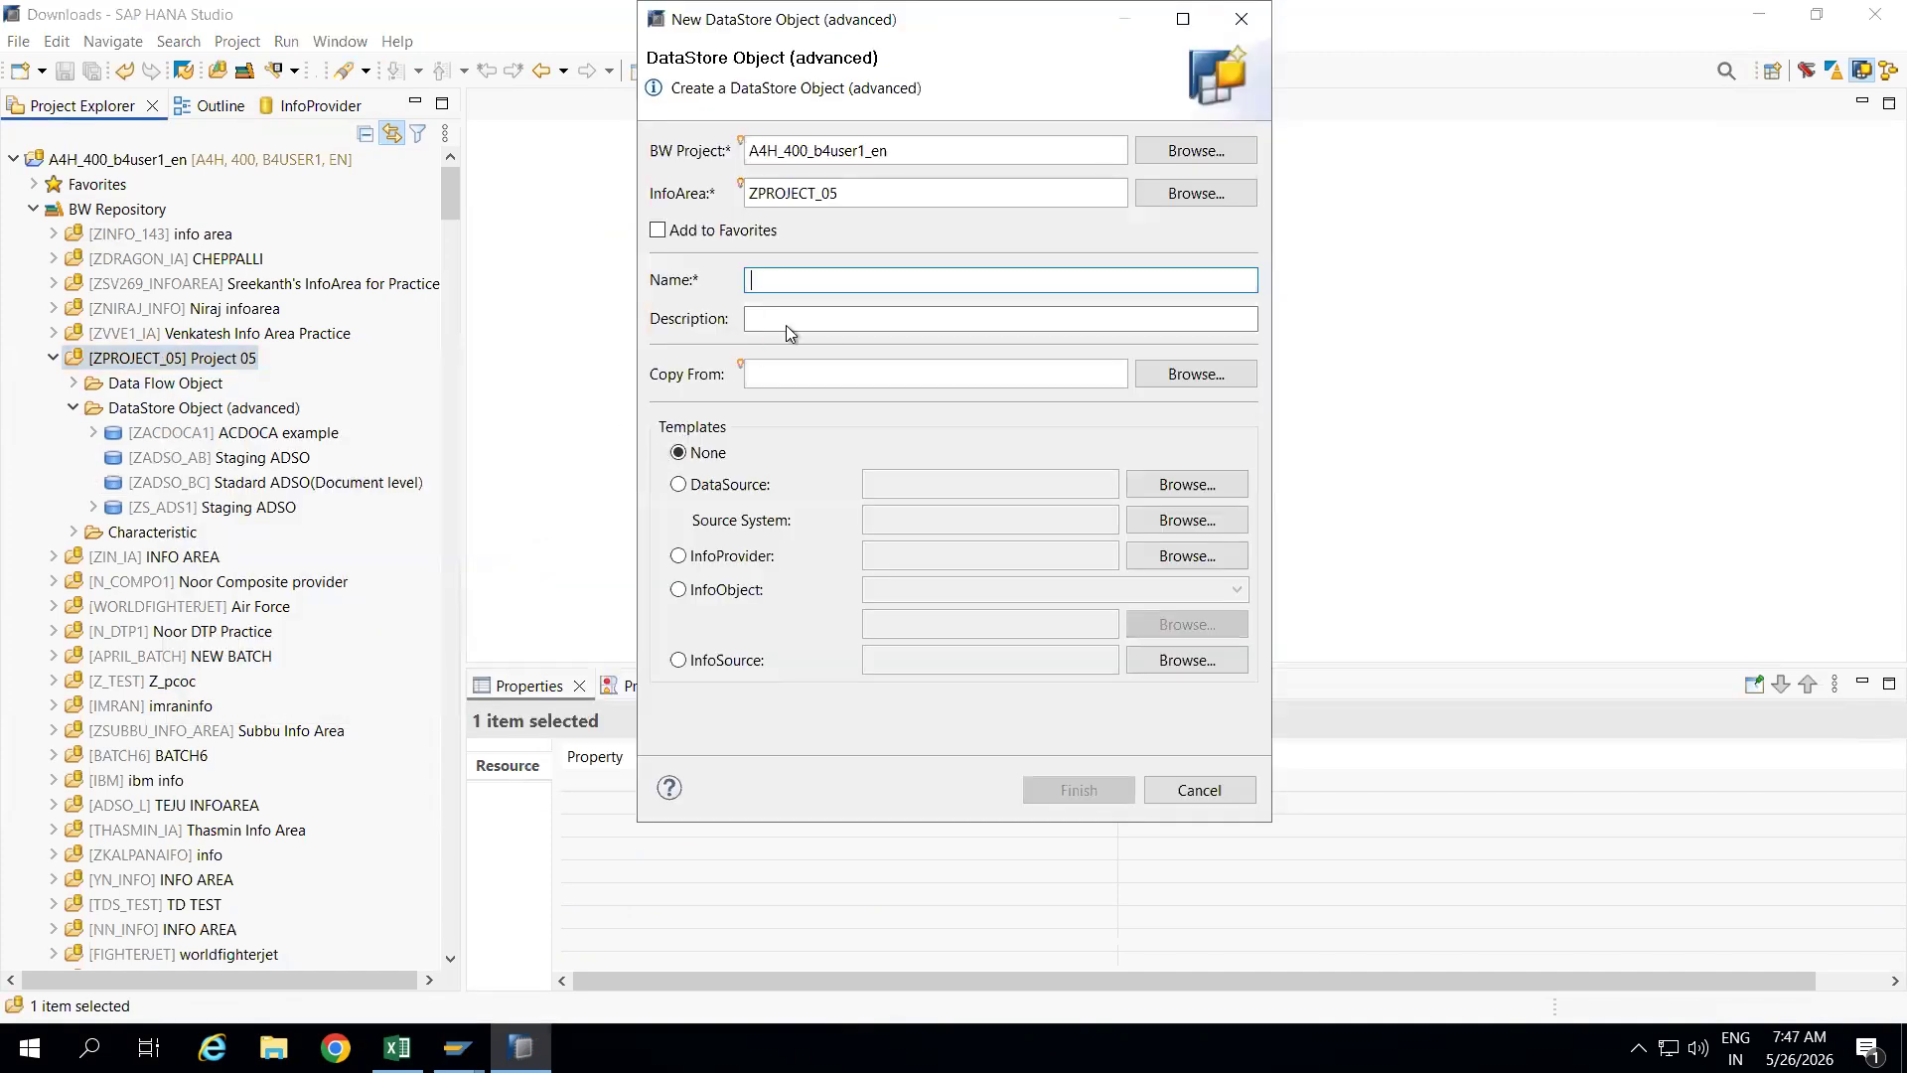
text(ZA)
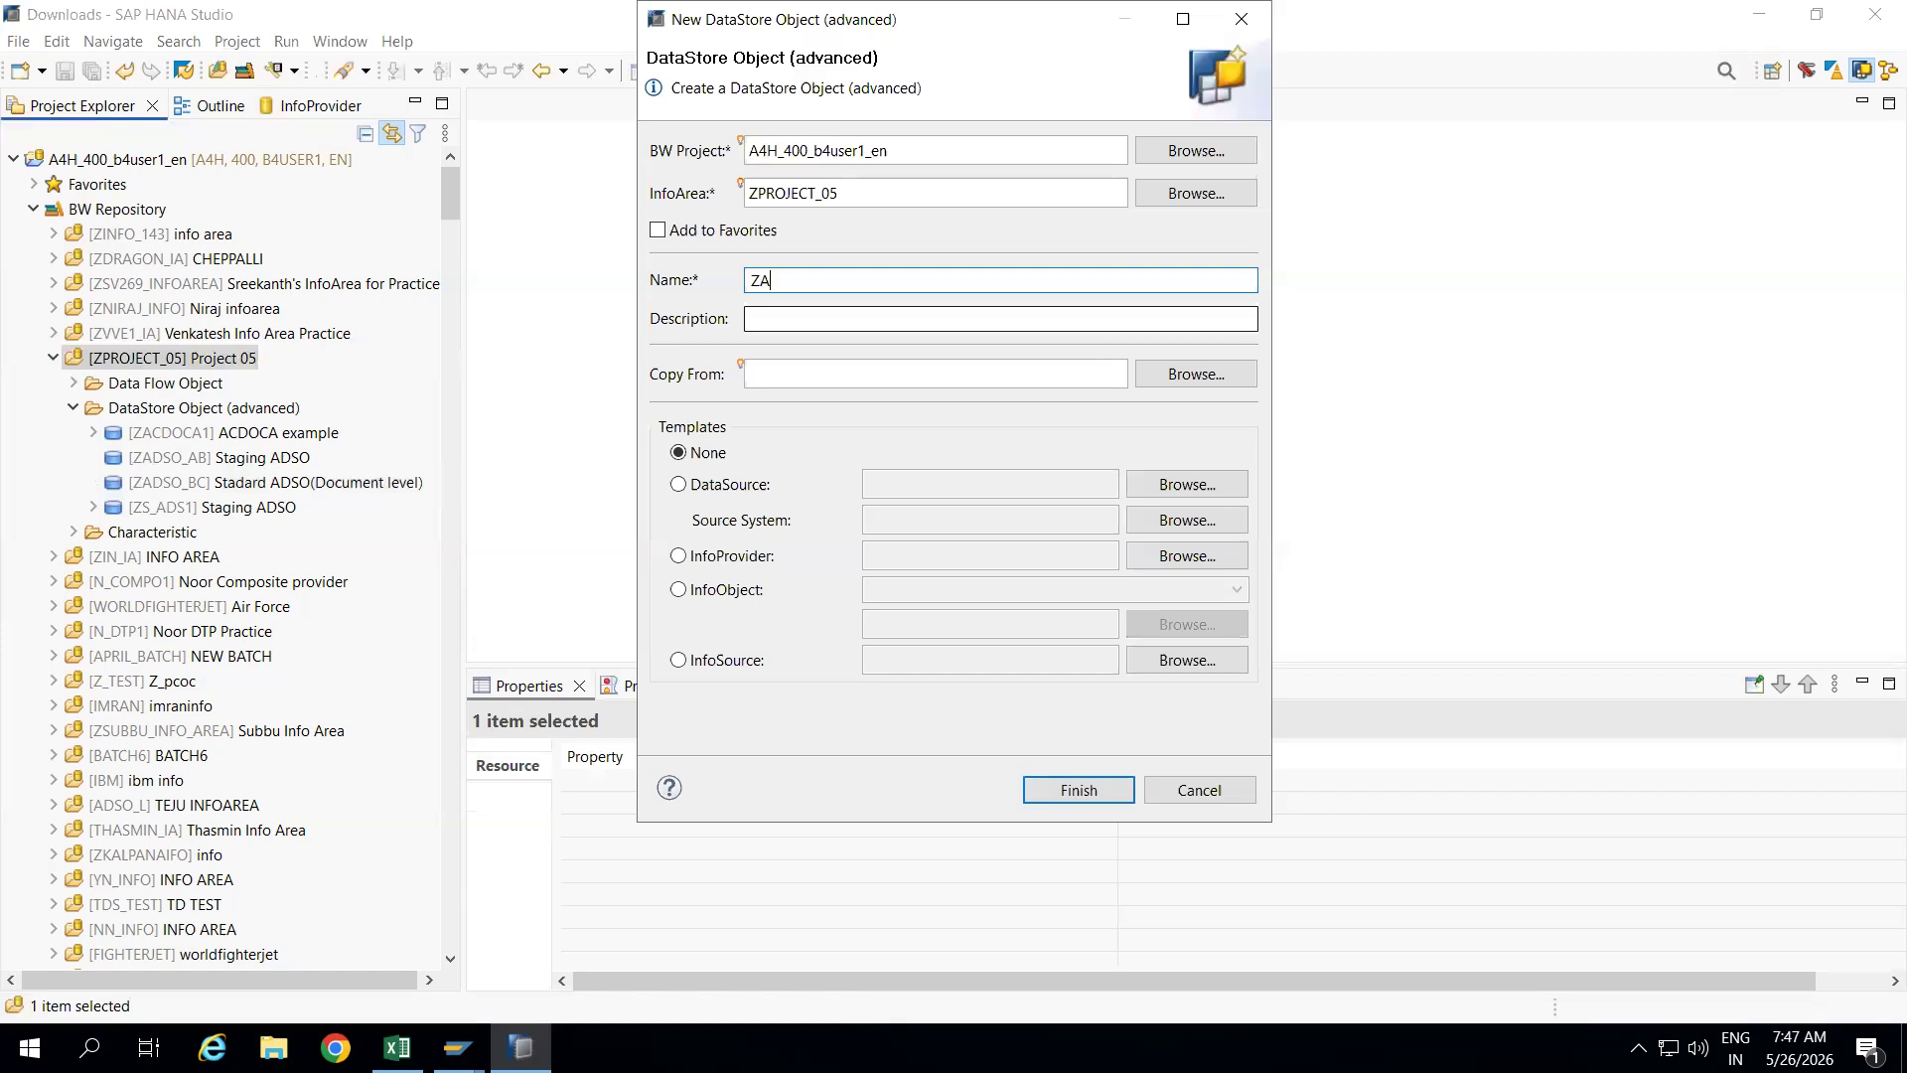
text(DSO_CDDATA)
key(BackSpace)
key(BackSpace)
key(BackSpace)
key(BackSpace)
click(860, 320)
text(Data Ma)
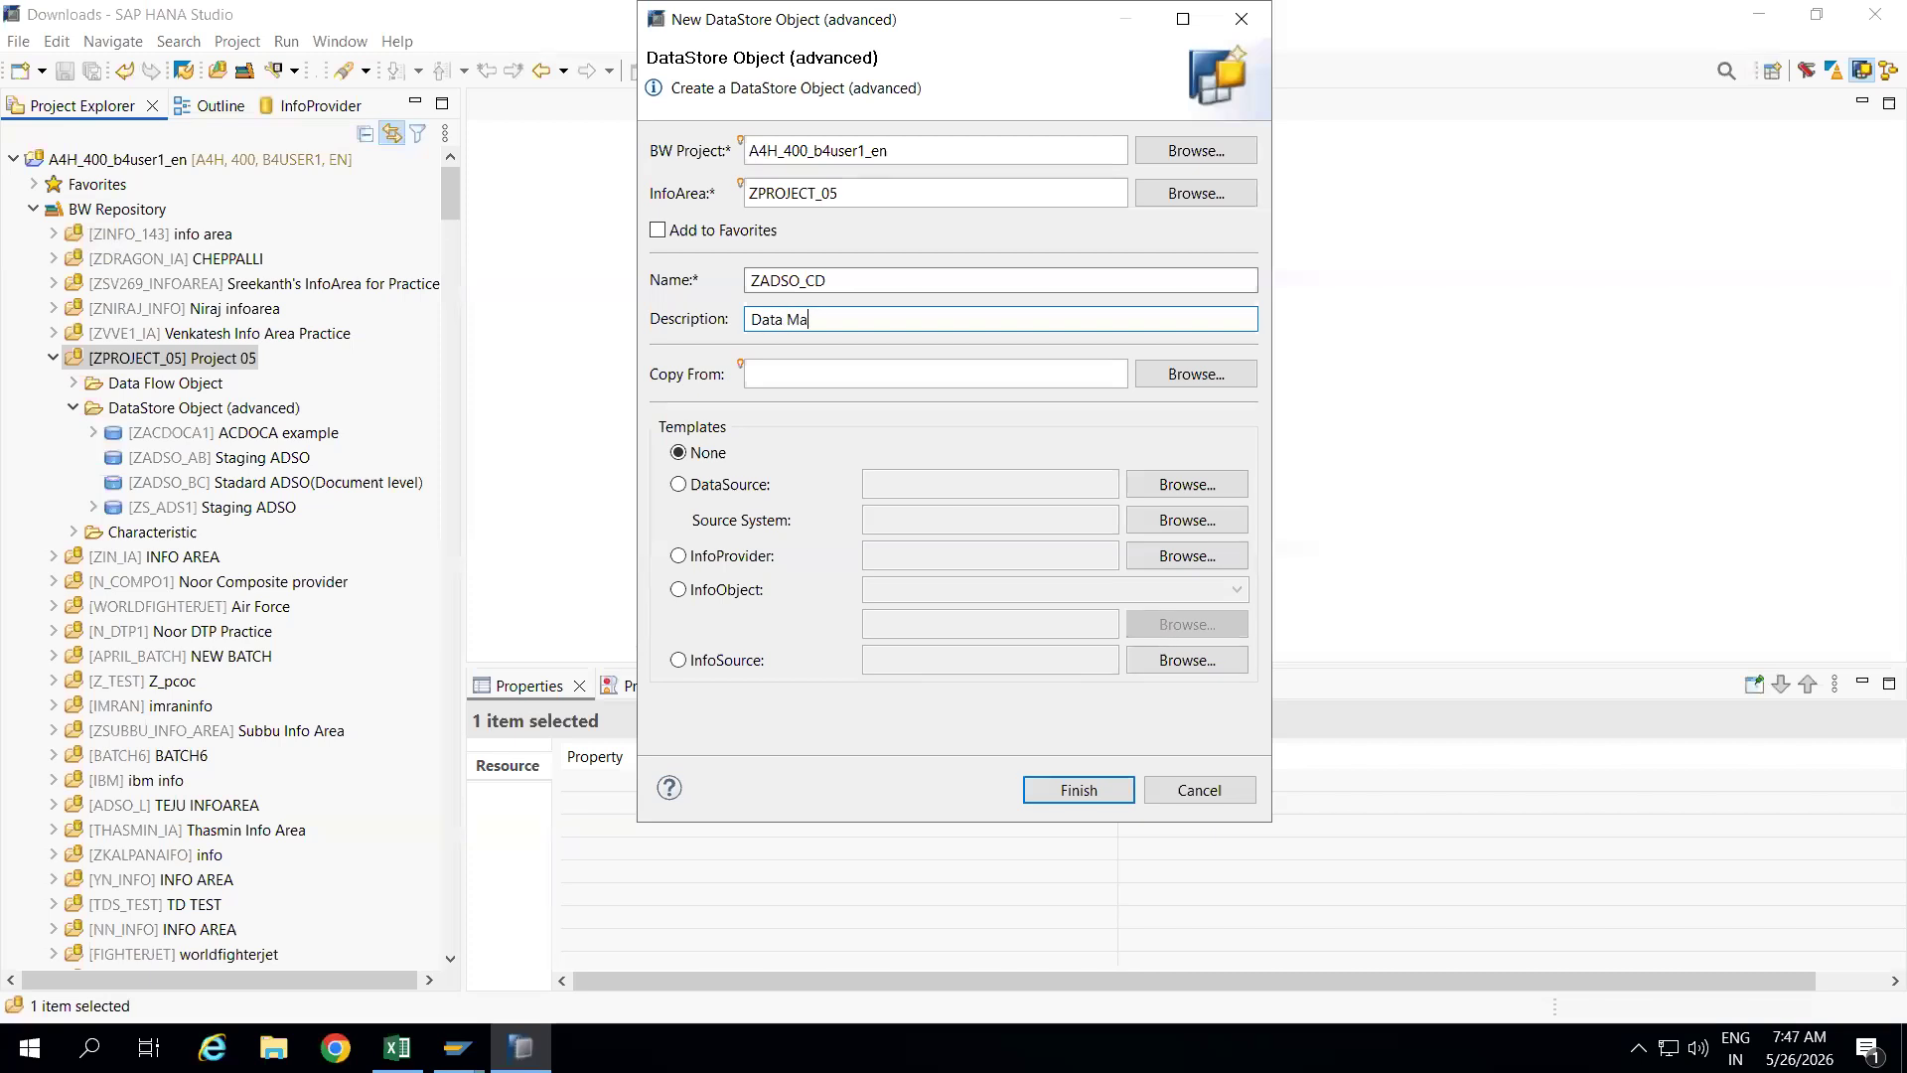
text(rt ADSO)
click(679, 486)
text(0FI_ACDOCA_10)
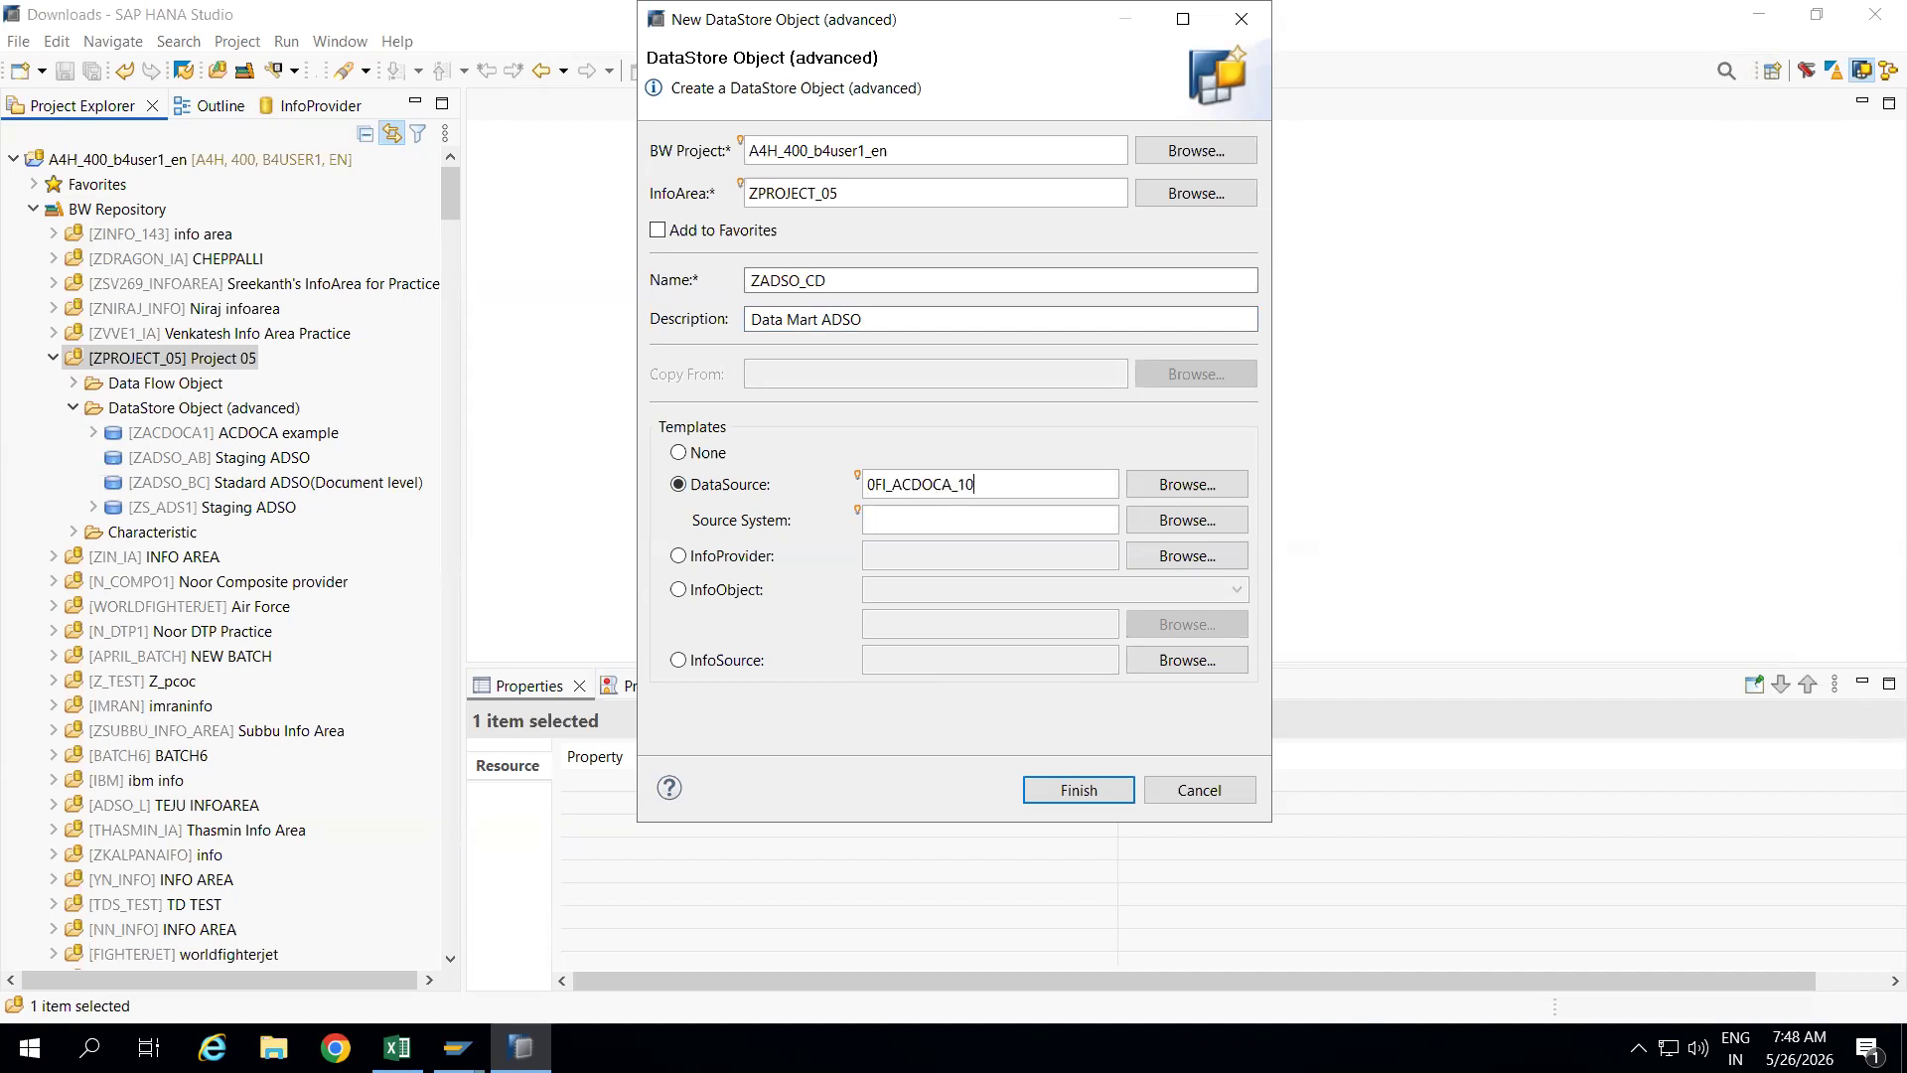
key(BackSpace)
key(BackSpace)
key(BackSpace)
key(BackSpace)
key(BackSpace)
key(BackSpace)
key(BackSpace)
key(BackSpace)
key(BackSpace)
key(BackSpace)
key(BackSpace)
key(BackSpace)
key(BackSpace)
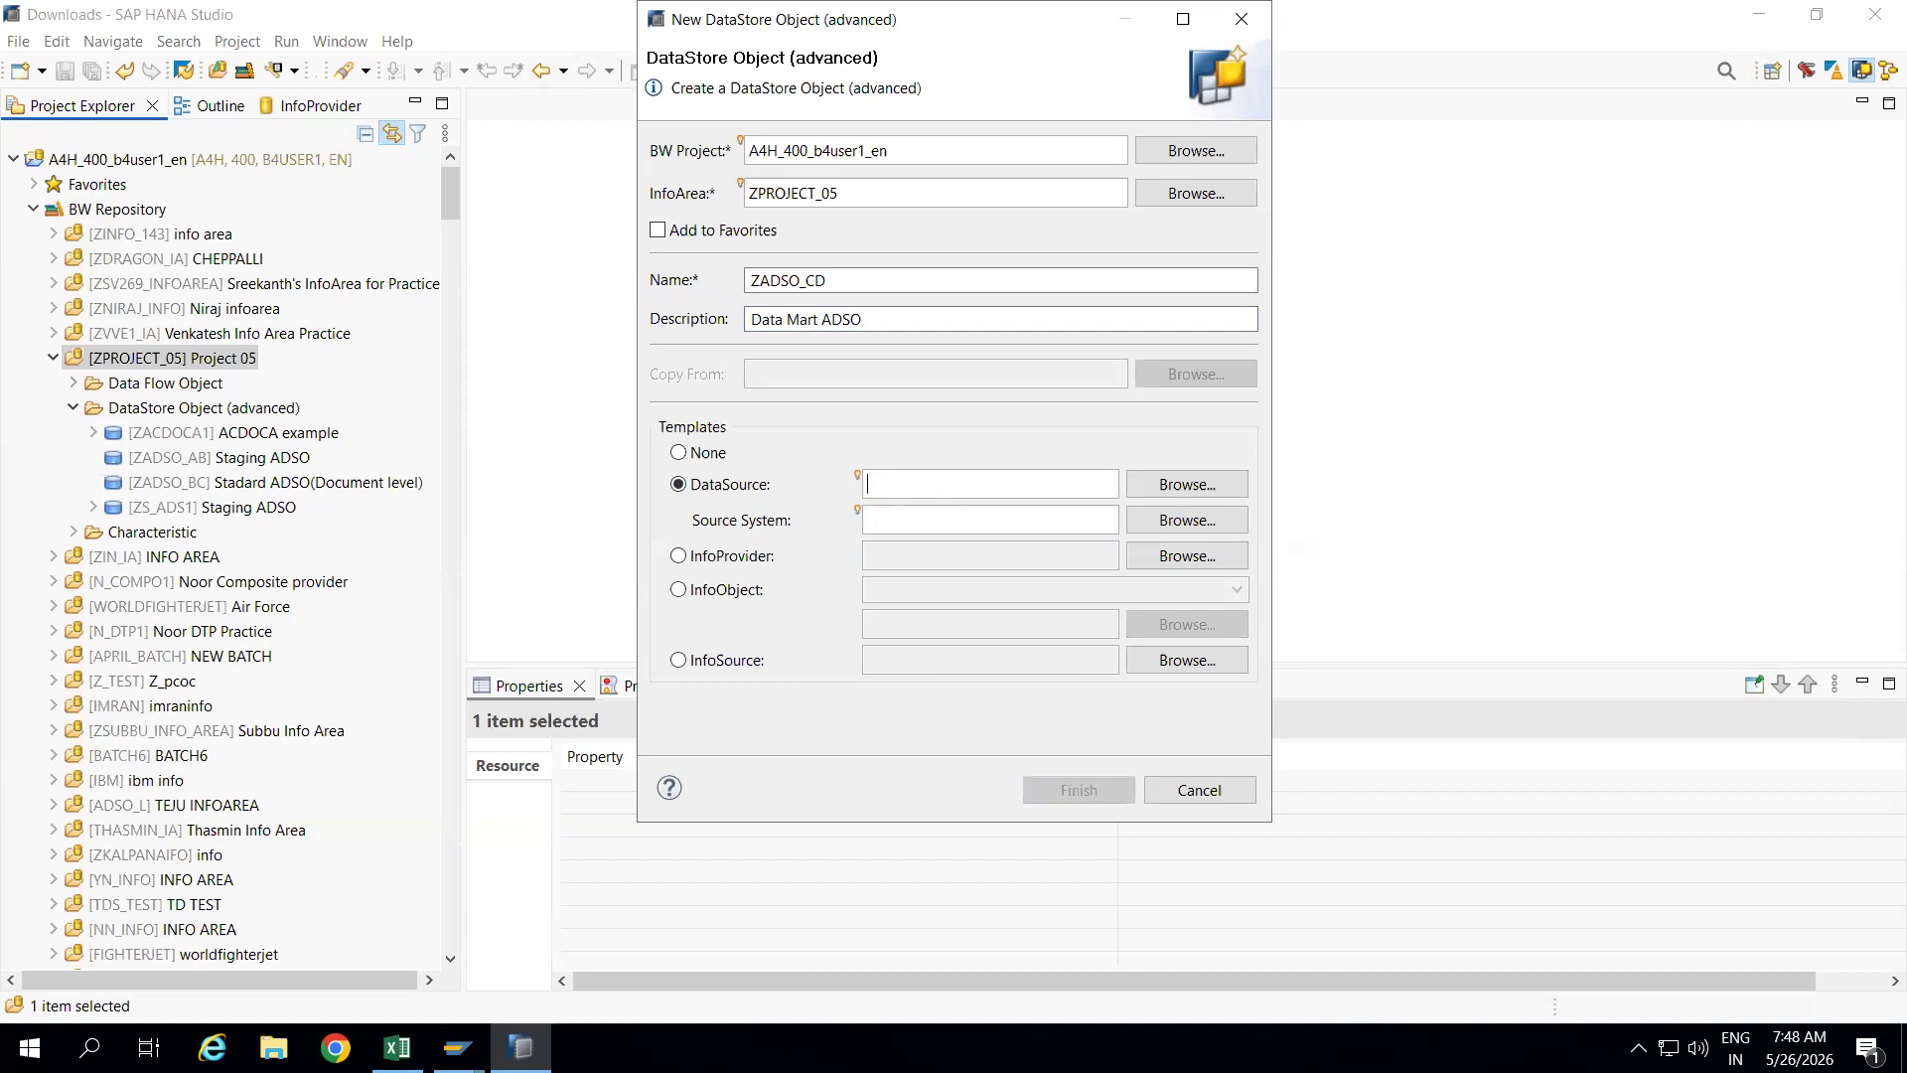
Search for DataSource 2LIS_11_VAITM and choose the Sales Document Item Data entry from source system S42020_ODP as the template
text(2LIS_)
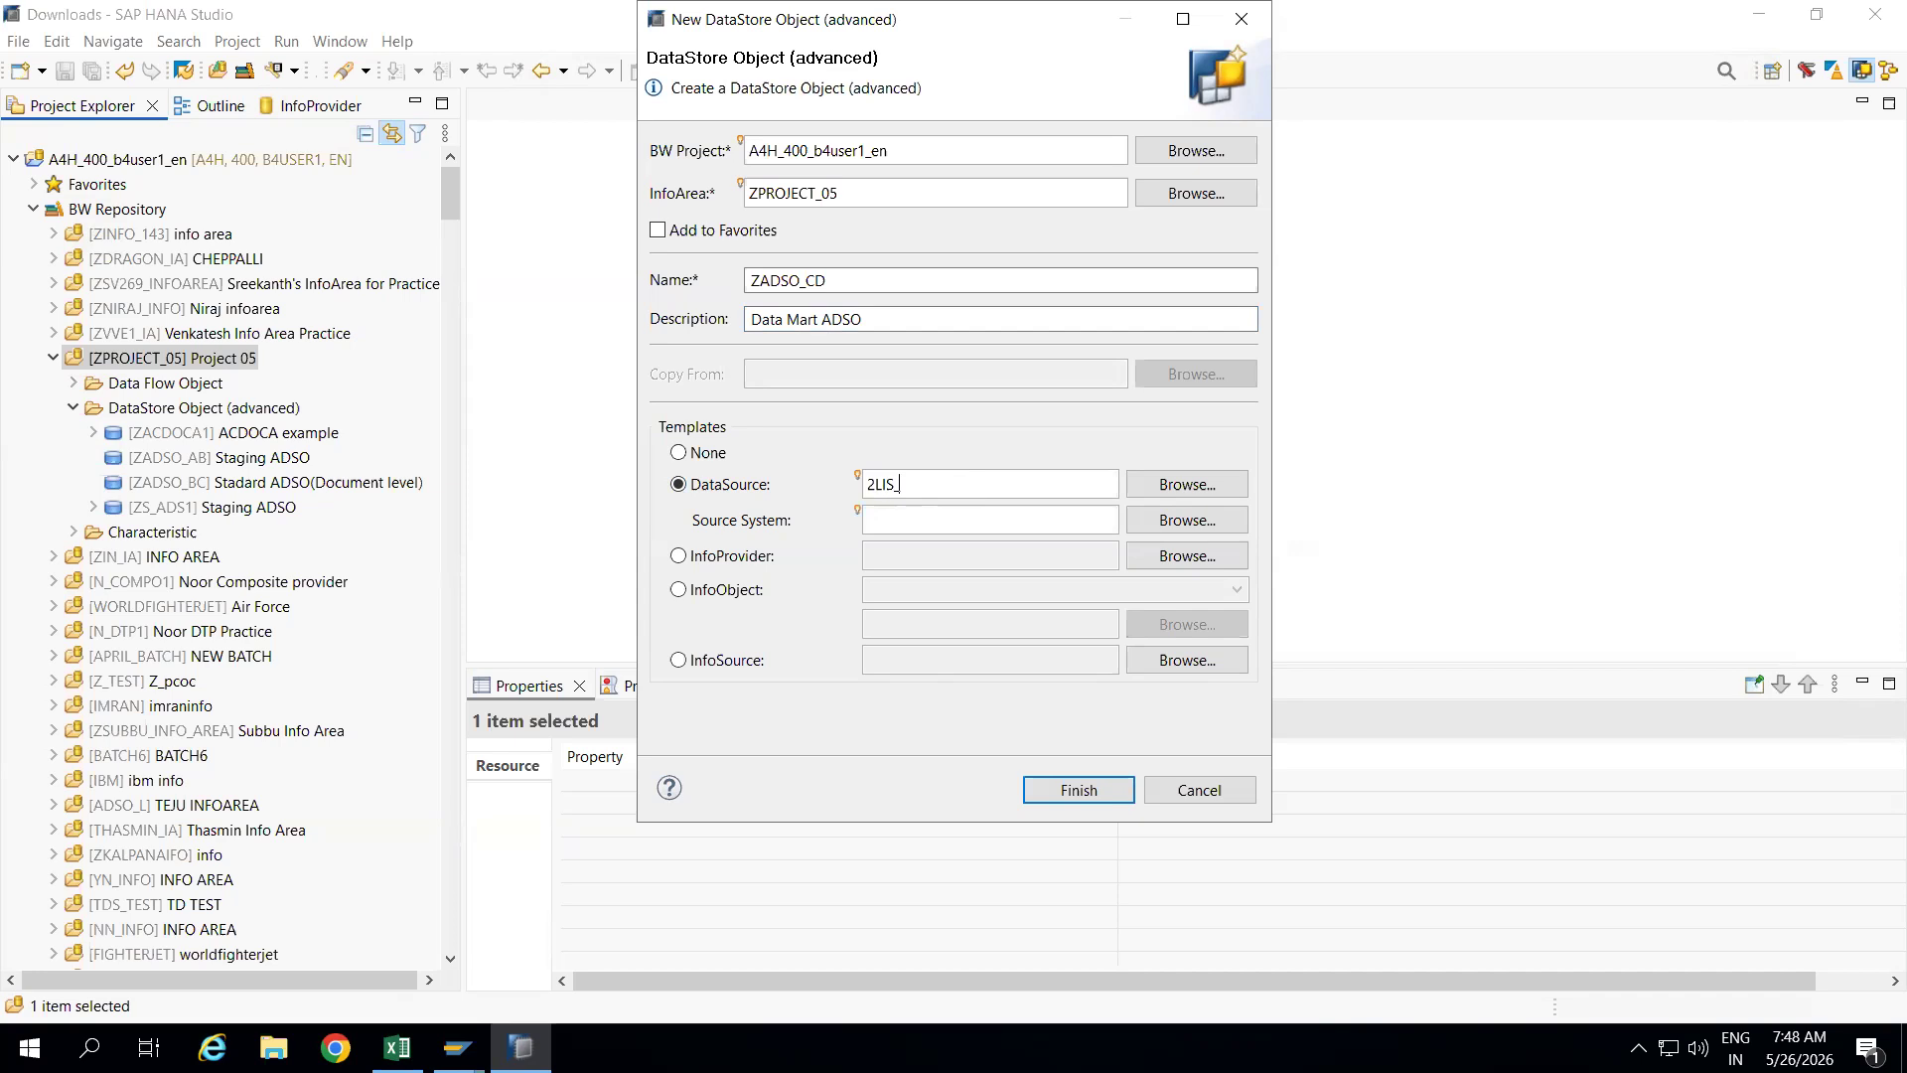
text(11_VAITM)
click(1183, 486)
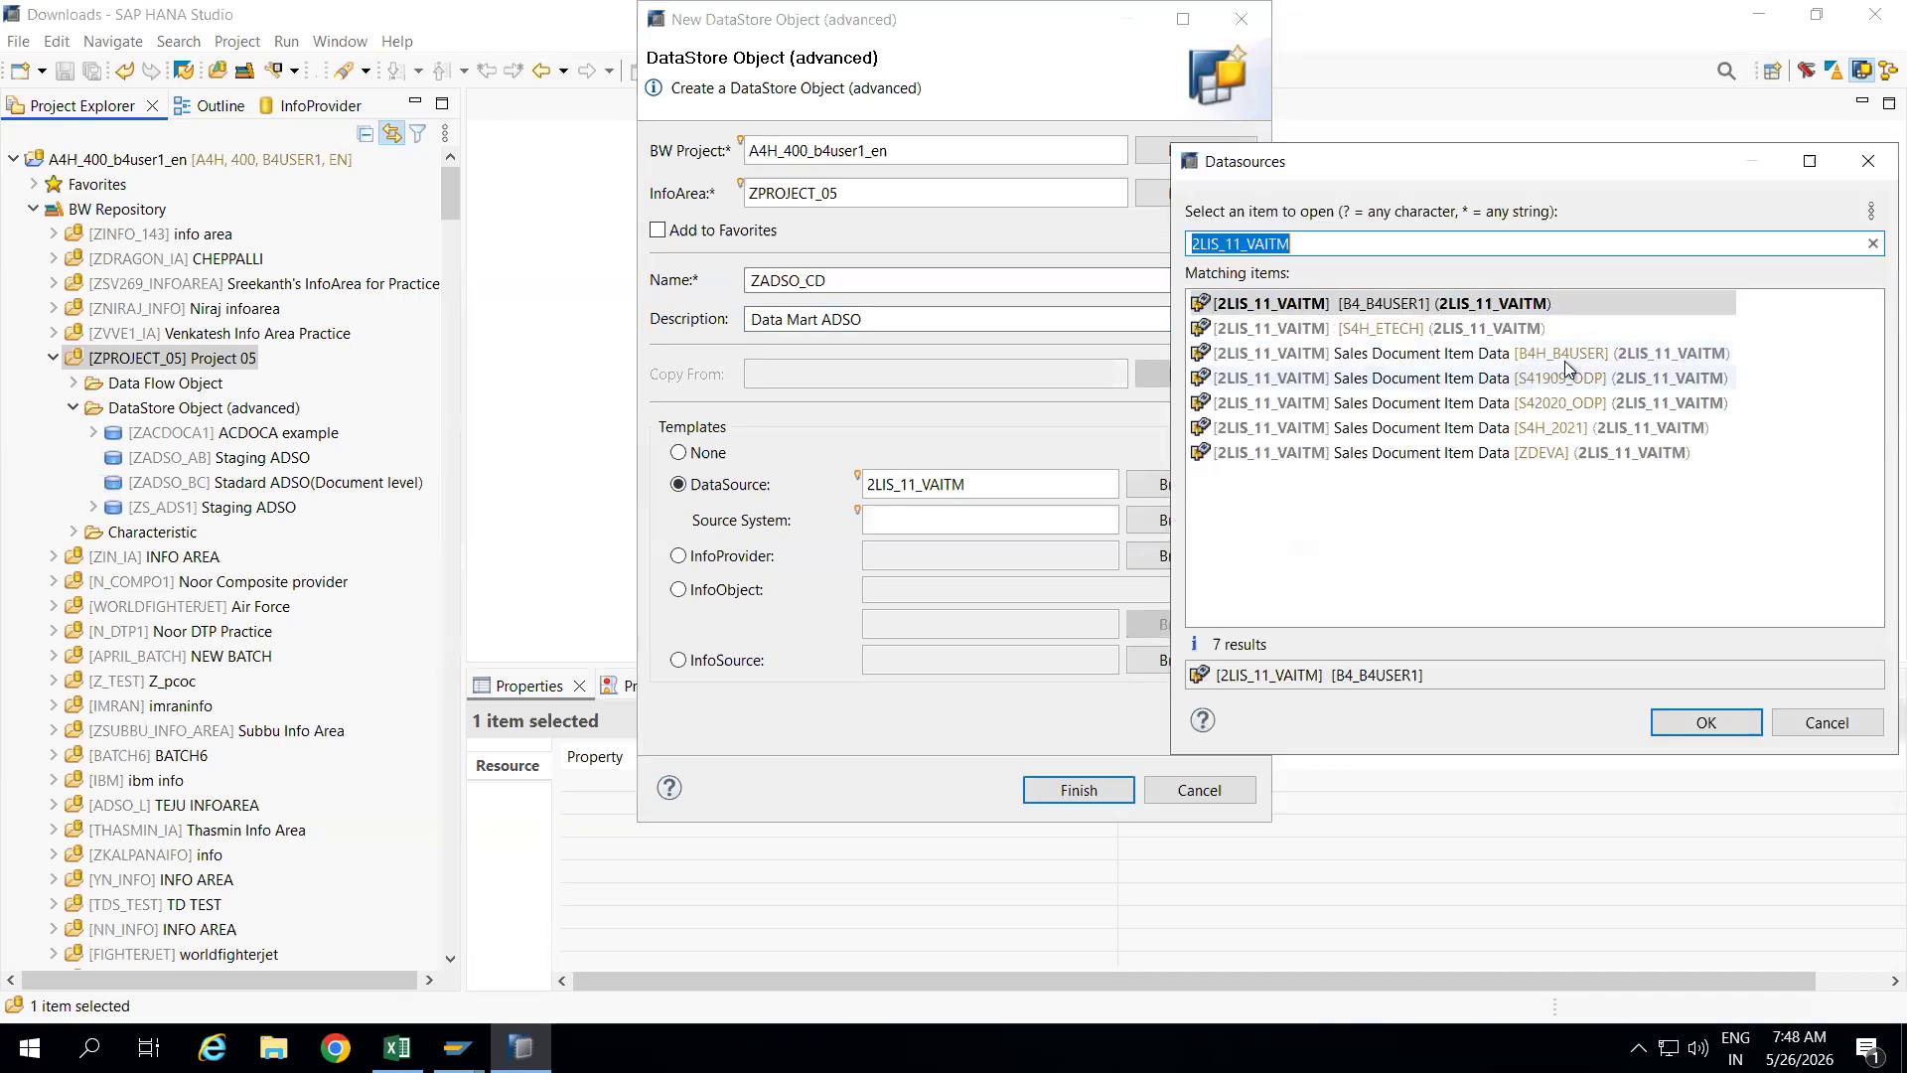
double_click(1289, 412)
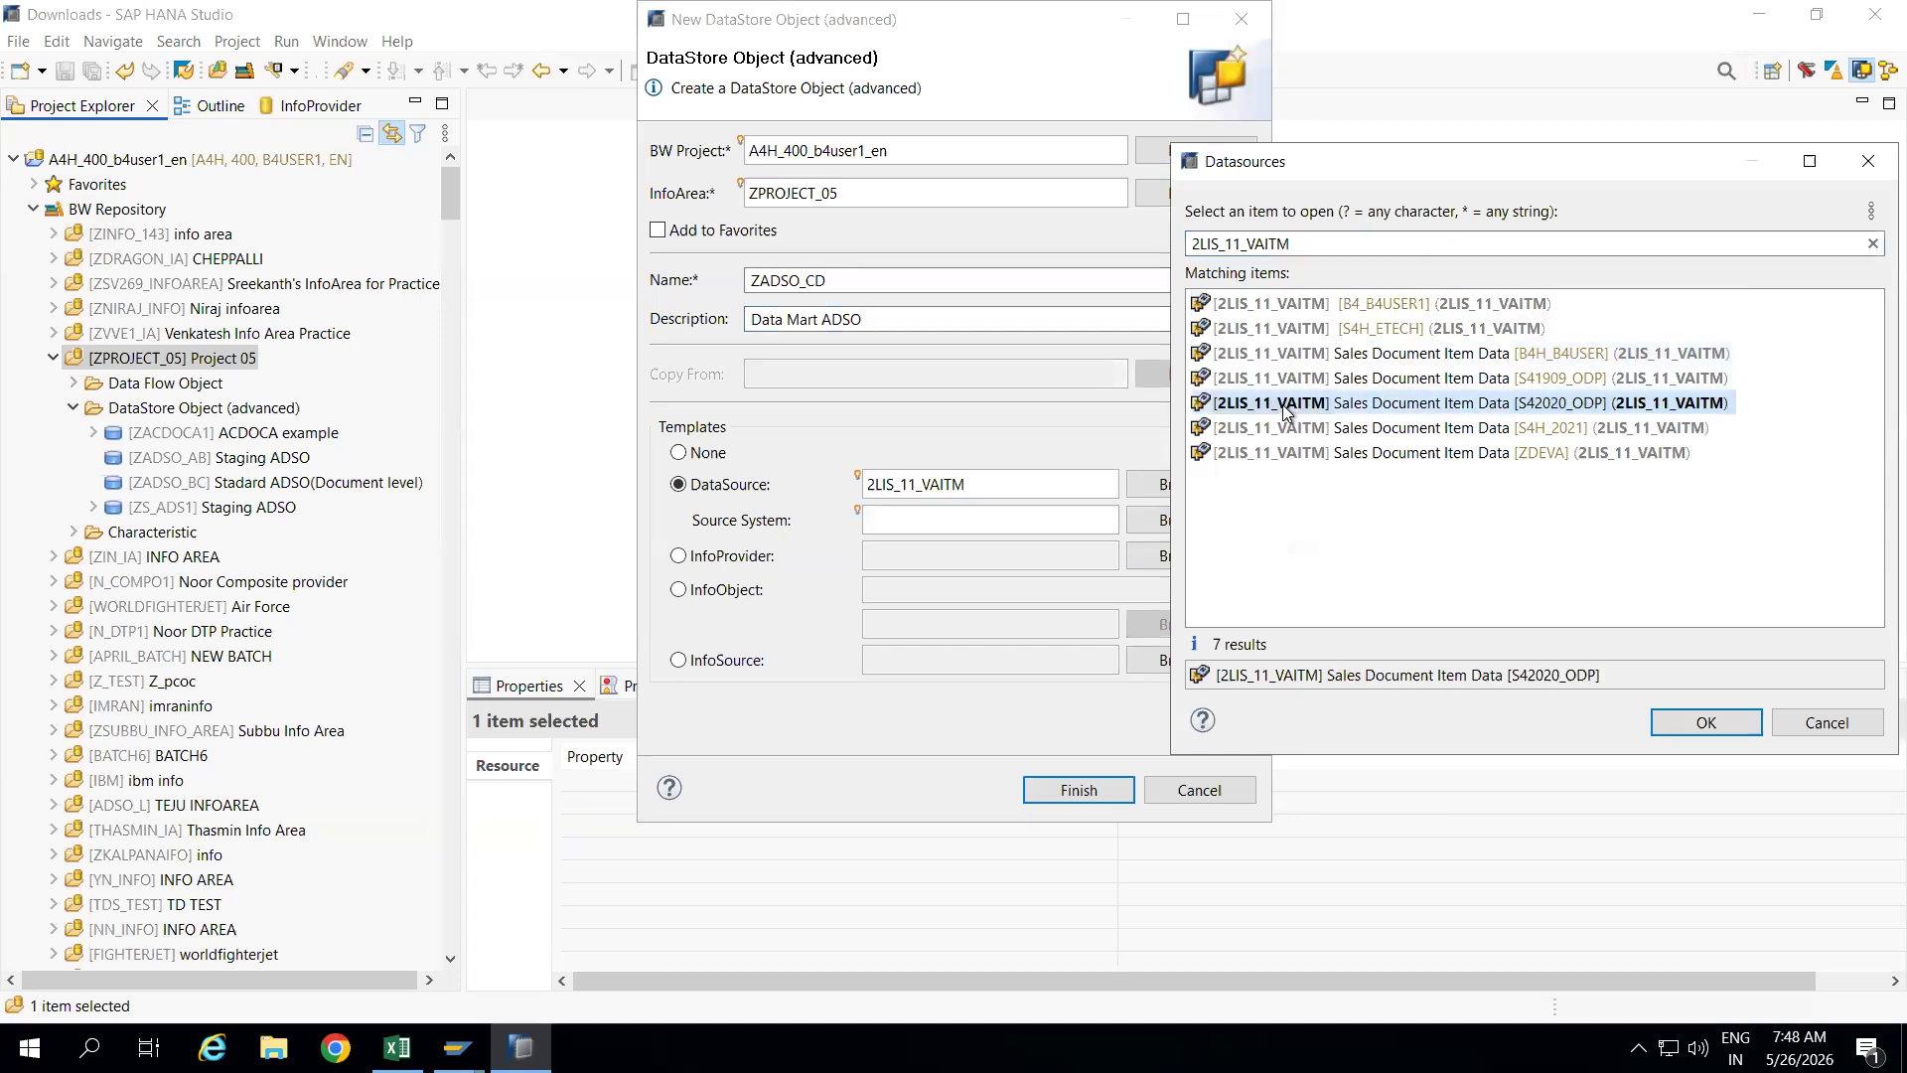
Rename the new advanced DataStore object to ZADSO_DC and create it with the chosen DataSource template
click(1081, 789)
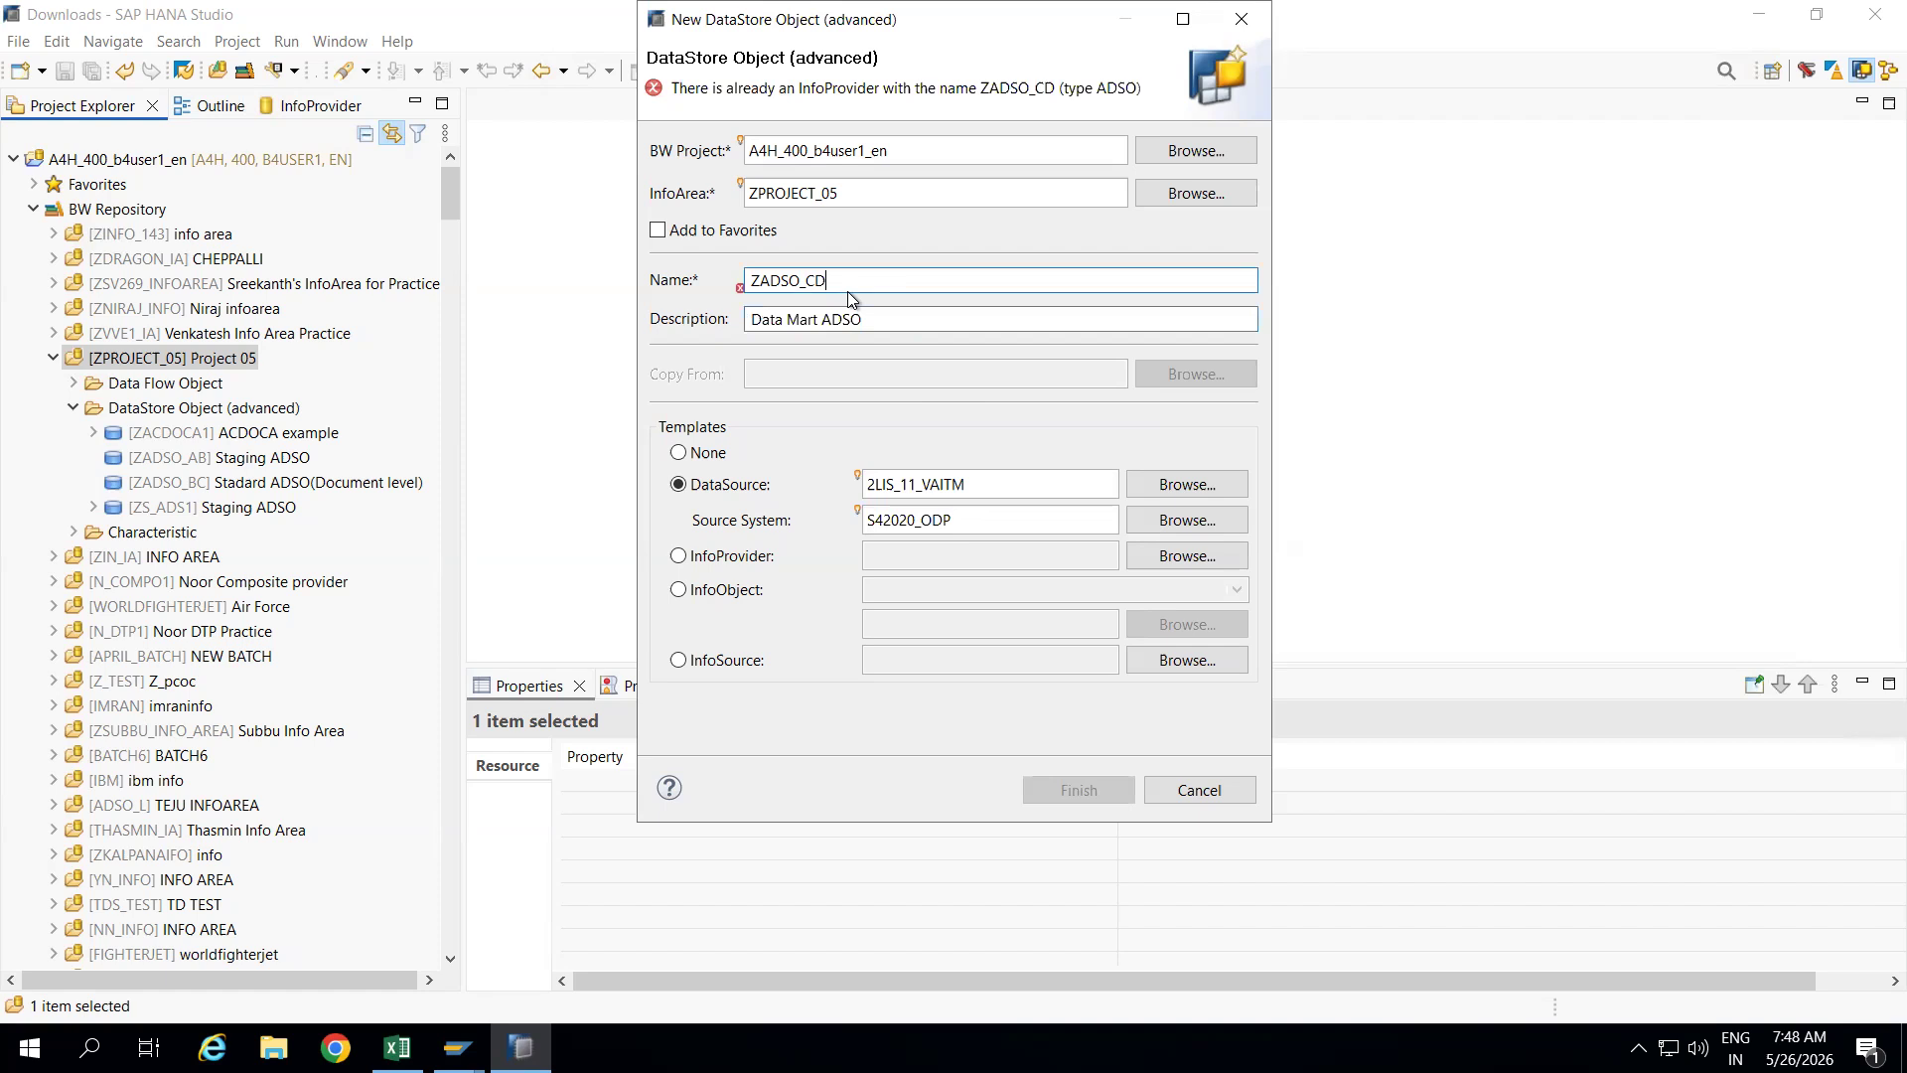
key(BackSpace)
text(DC)
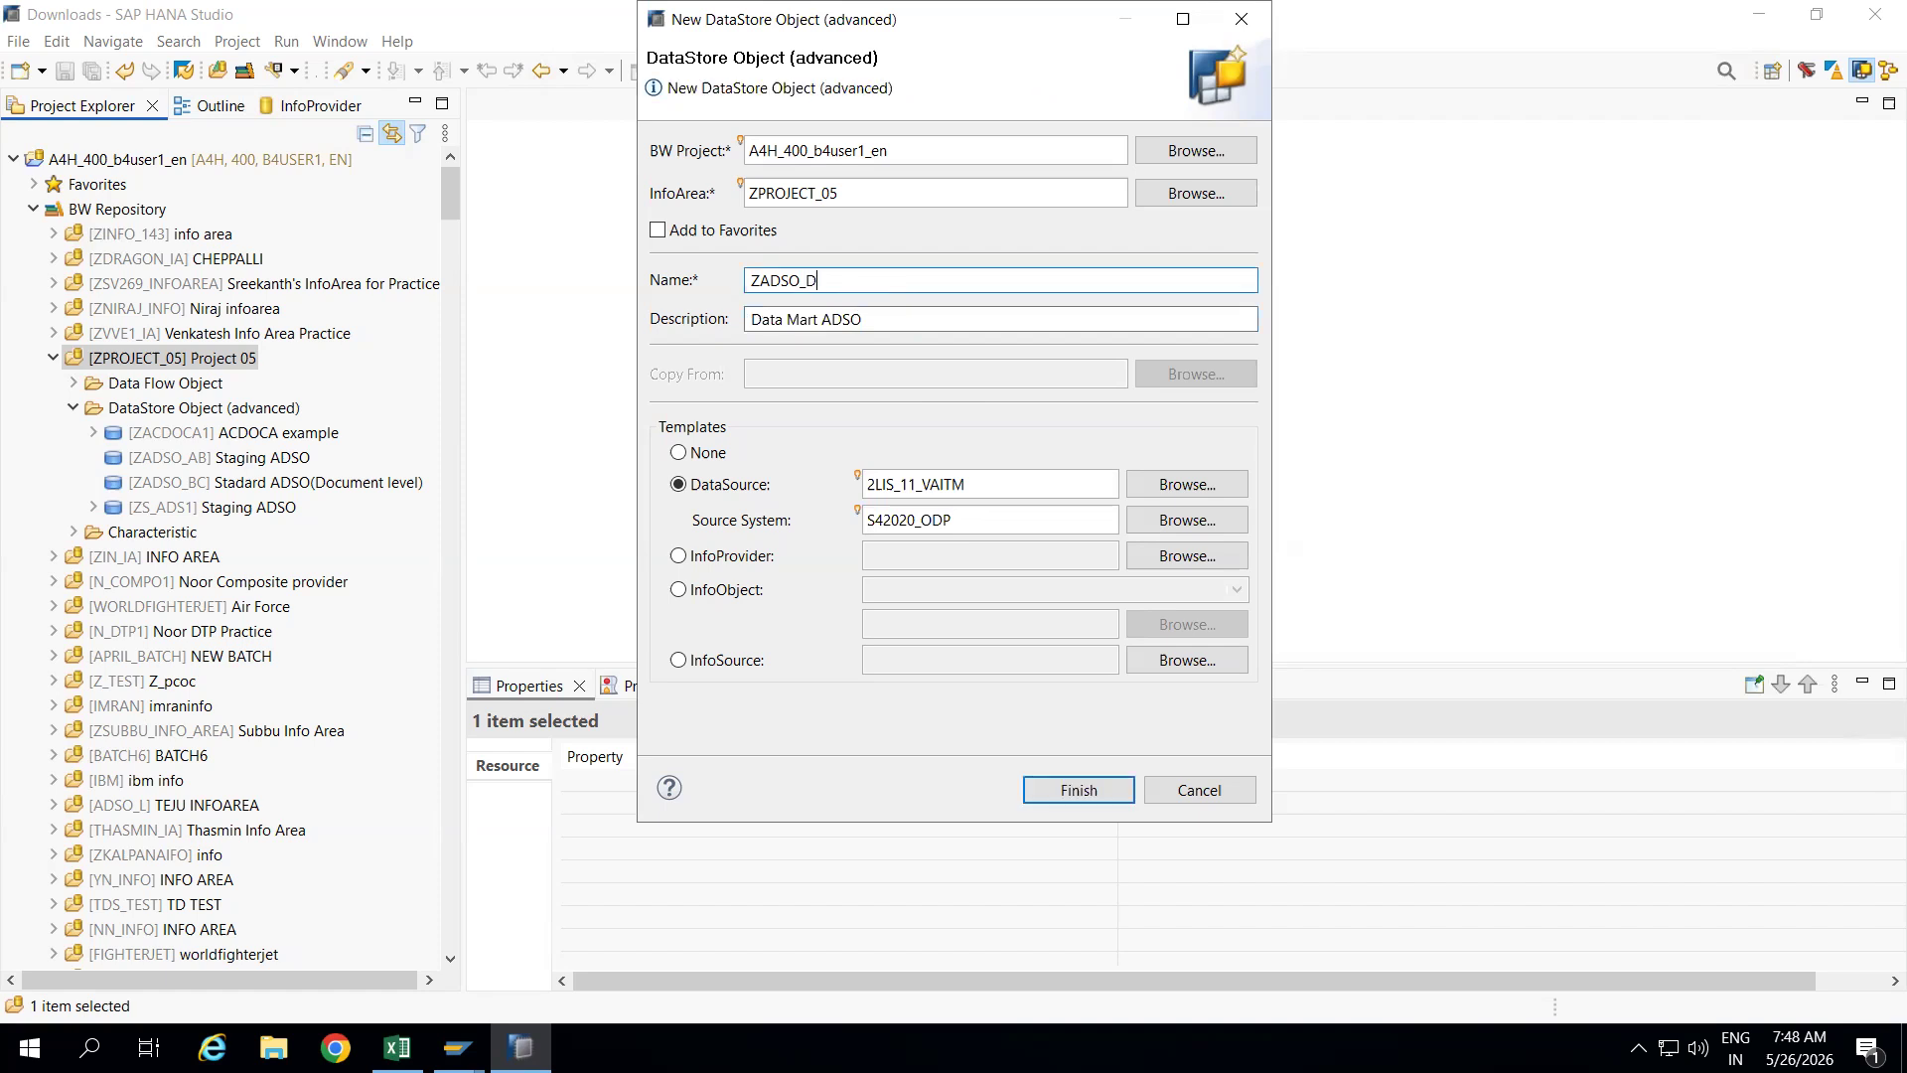
click(1070, 794)
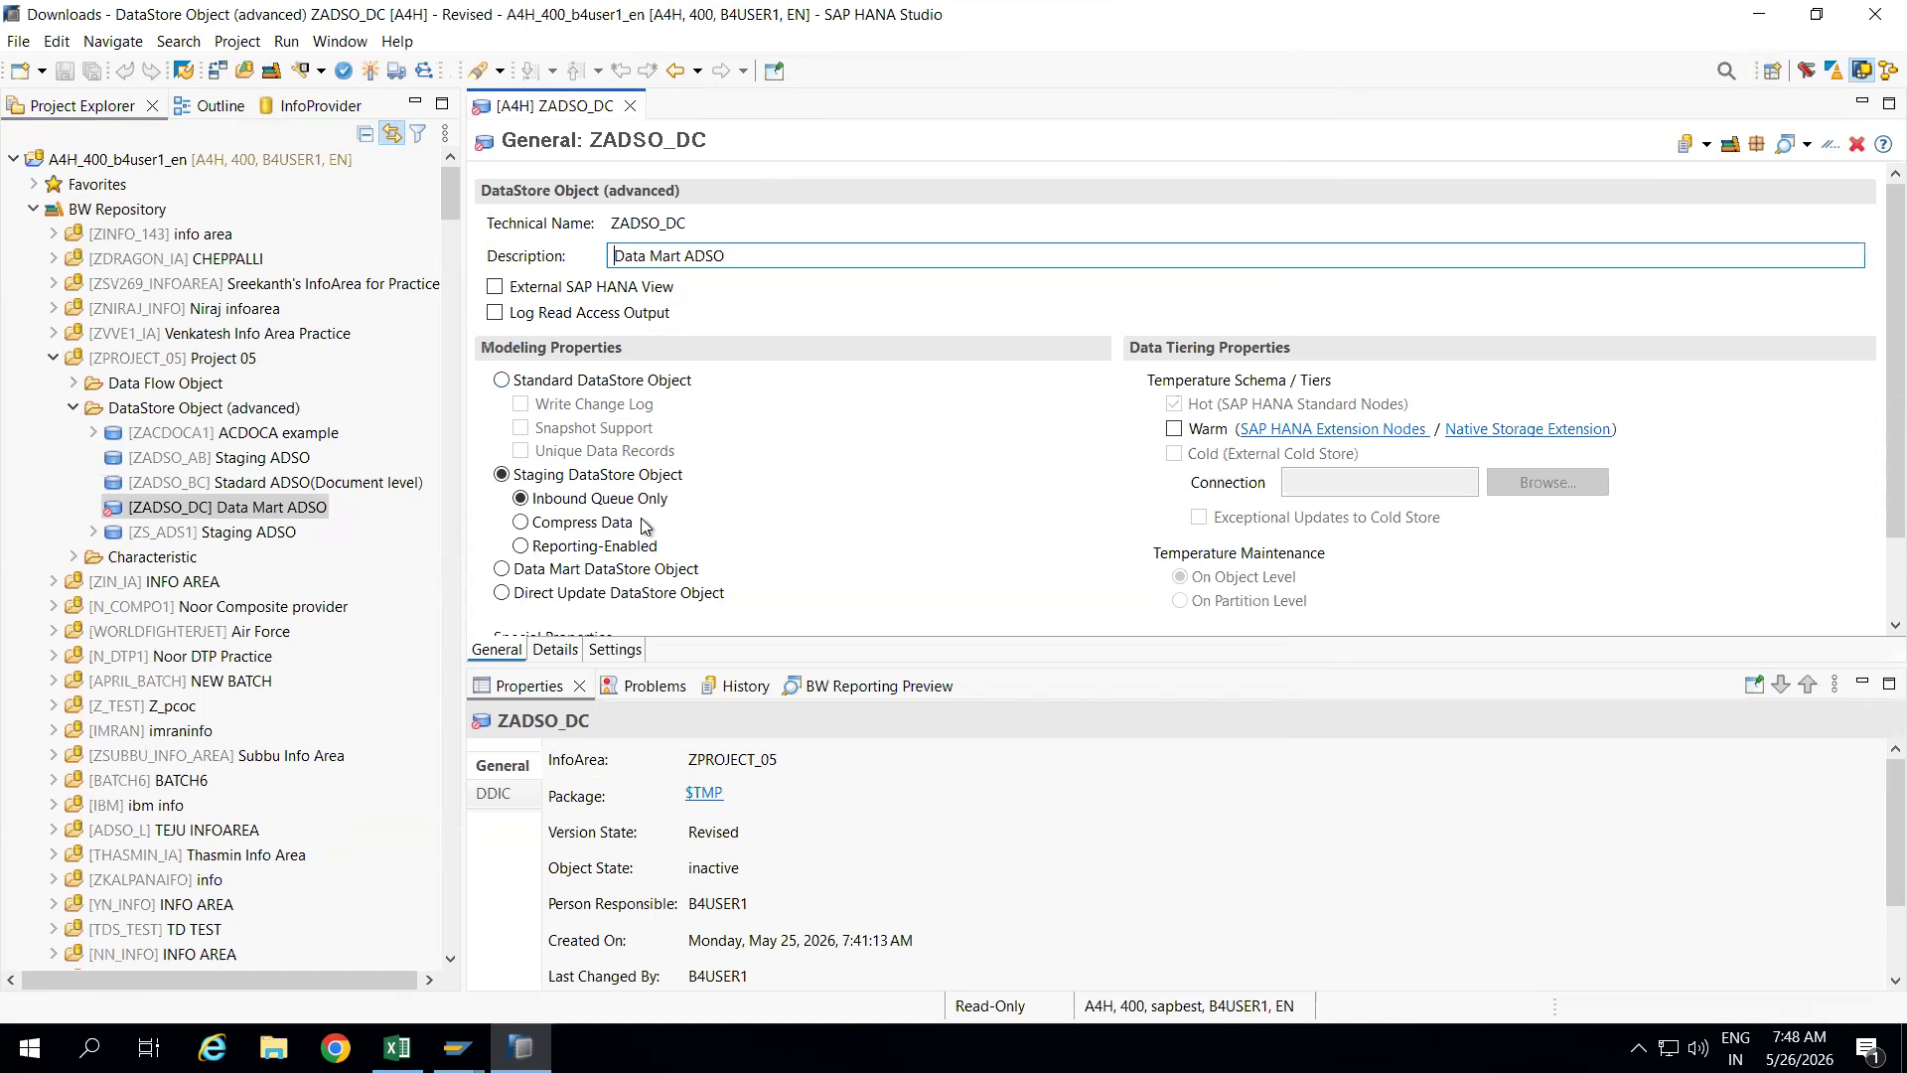
Set ZADSO_DC's modeling properties to Data Mart DataStore Object, check its field details and activate it
click(502, 569)
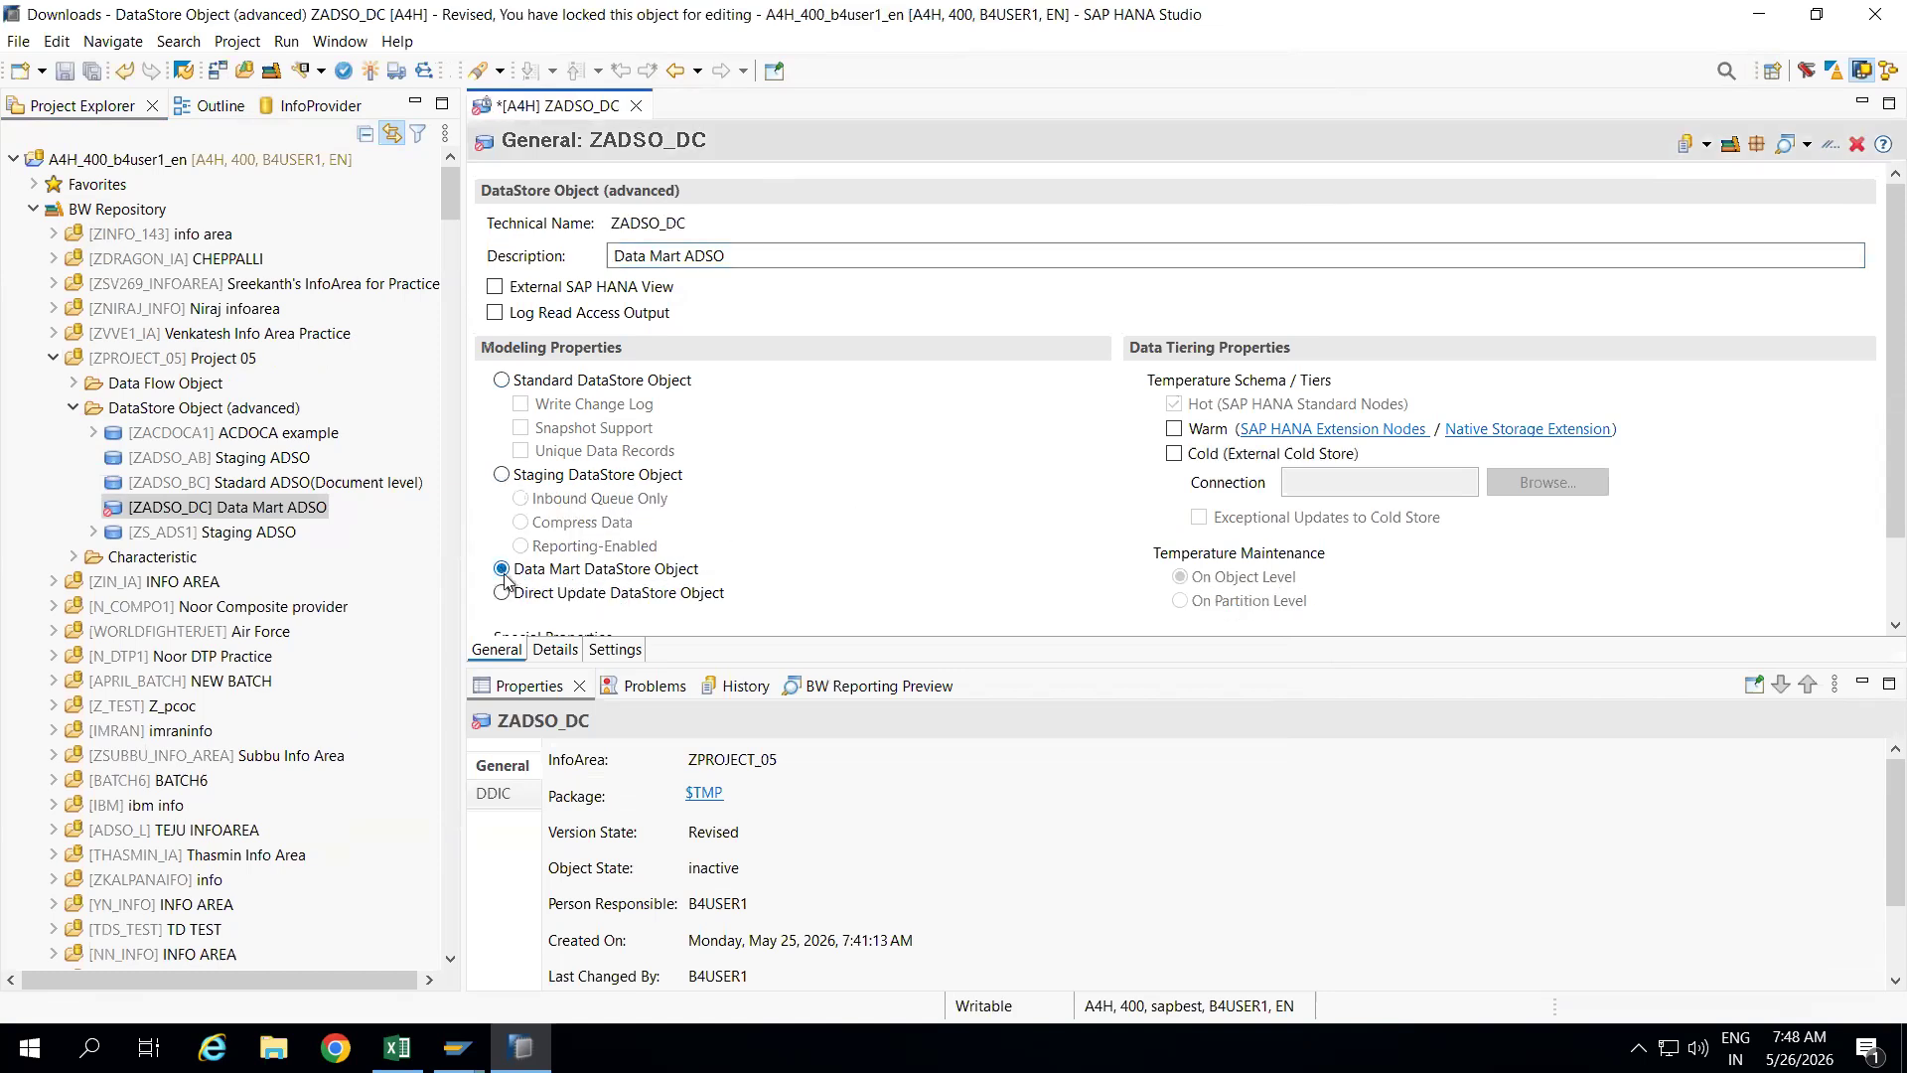
click(554, 650)
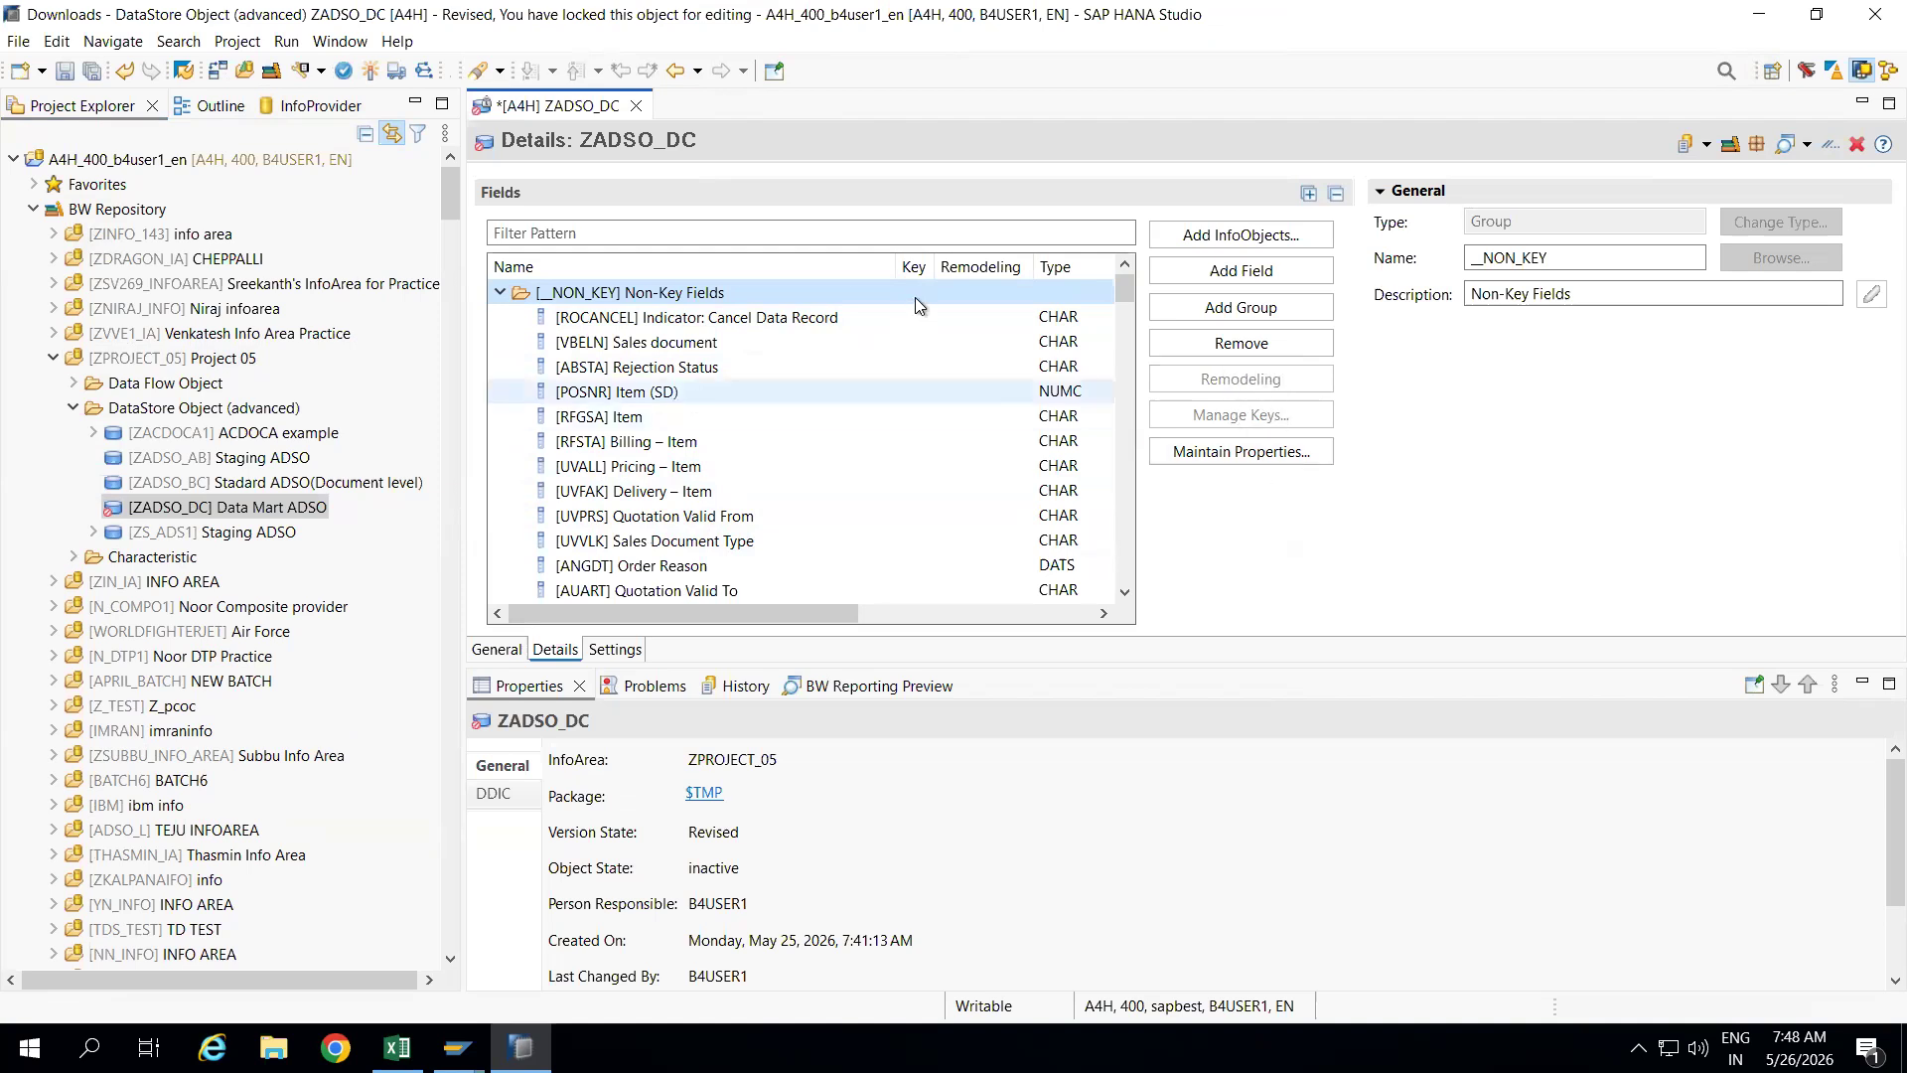
drag(892, 267, 813, 269)
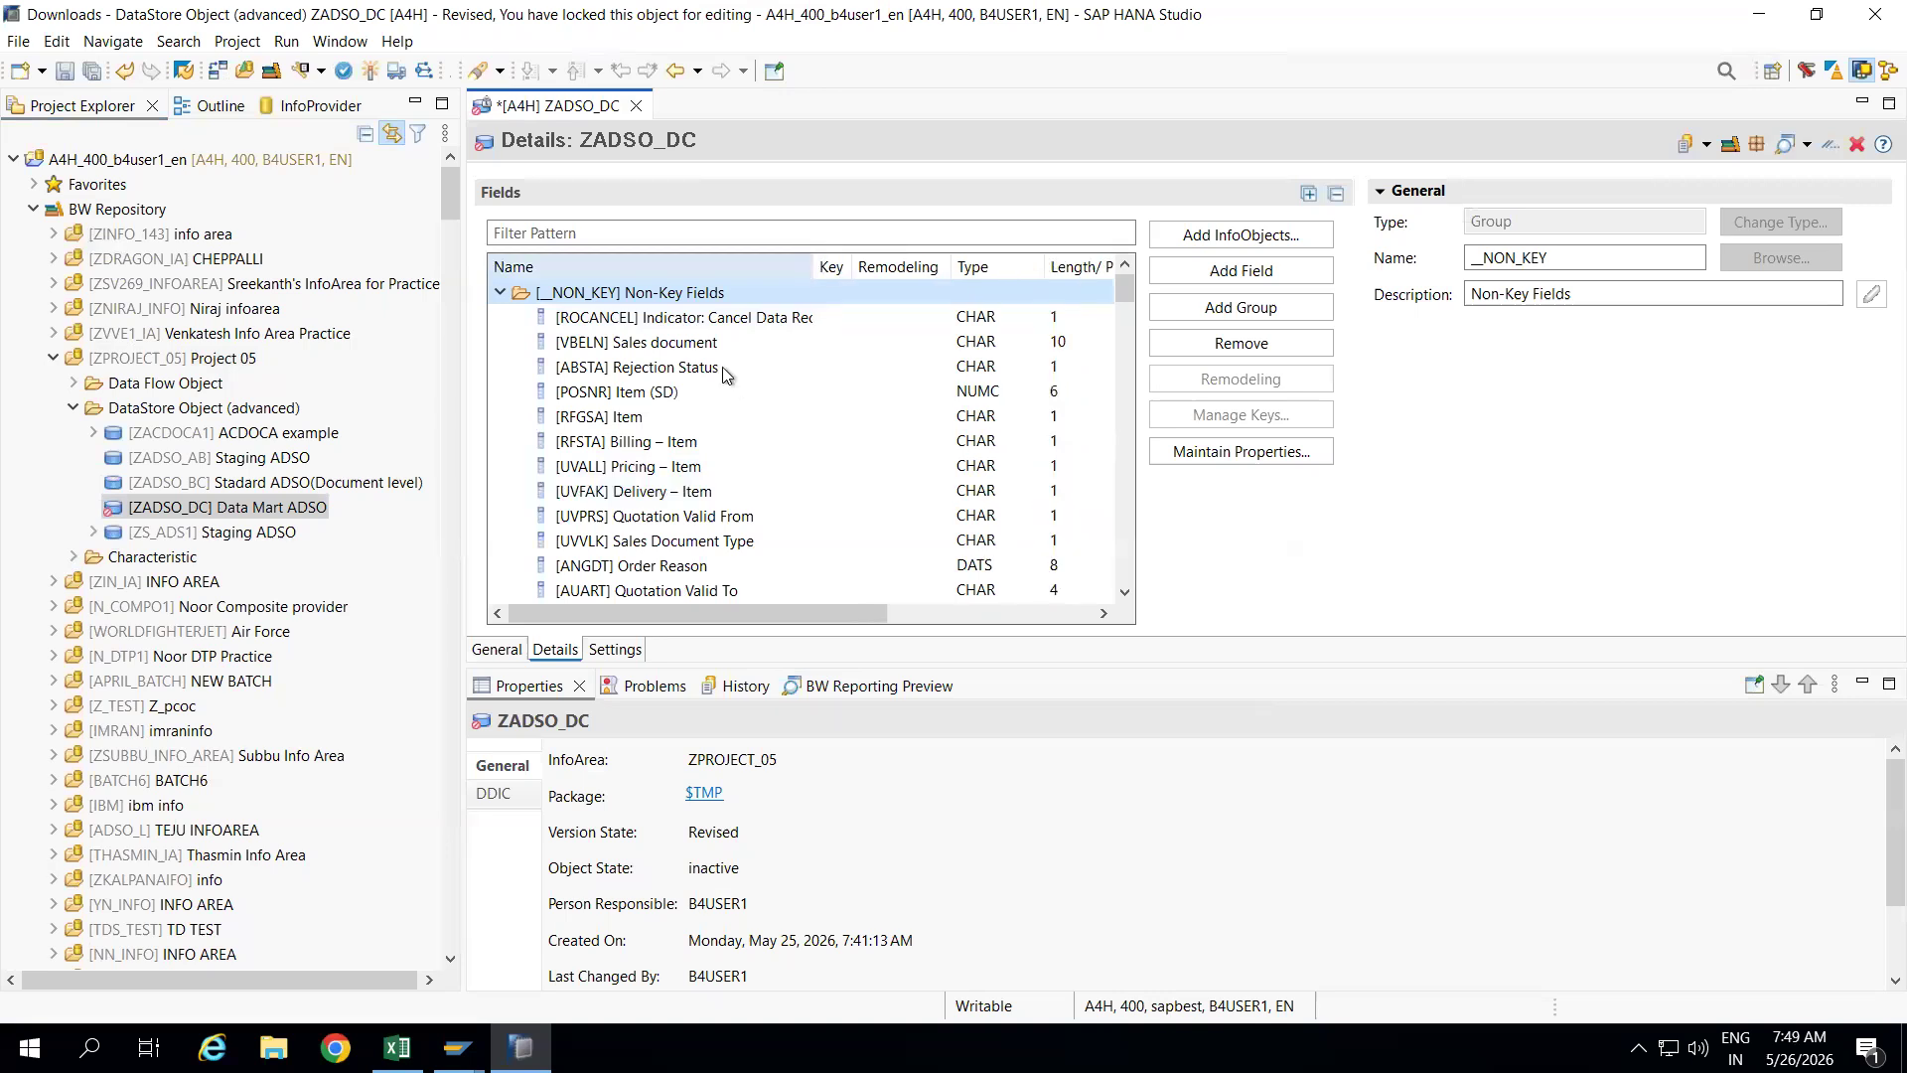
click(933, 613)
drag(933, 612, 605, 611)
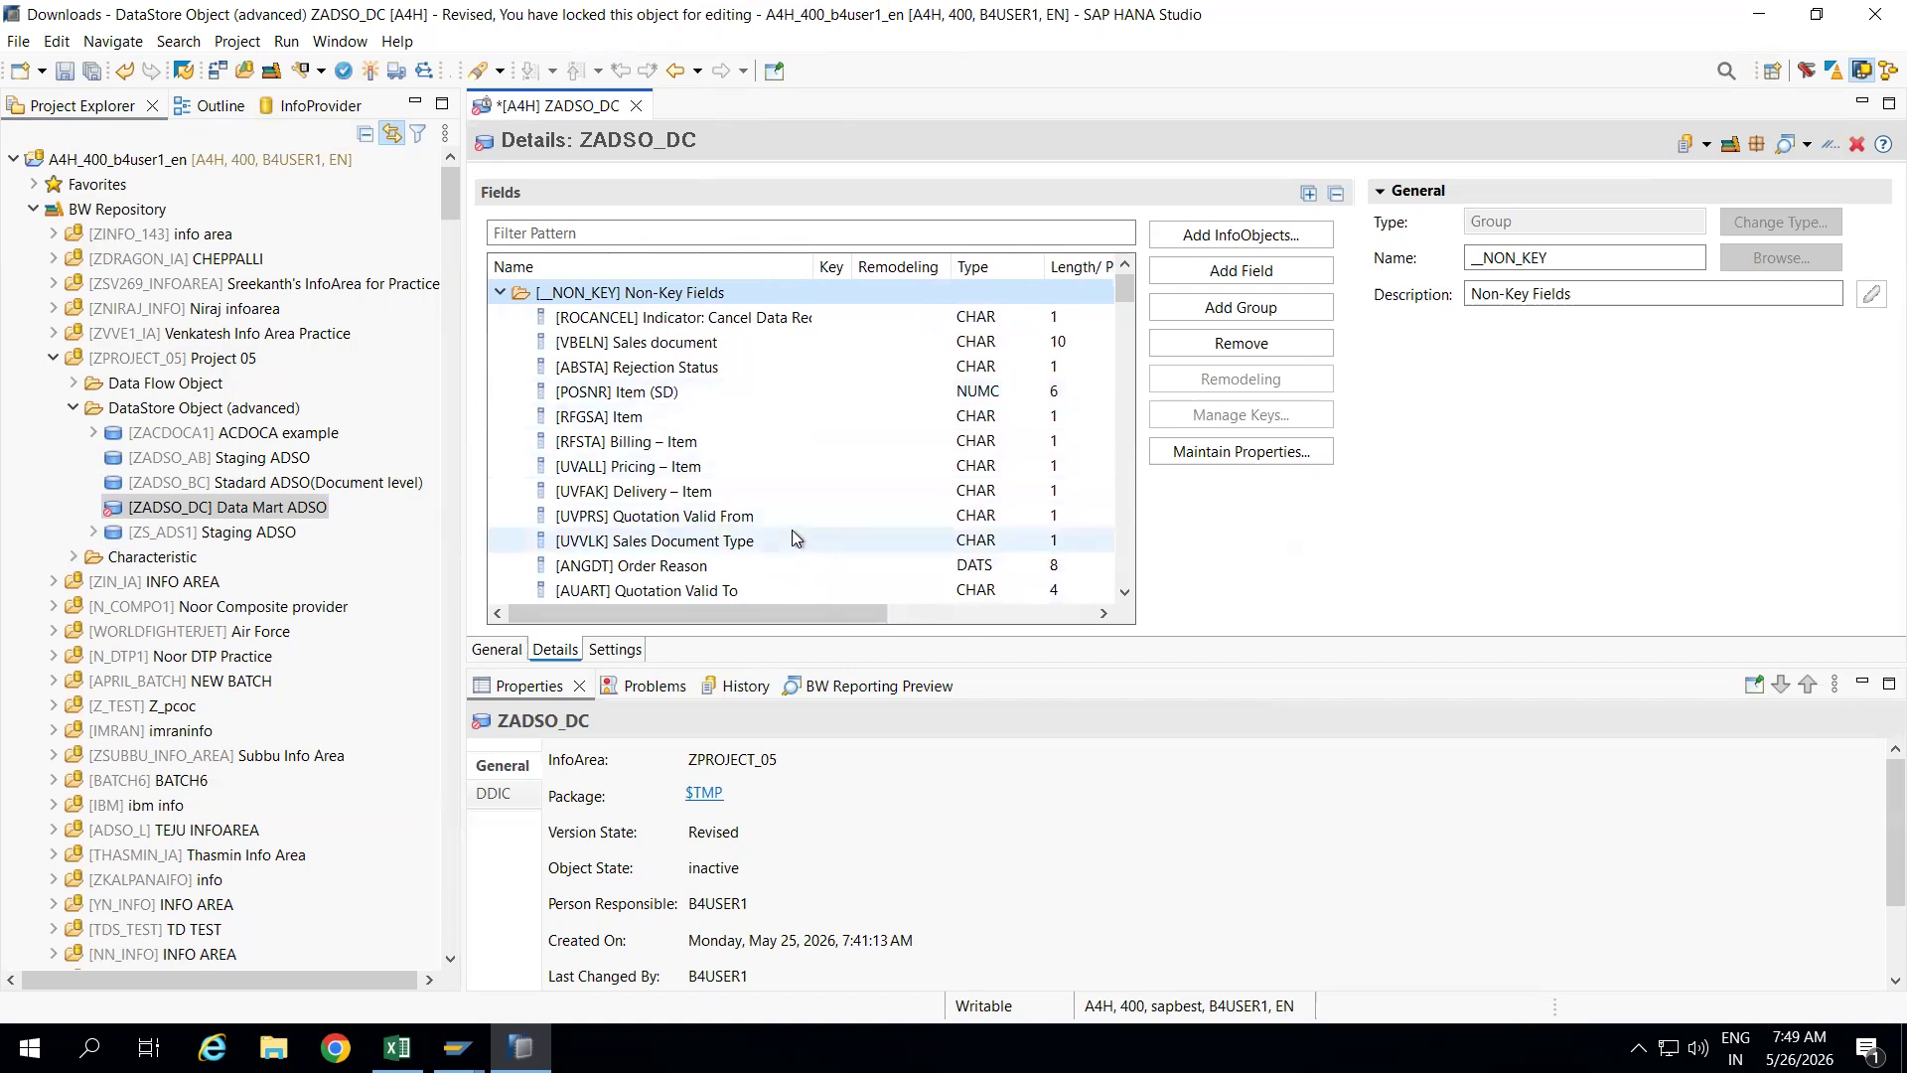
click(369, 71)
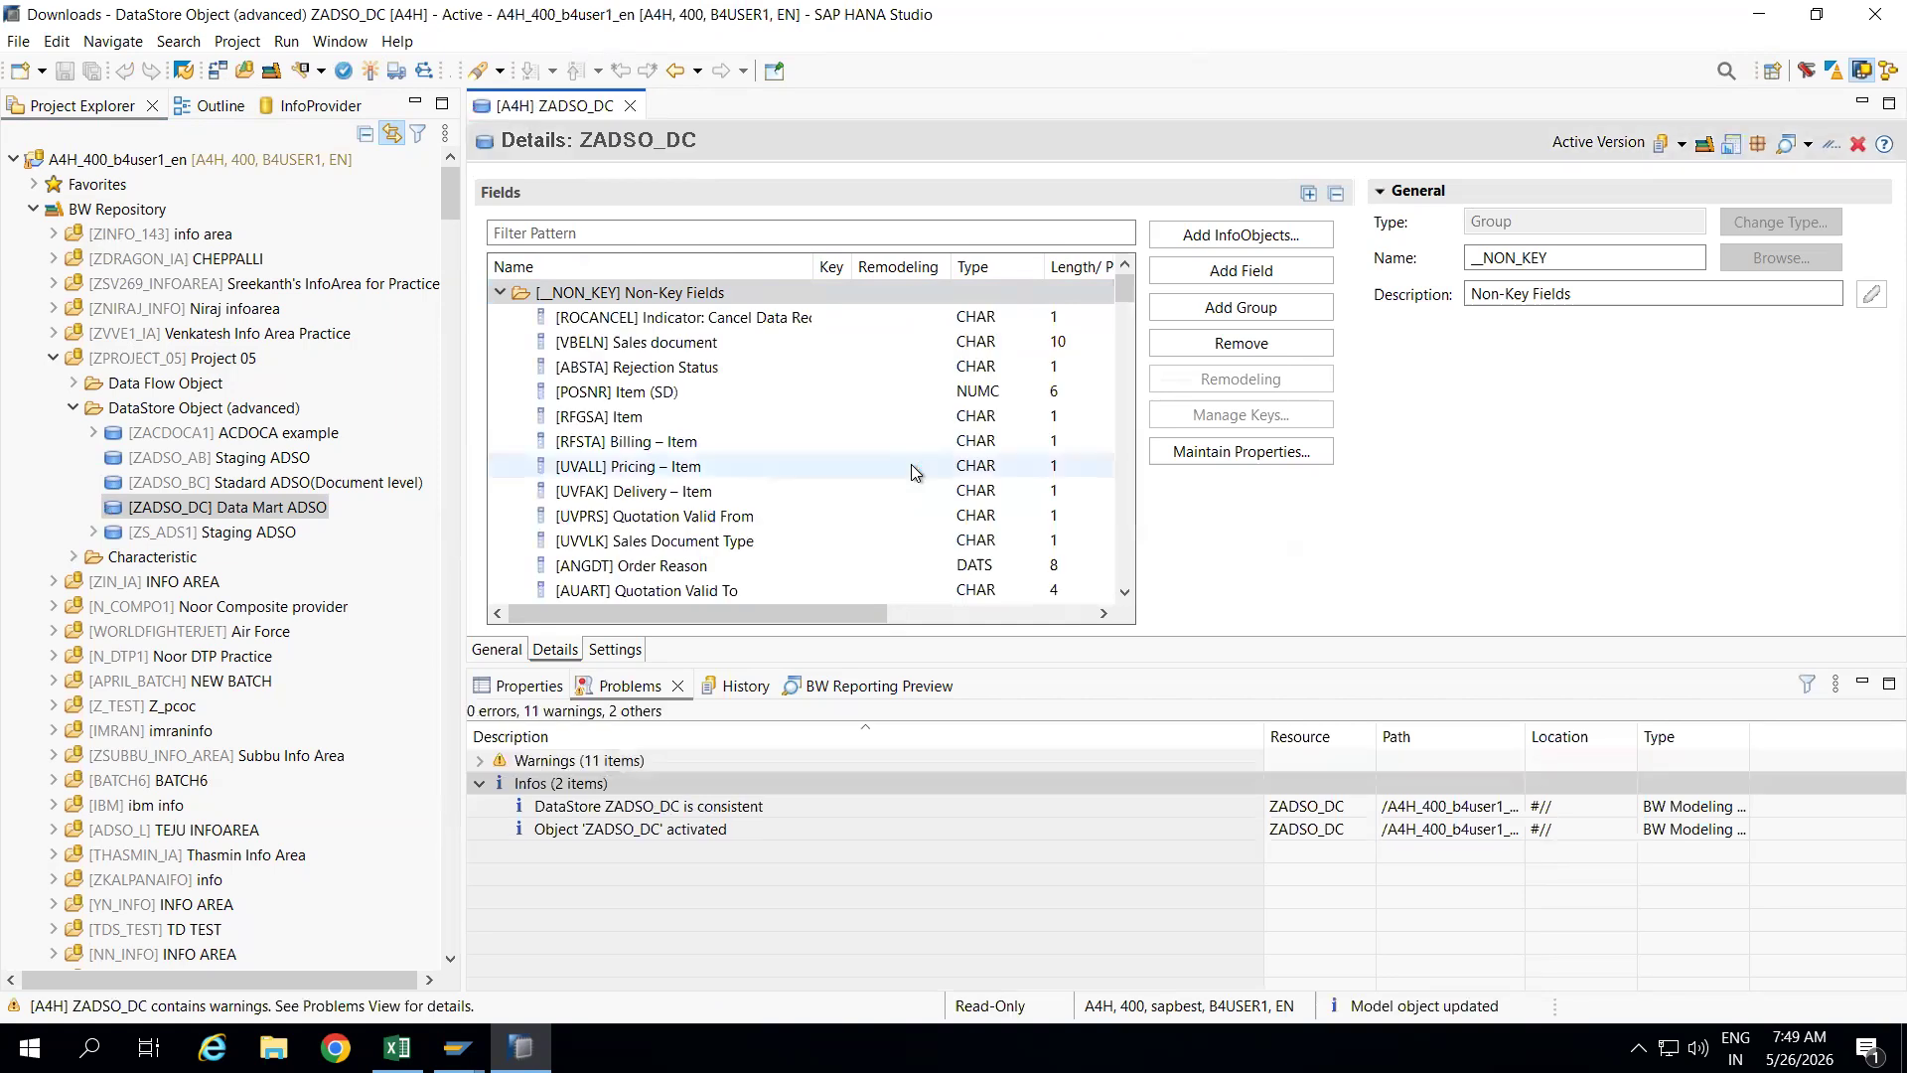
Look through ZADSO_DC's non-key fields and show its generated DDIC tables and views in the enlarged properties area
click(1010, 612)
drag(1010, 612, 688, 641)
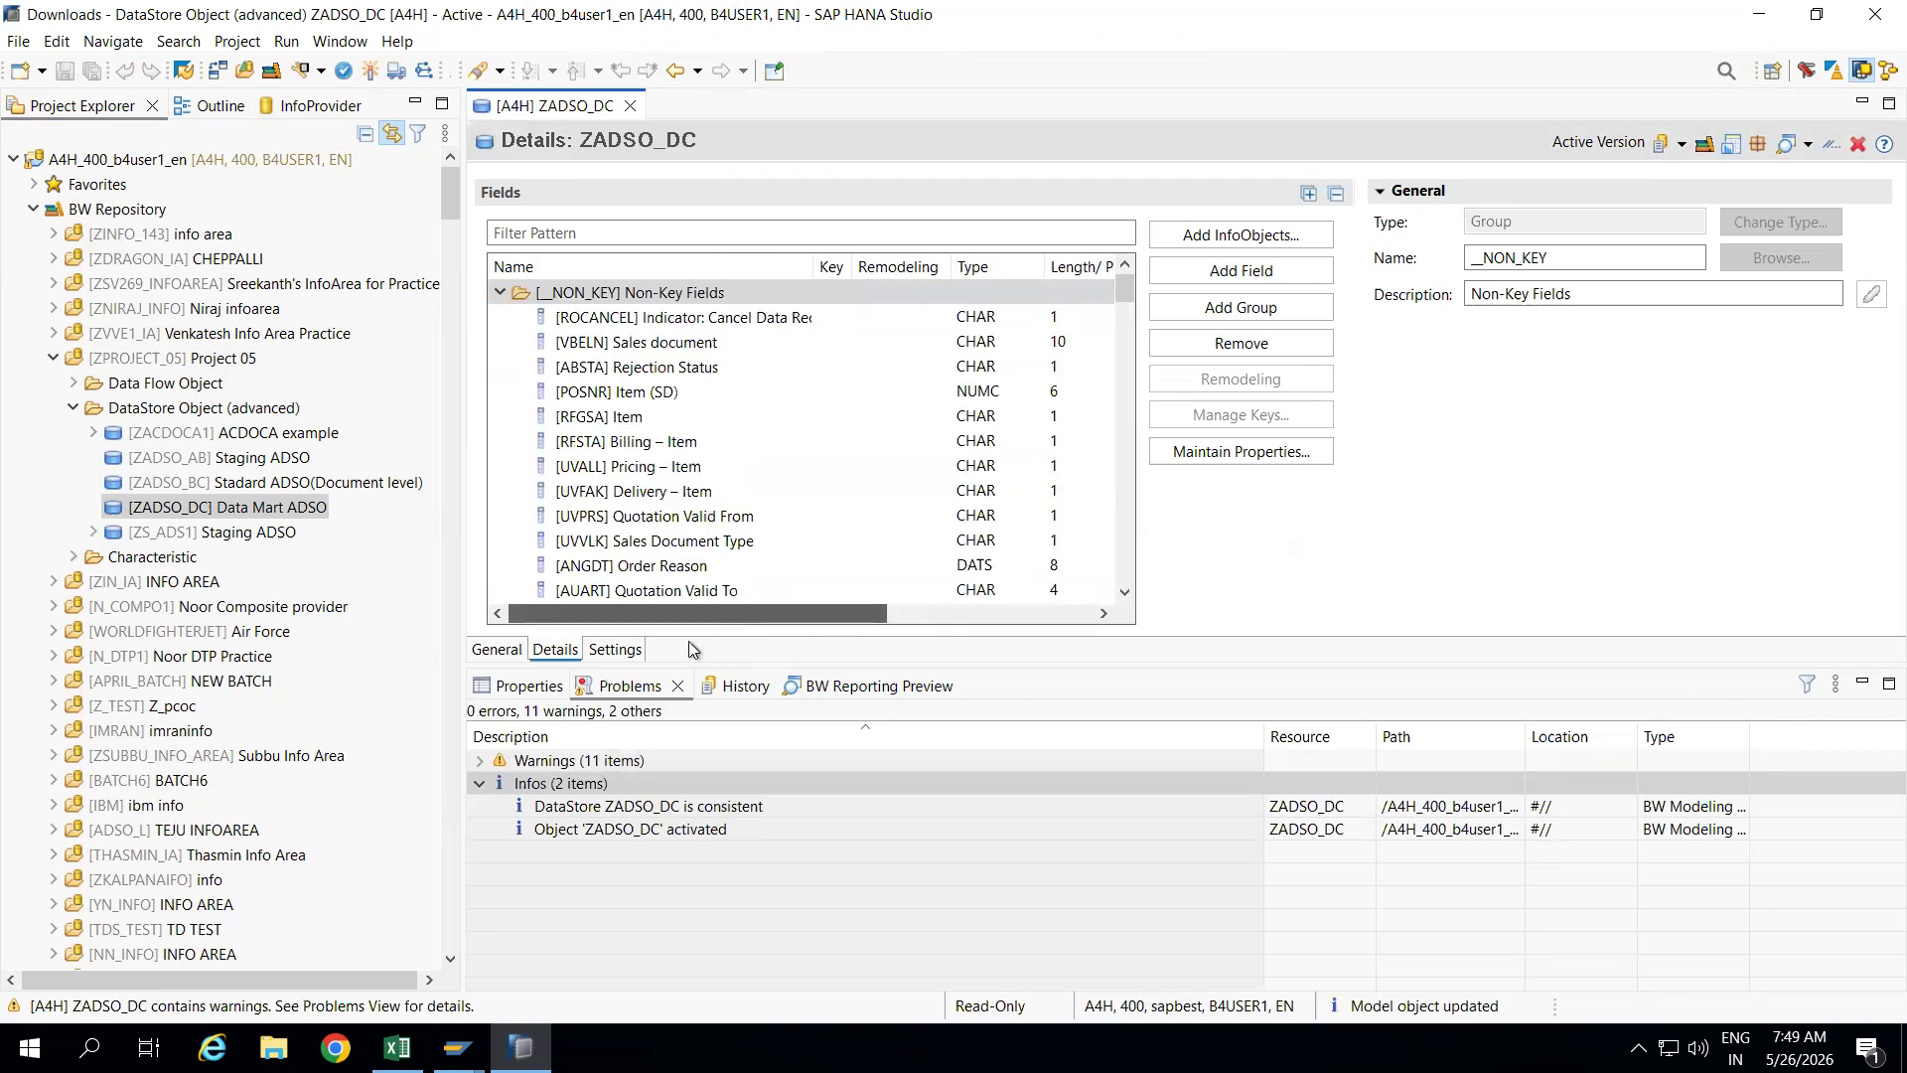
scroll(1124, 493, down, 5)
scroll(1126, 496, down, 10)
scroll(1126, 496, down, 5)
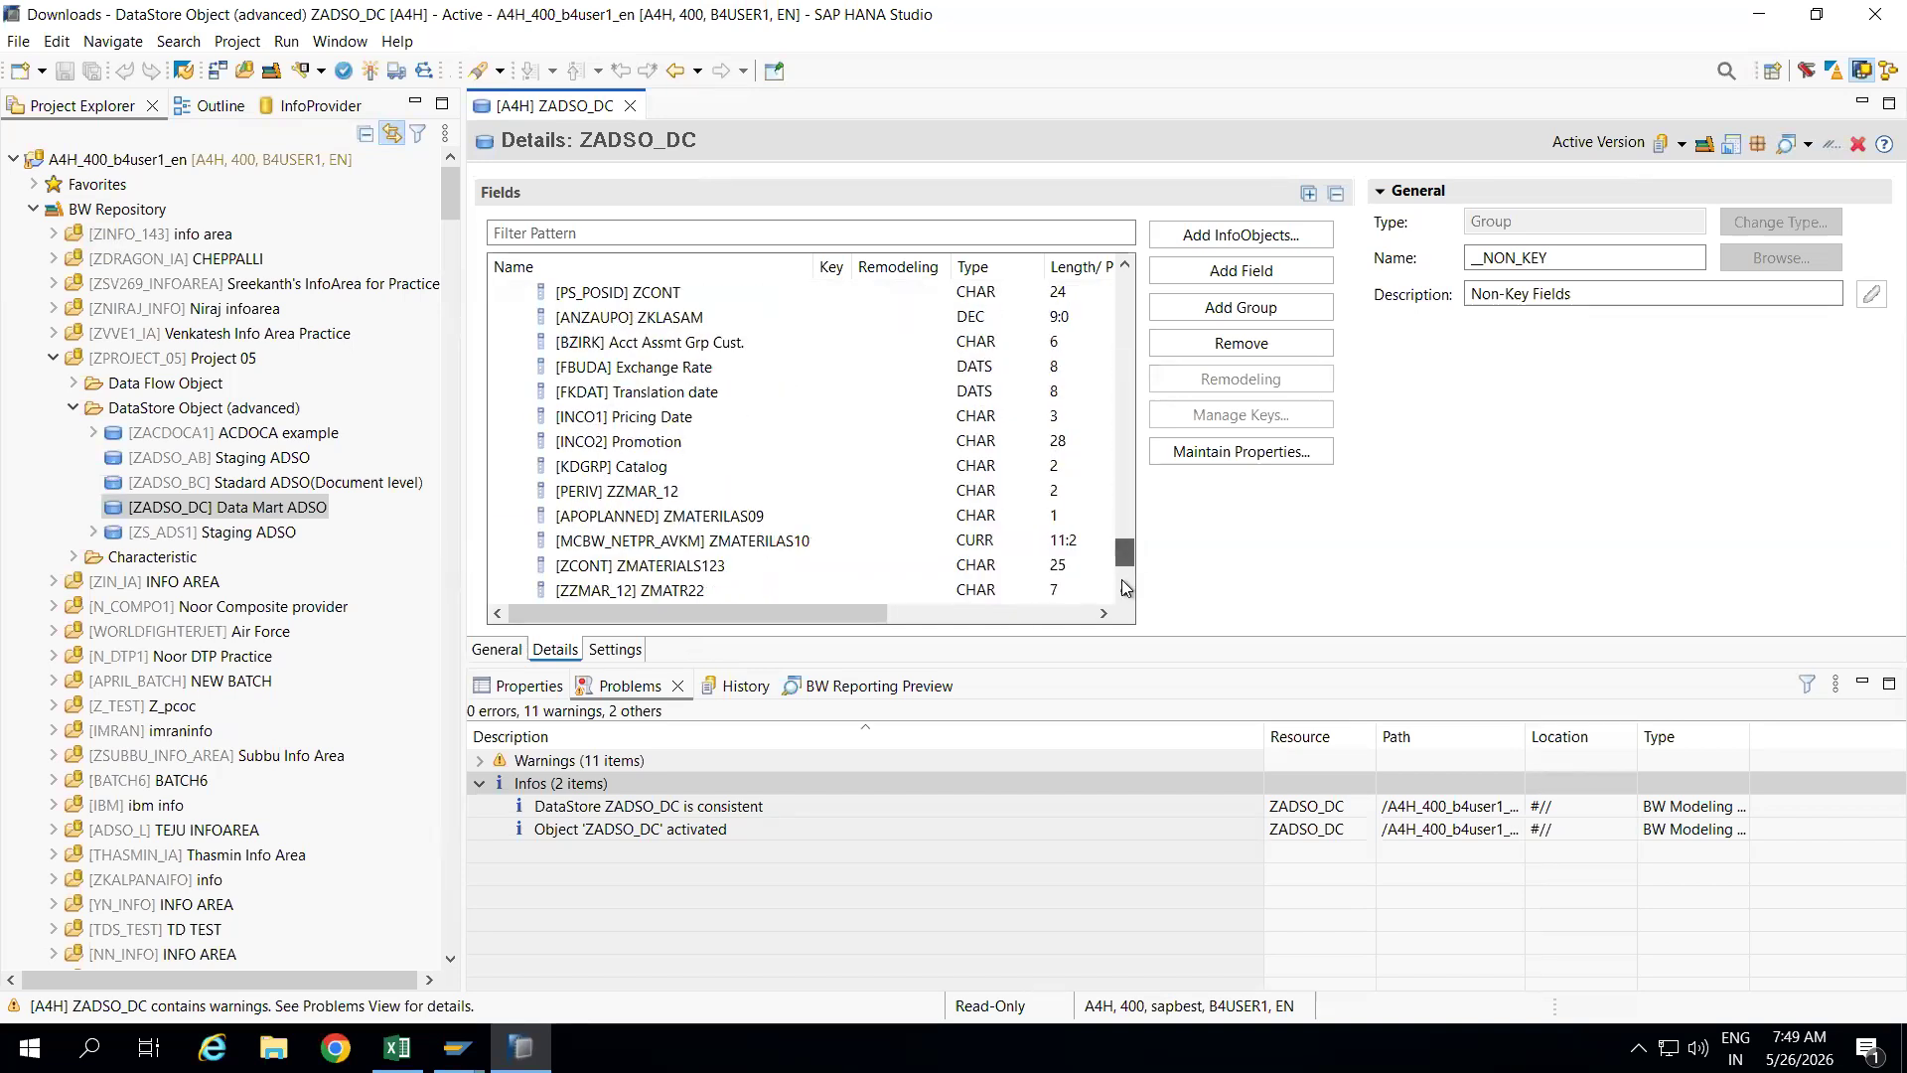
click(530, 687)
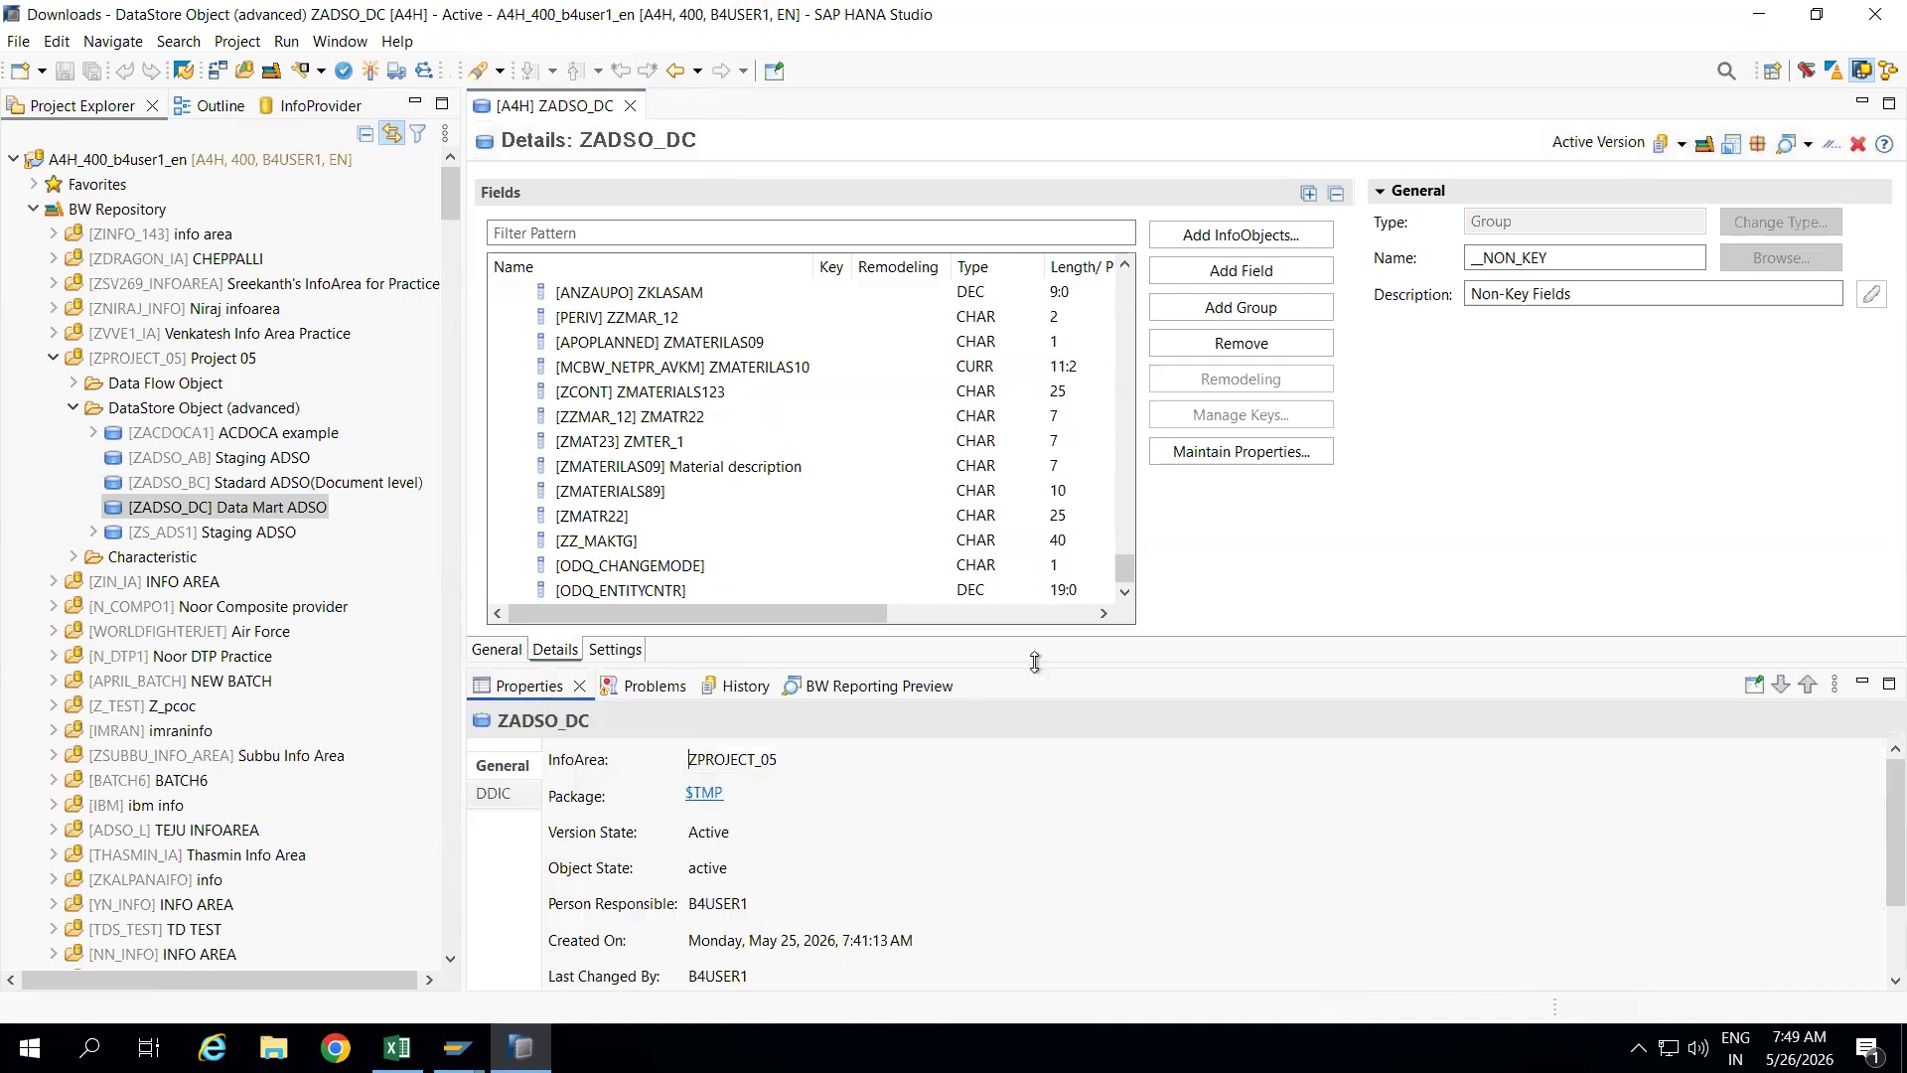
drag(1034, 662, 1034, 443)
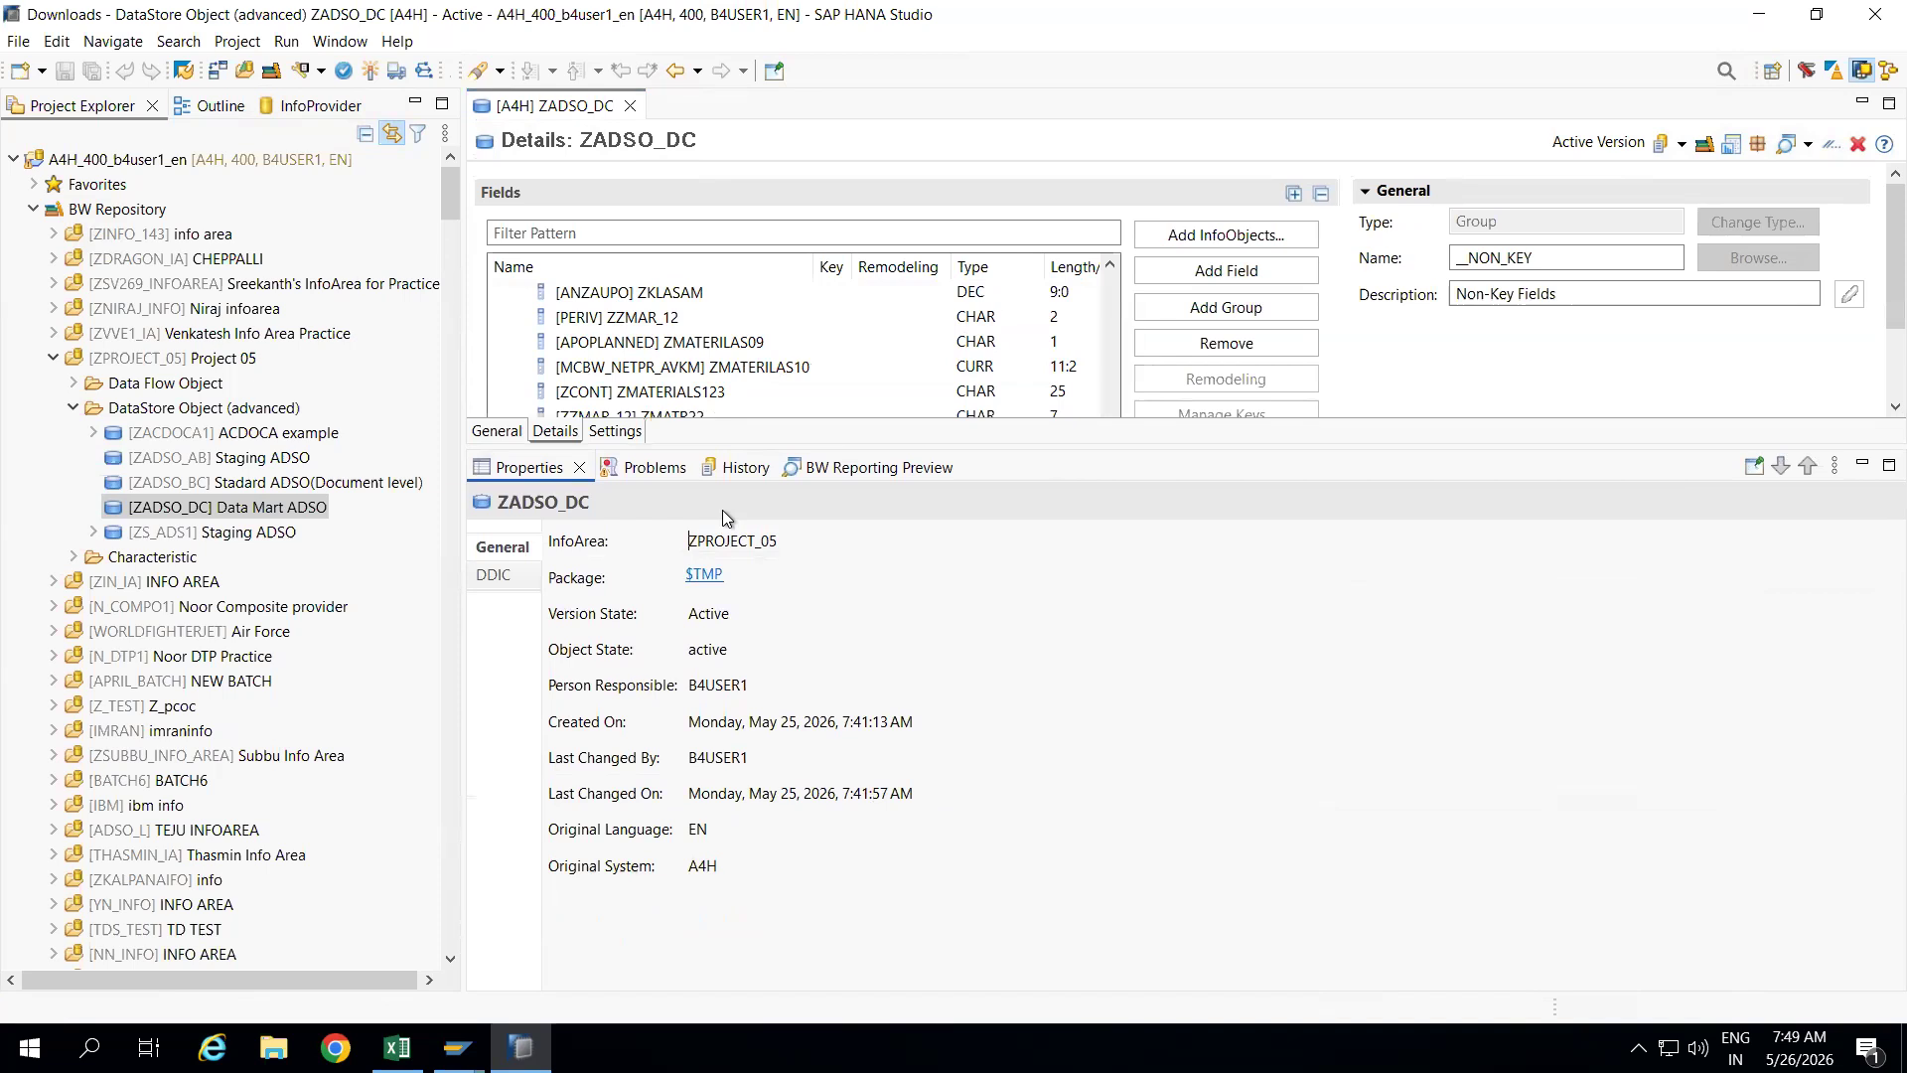
click(496, 576)
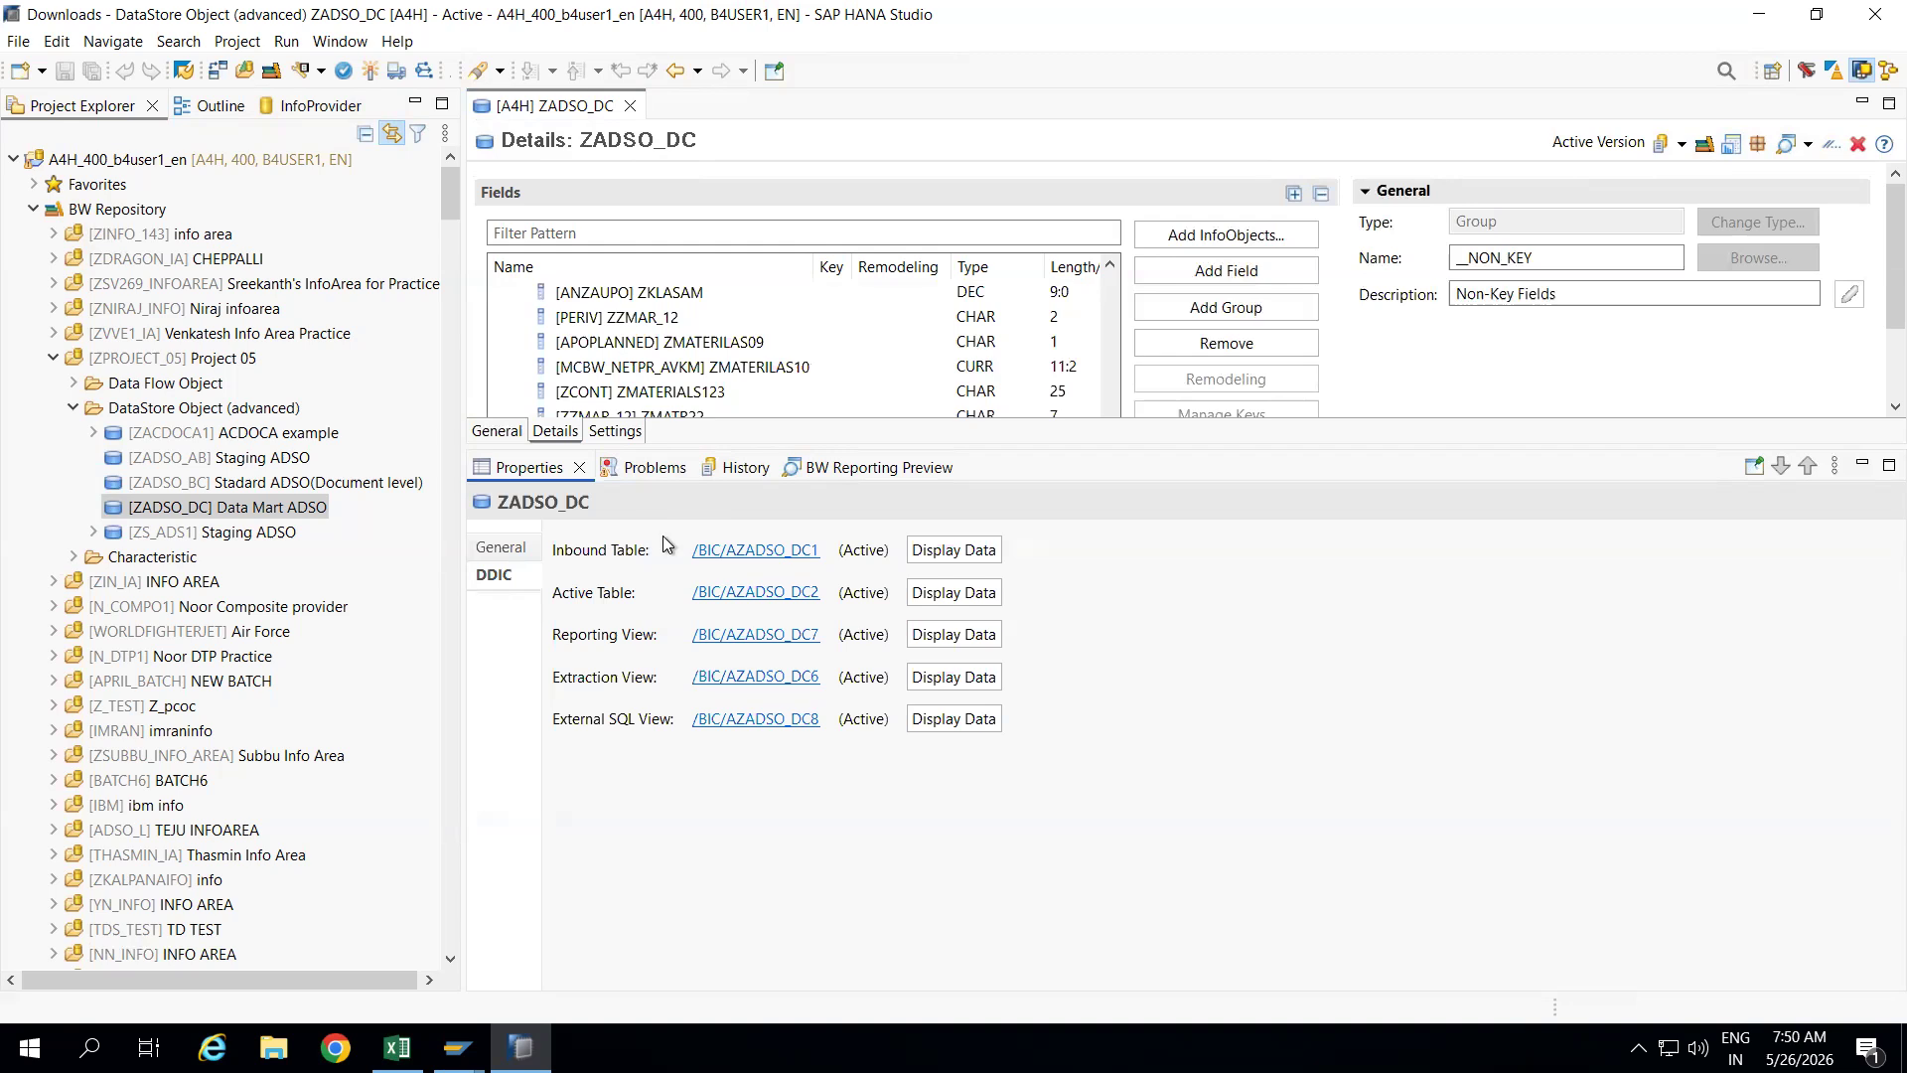
Copy the technical name ZADSO_DC from the general settings and switch to the SAP GUI Data Browser session
click(500, 433)
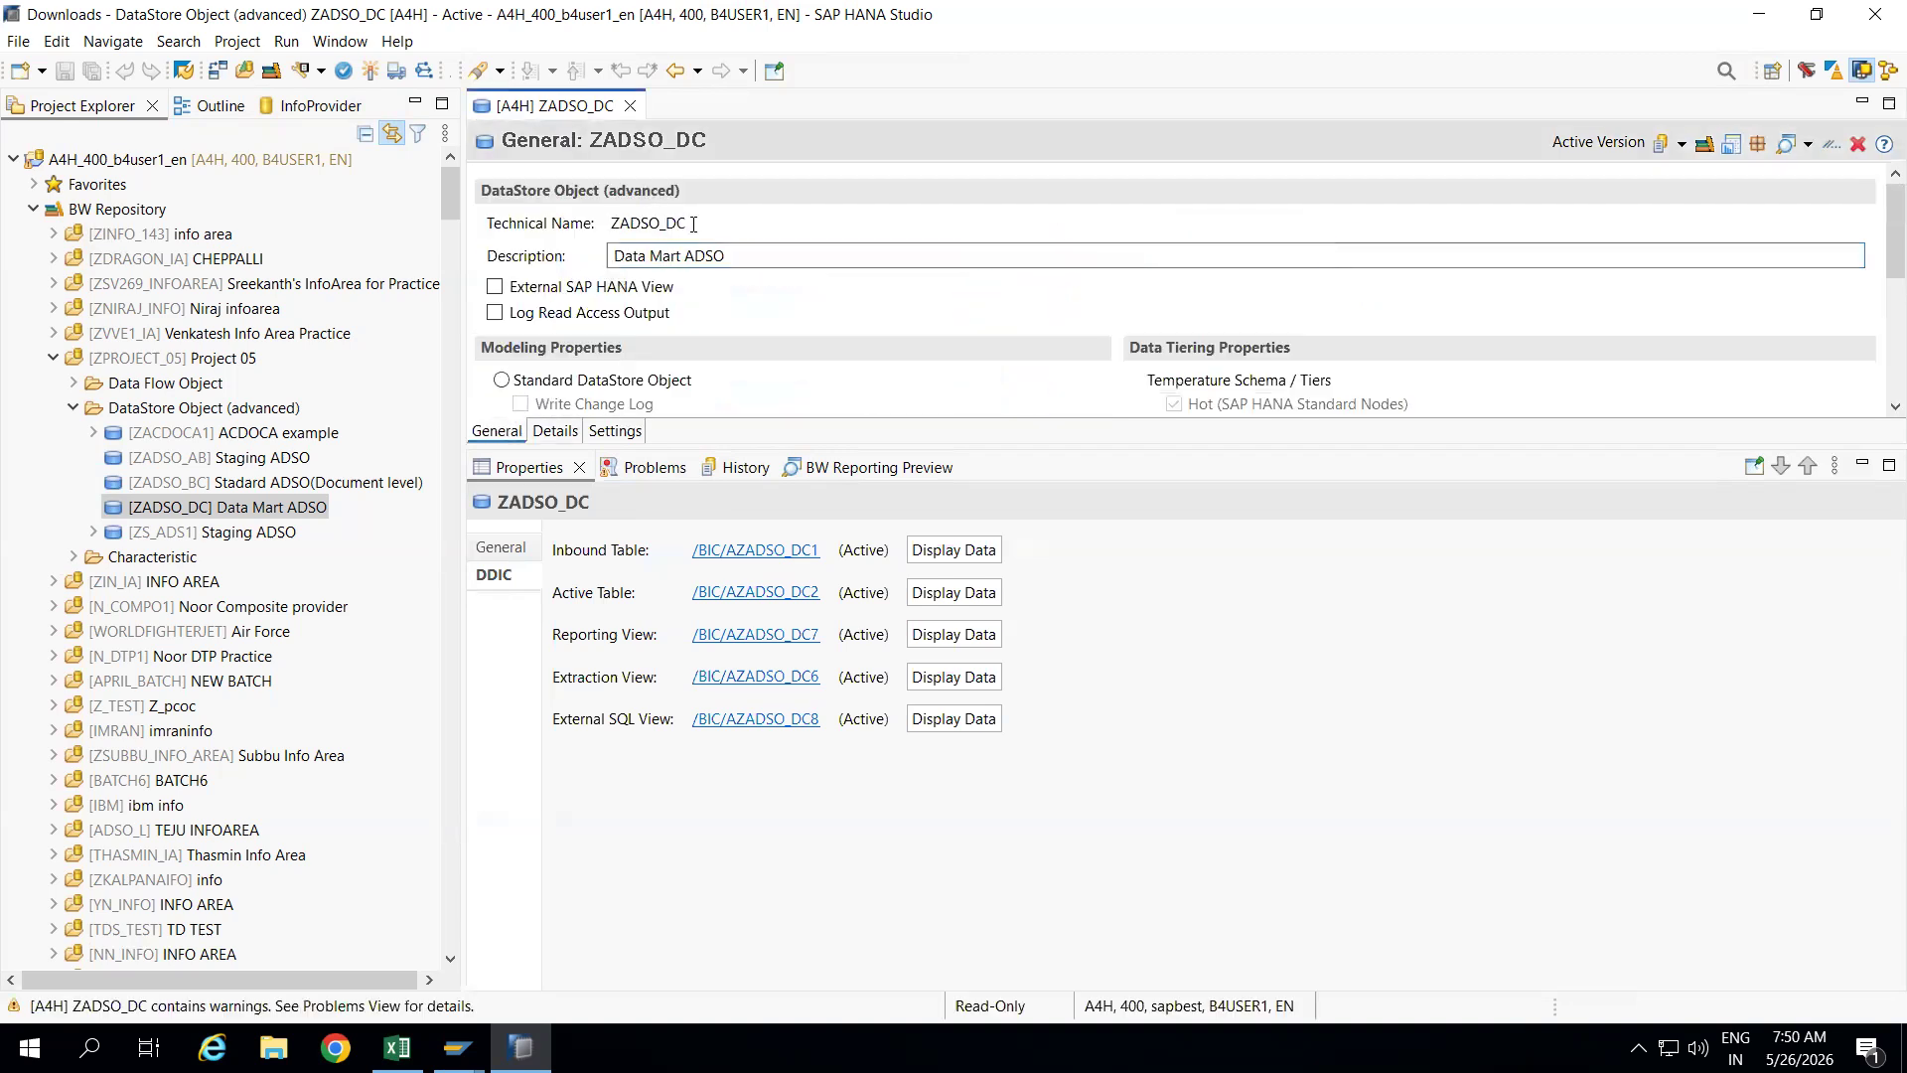
drag(693, 224, 610, 223)
mouse_move(457, 1048)
click(666, 878)
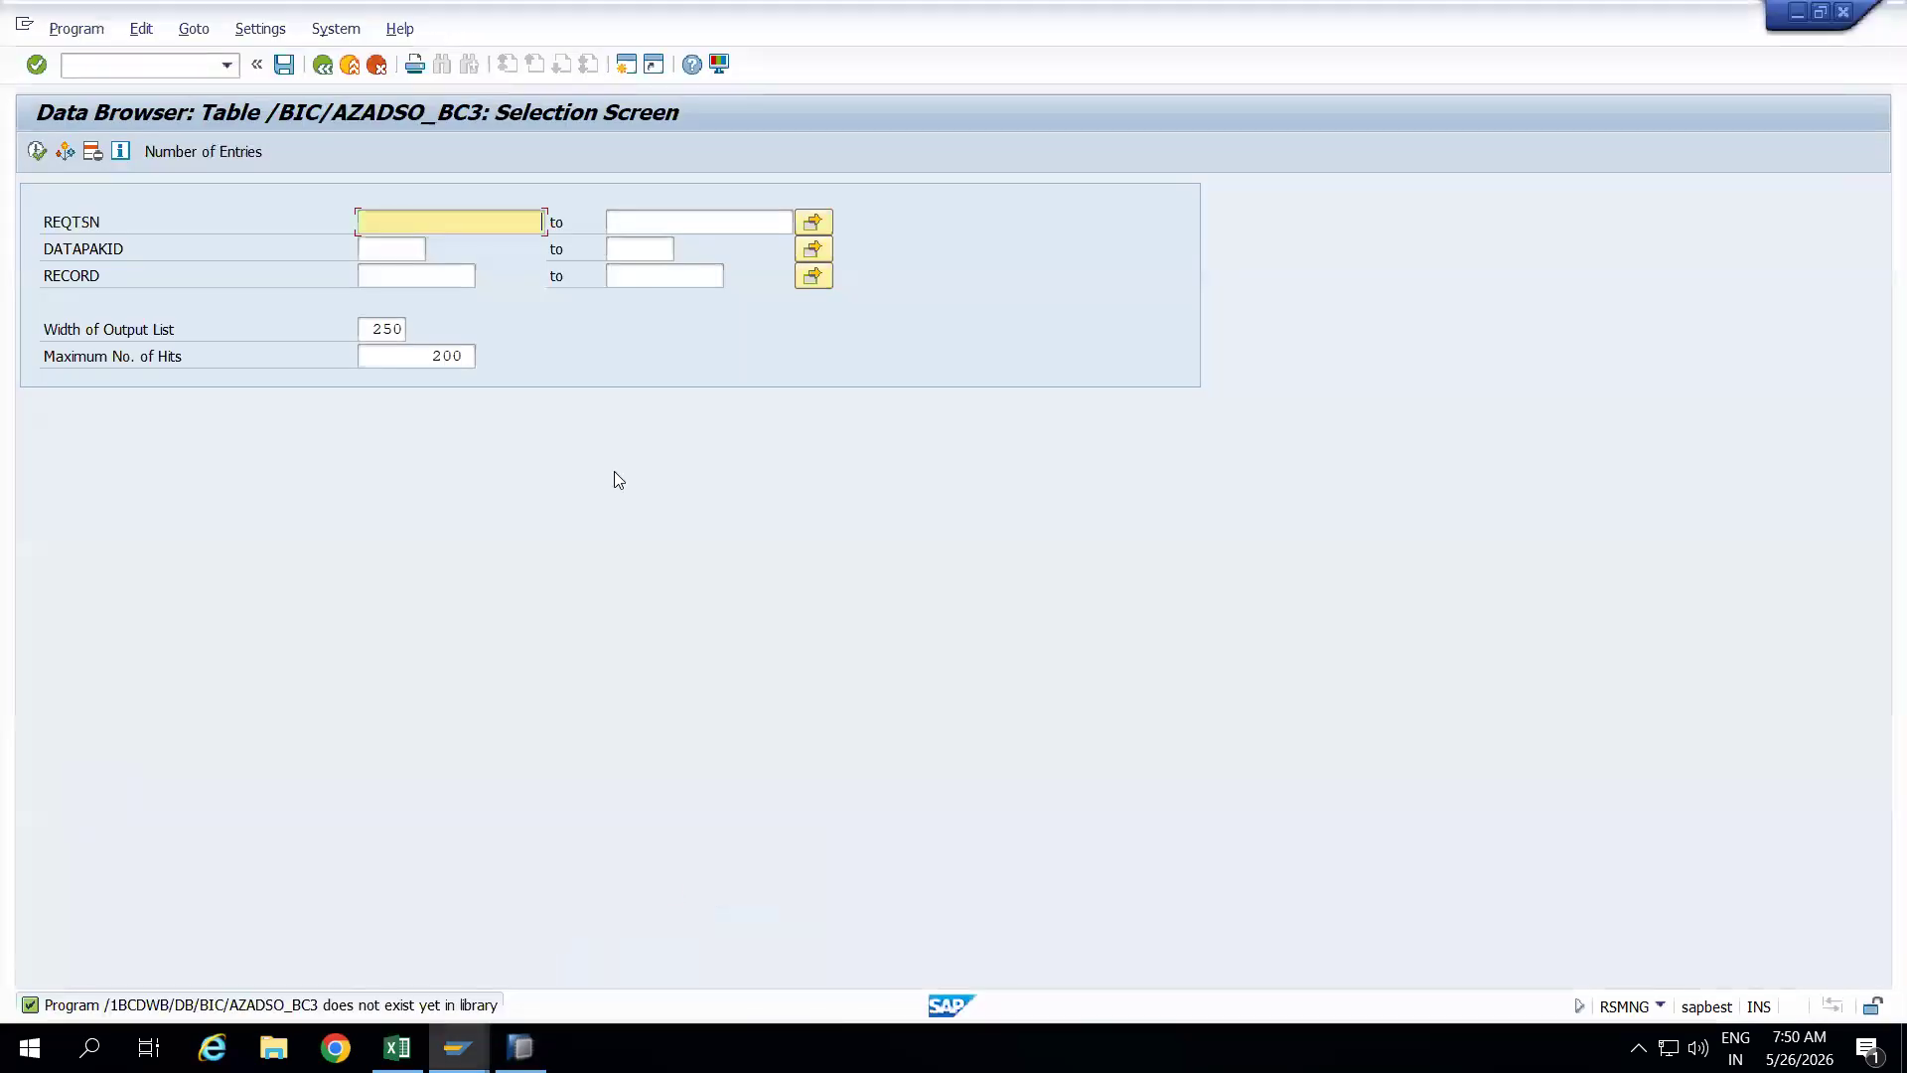
Run transaction /nRSMNG and open the request management for advanced DataStore object ZADSO_DC
click(194, 66)
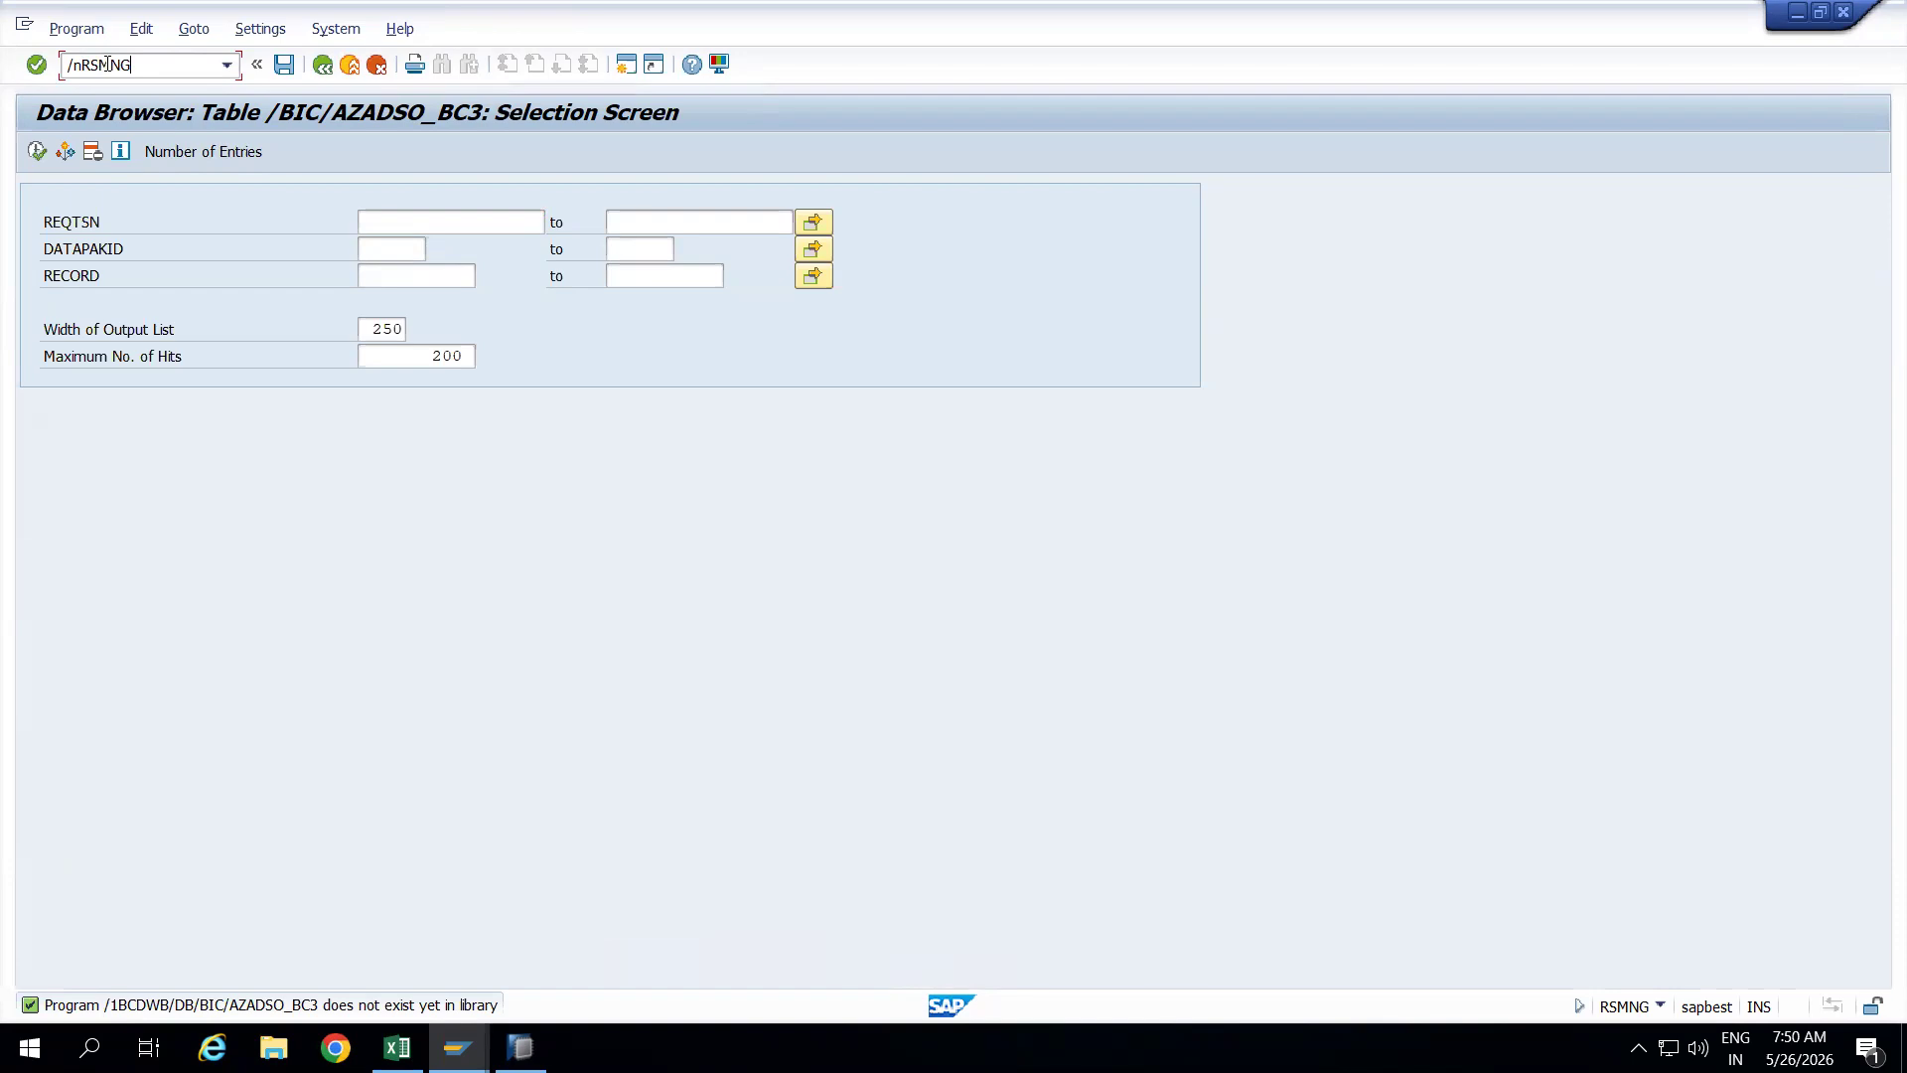
key(Return)
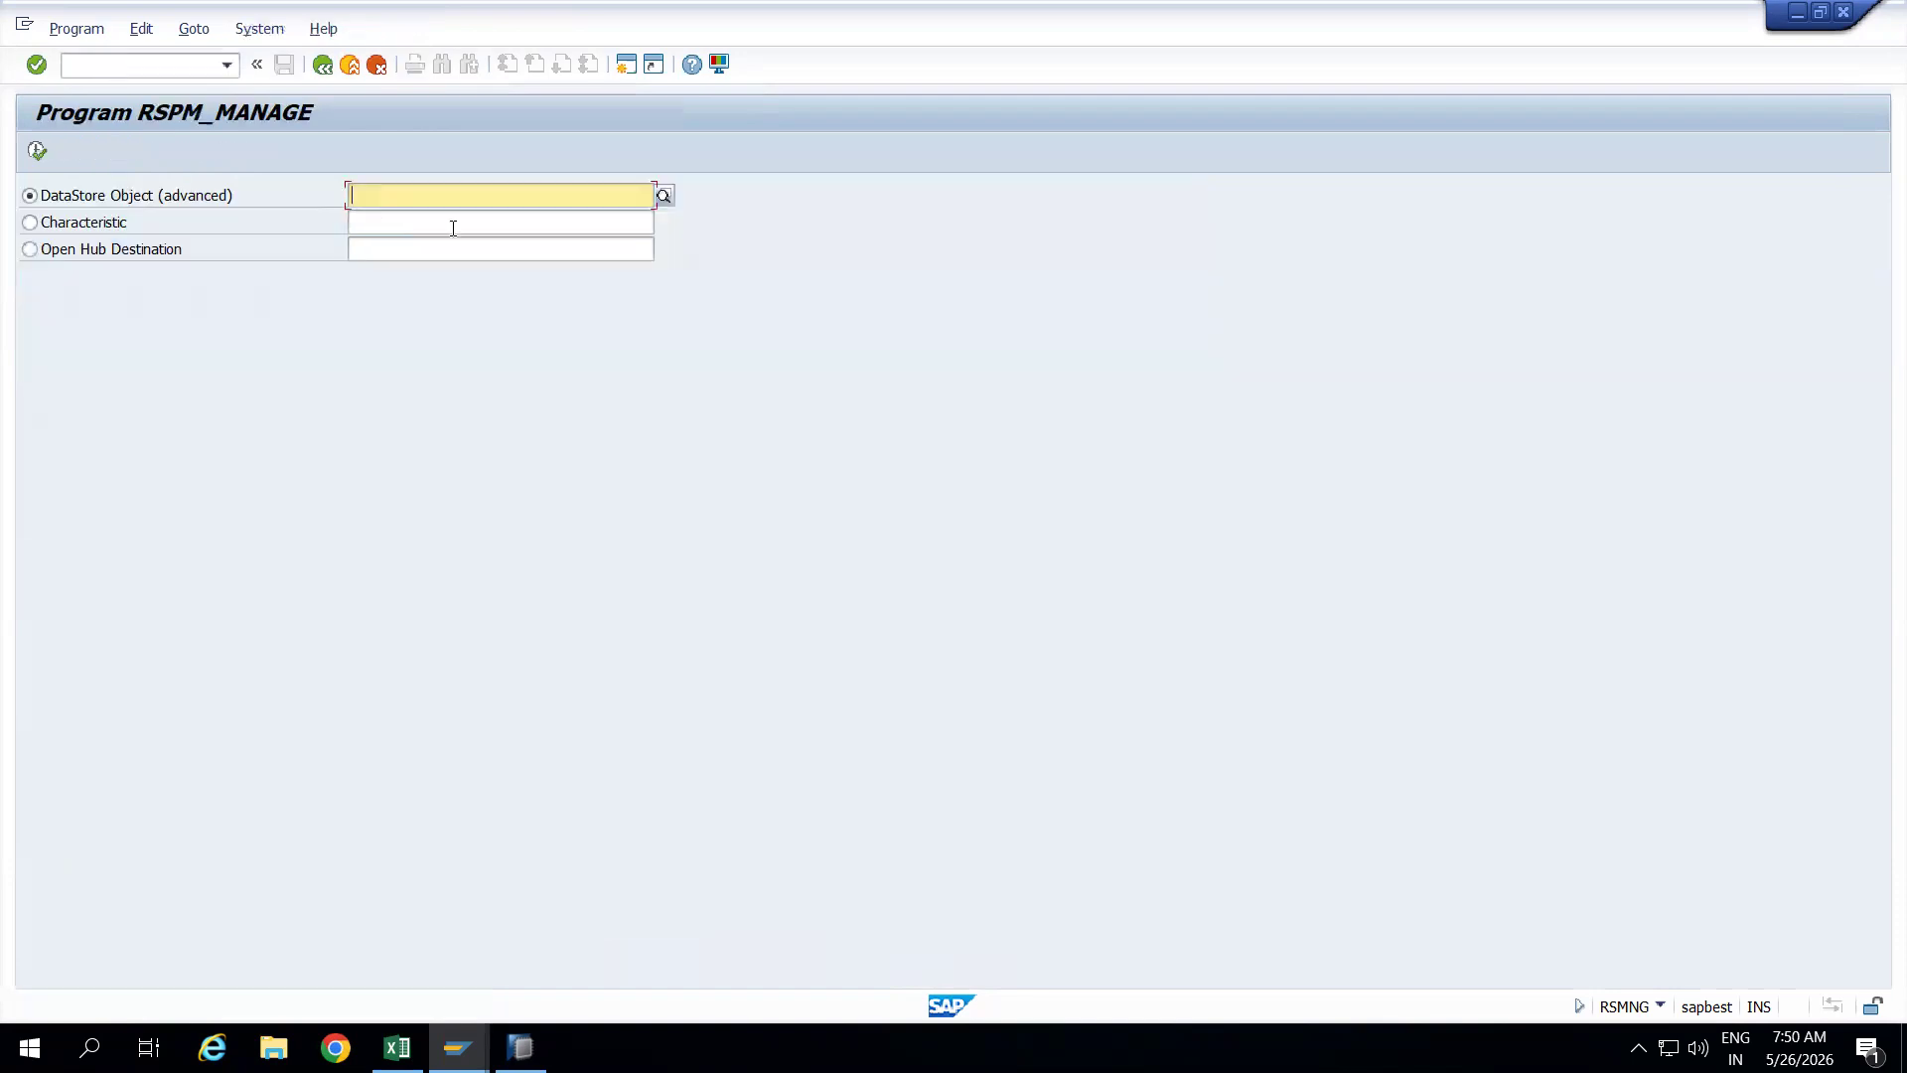
text(ZADSO_DC)
click(39, 151)
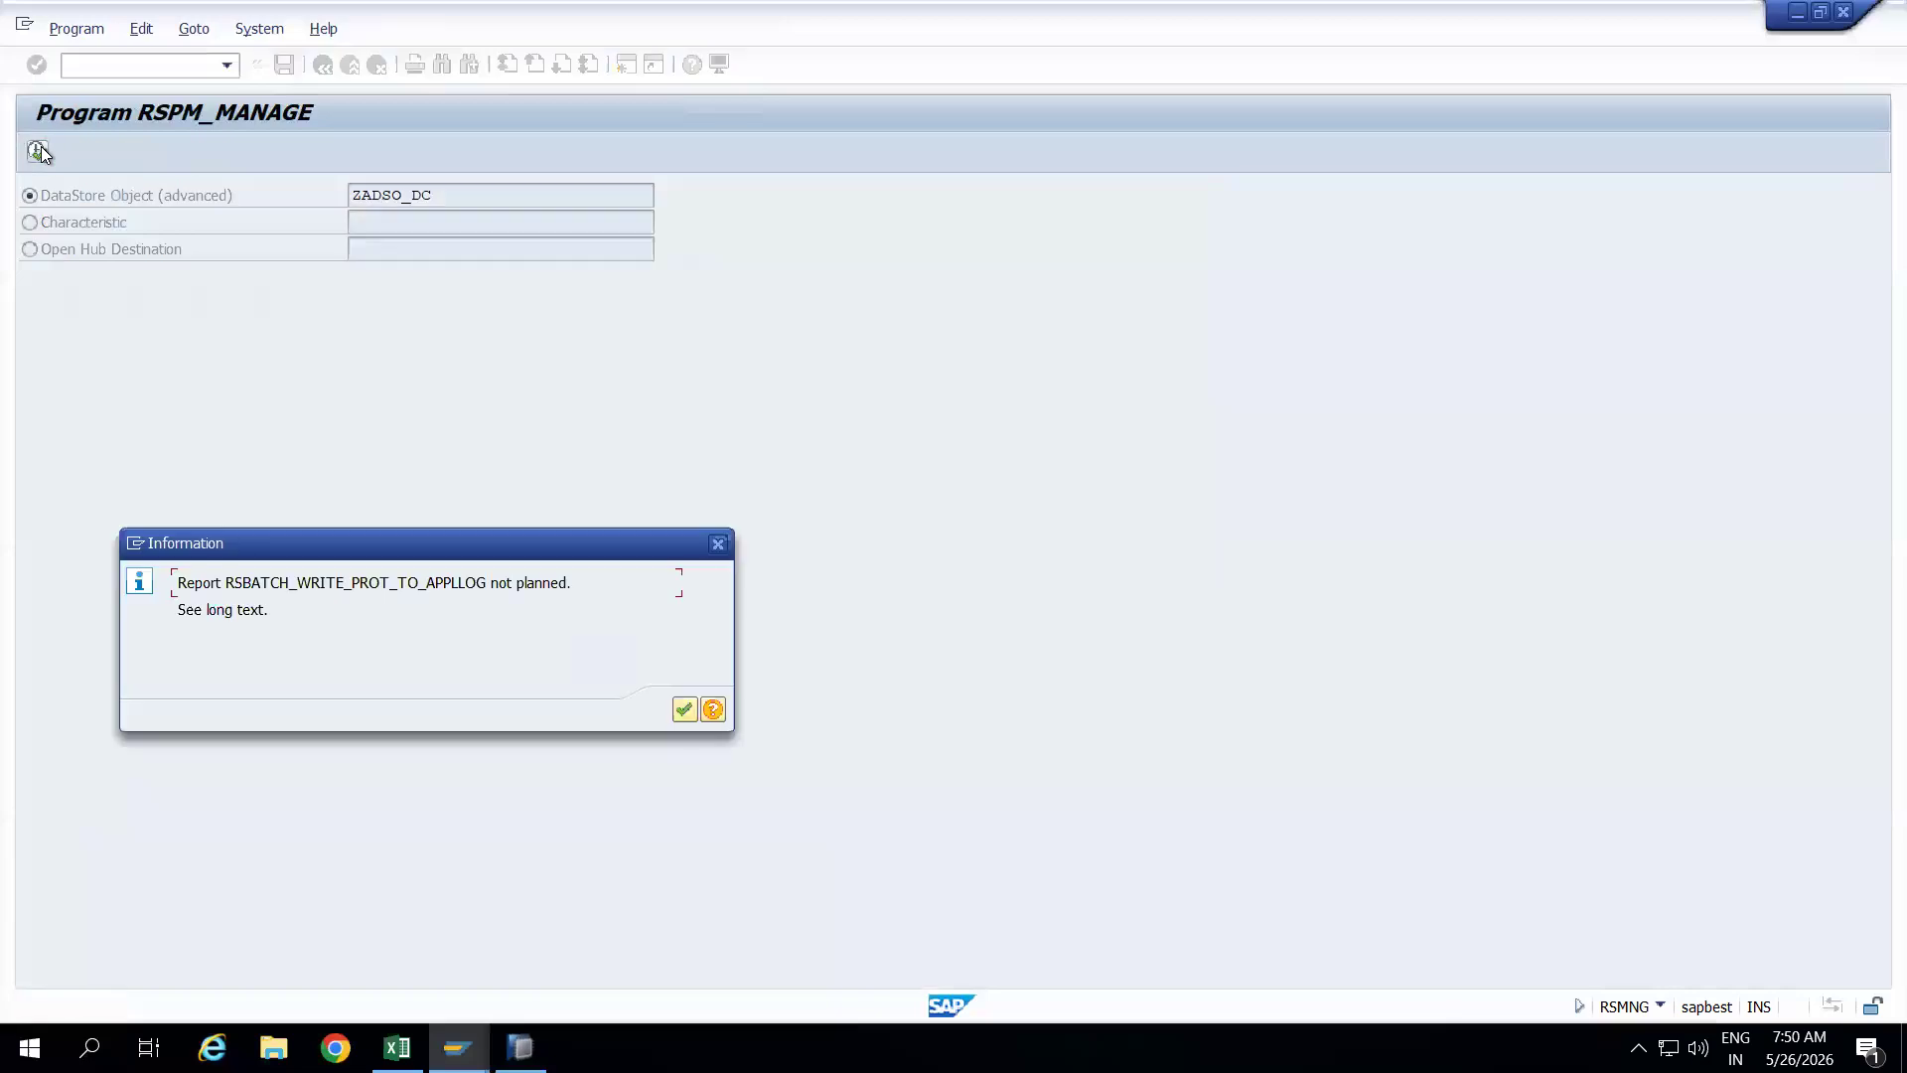
click(685, 709)
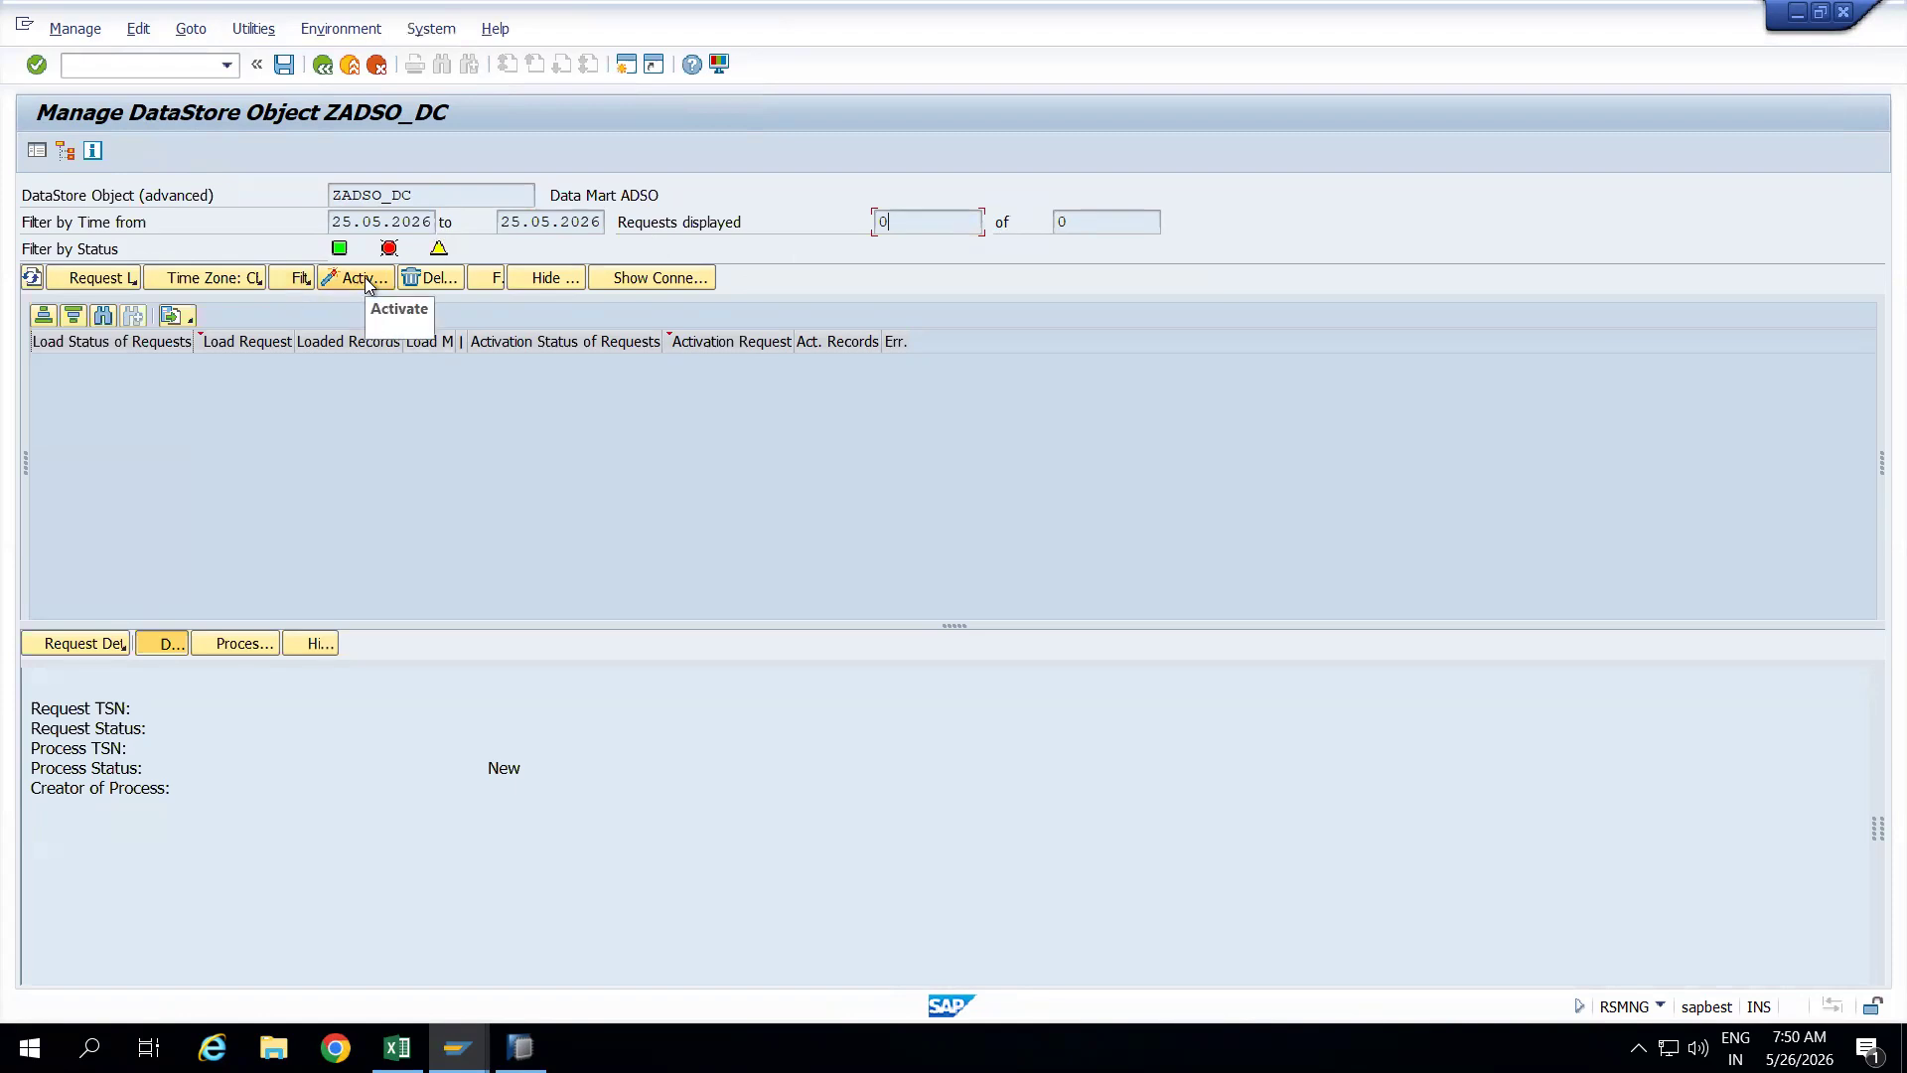
Display ZADSO_DC's new data with the default selection fields, check the number of entries and return to request management
click(272, 32)
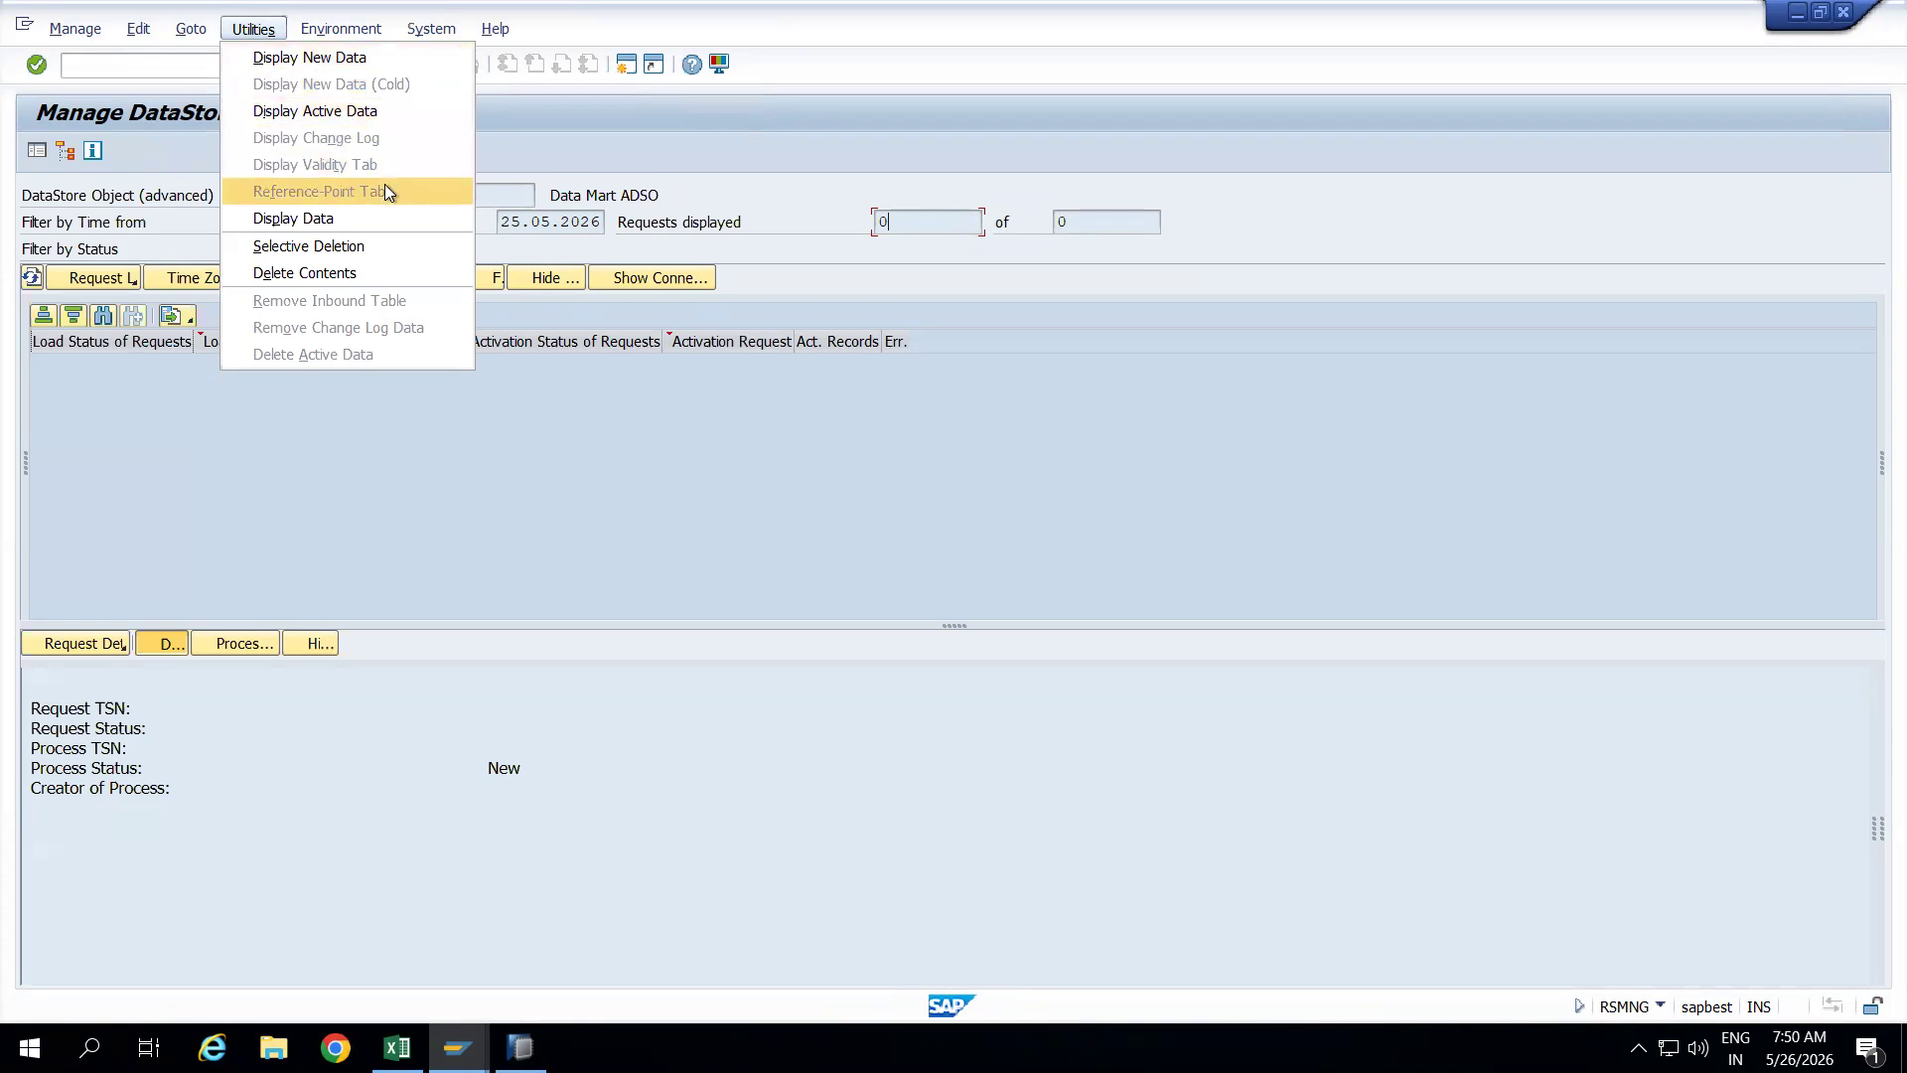
click(349, 66)
click(979, 792)
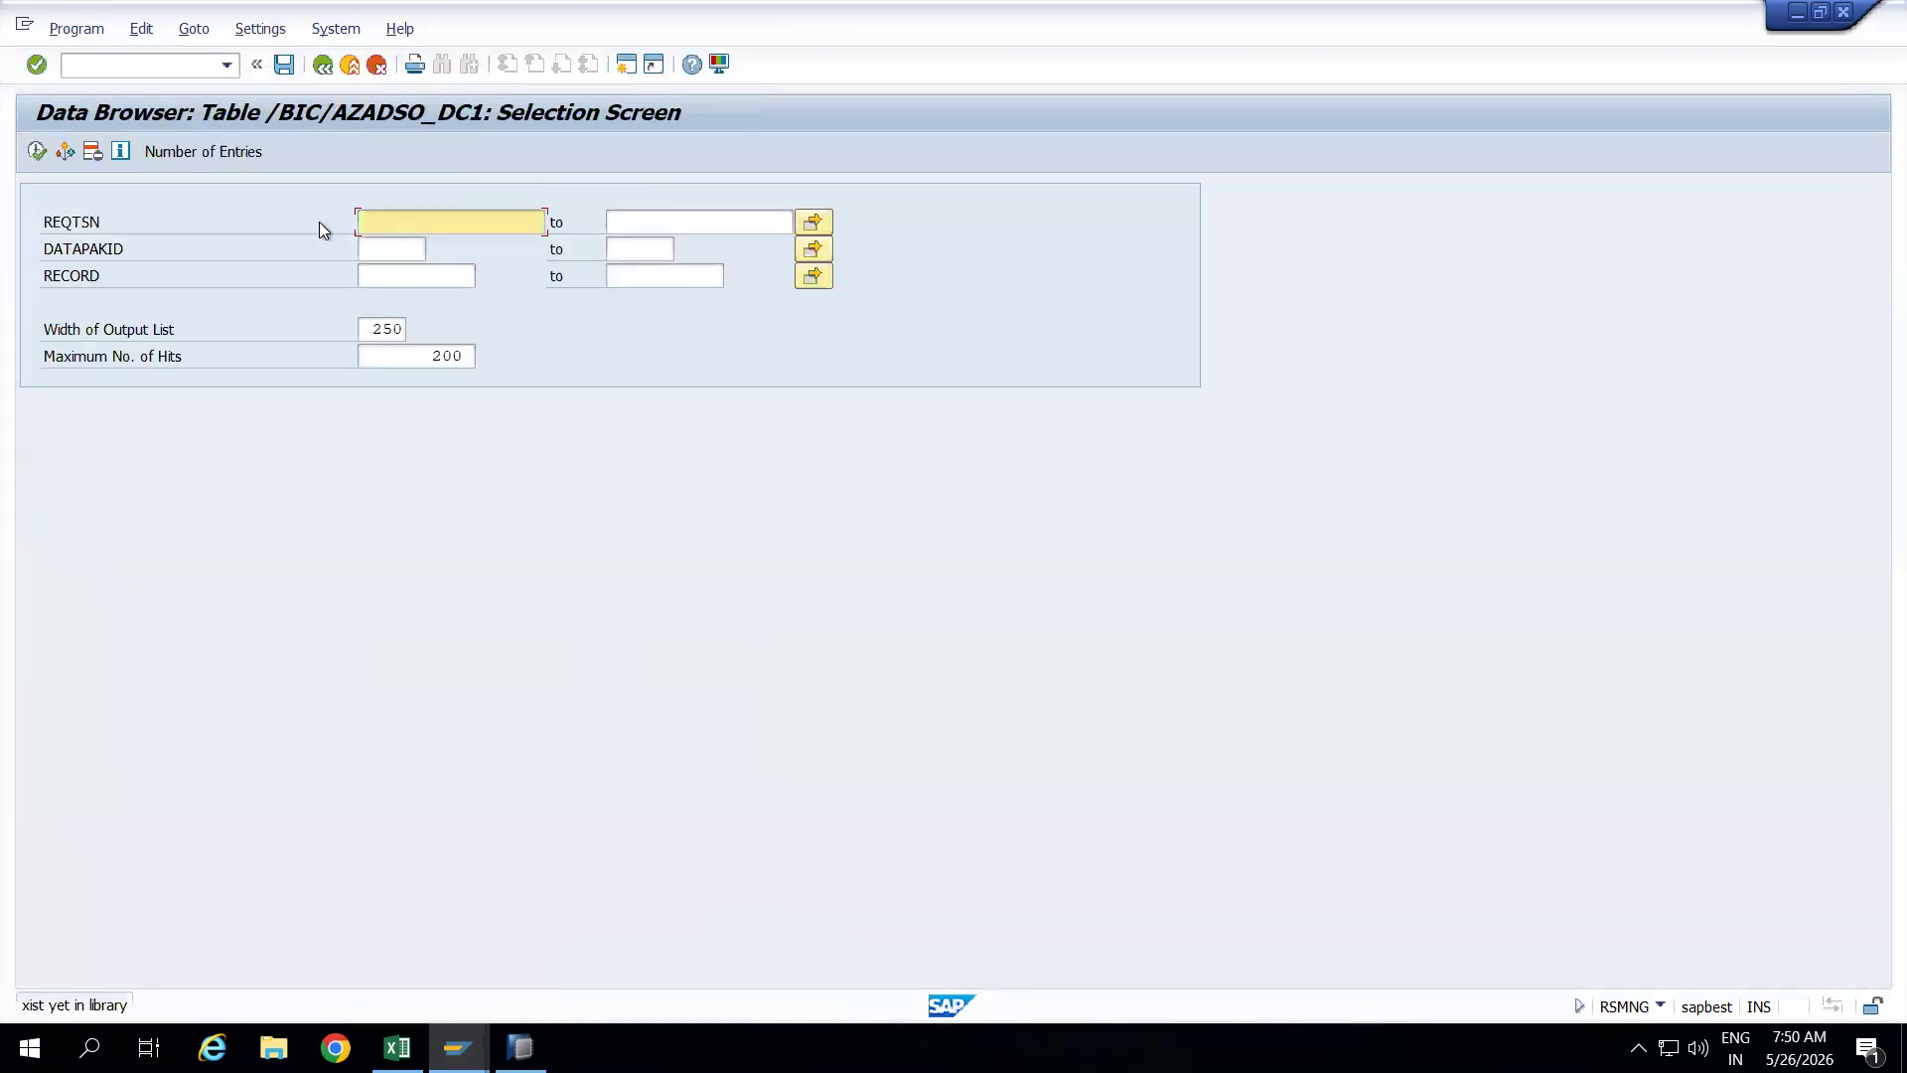
click(235, 153)
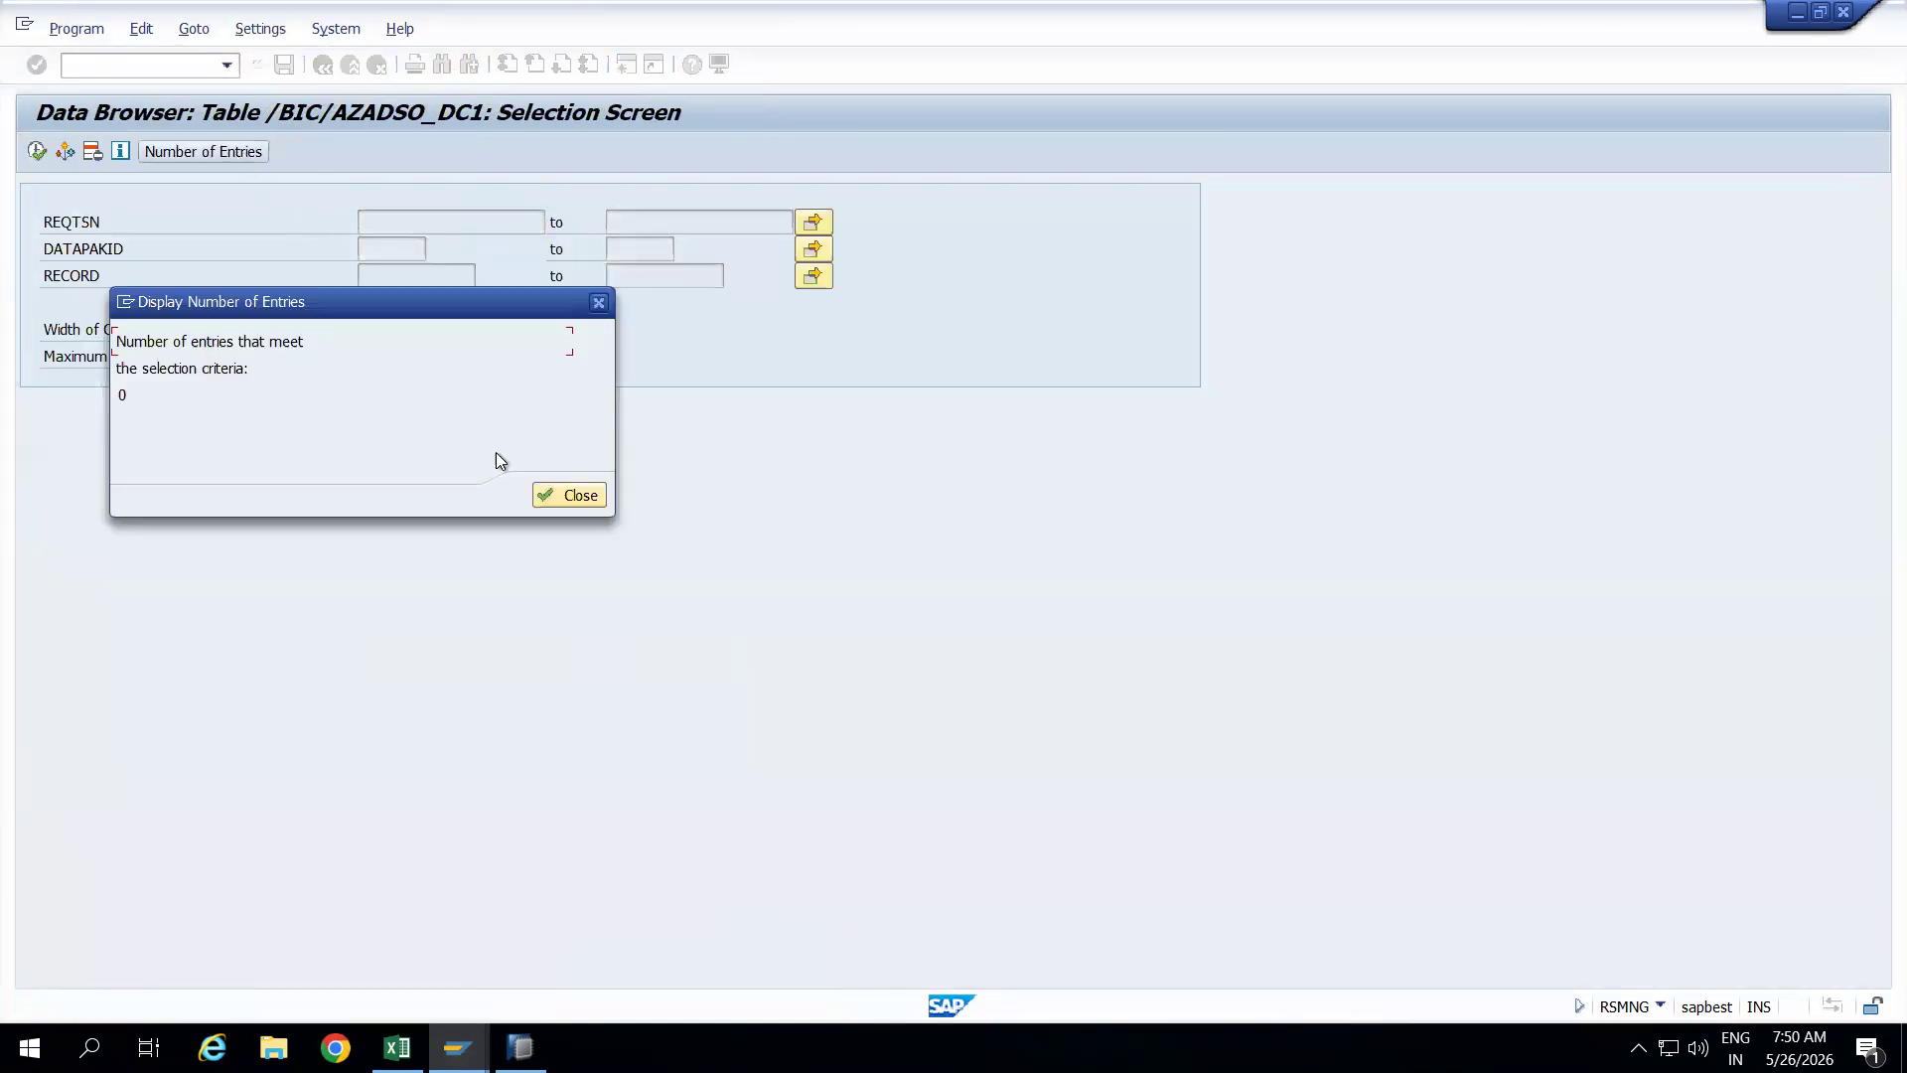
click(569, 494)
click(322, 65)
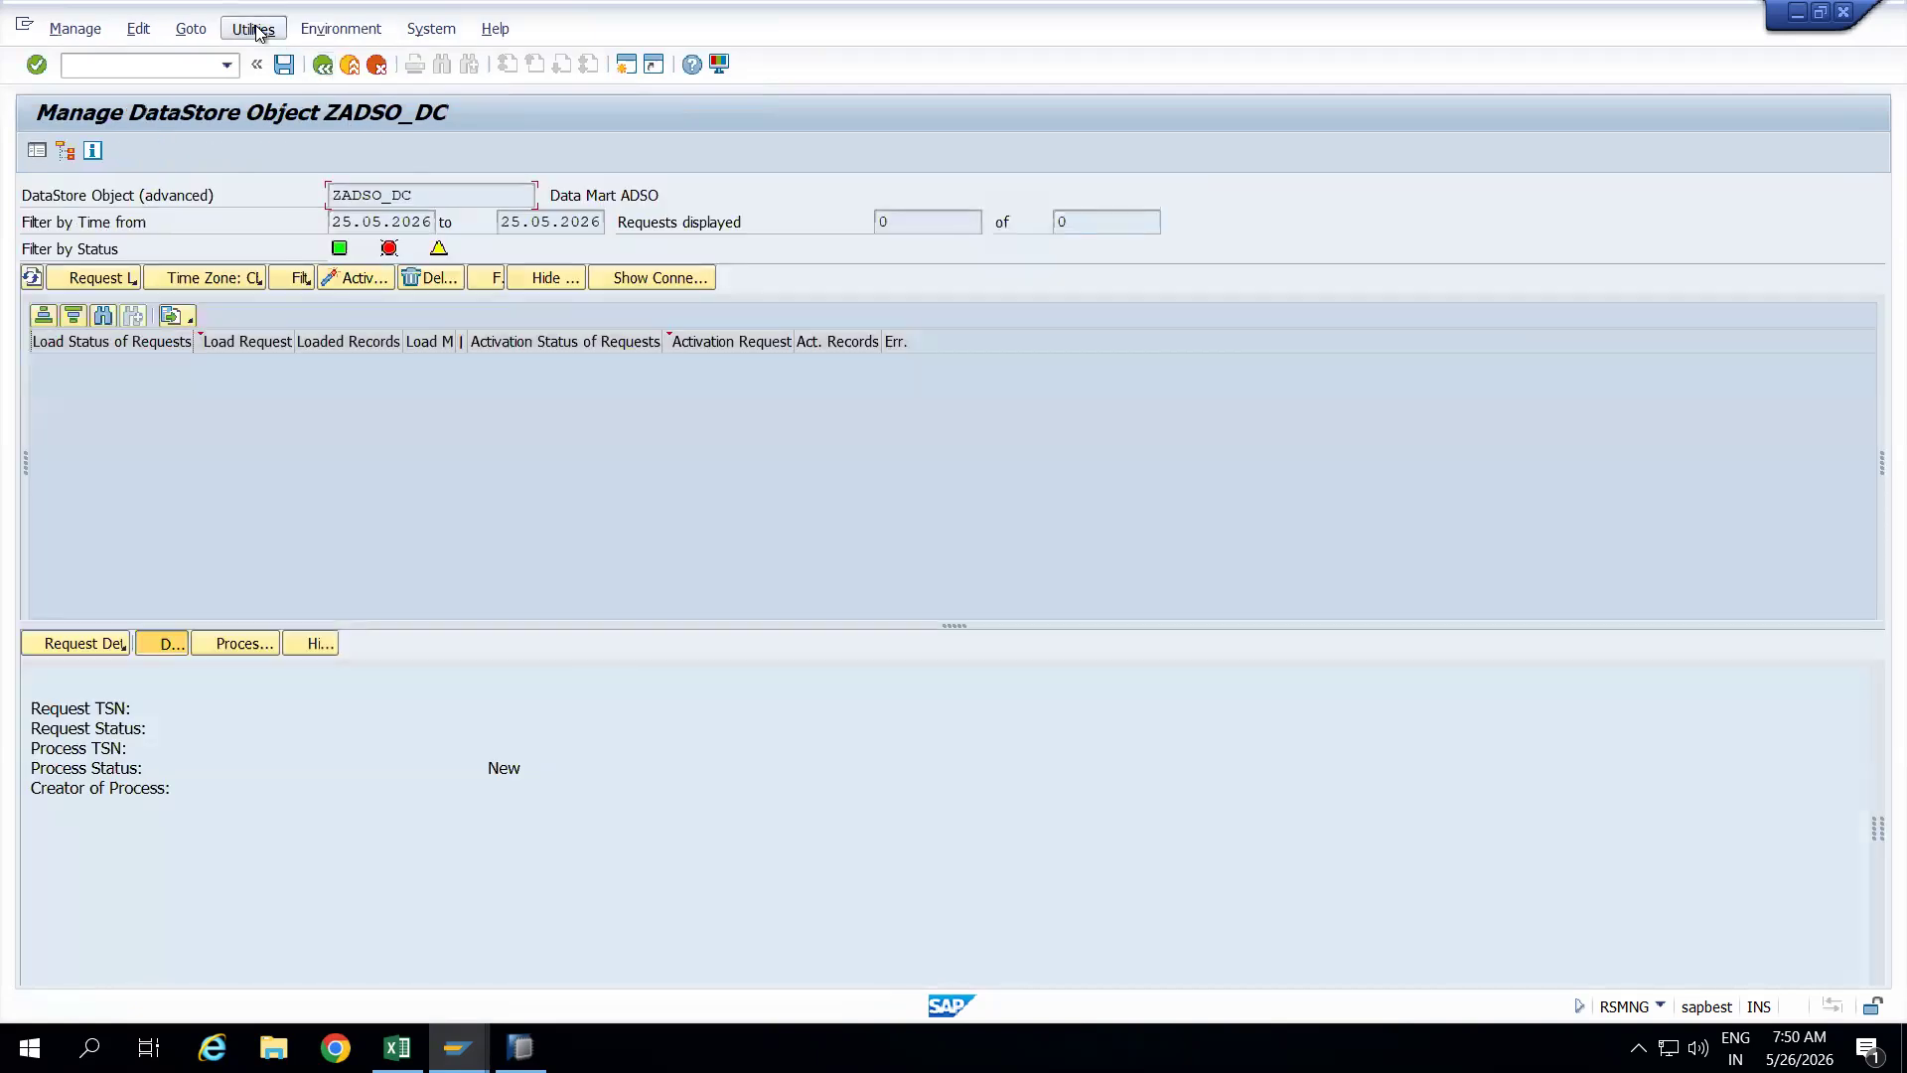
Display ZADSO_DC's active data with the default selection fields, check the number of entries and return to request management
click(257, 30)
click(320, 111)
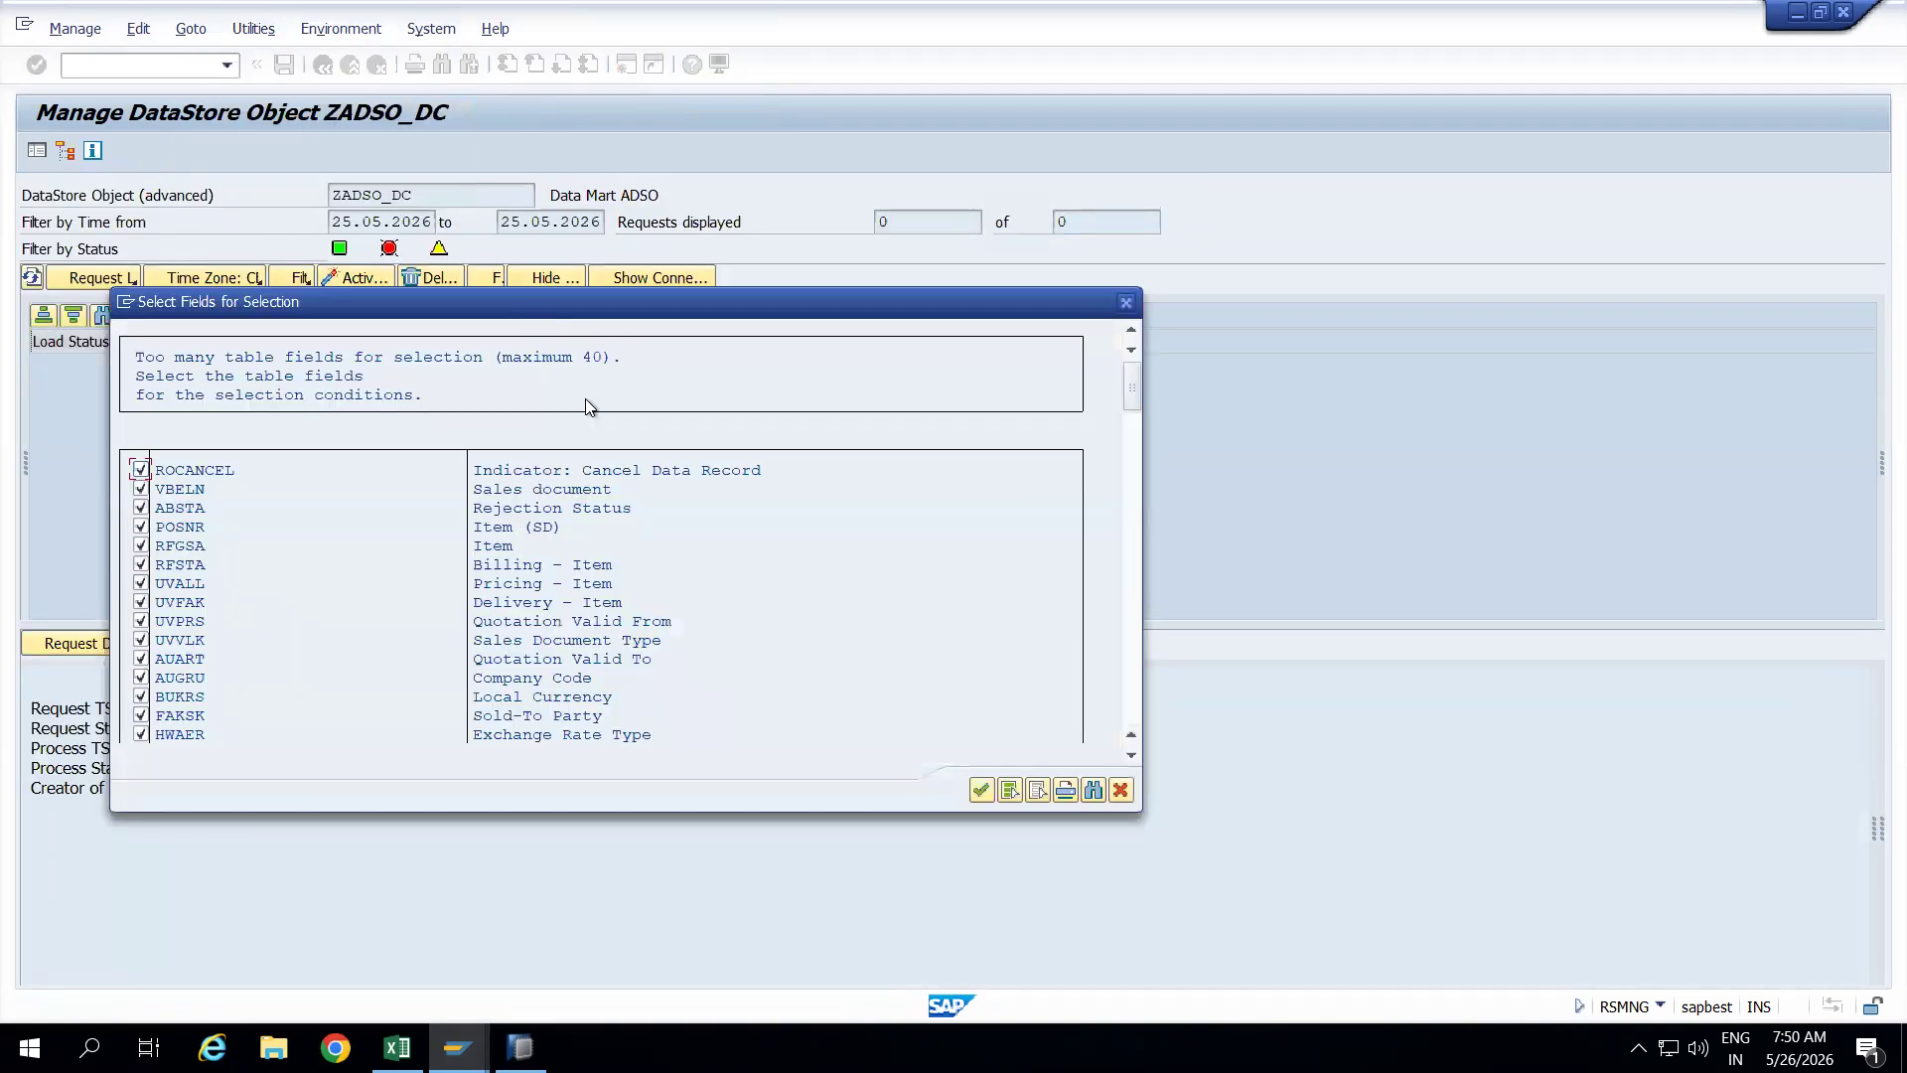
click(980, 792)
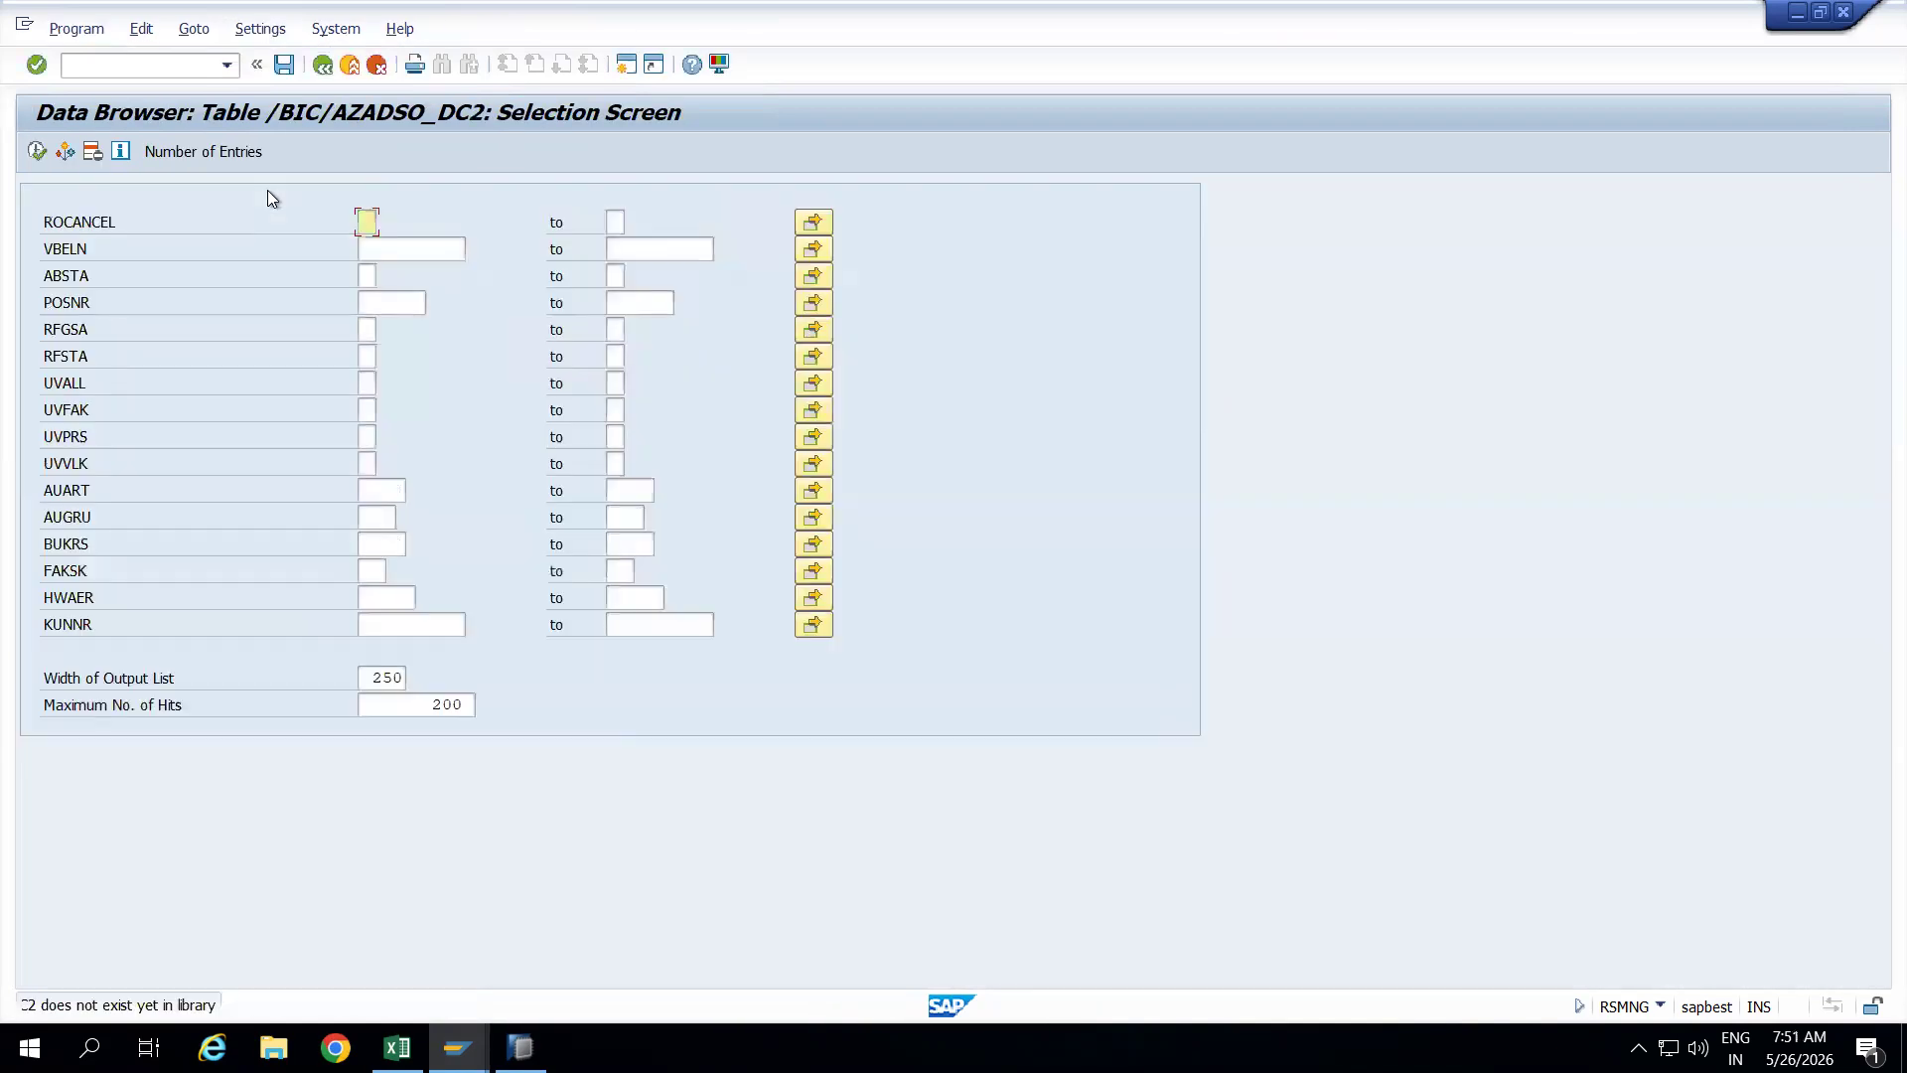
click(236, 151)
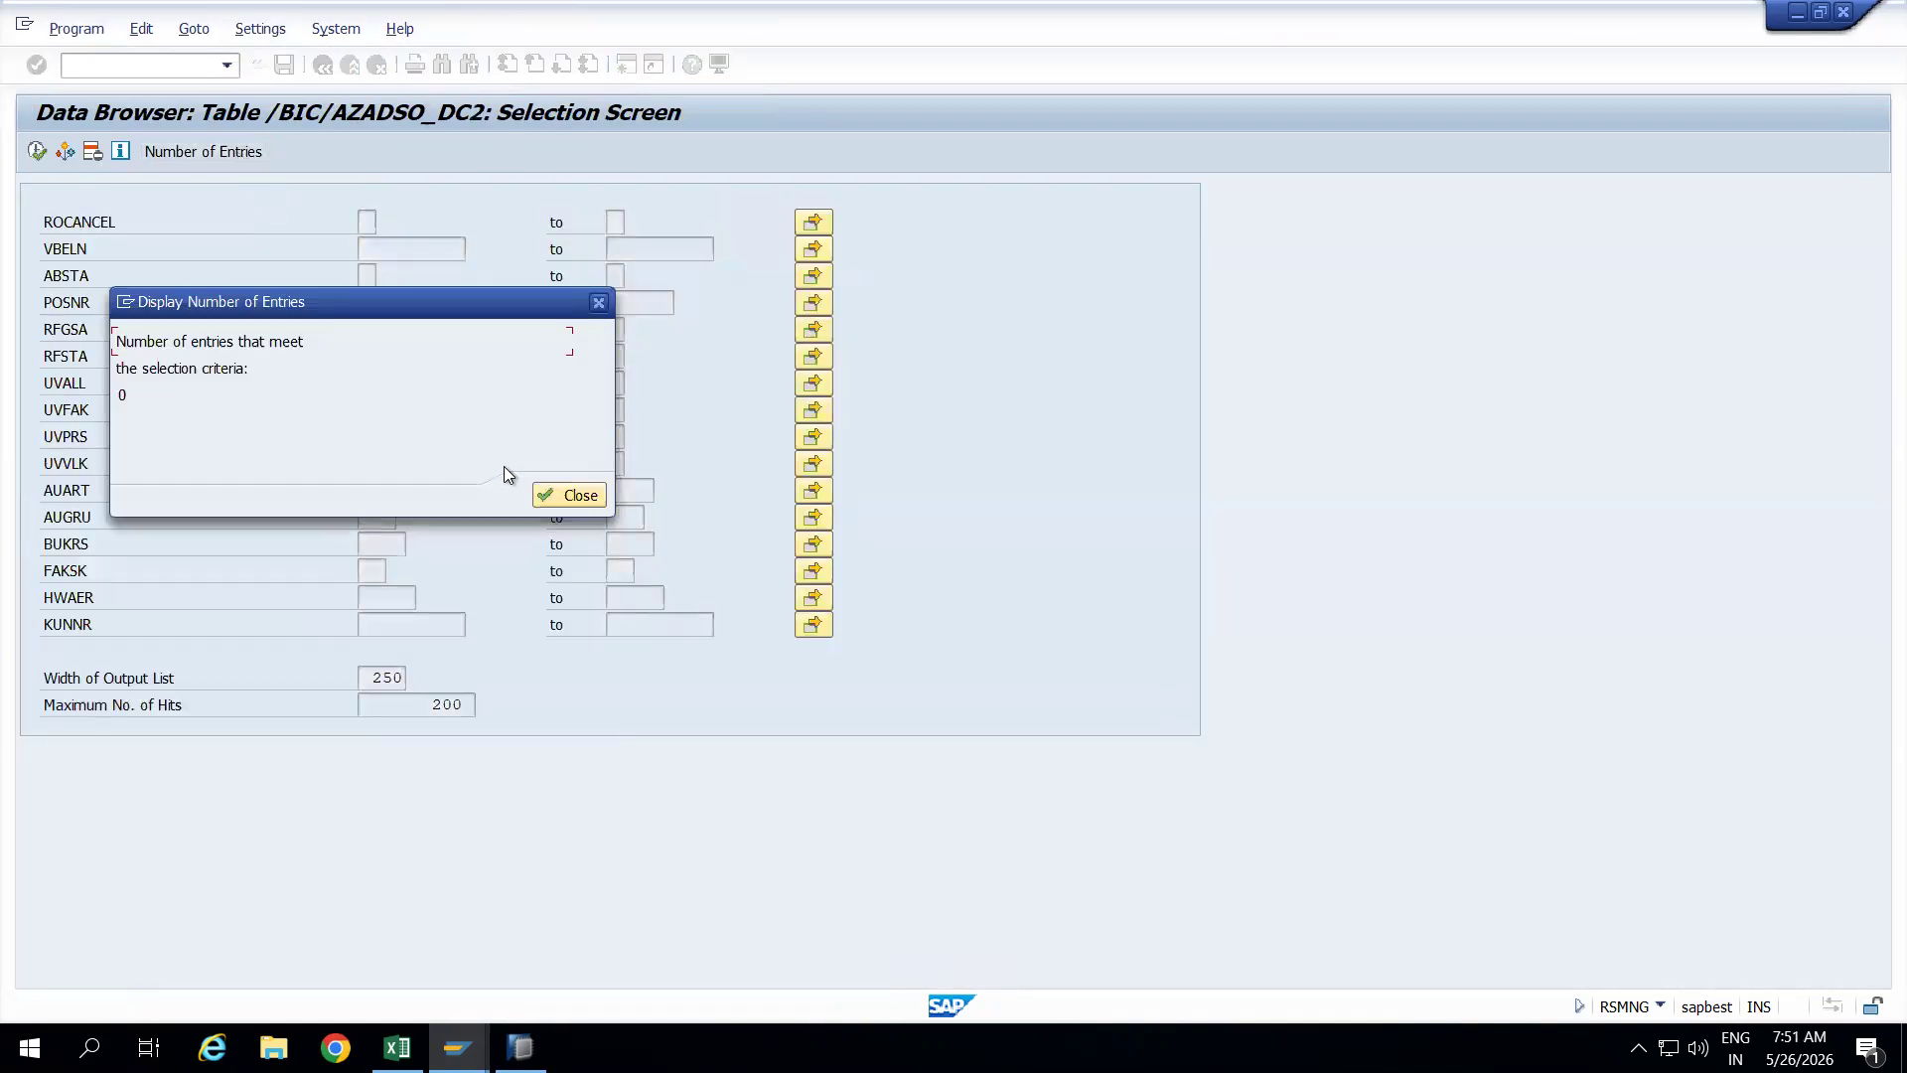
click(574, 495)
click(323, 67)
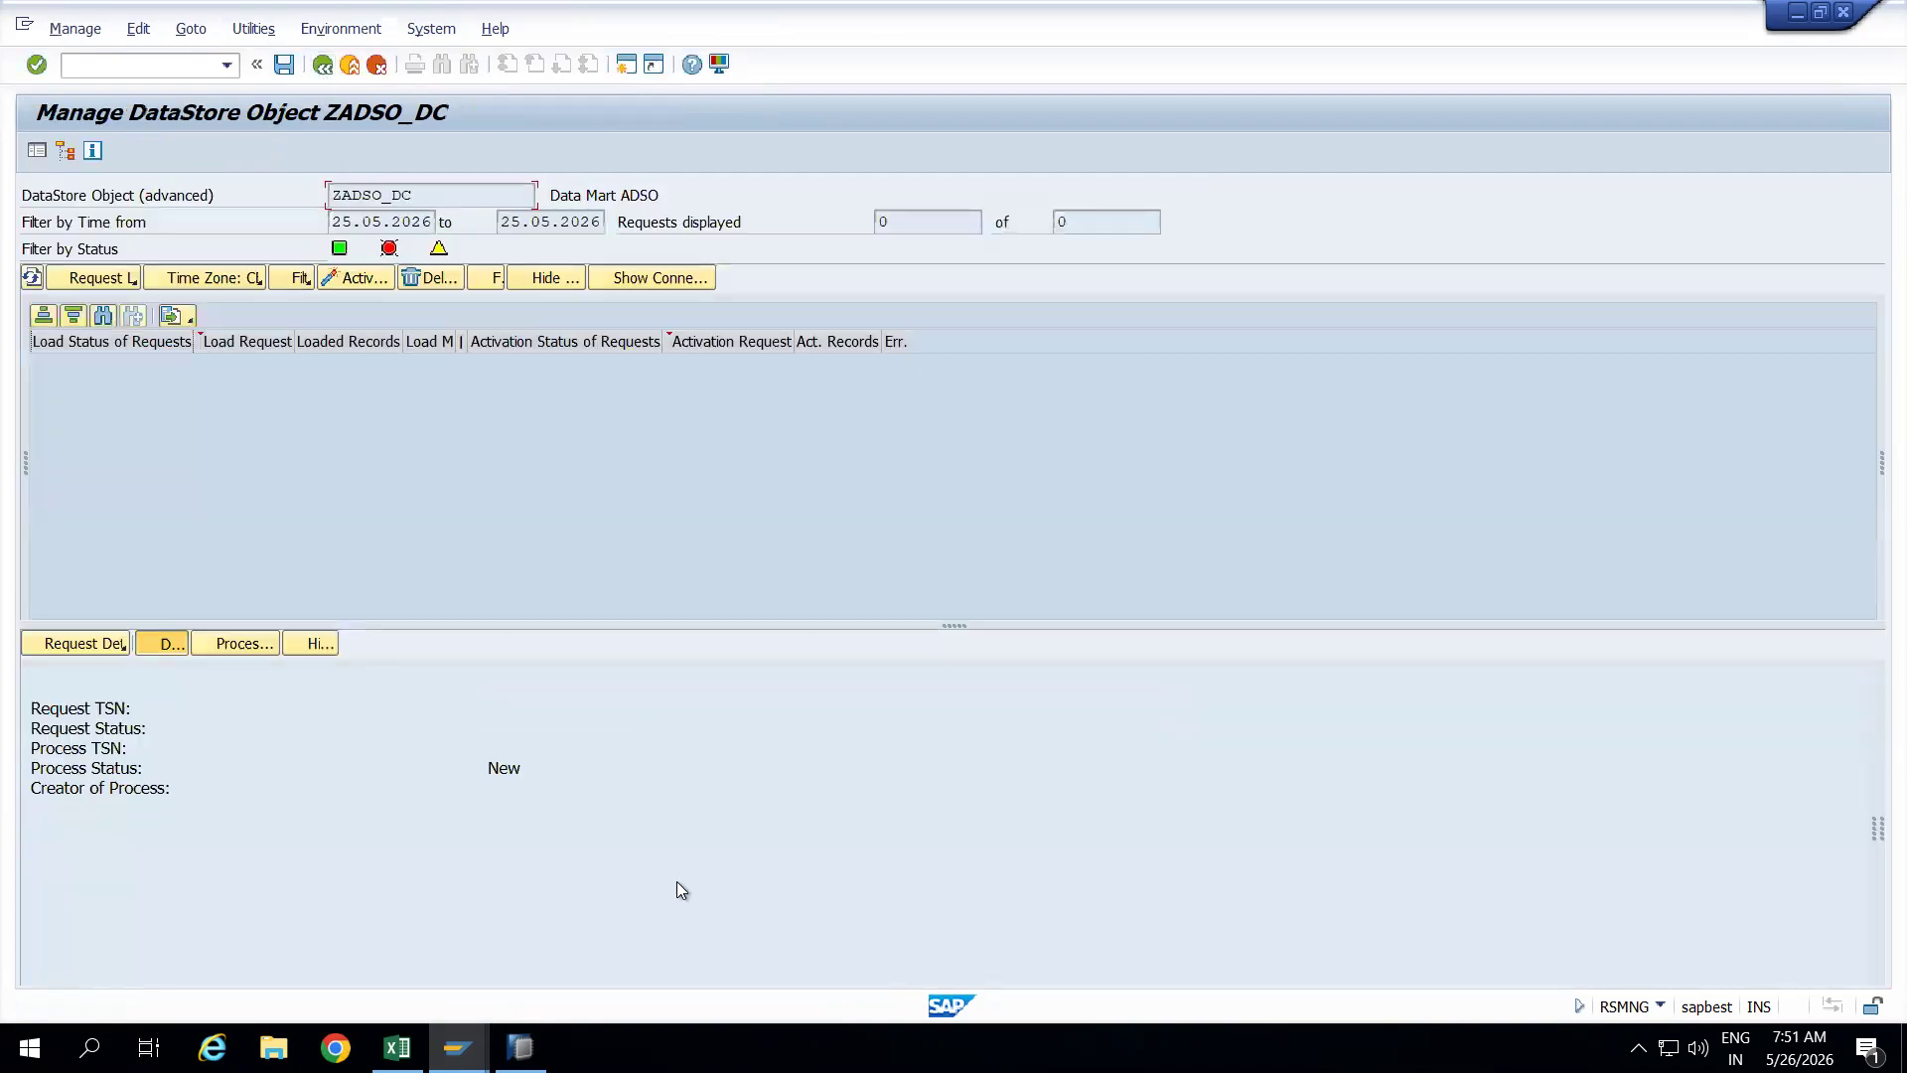
Switch back to SAP HANA Studio, enlarge the editor area to view the modeling properties and close the ZADSO_DC editor
click(520, 1048)
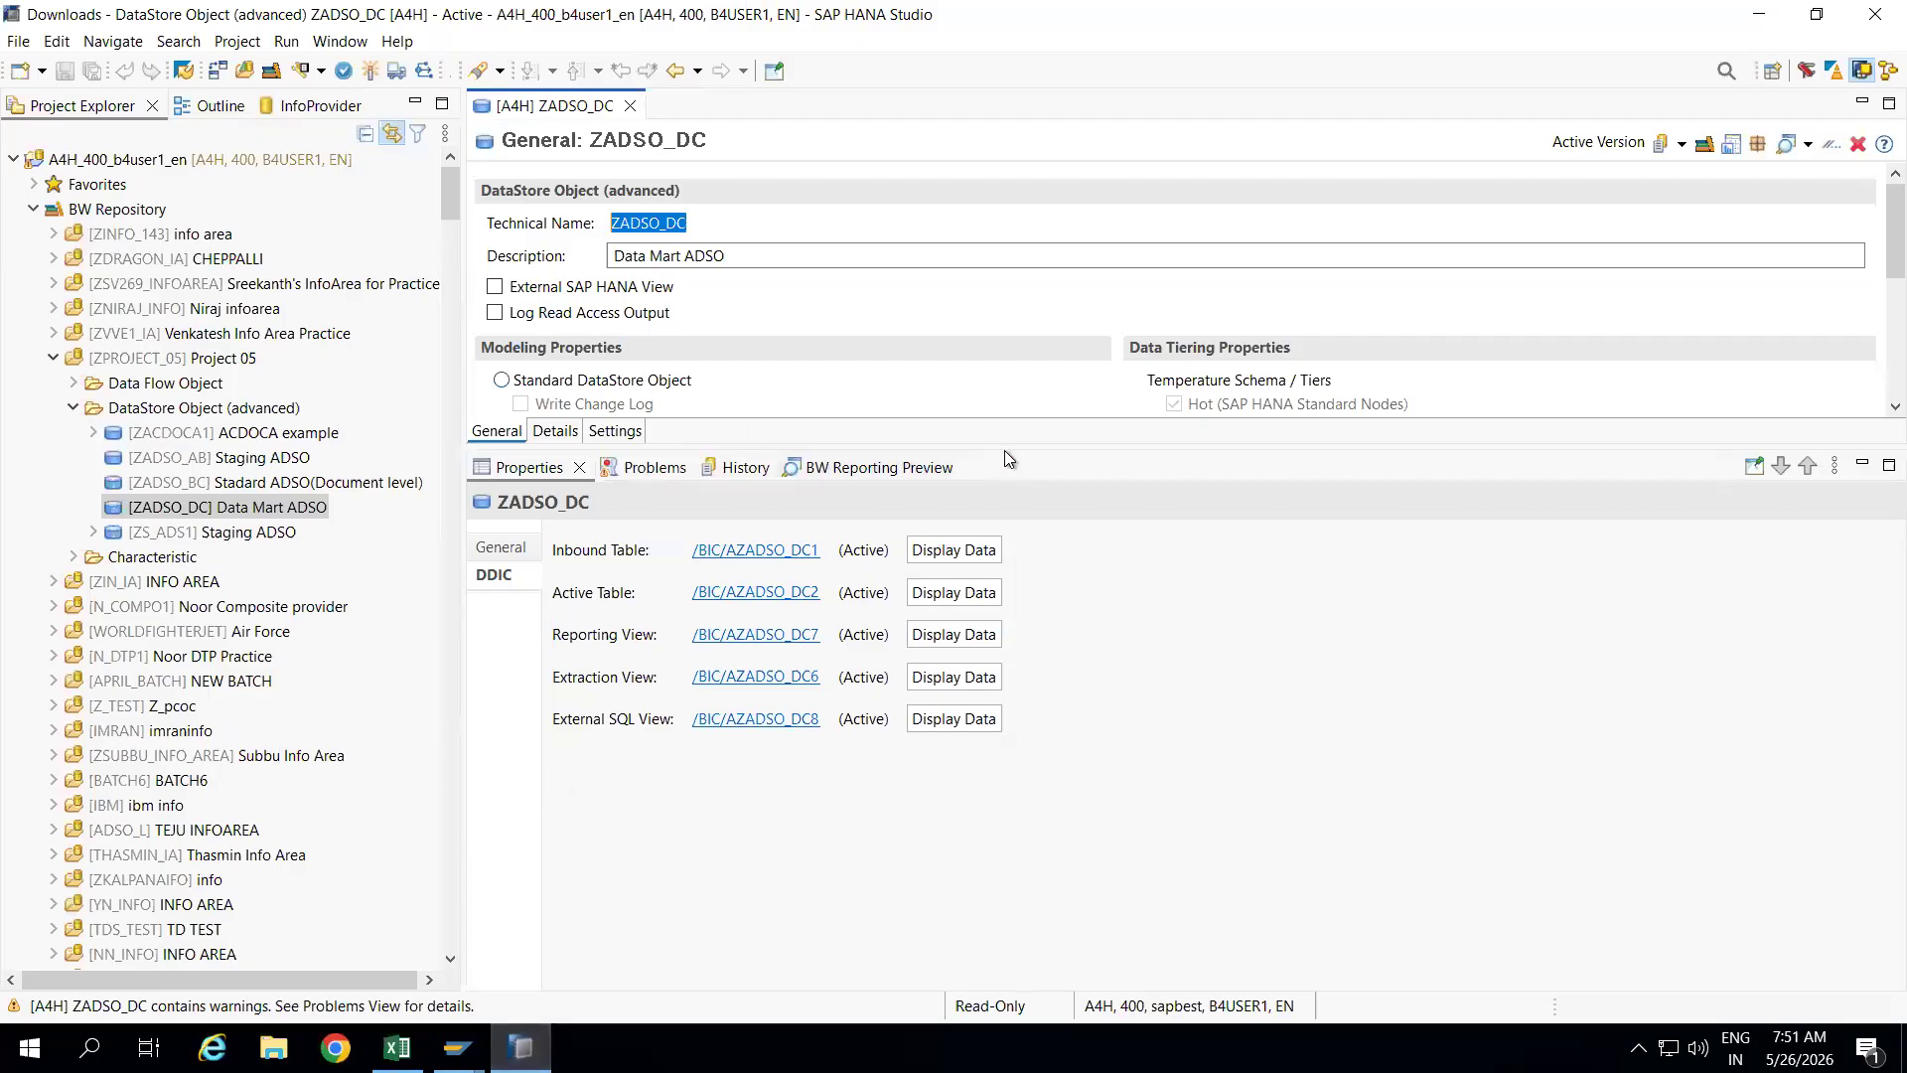
drag(1005, 449, 1089, 653)
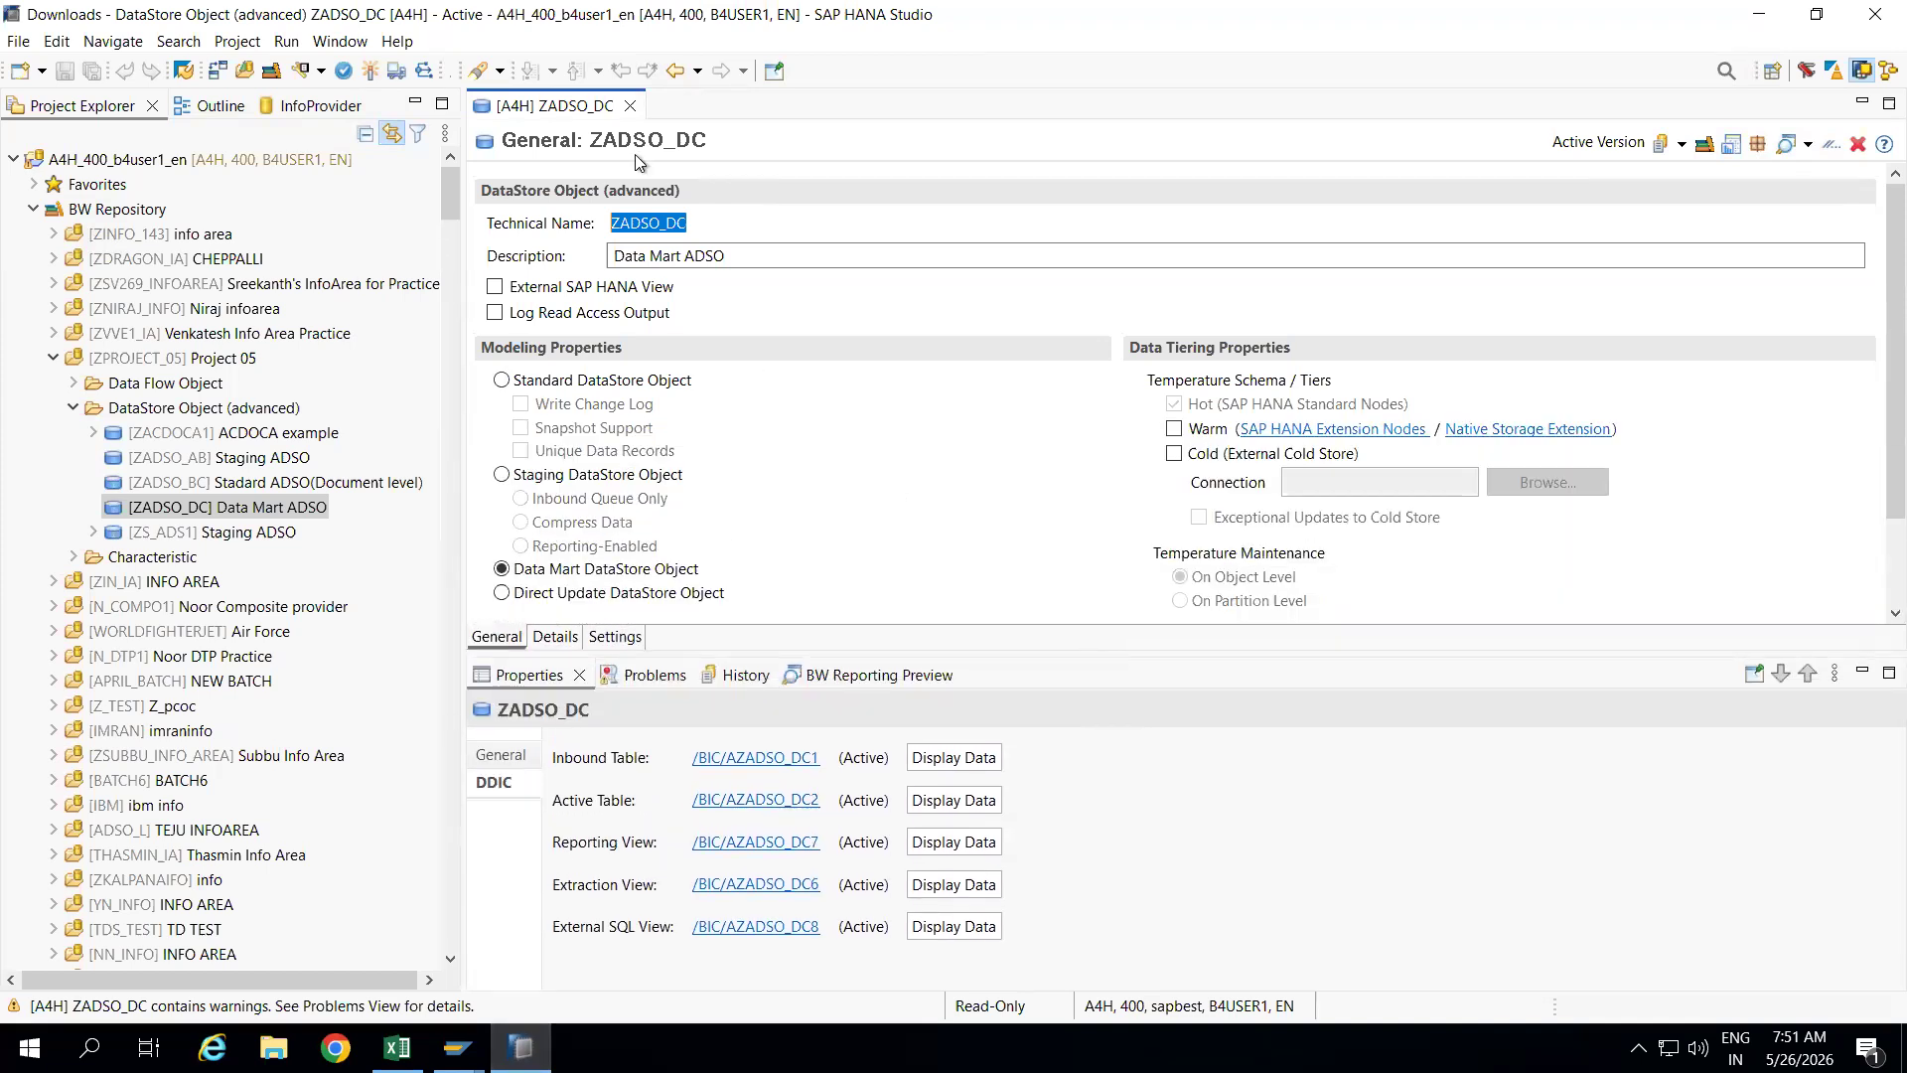
click(630, 106)
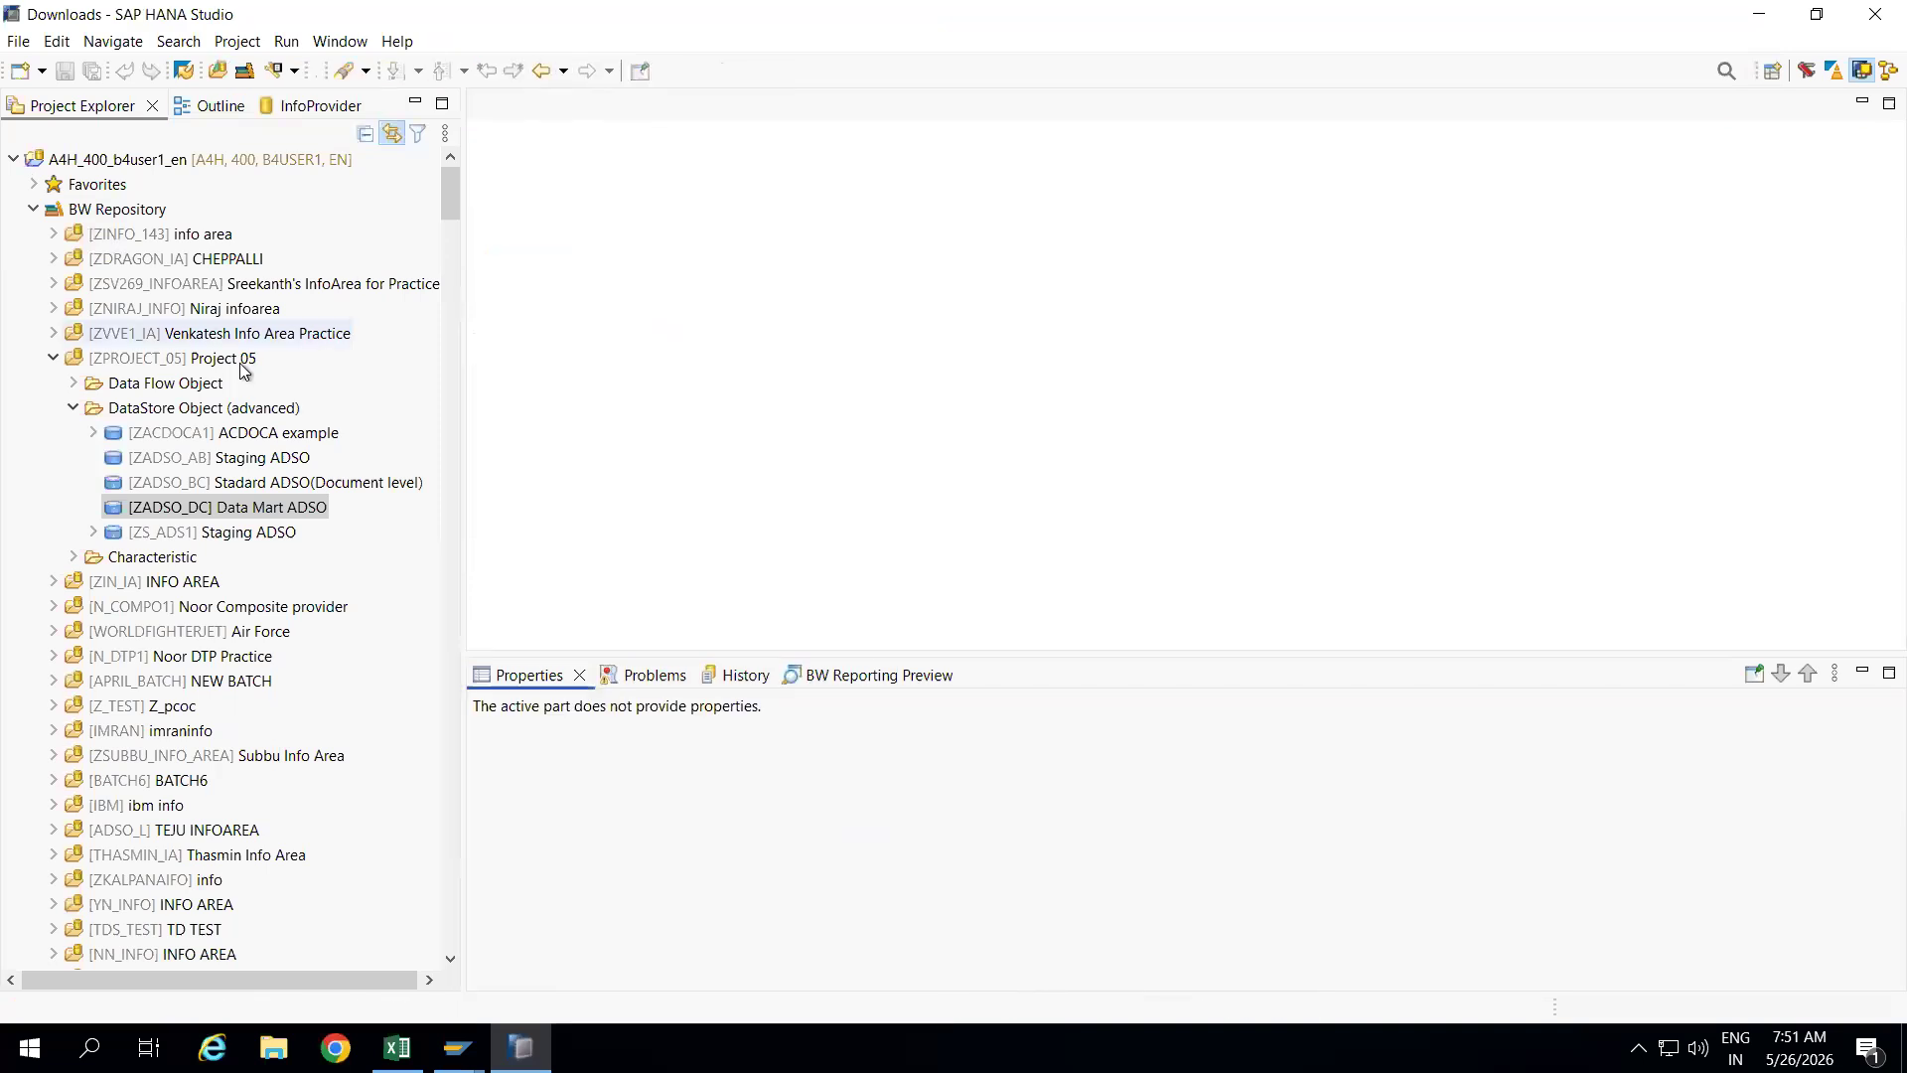
Start a new DataStore Object (advanced) in InfoArea ZPROJECT_05 named ZADSO_EA with the description "Direct Update ADSO"
right_click(214, 366)
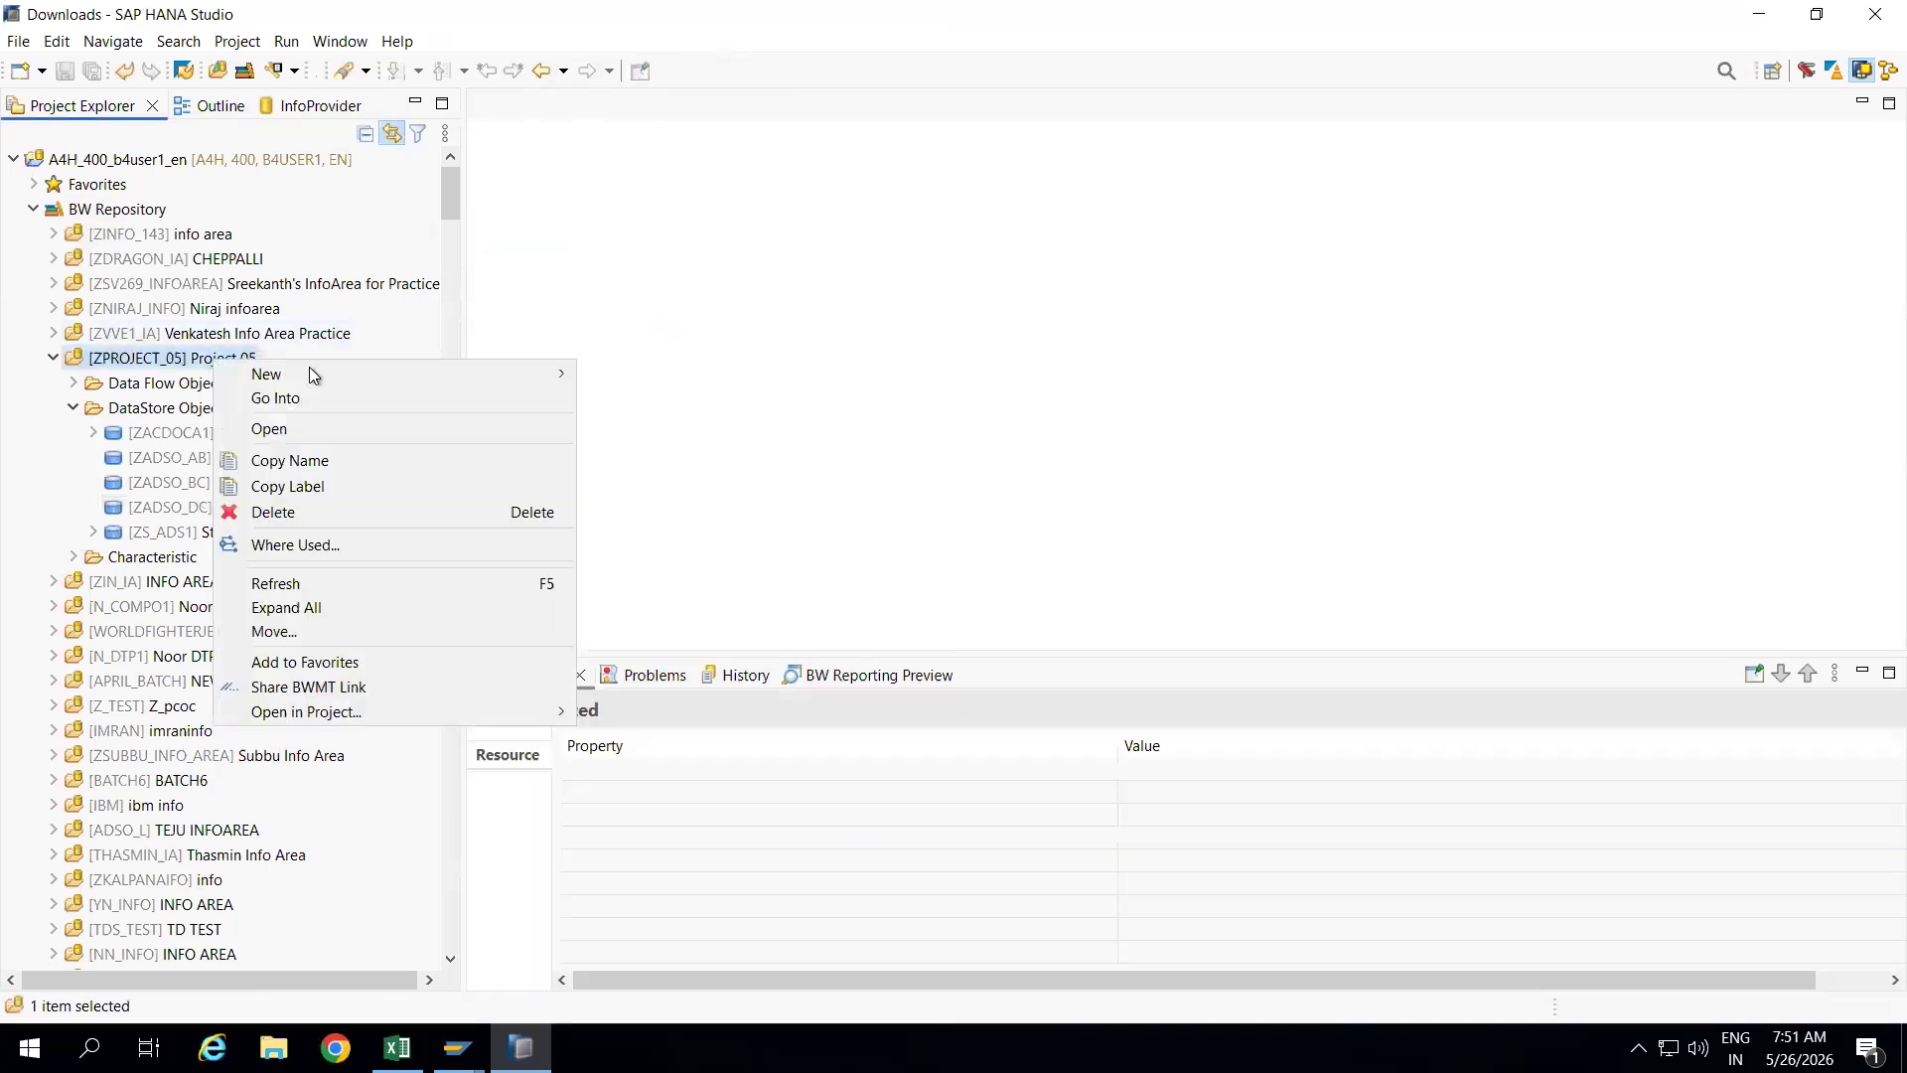
mouse_move(498, 370)
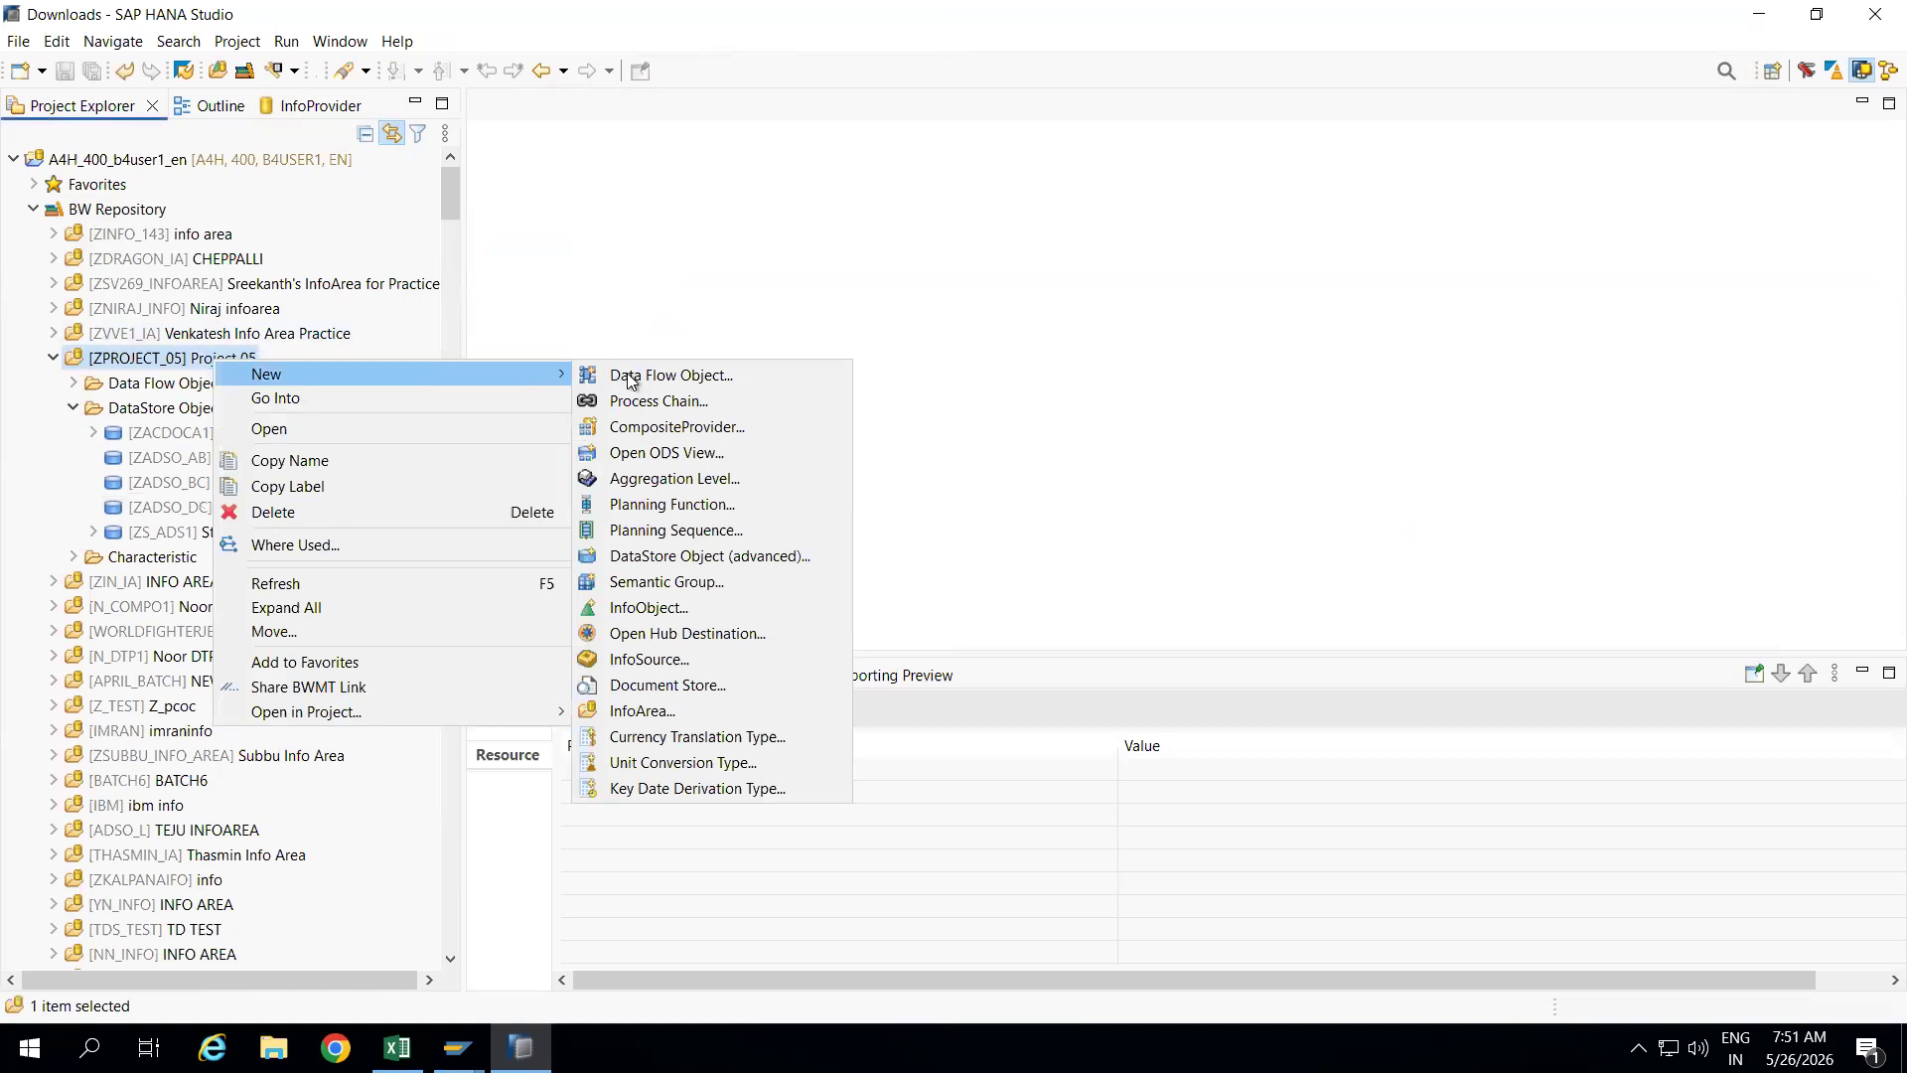
click(695, 556)
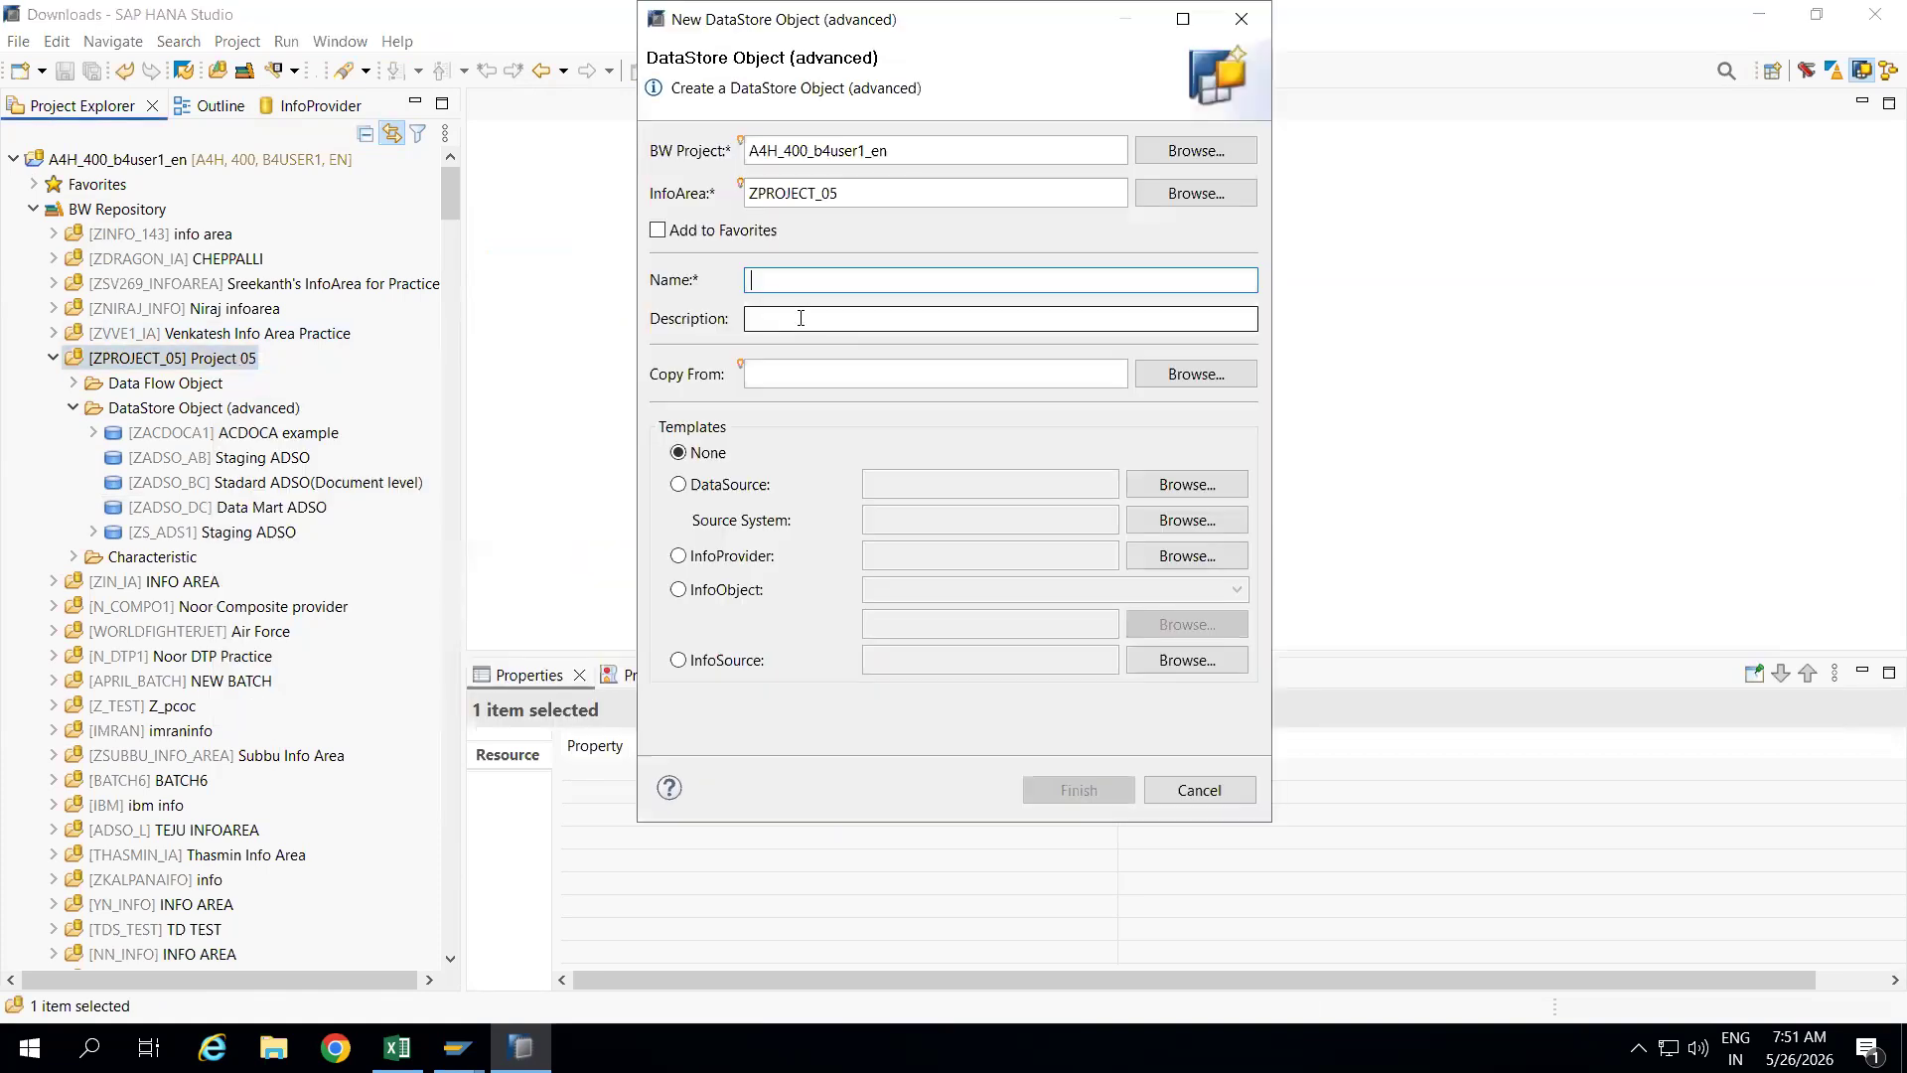
text(ZADSO)
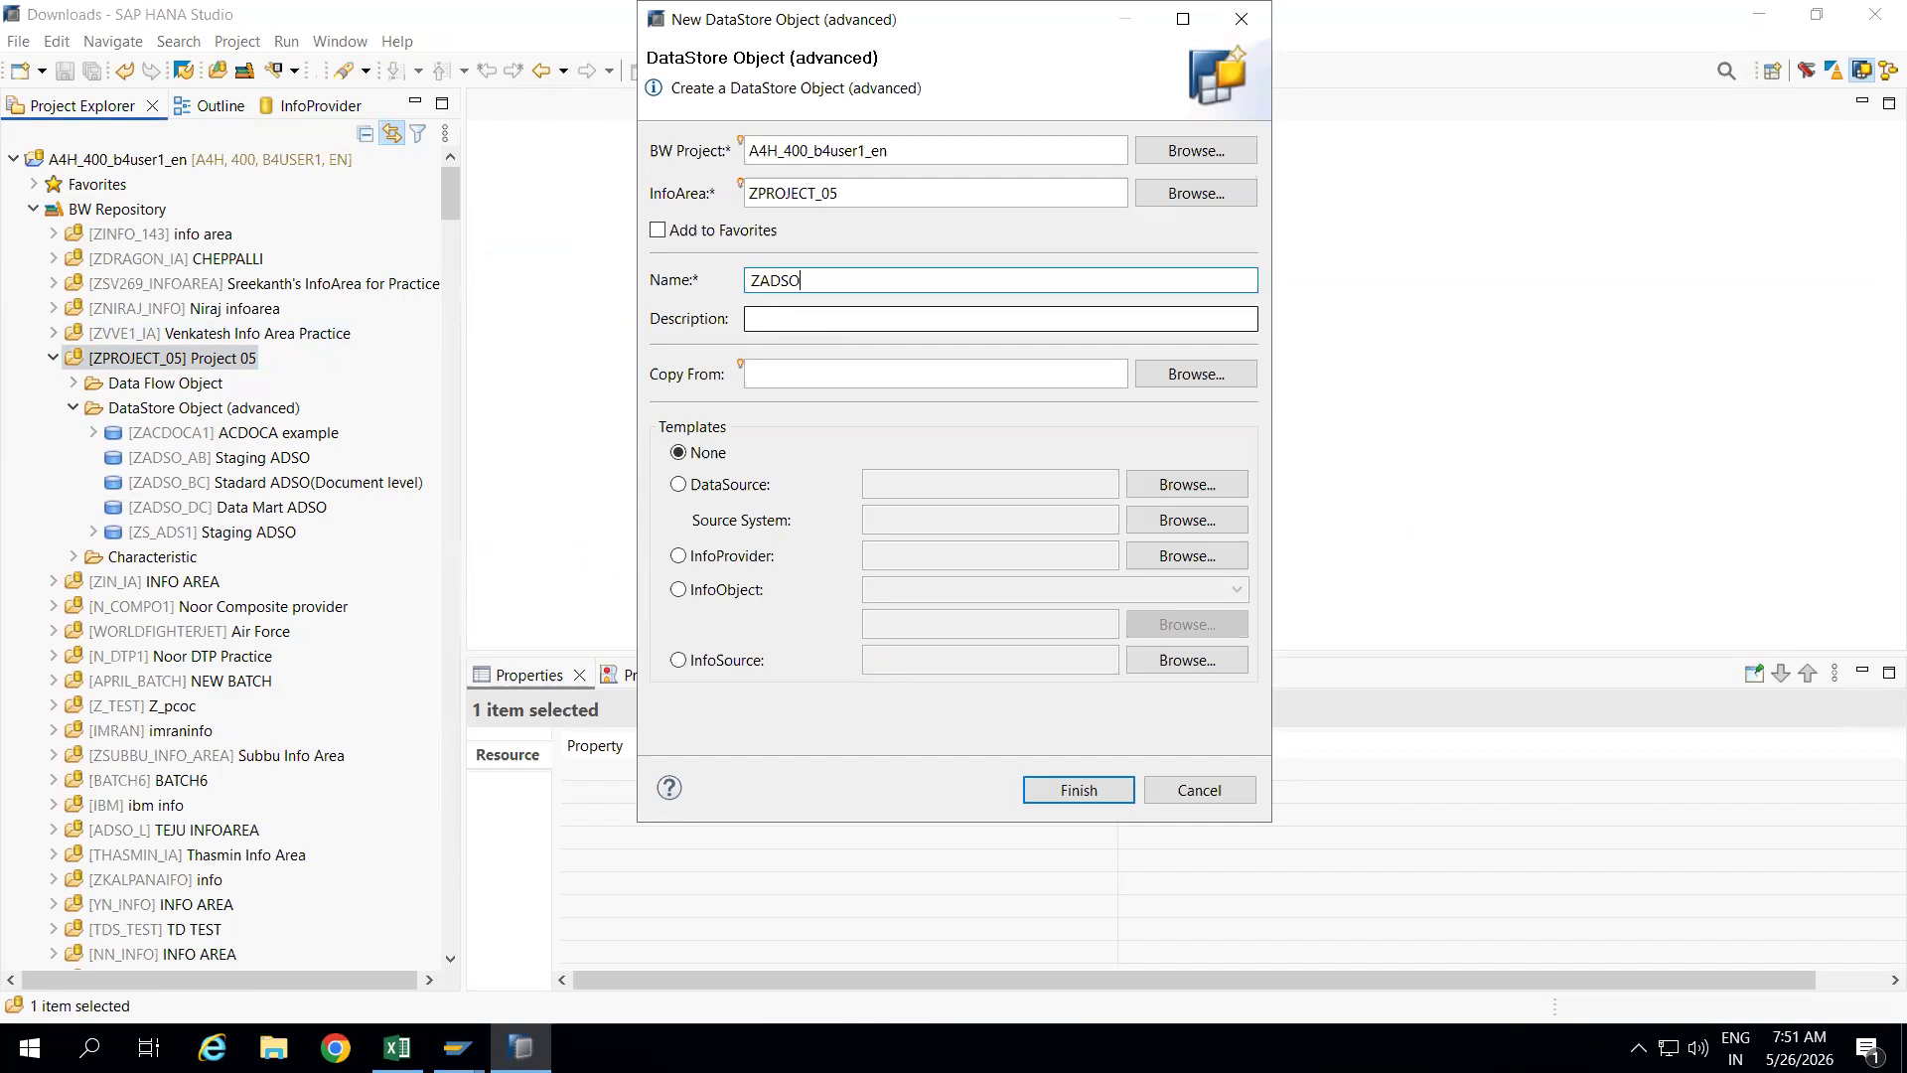
text(_EA)
click(805, 319)
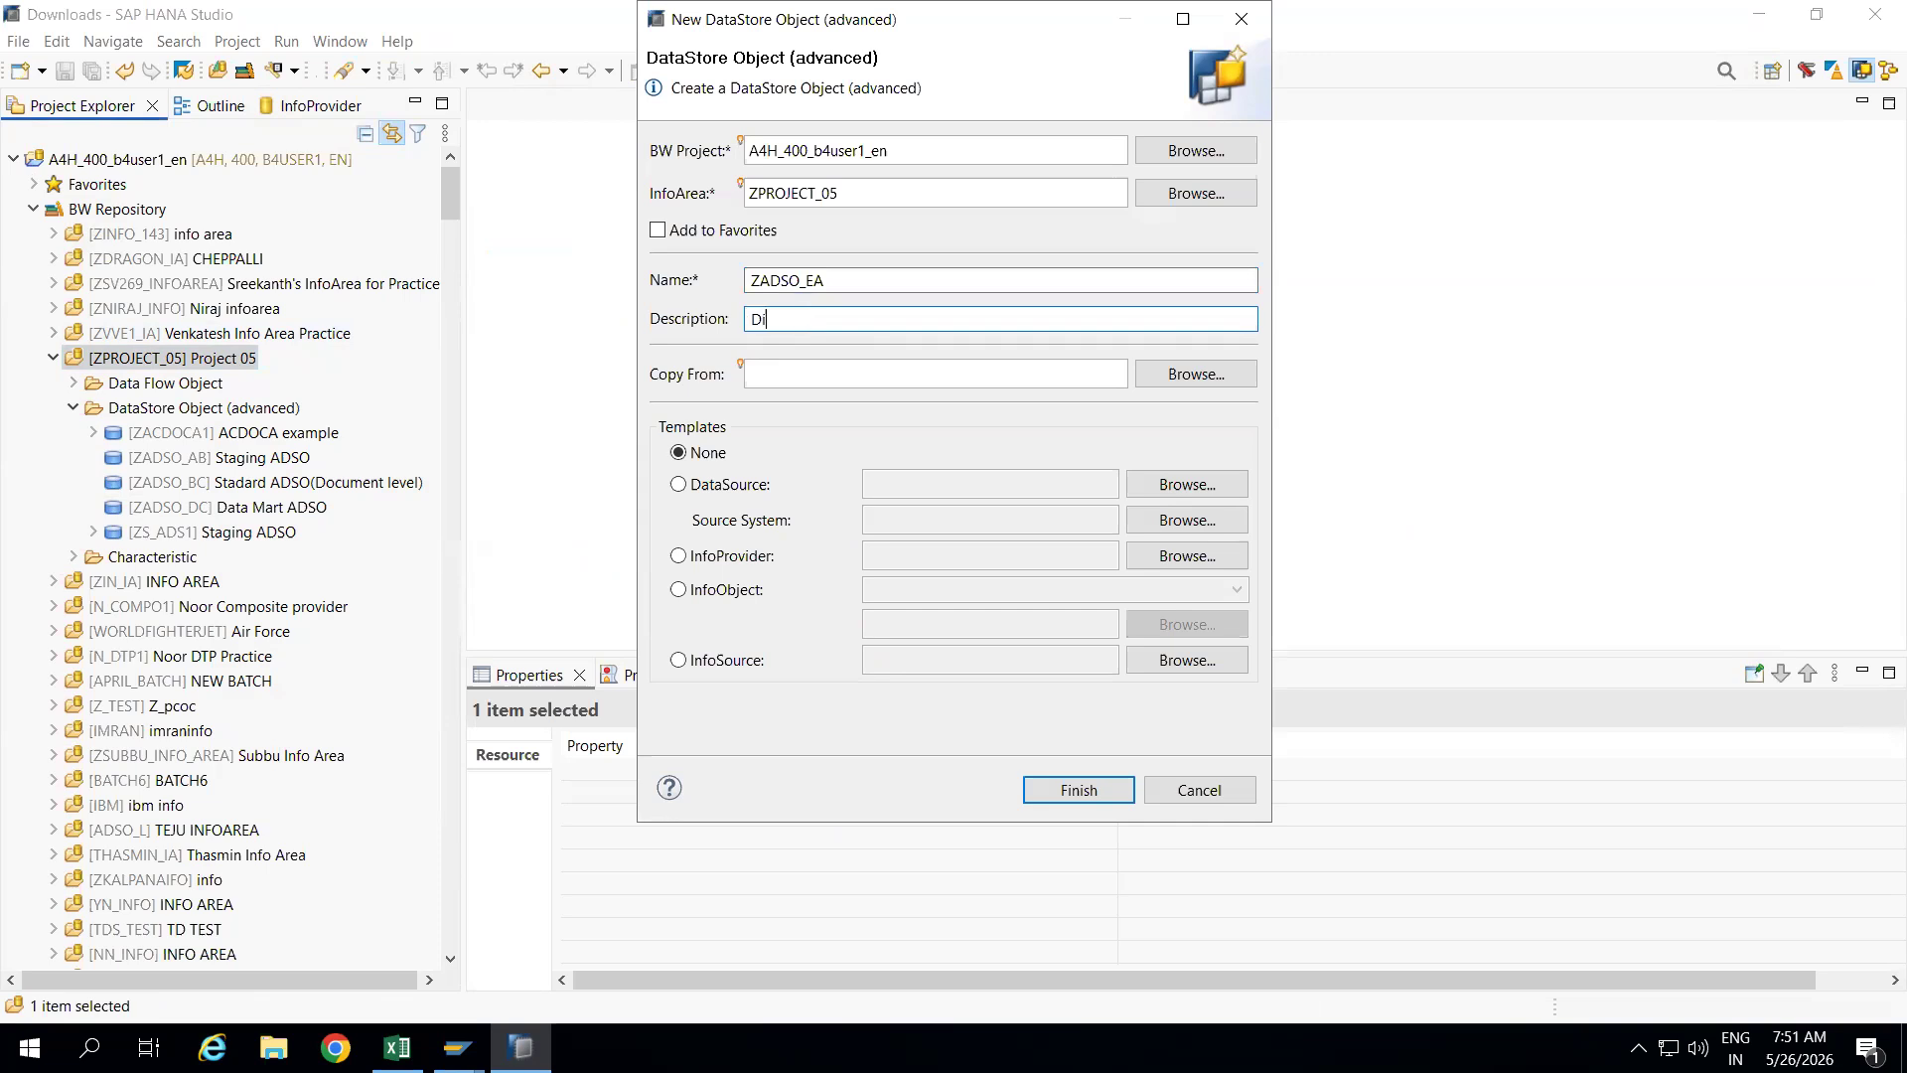
text(Direct Update ADSO)
Use DataSource 0PLANT_ATTR from source system S41909_ODP as the template for ZADSO_EA and finish creating it
click(679, 484)
click(896, 487)
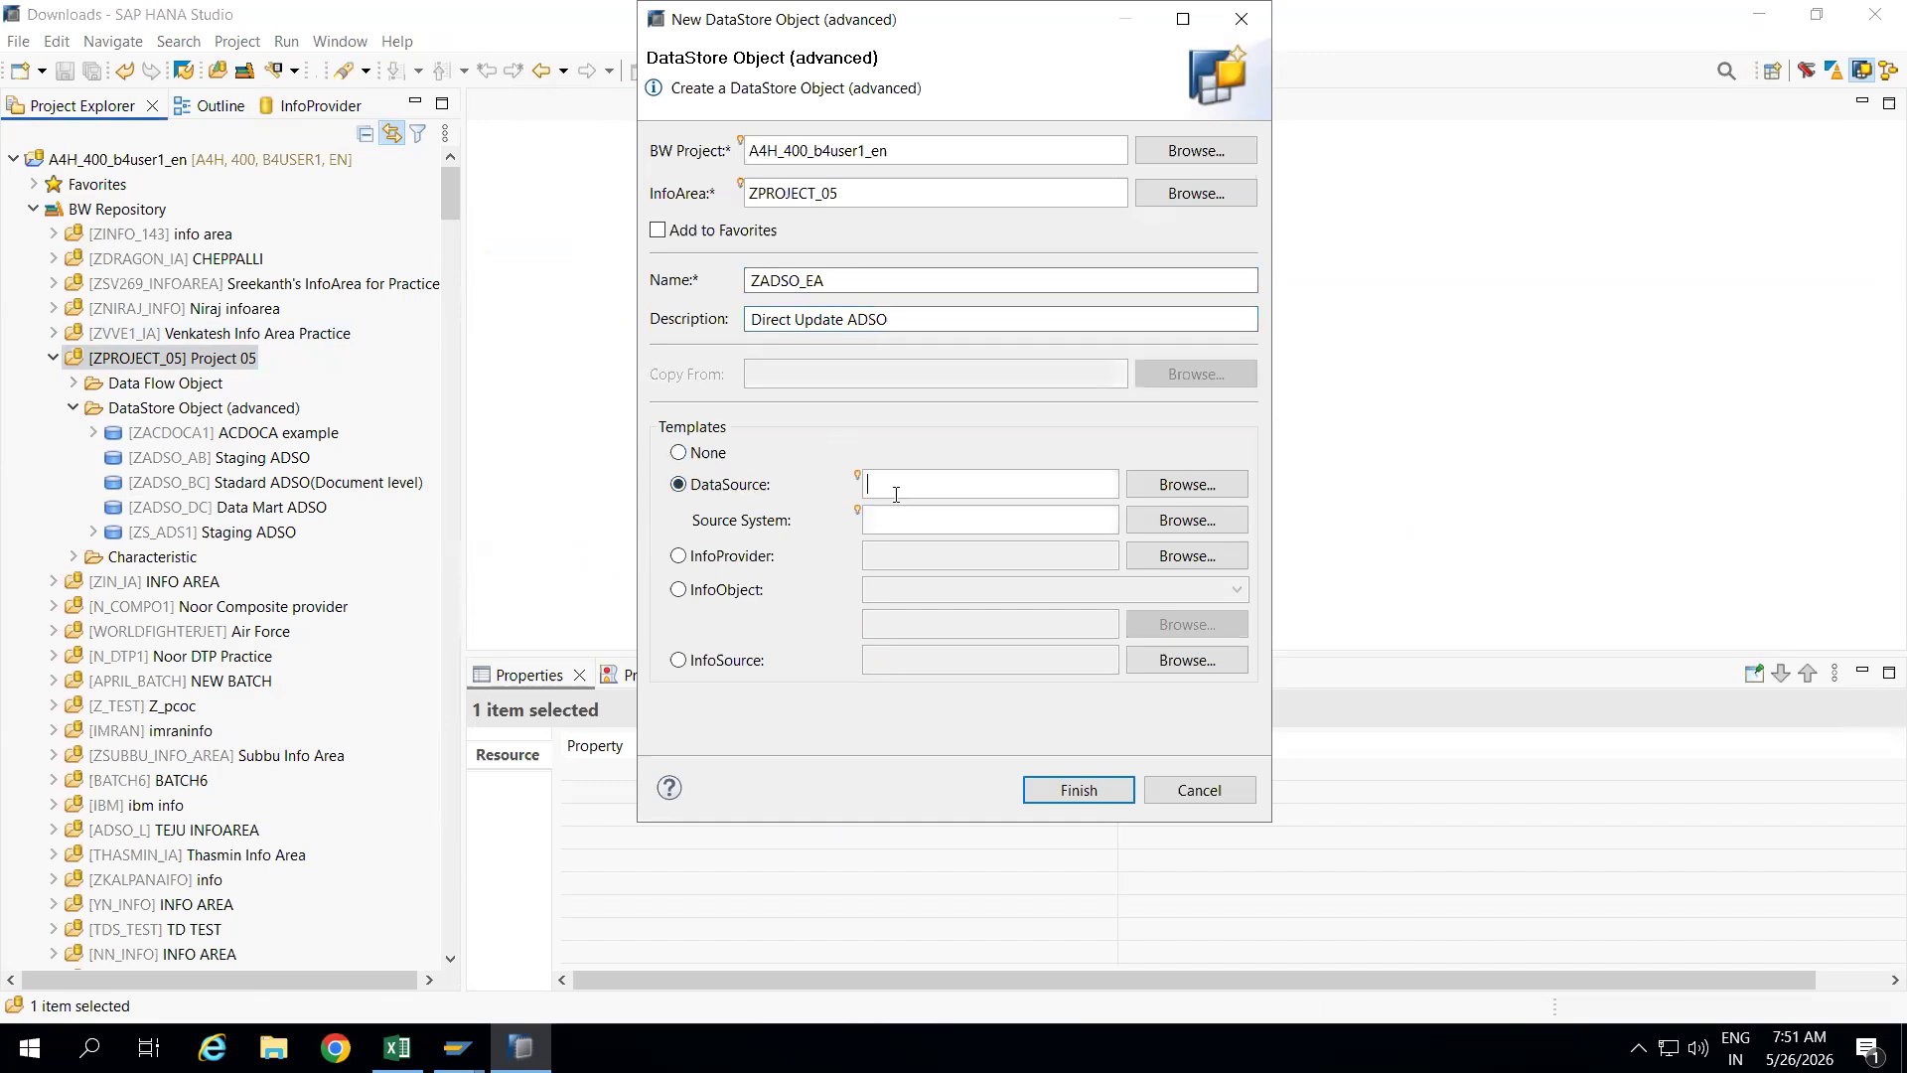
text(0PLANT_ATTR)
click(1188, 485)
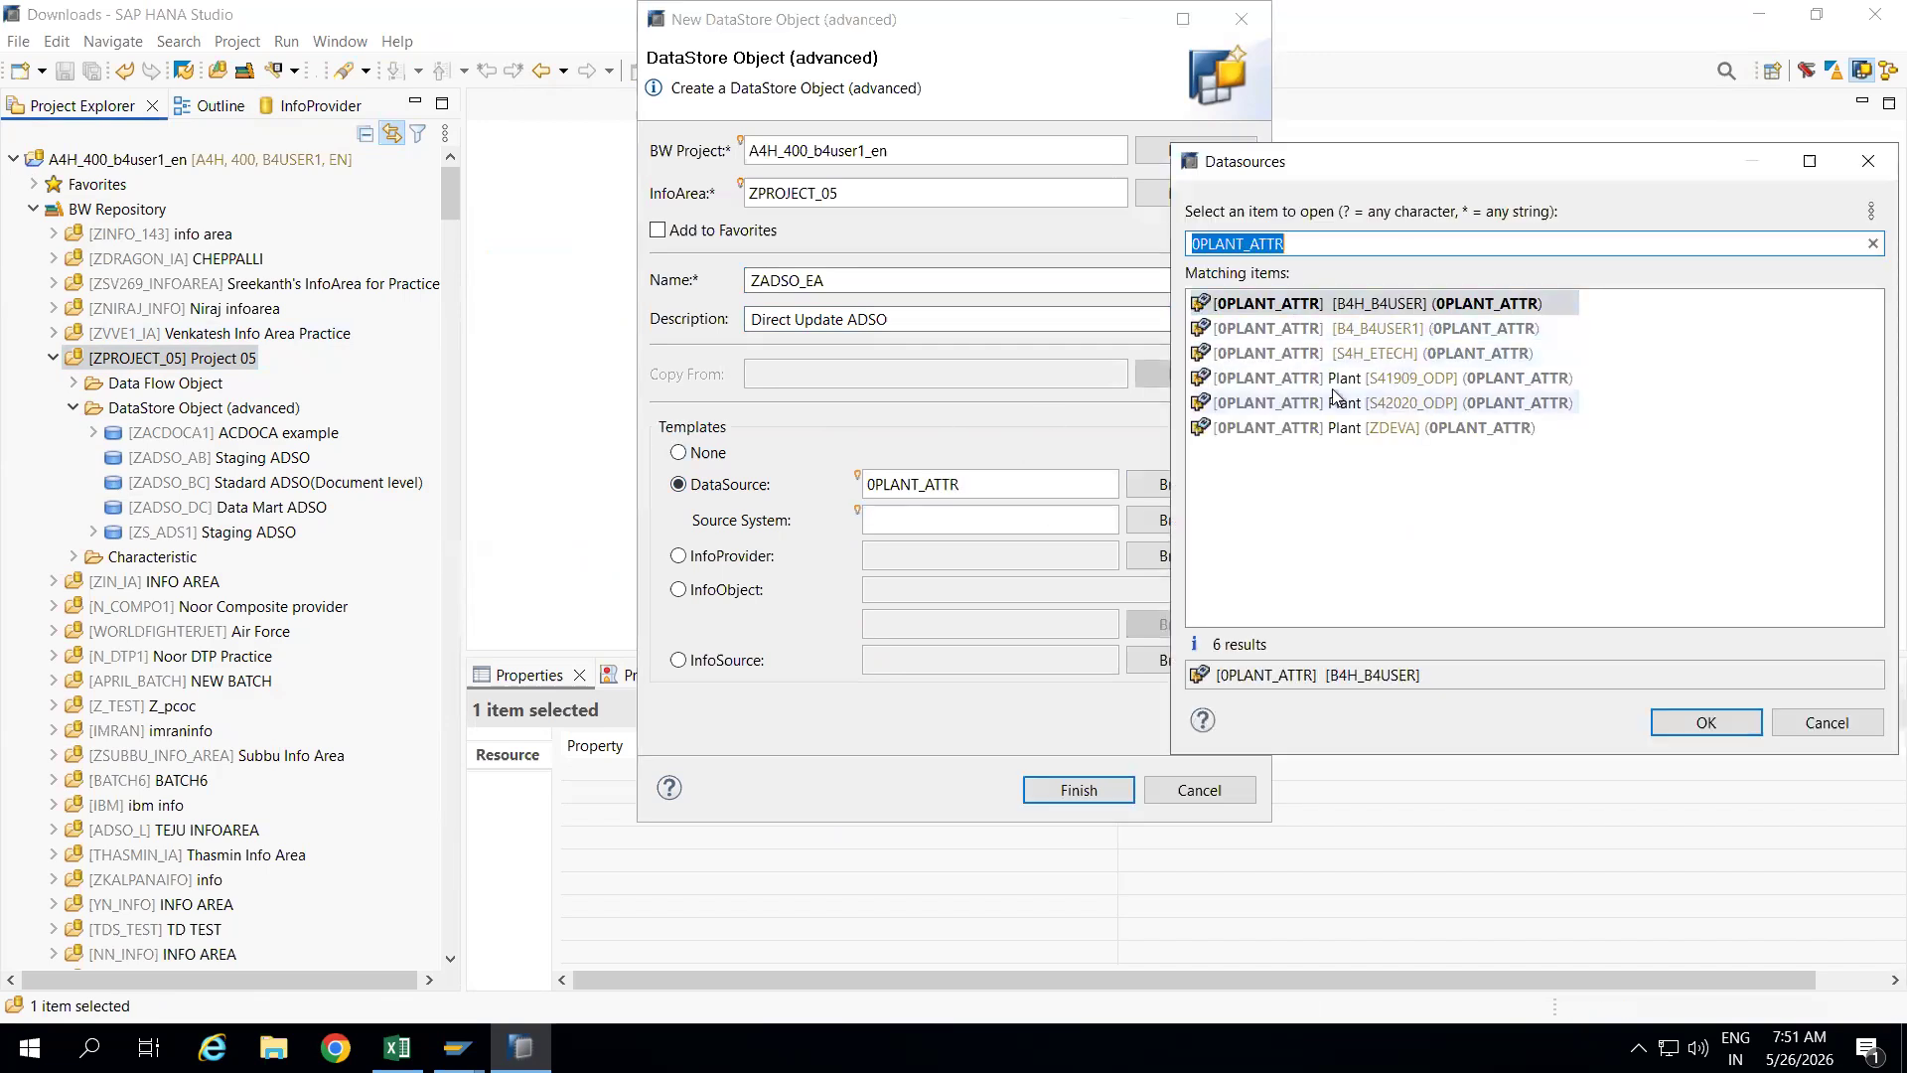
double_click(1274, 379)
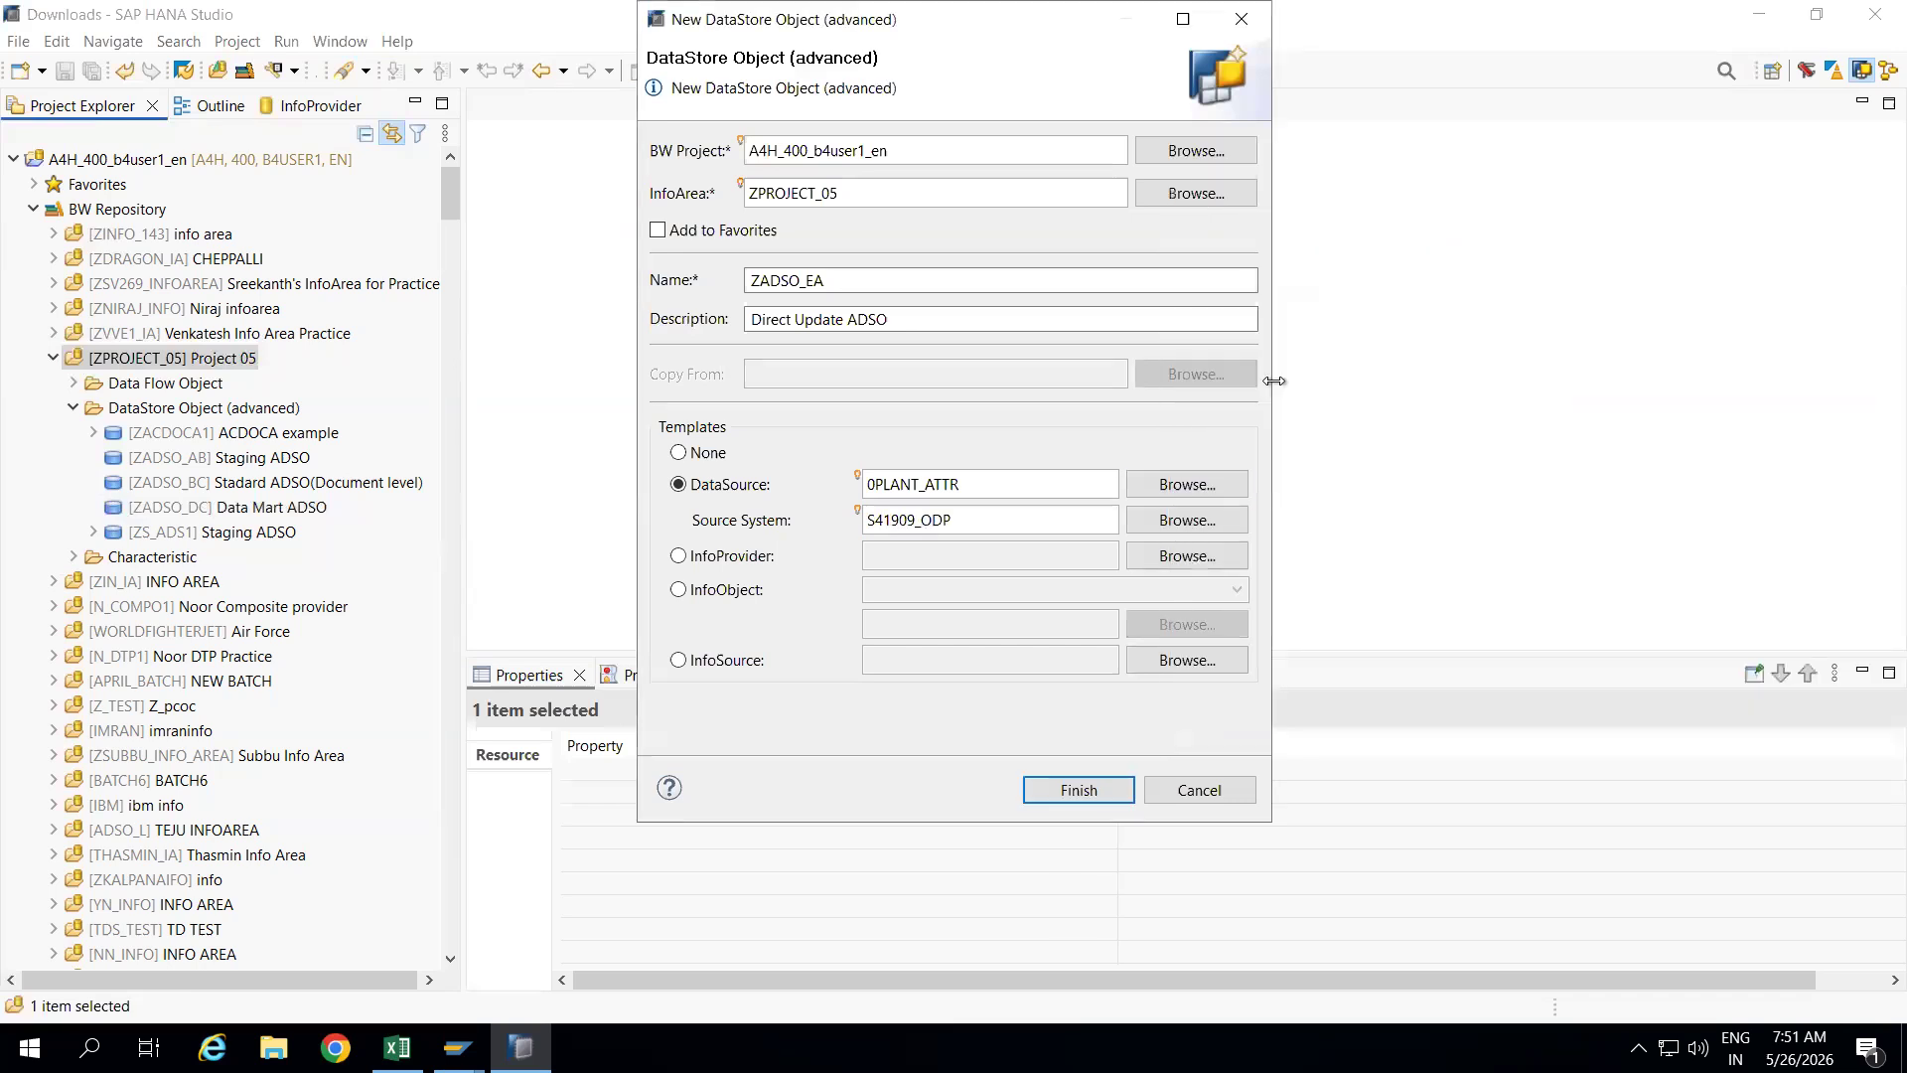
click(1080, 790)
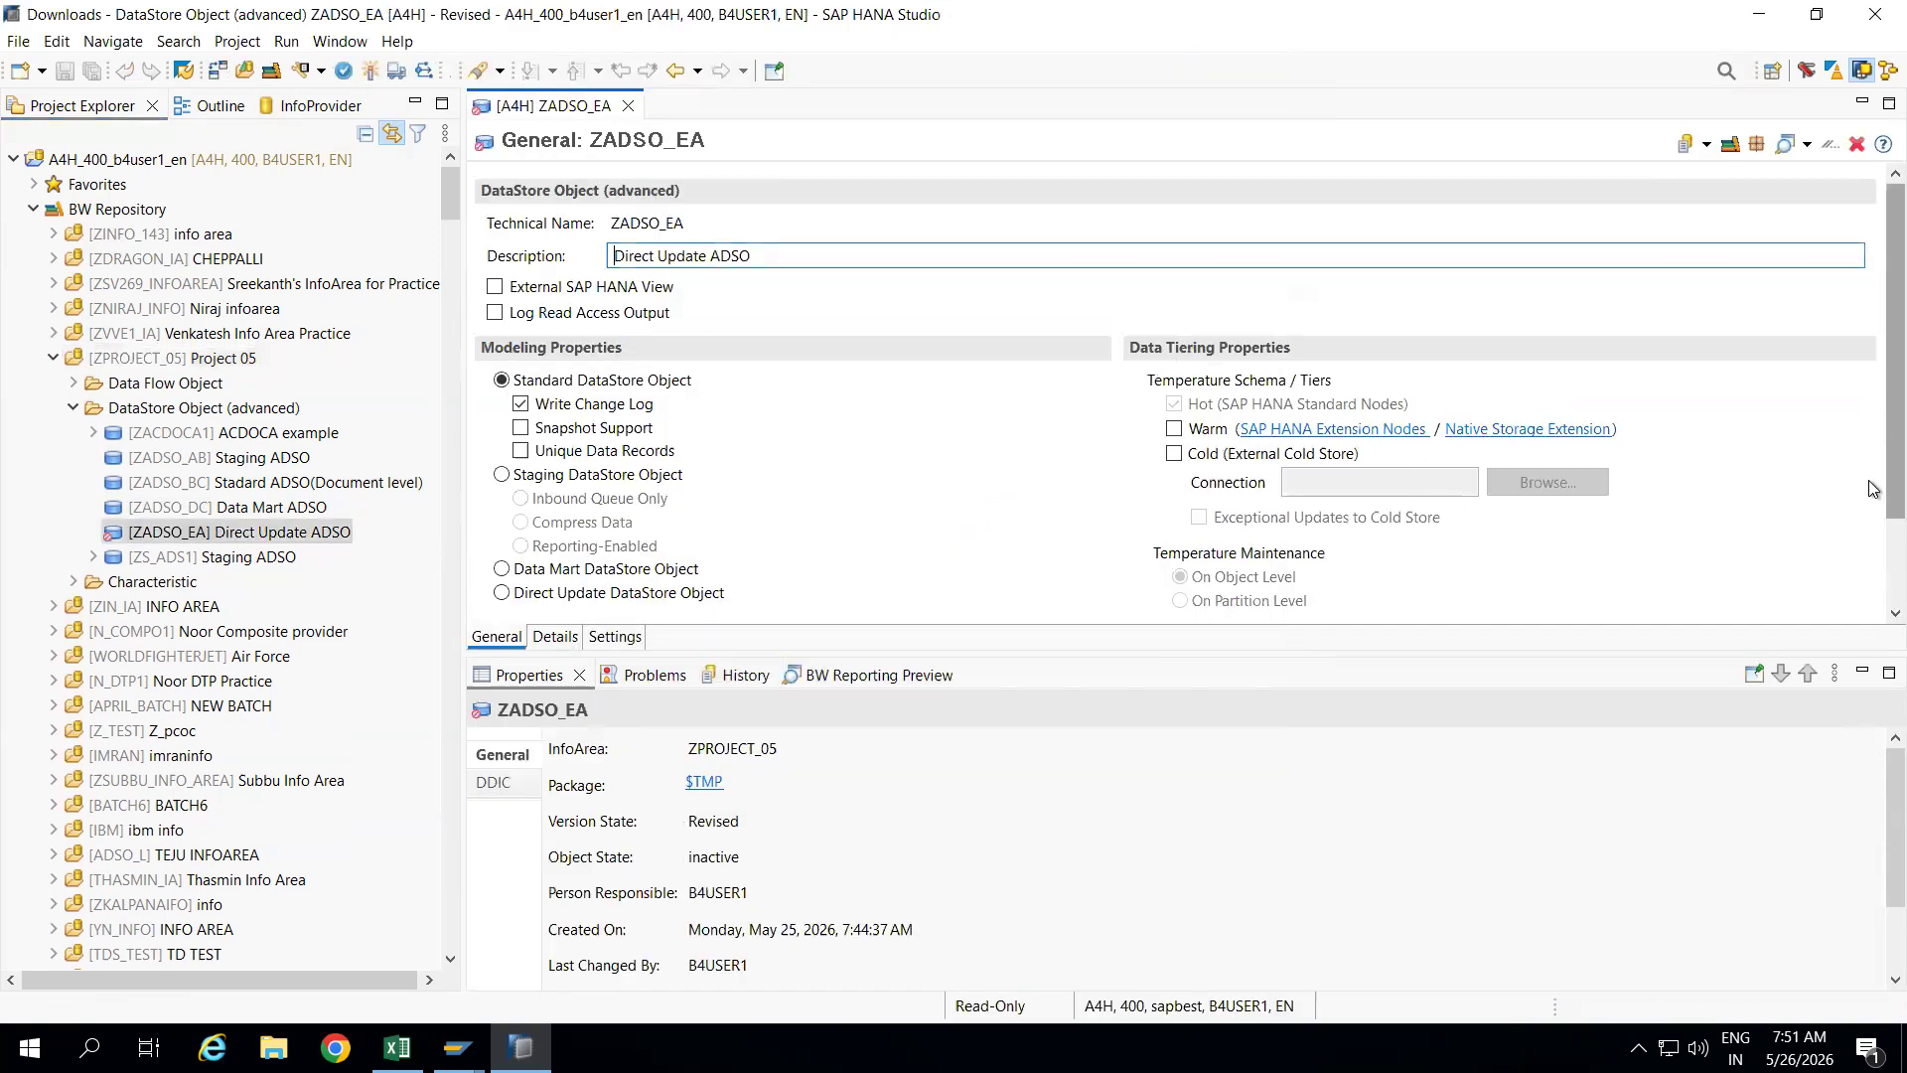
Model ZADSO_EA as a Direct Update DataStore Object and activate it after checking its key and non-key fields
scroll(1875, 491, down, 3)
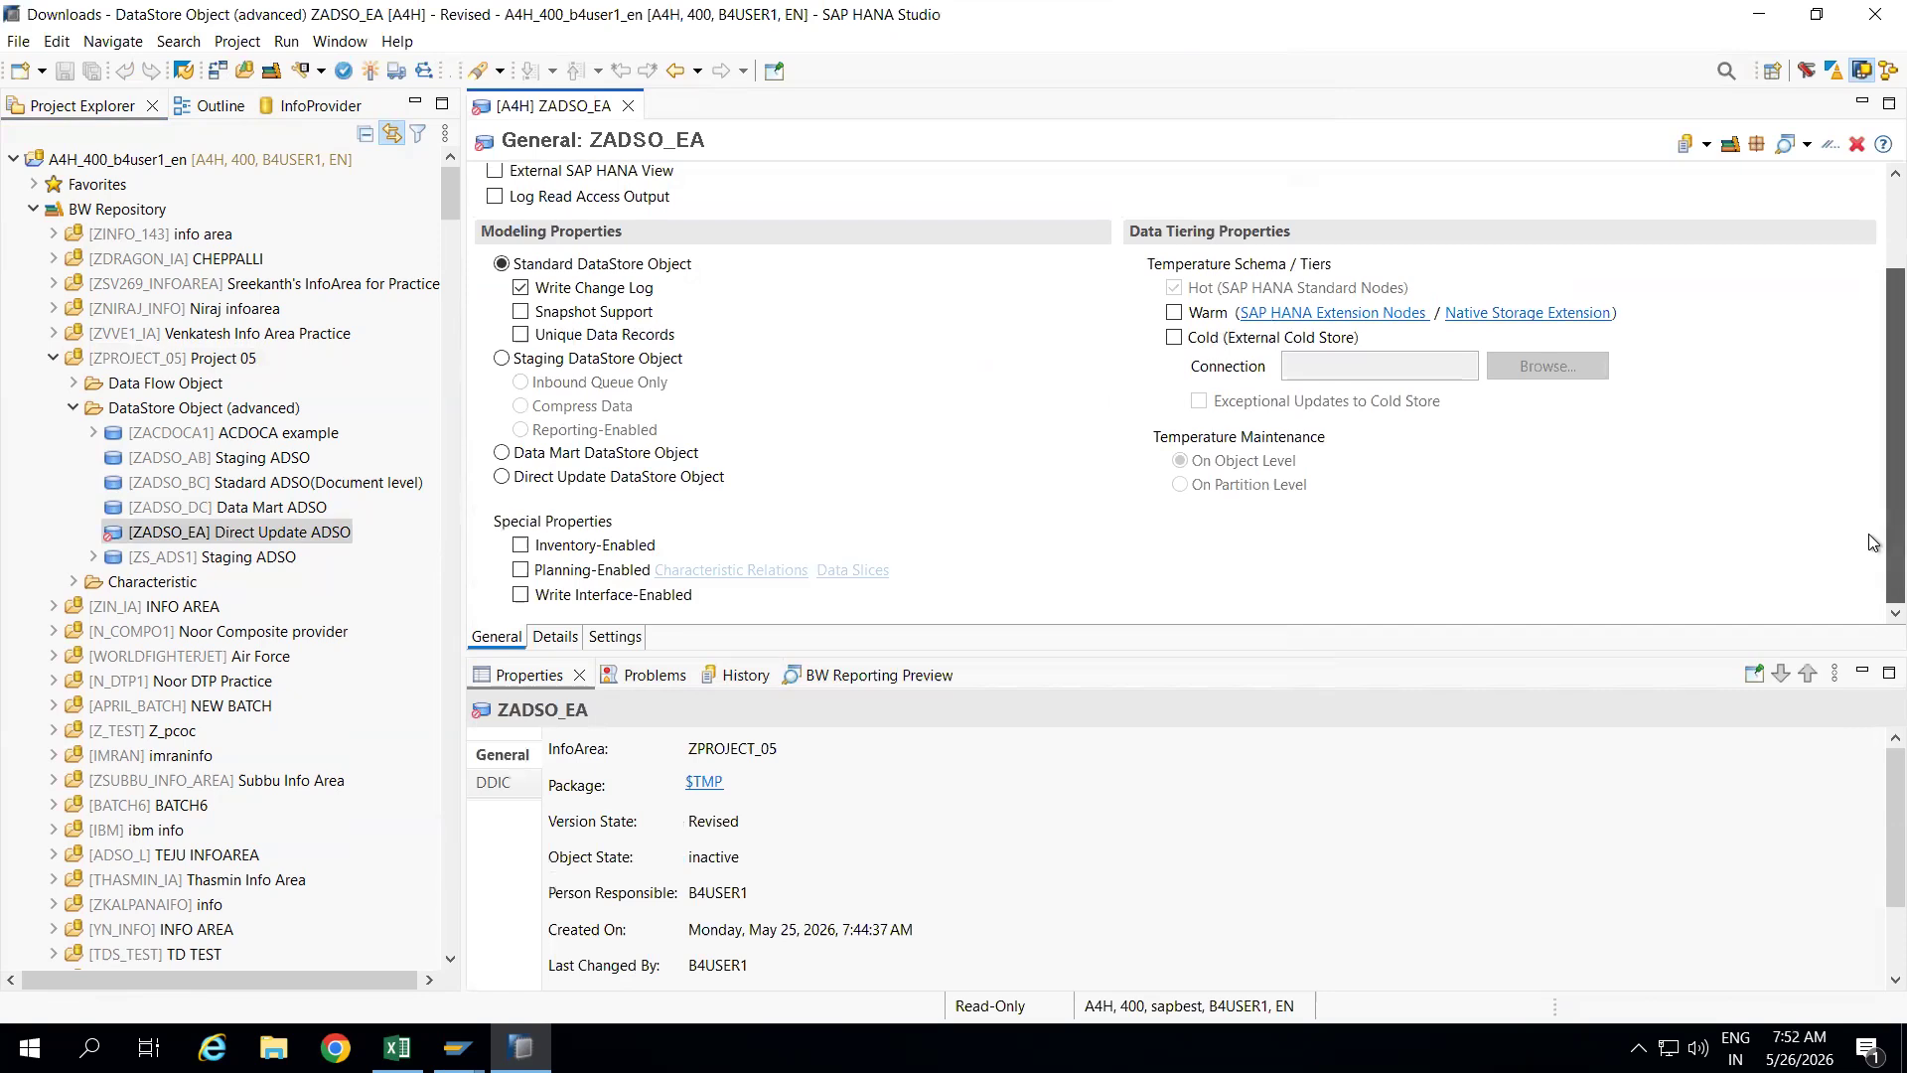
click(500, 478)
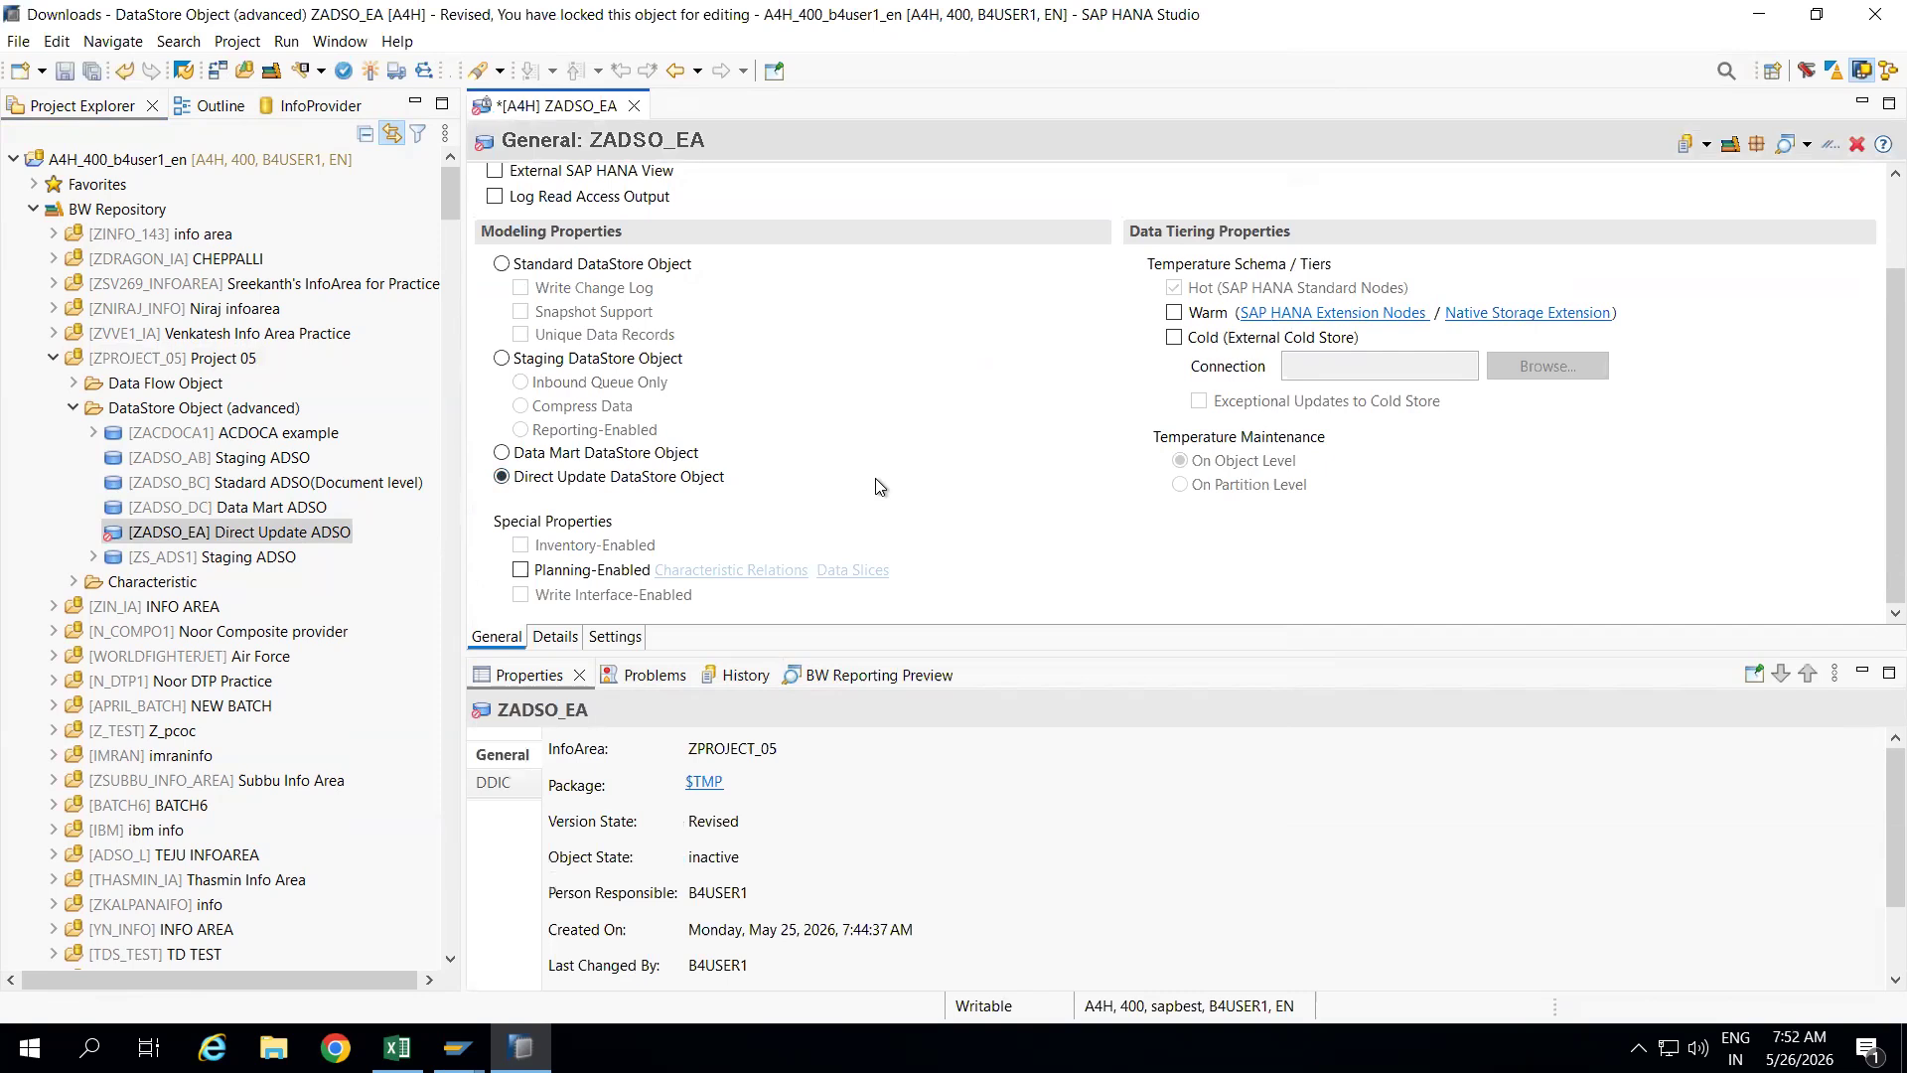
click(555, 637)
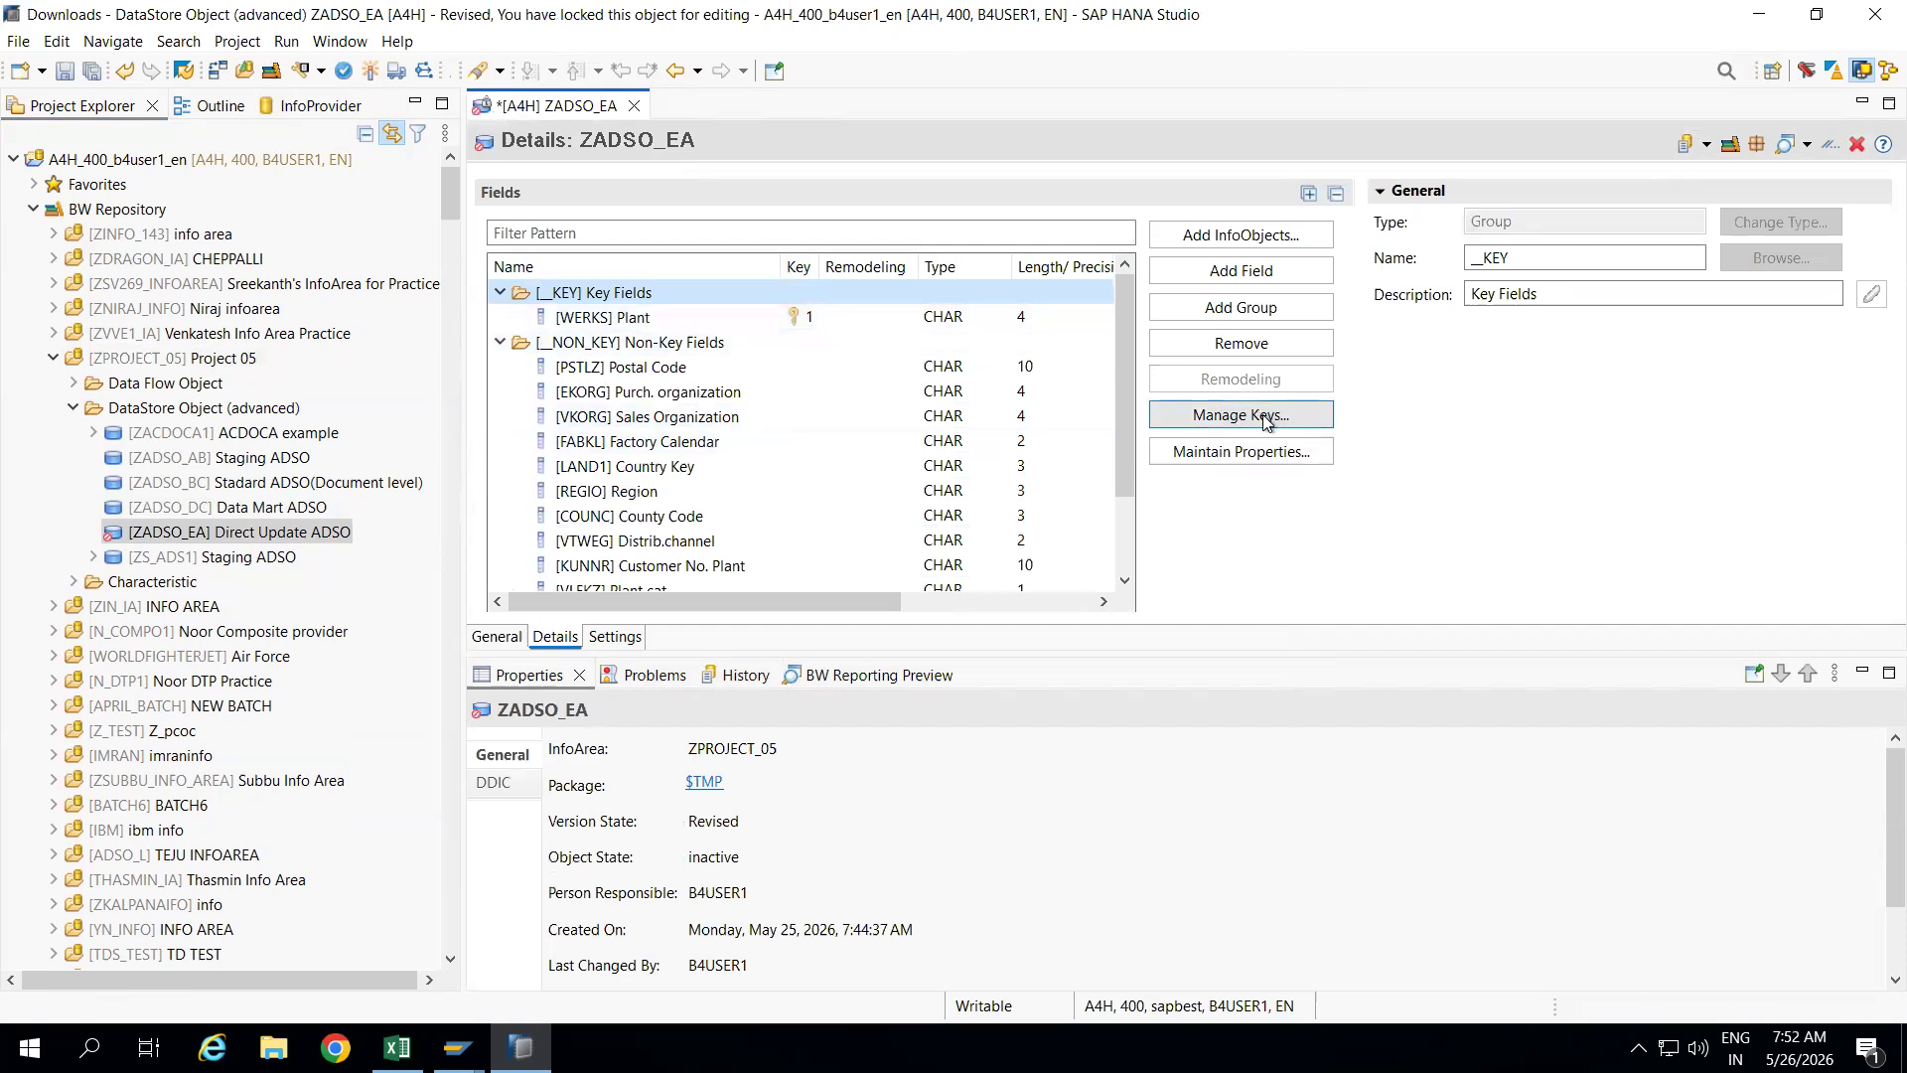
click(1130, 529)
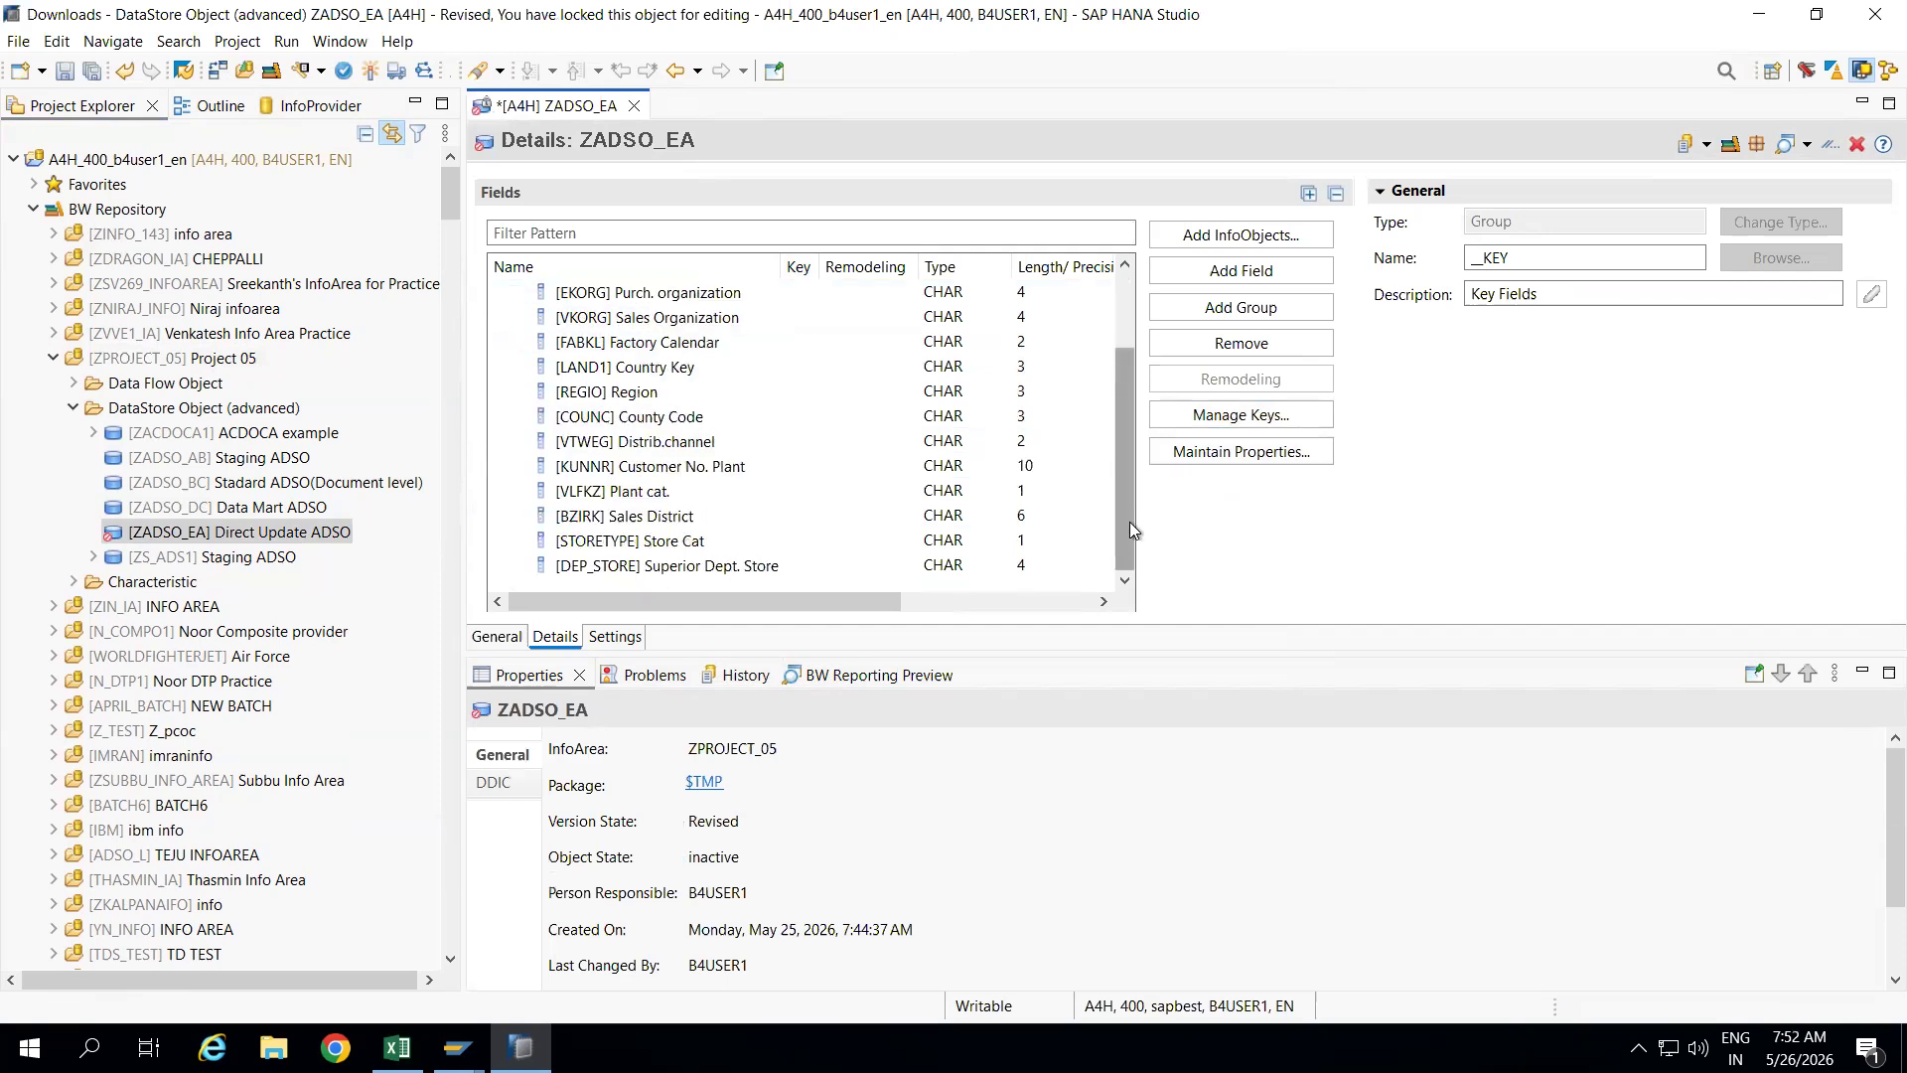
drag(1130, 521, 1130, 355)
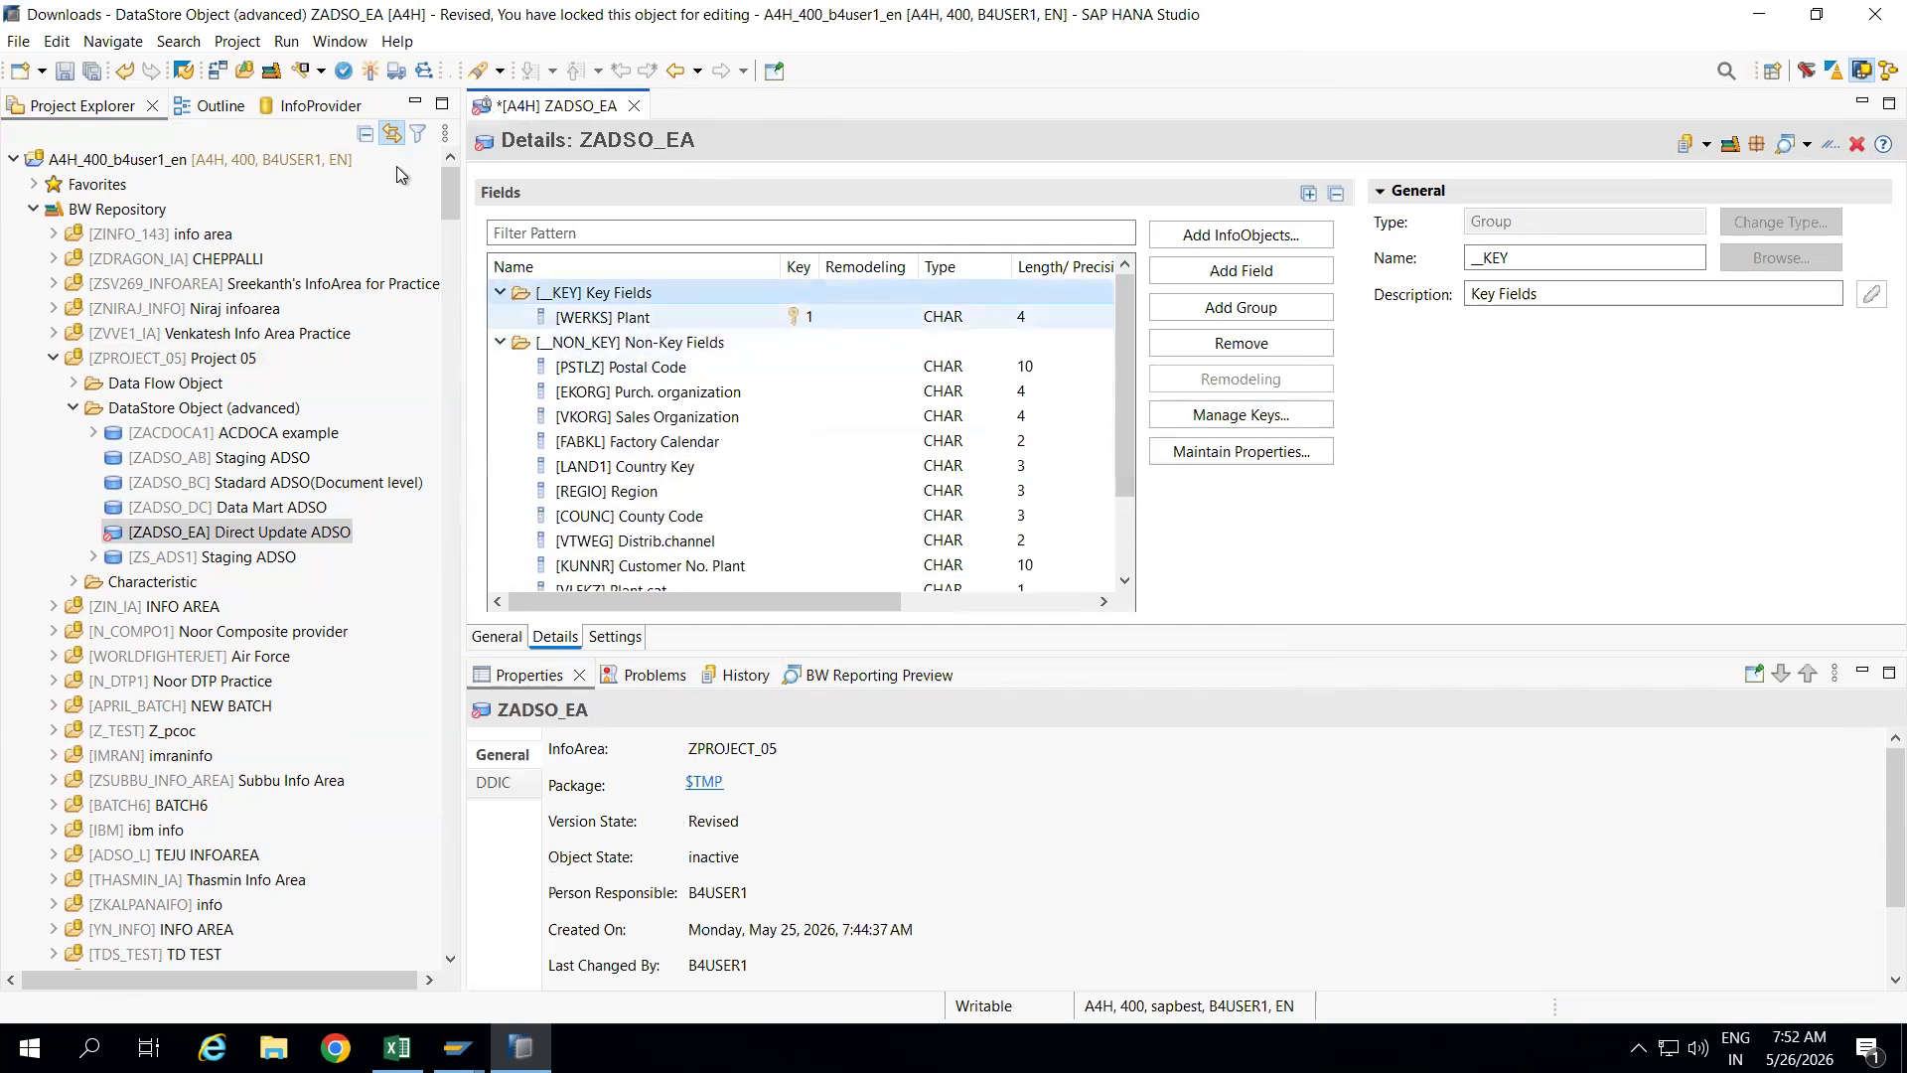
click(370, 72)
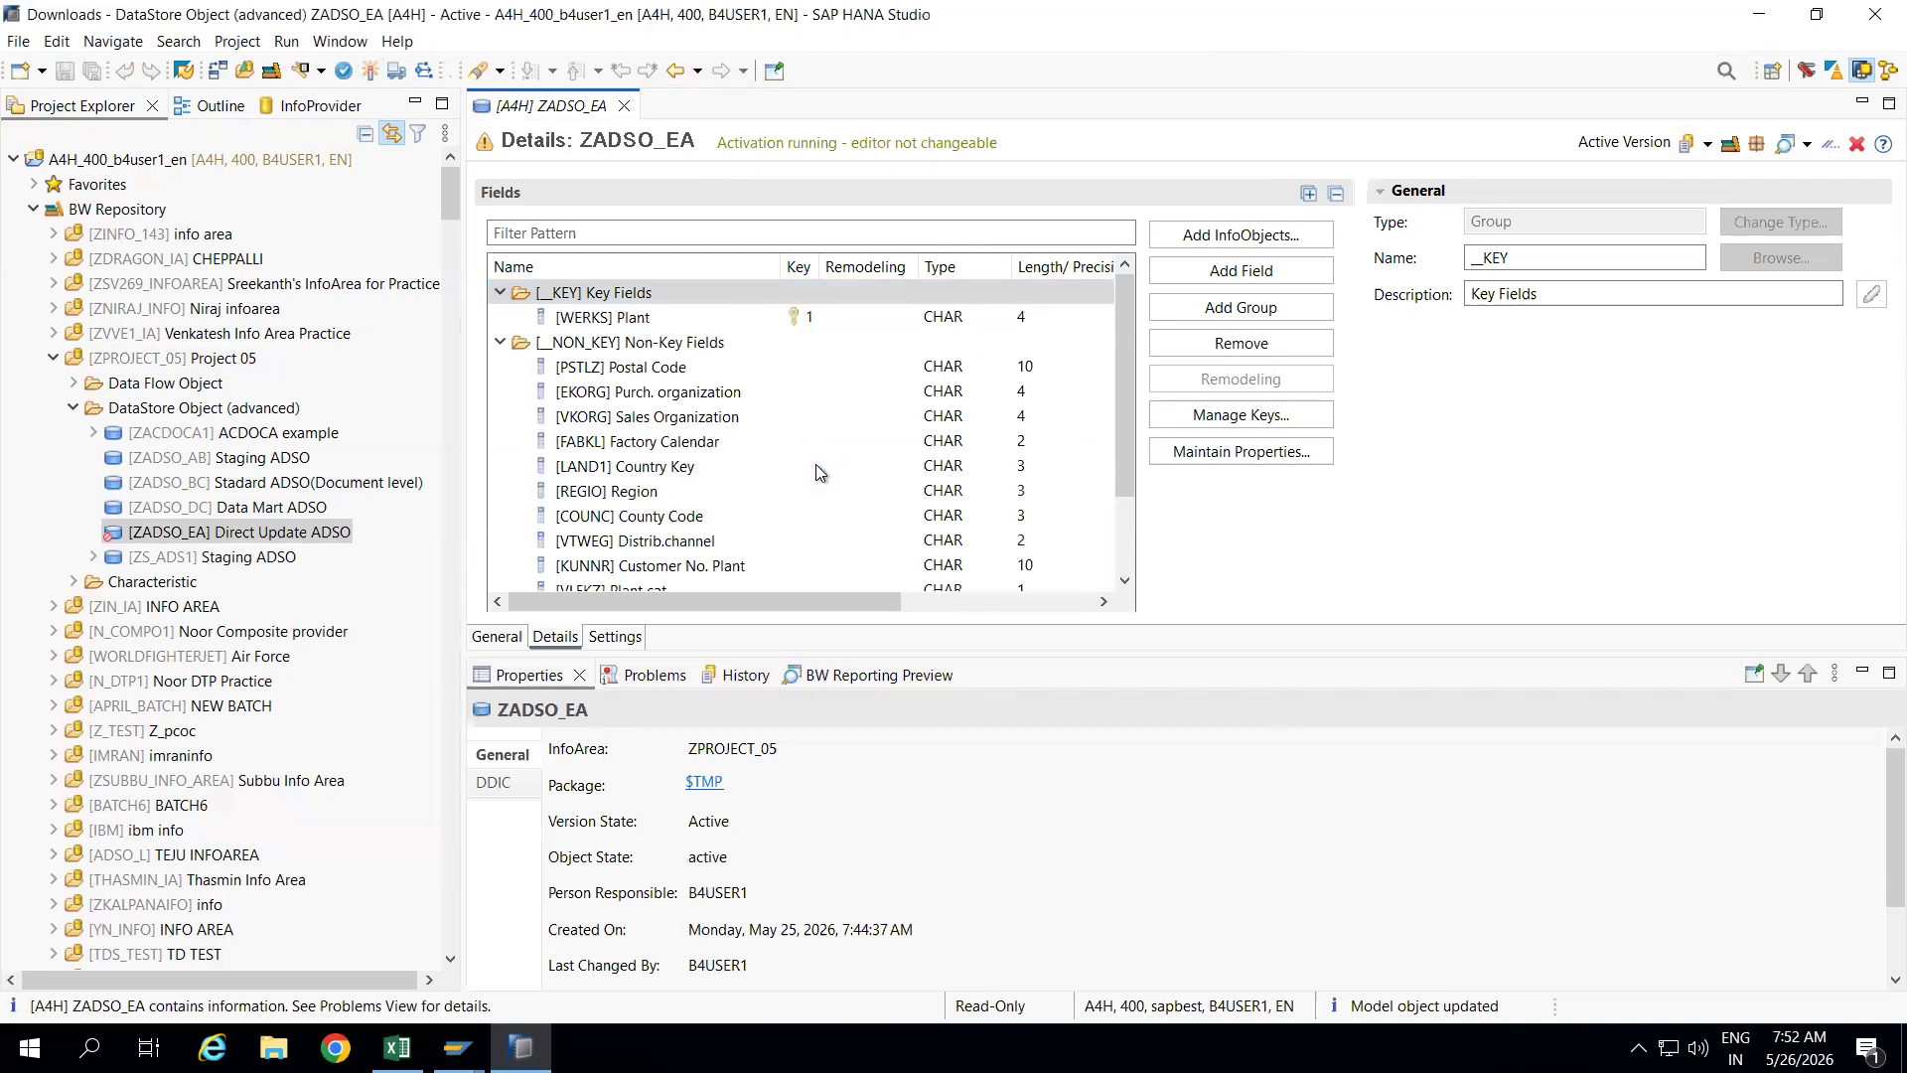
Review the DDIC table and views of ZADSO_EA in its properties, then close its editor
click(520, 676)
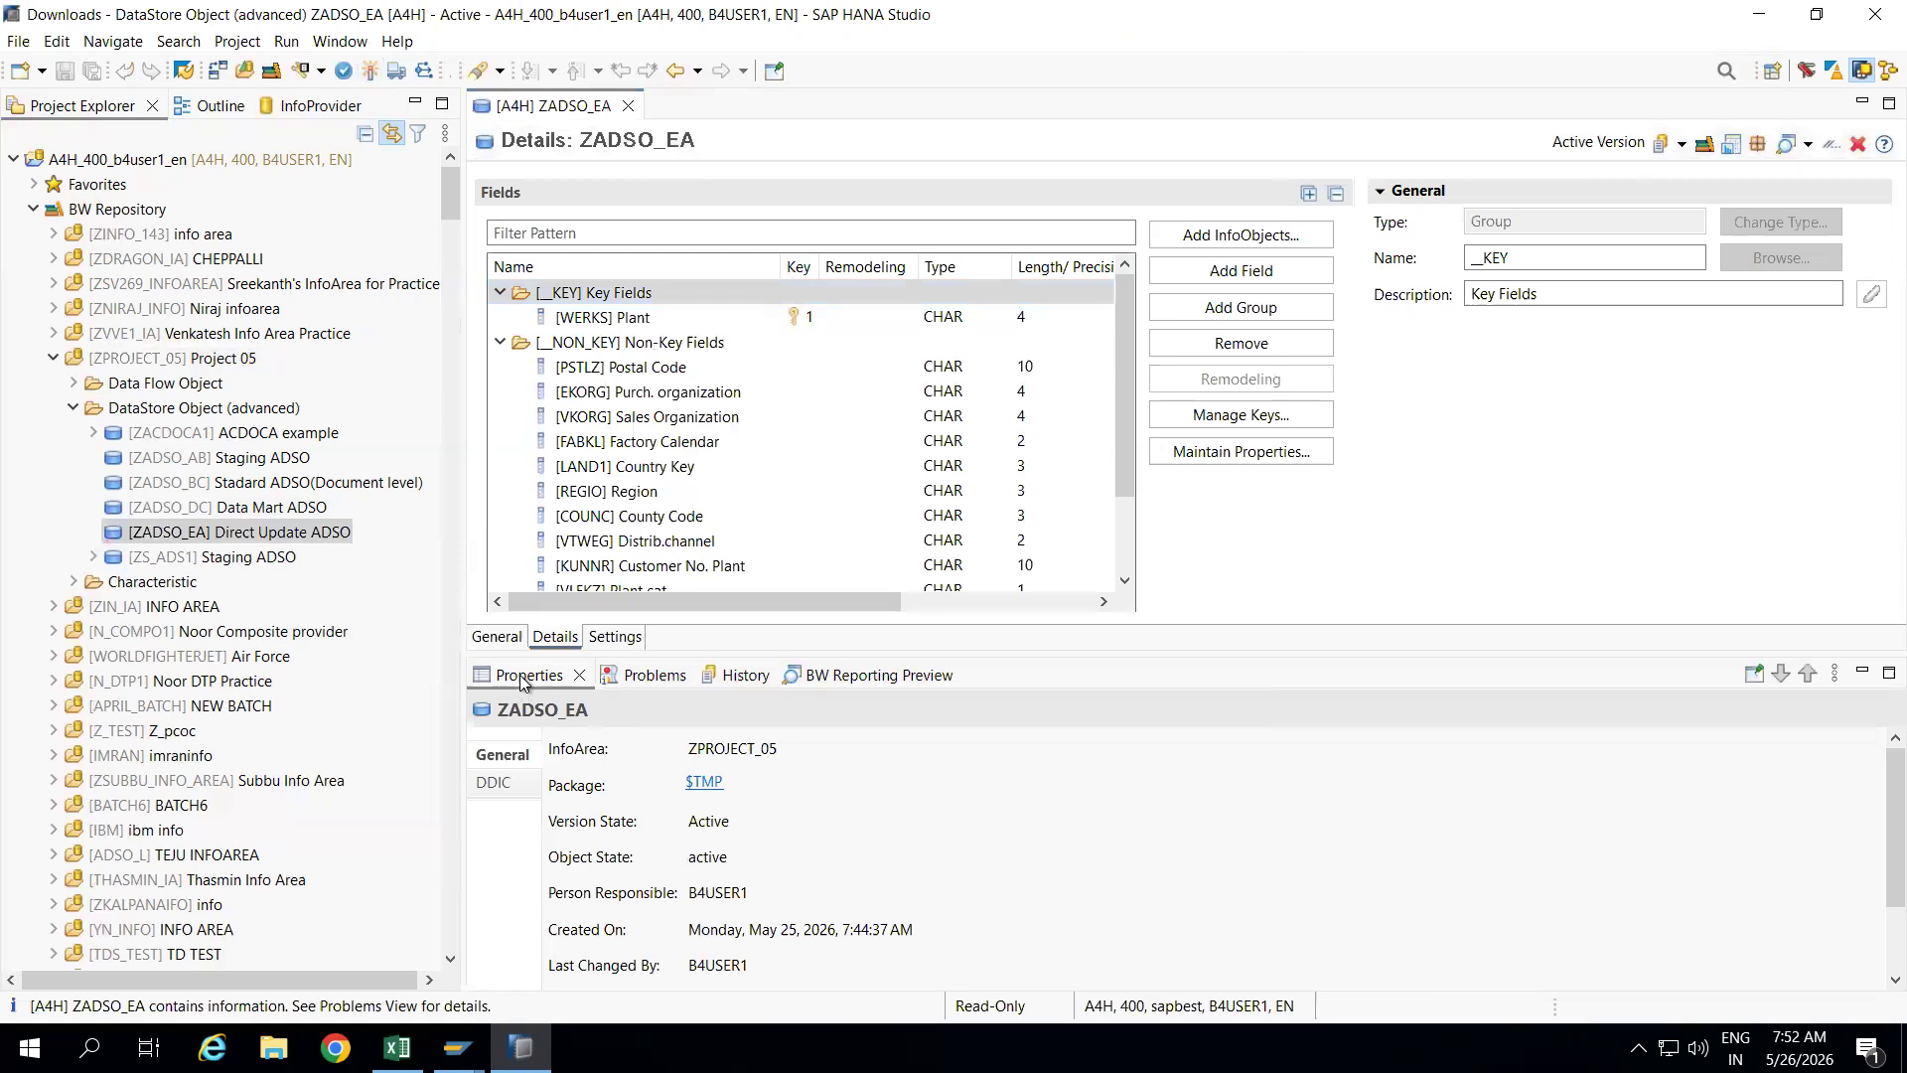
click(504, 780)
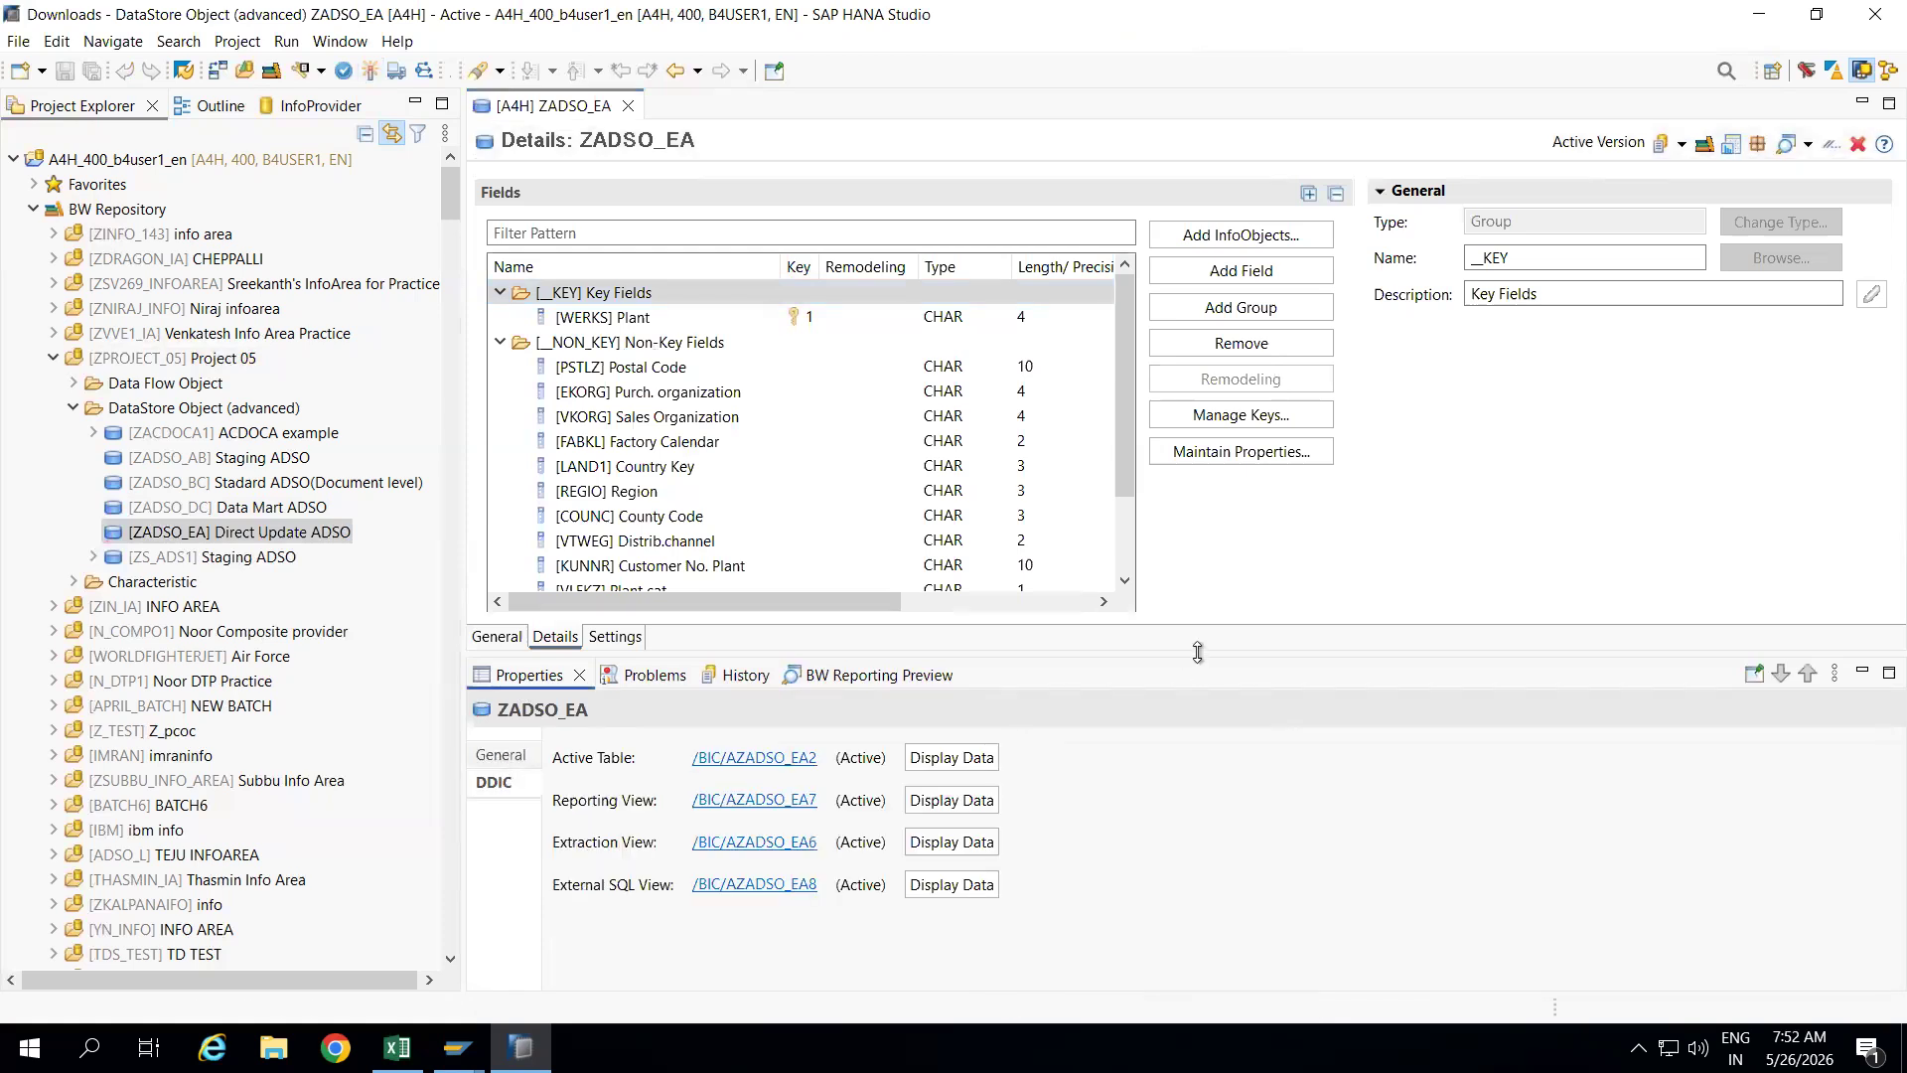
drag(1197, 652, 1197, 438)
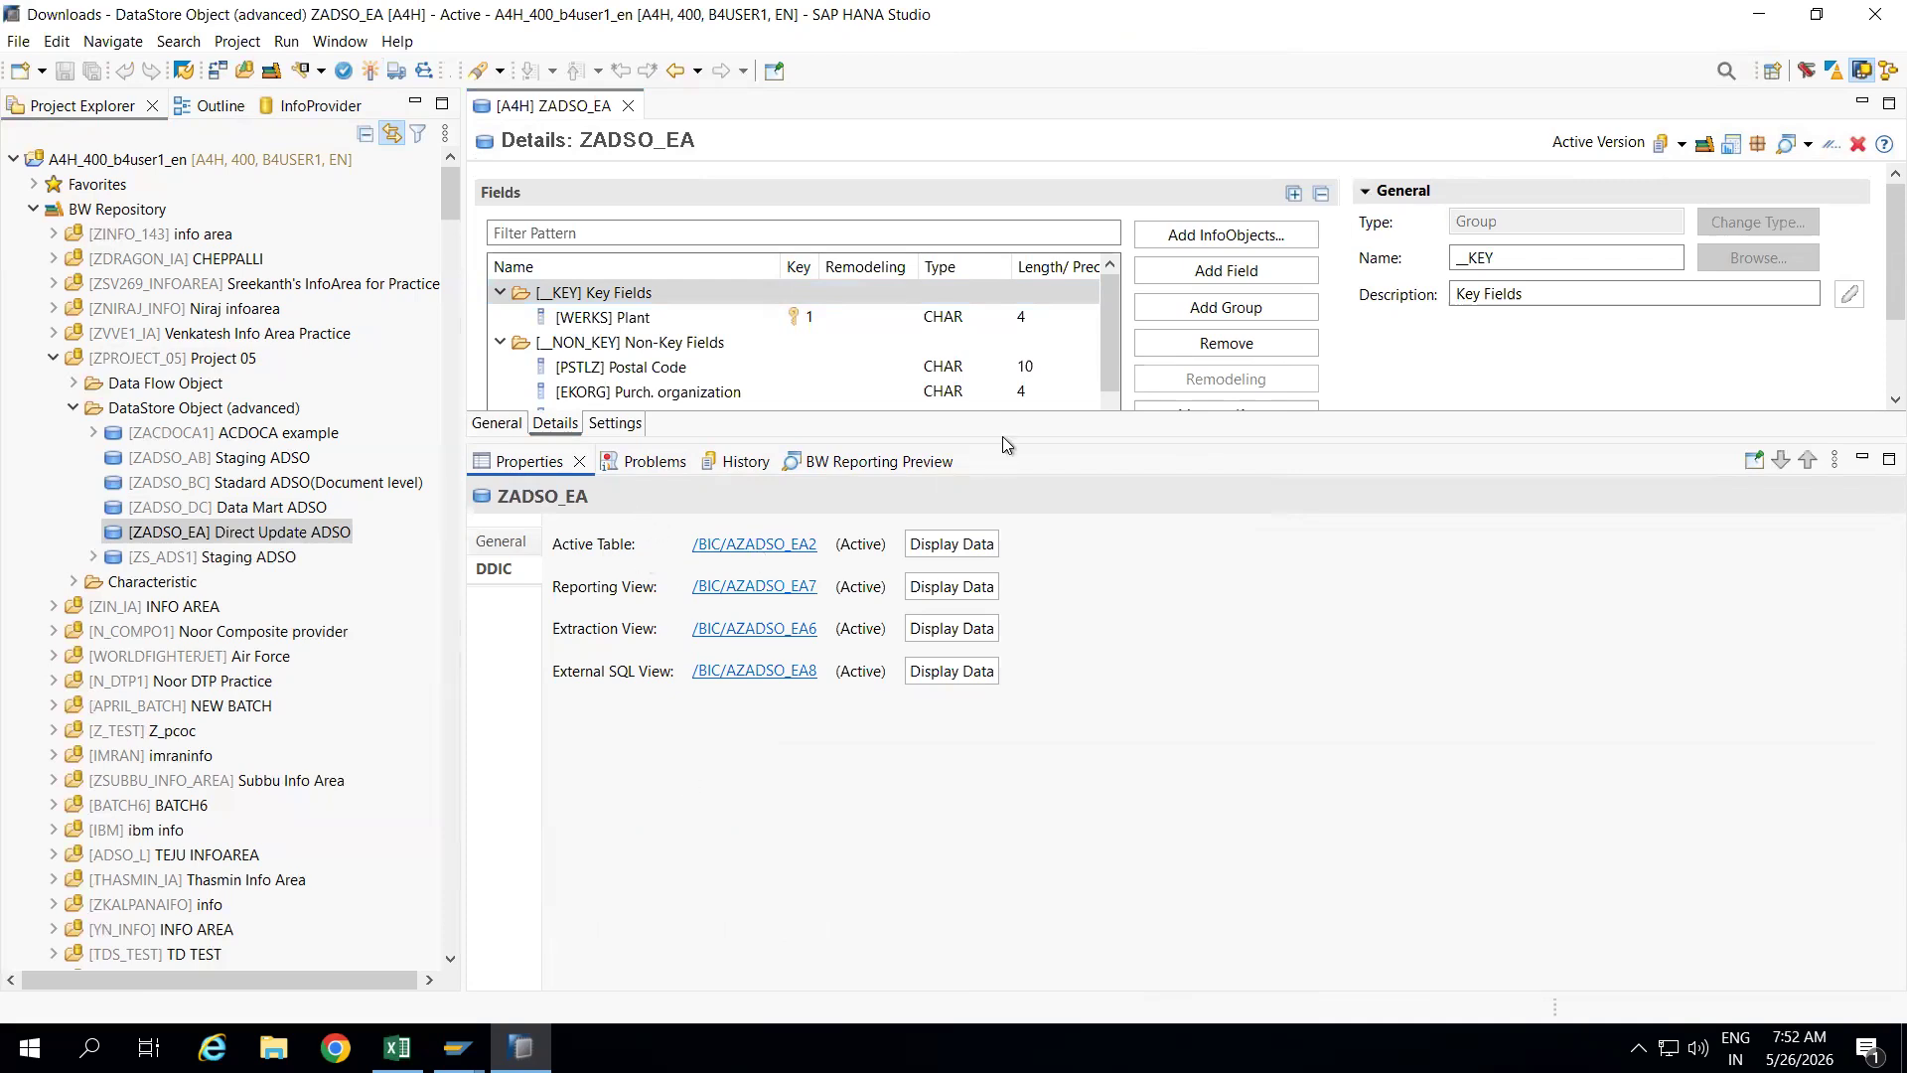
drag(1003, 438, 890, 540)
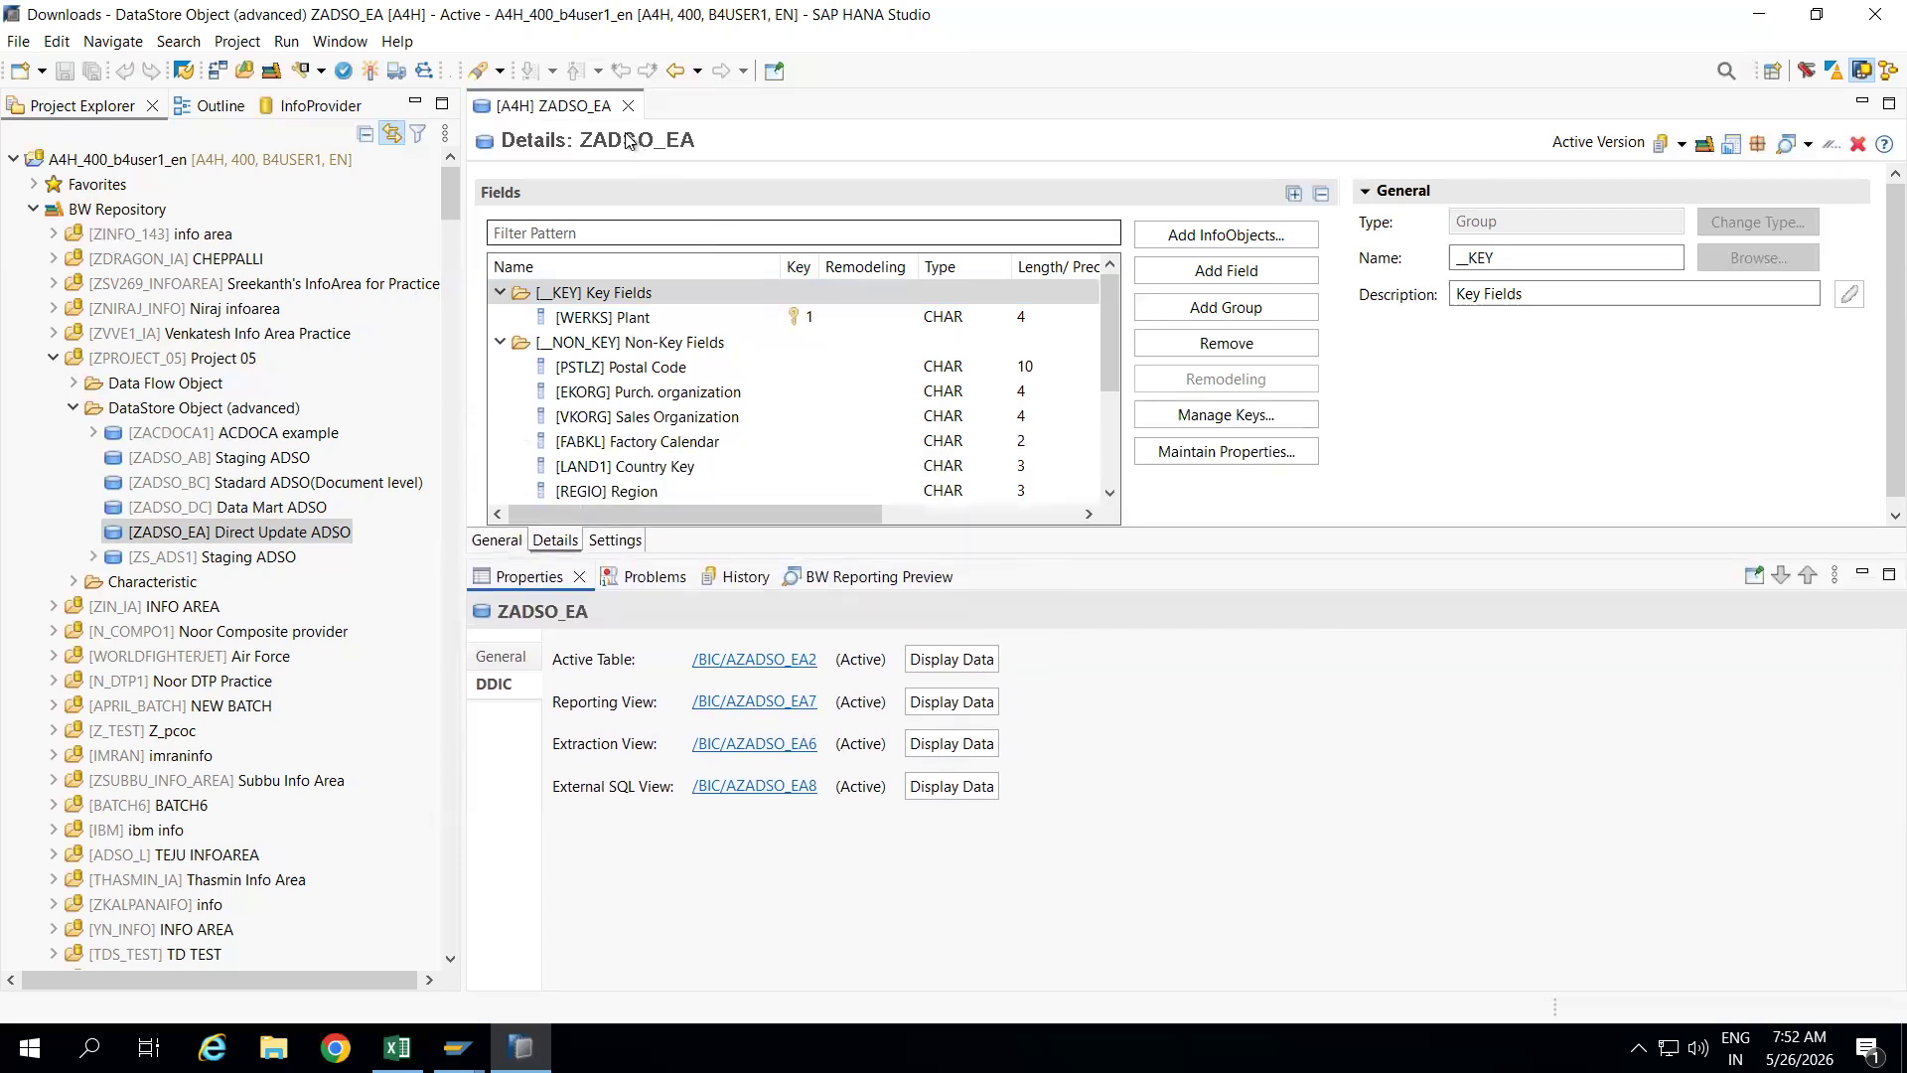
click(628, 106)
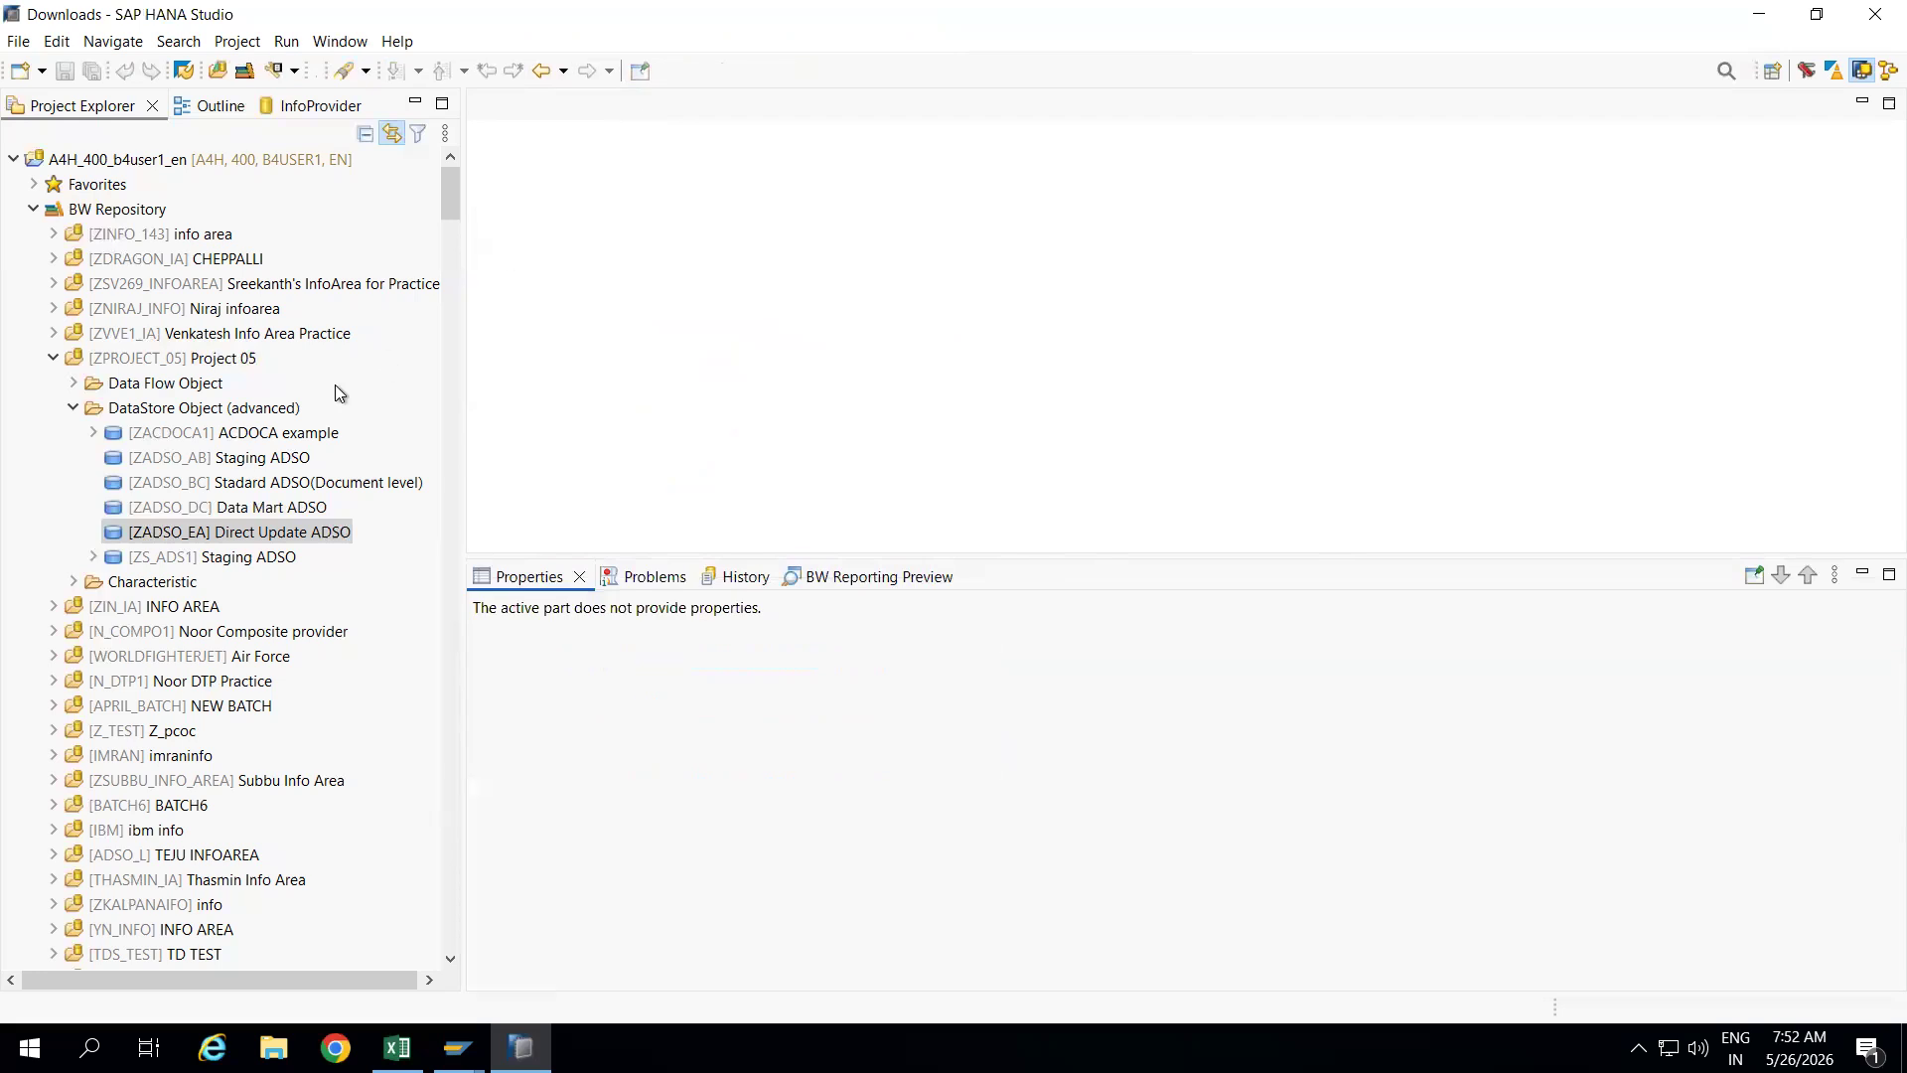
Start a new DataStore Object (advanced) in ZPROJECT_05 named ZADSO_EB with the description "Staging ADSO"
click(174, 360)
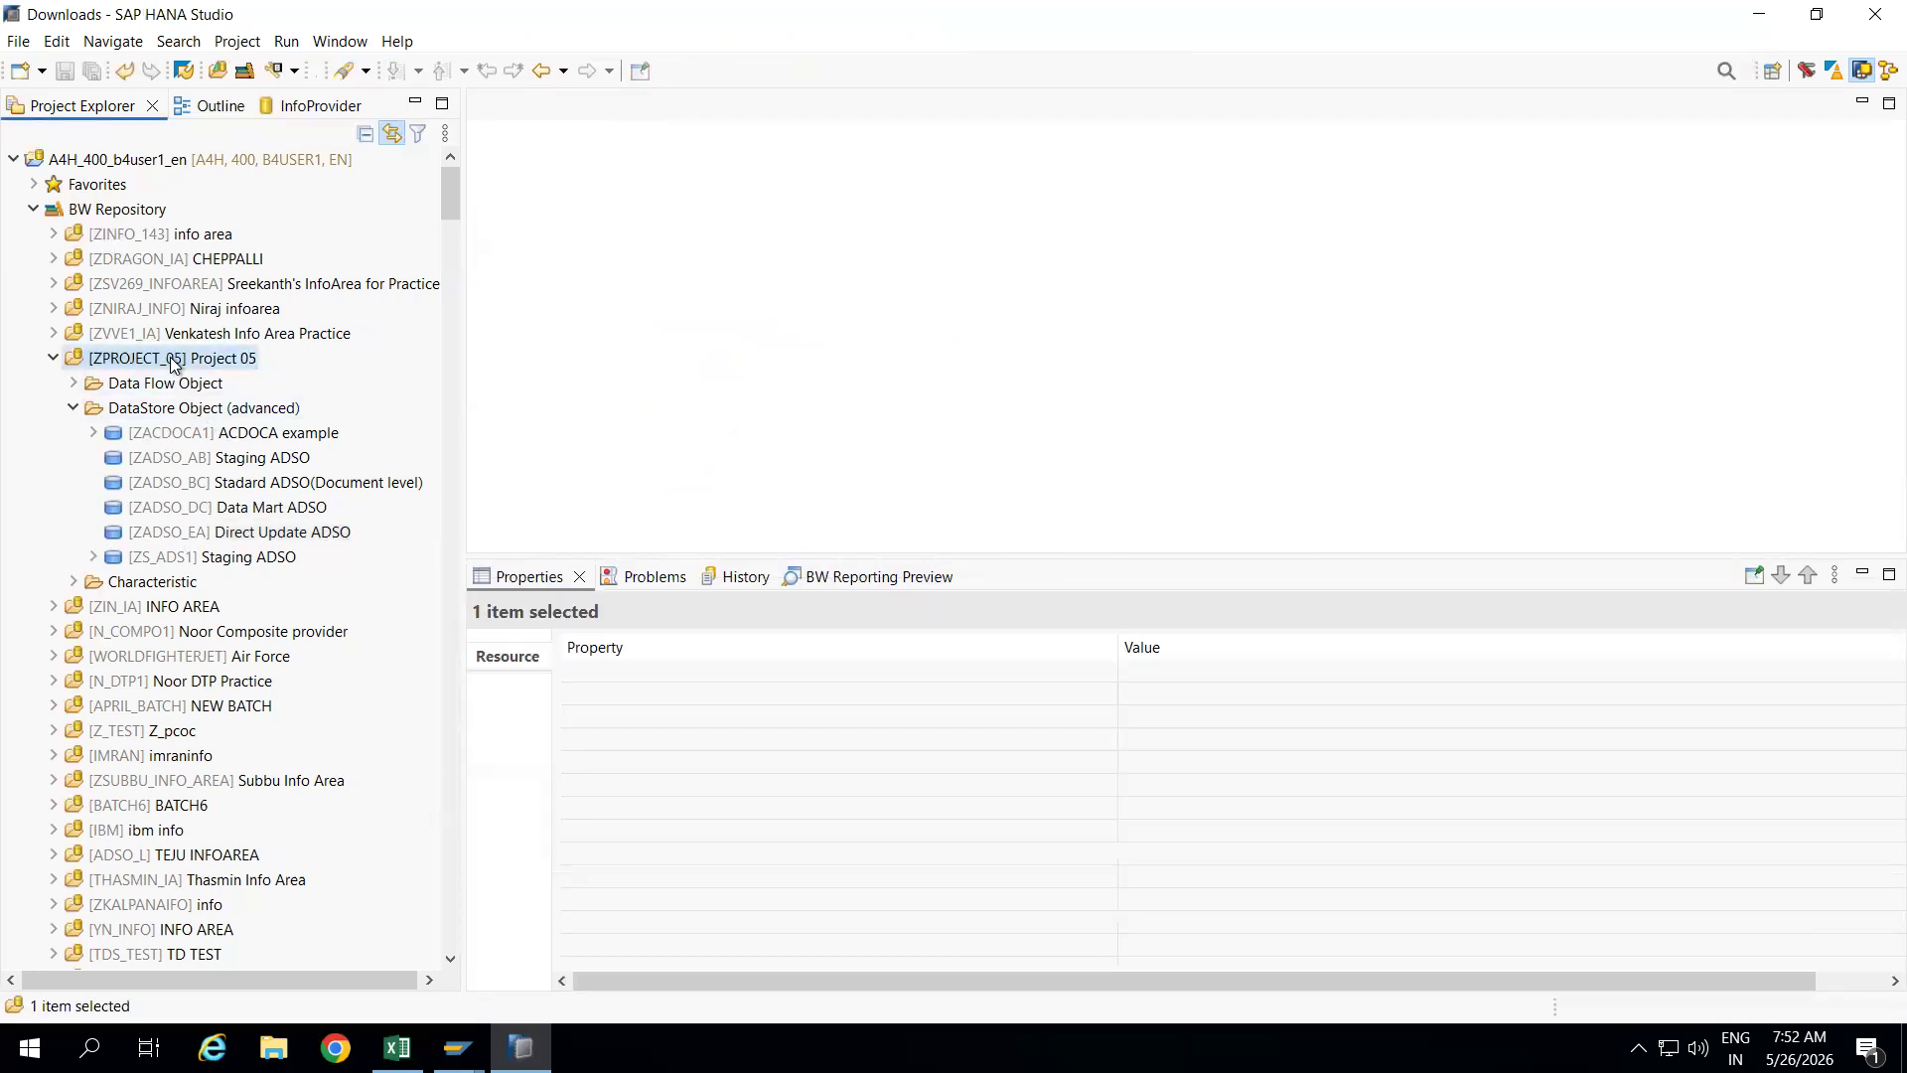
right_click(171, 361)
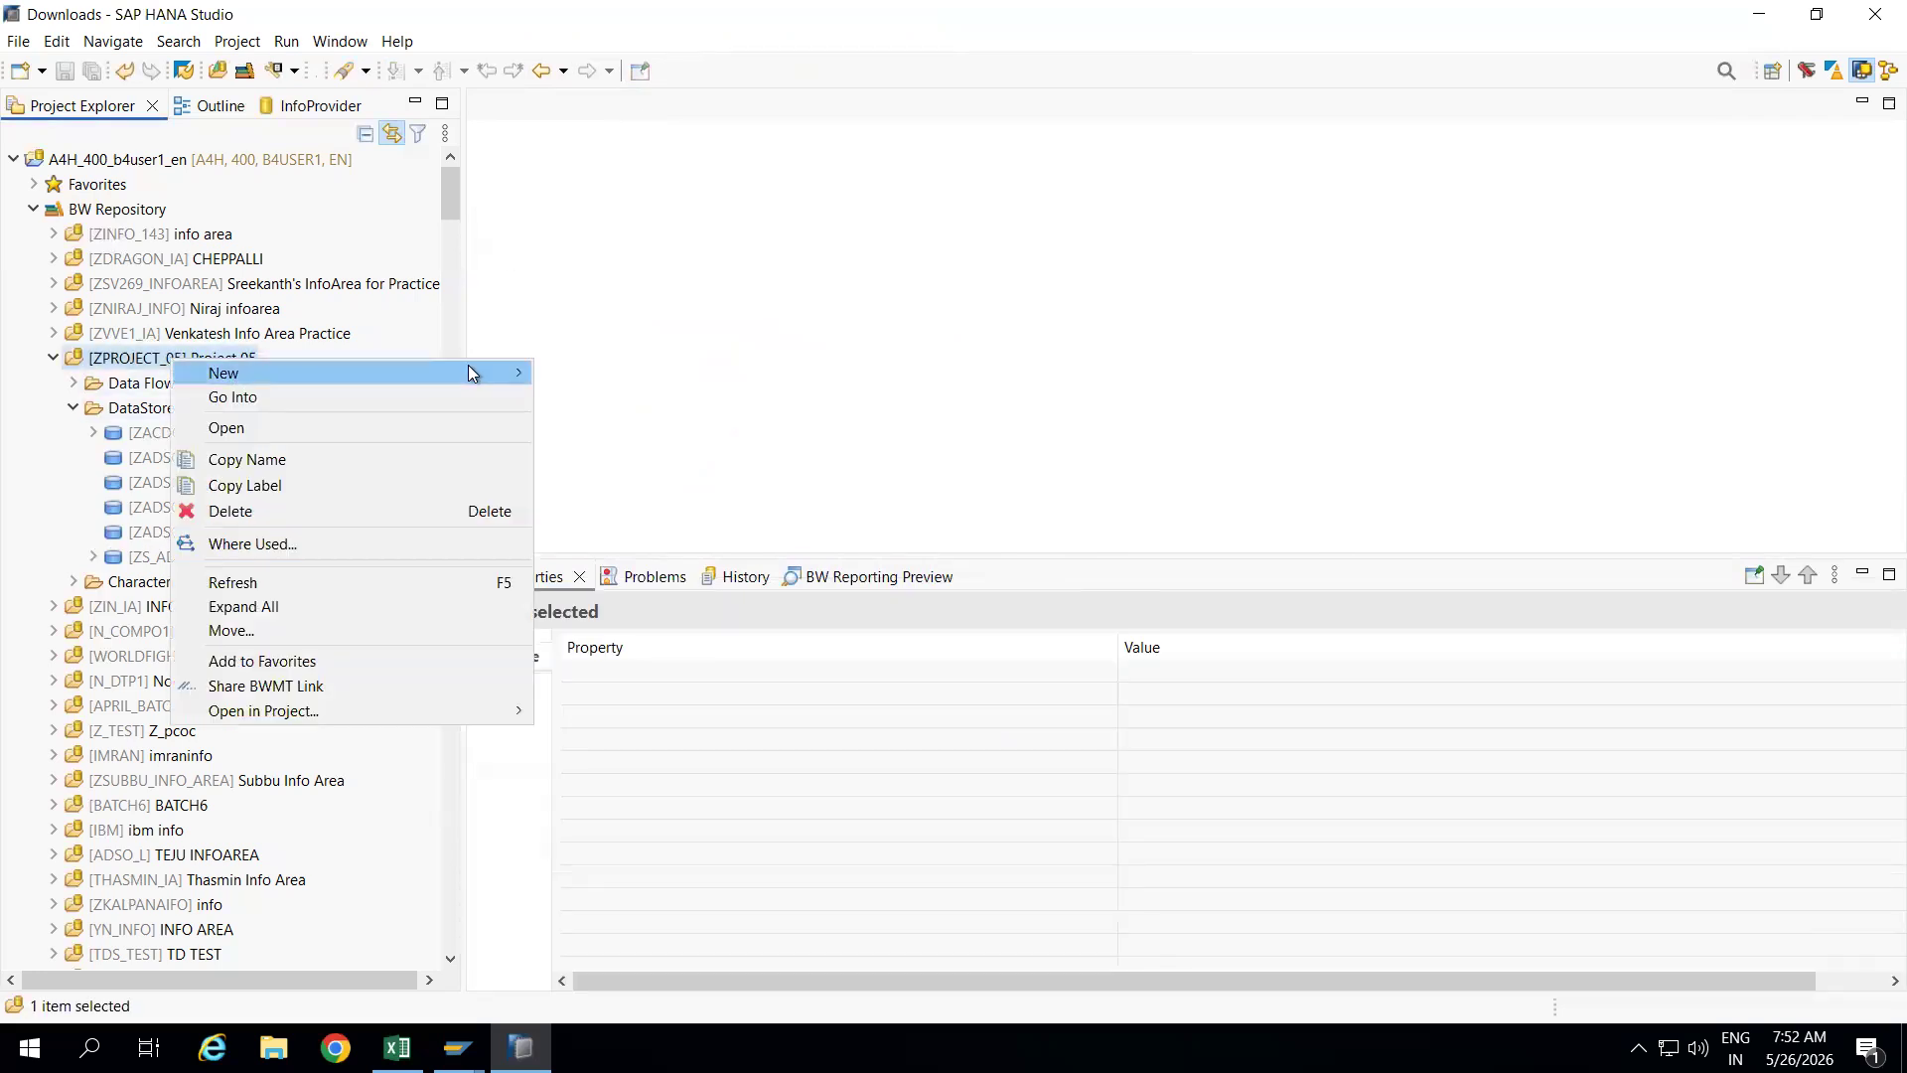
mouse_move(469, 367)
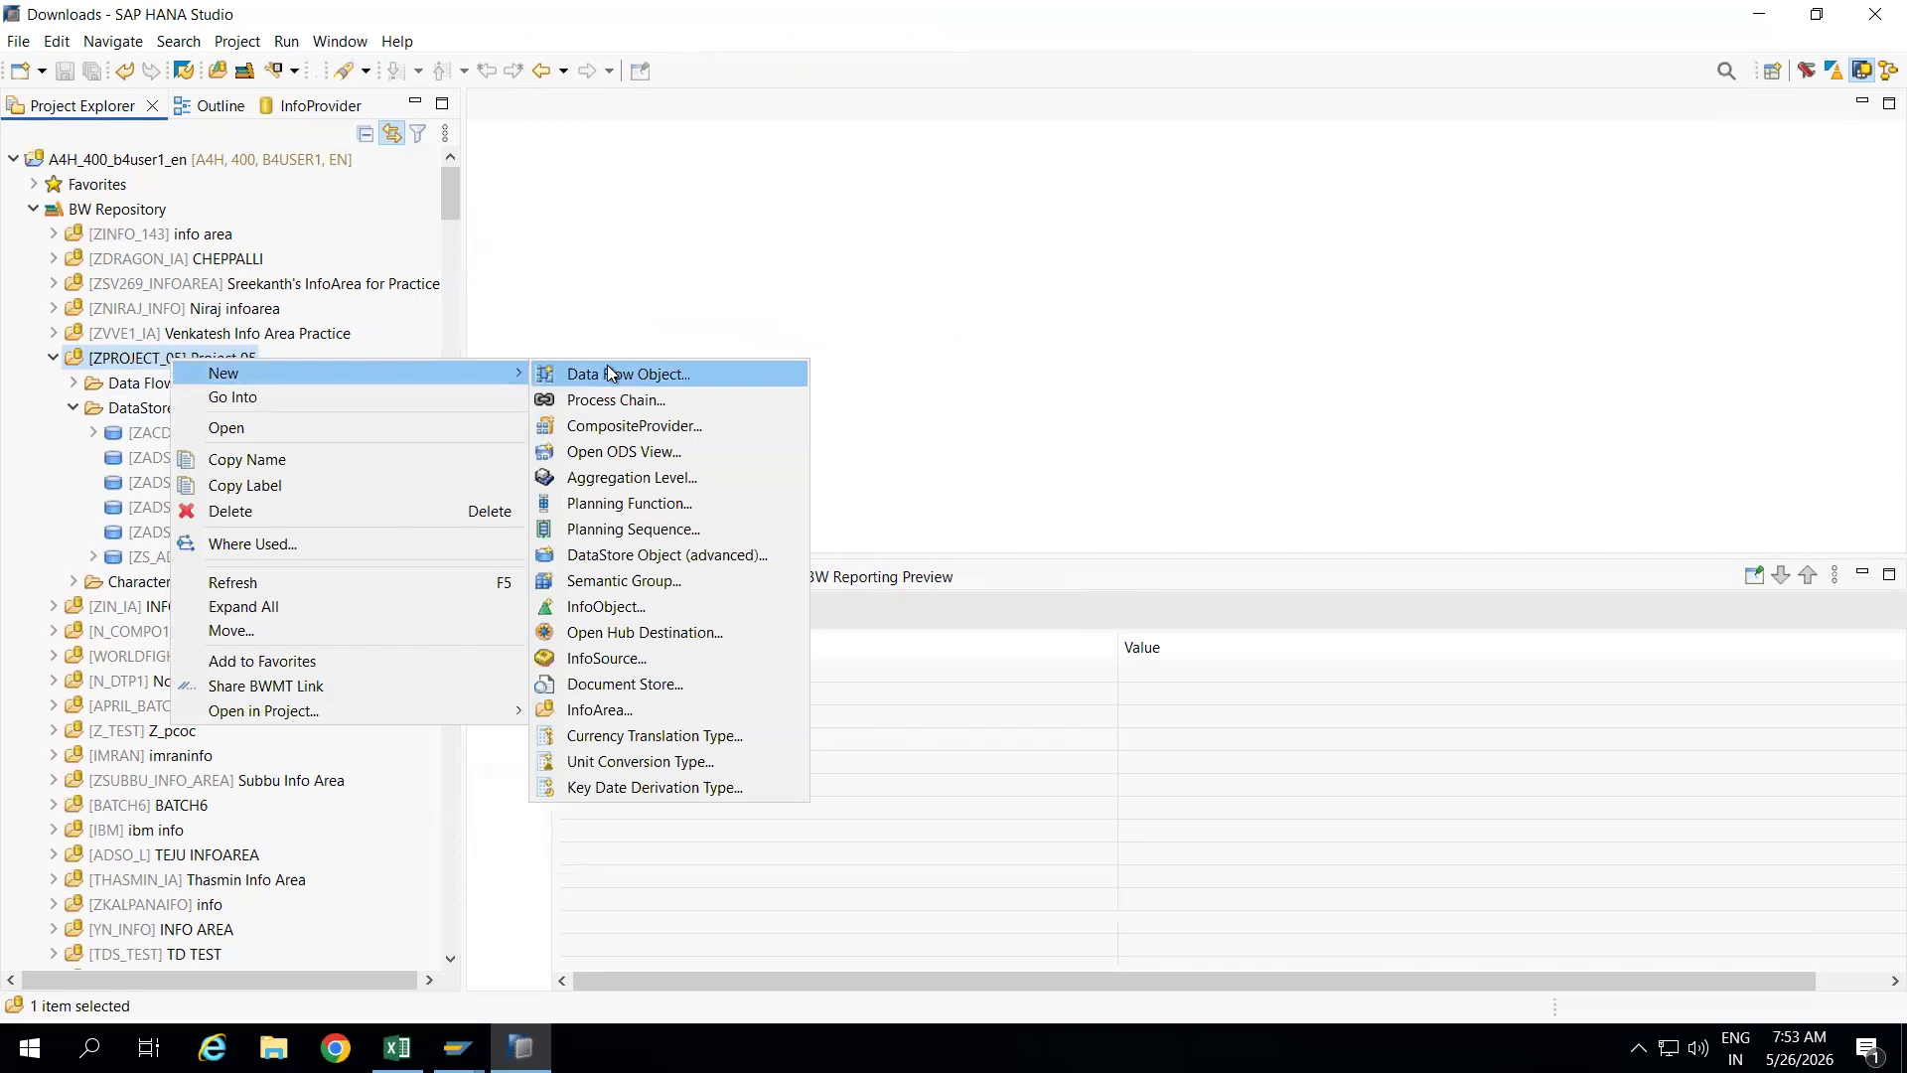
click(629, 557)
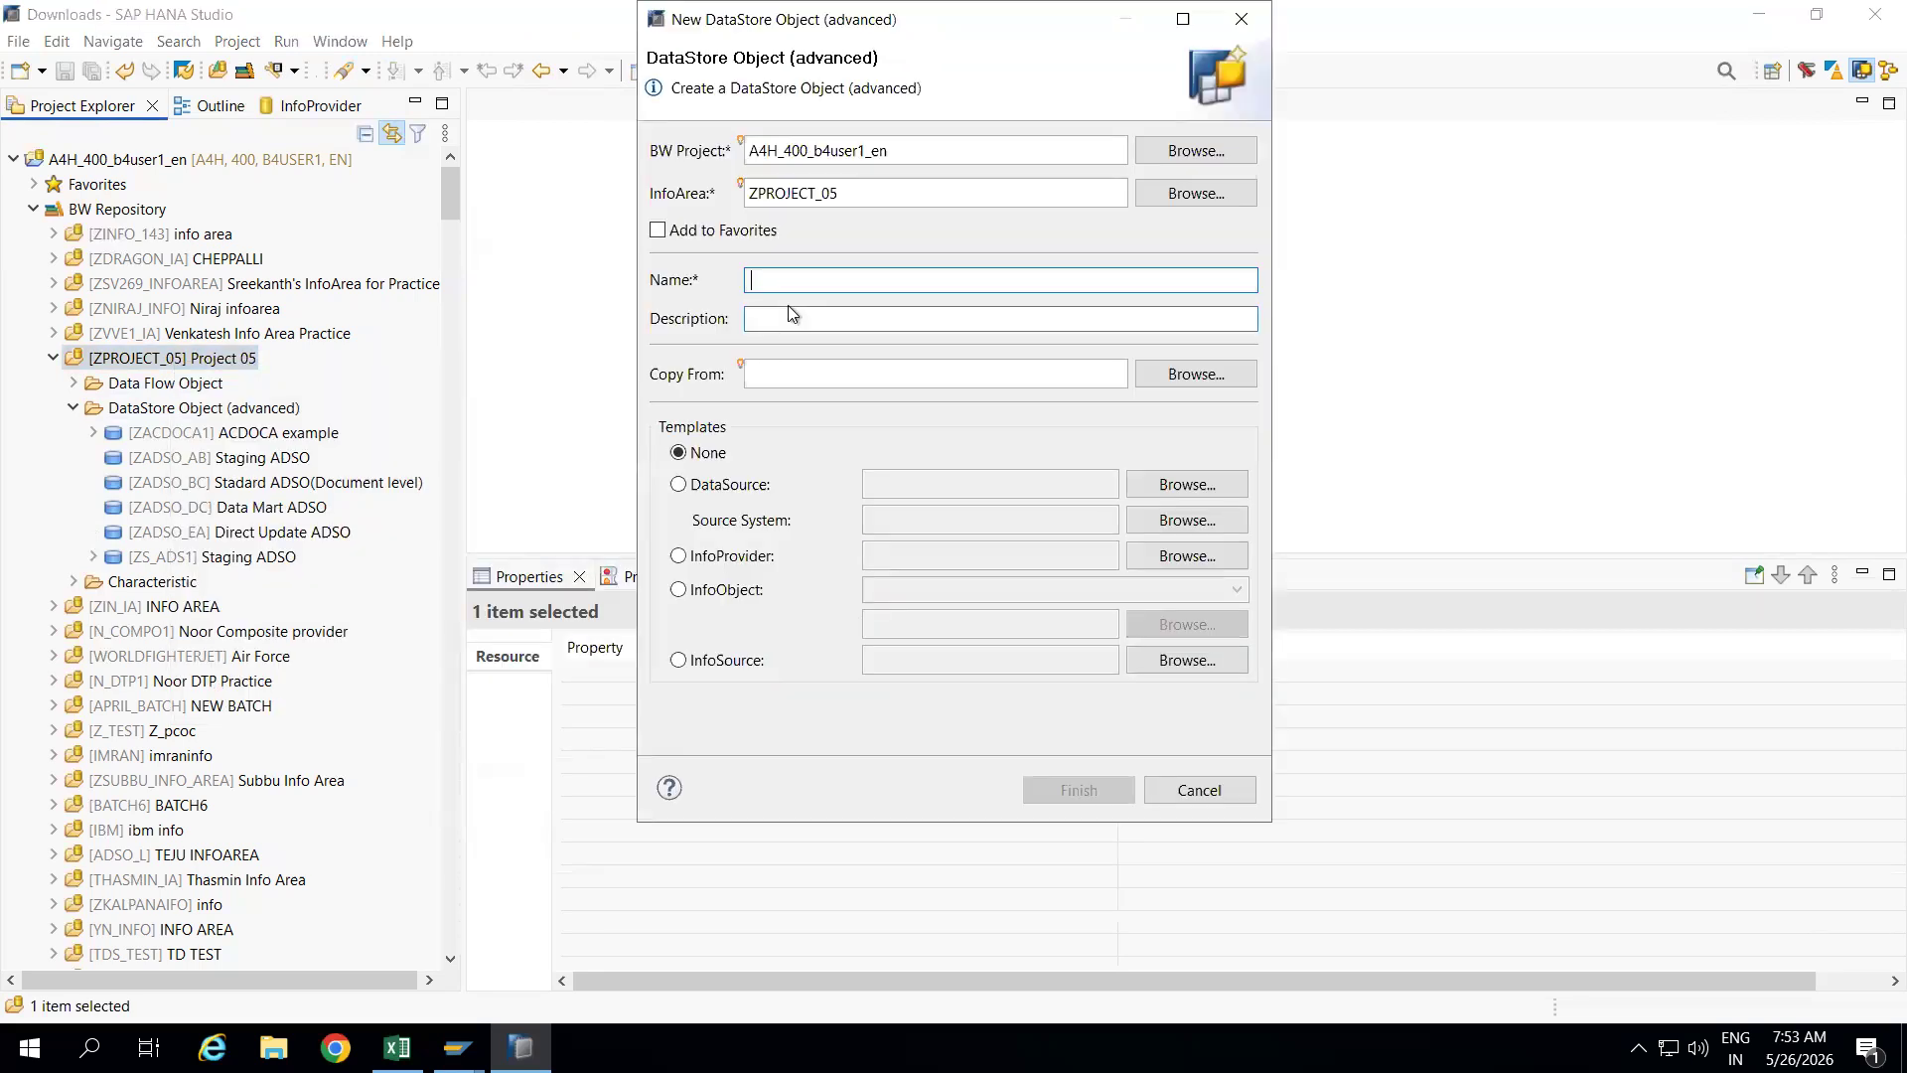
text(ZADSO_EB)
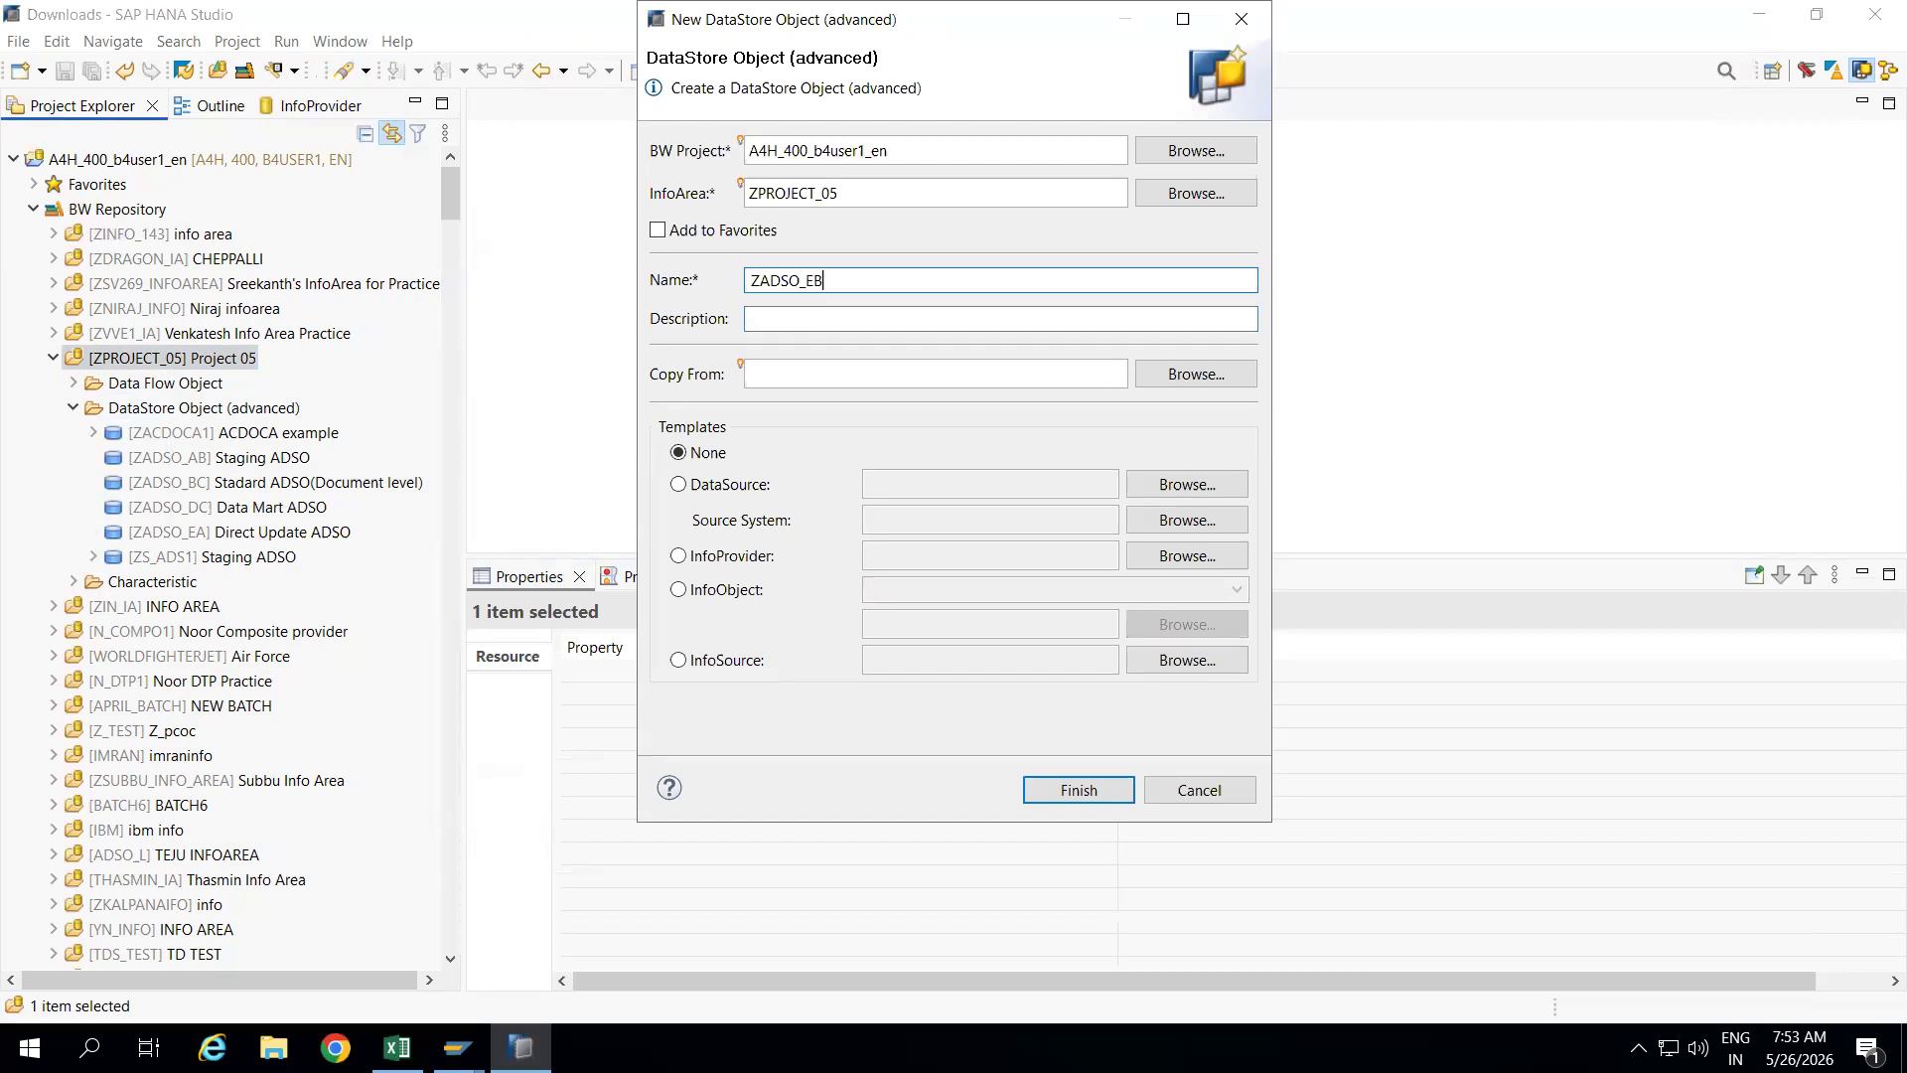
click(801, 325)
text(Staging ADSO)
Use DataSource 0PLANT_ATTR from source system S41909_ODP as the template for ZADSO_EB and finish creating it
click(694, 483)
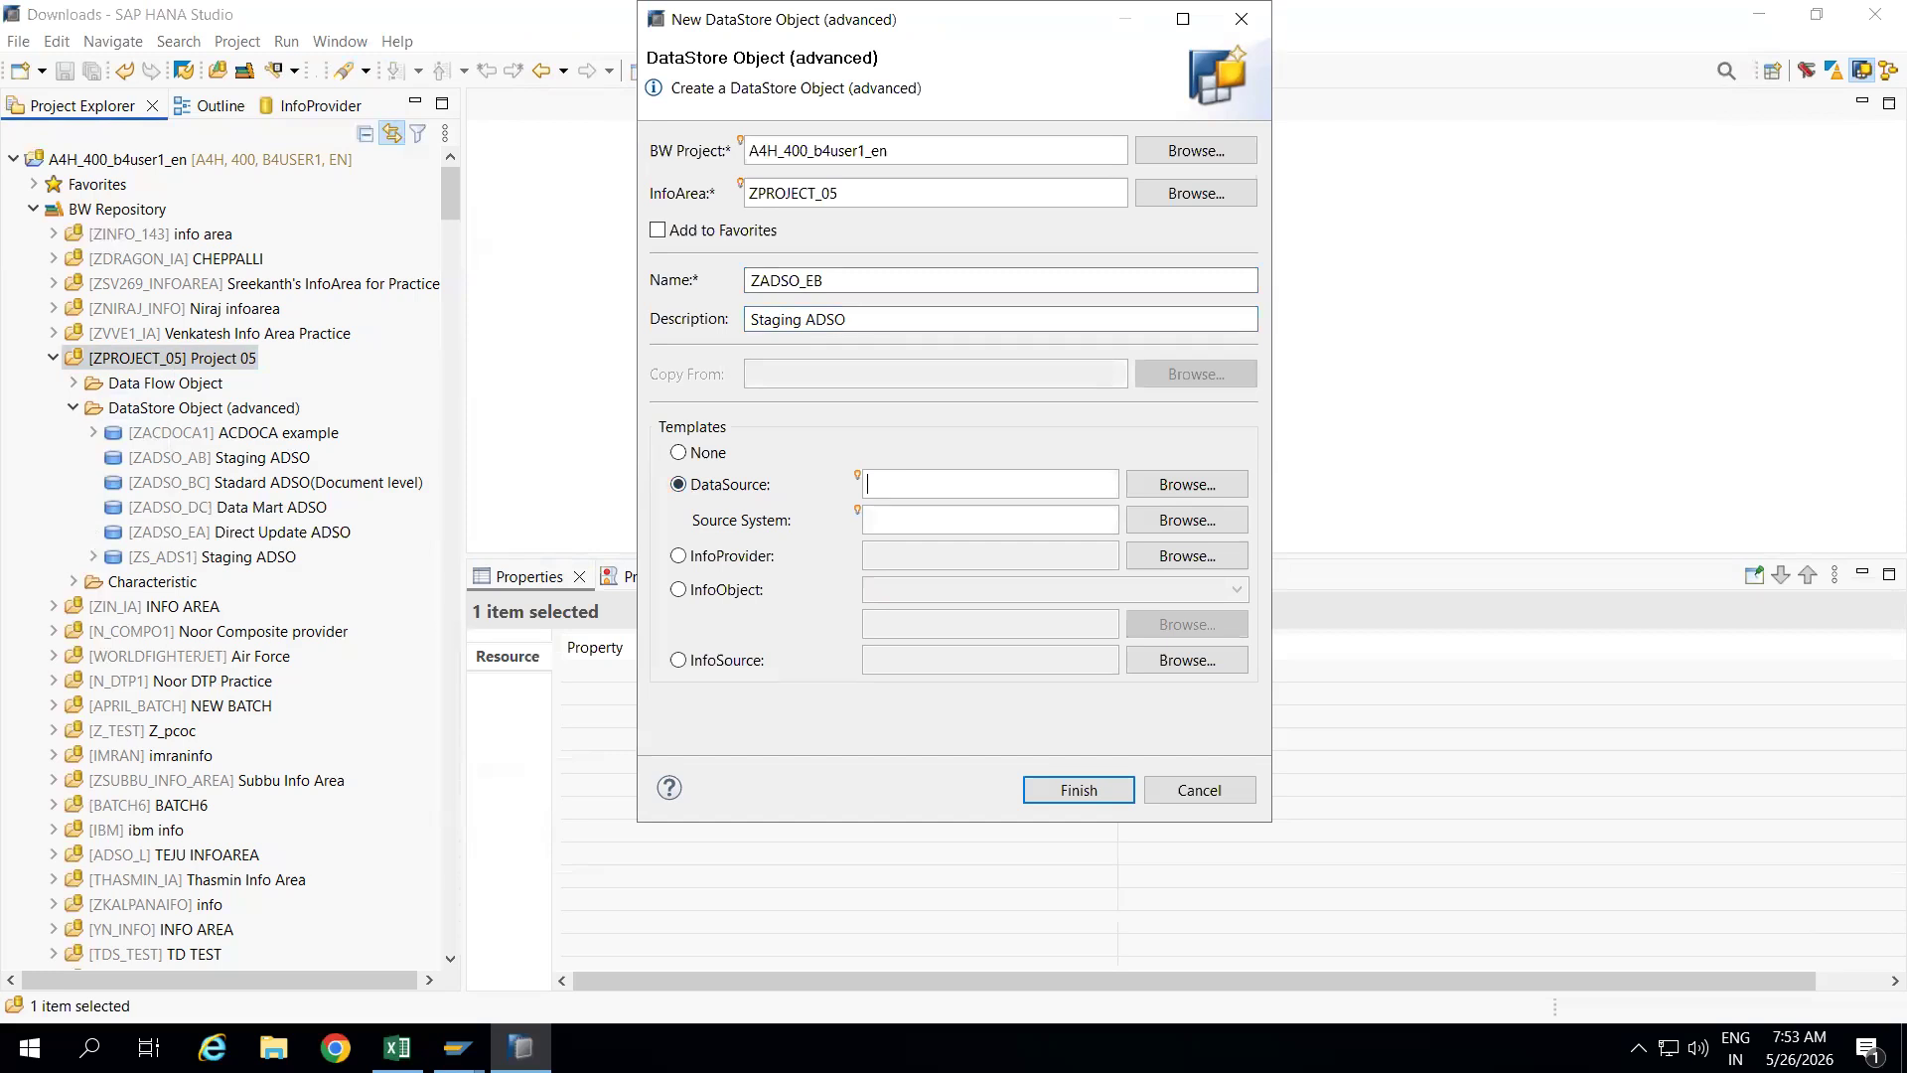
text(0PLANT_ATTR)
click(1184, 485)
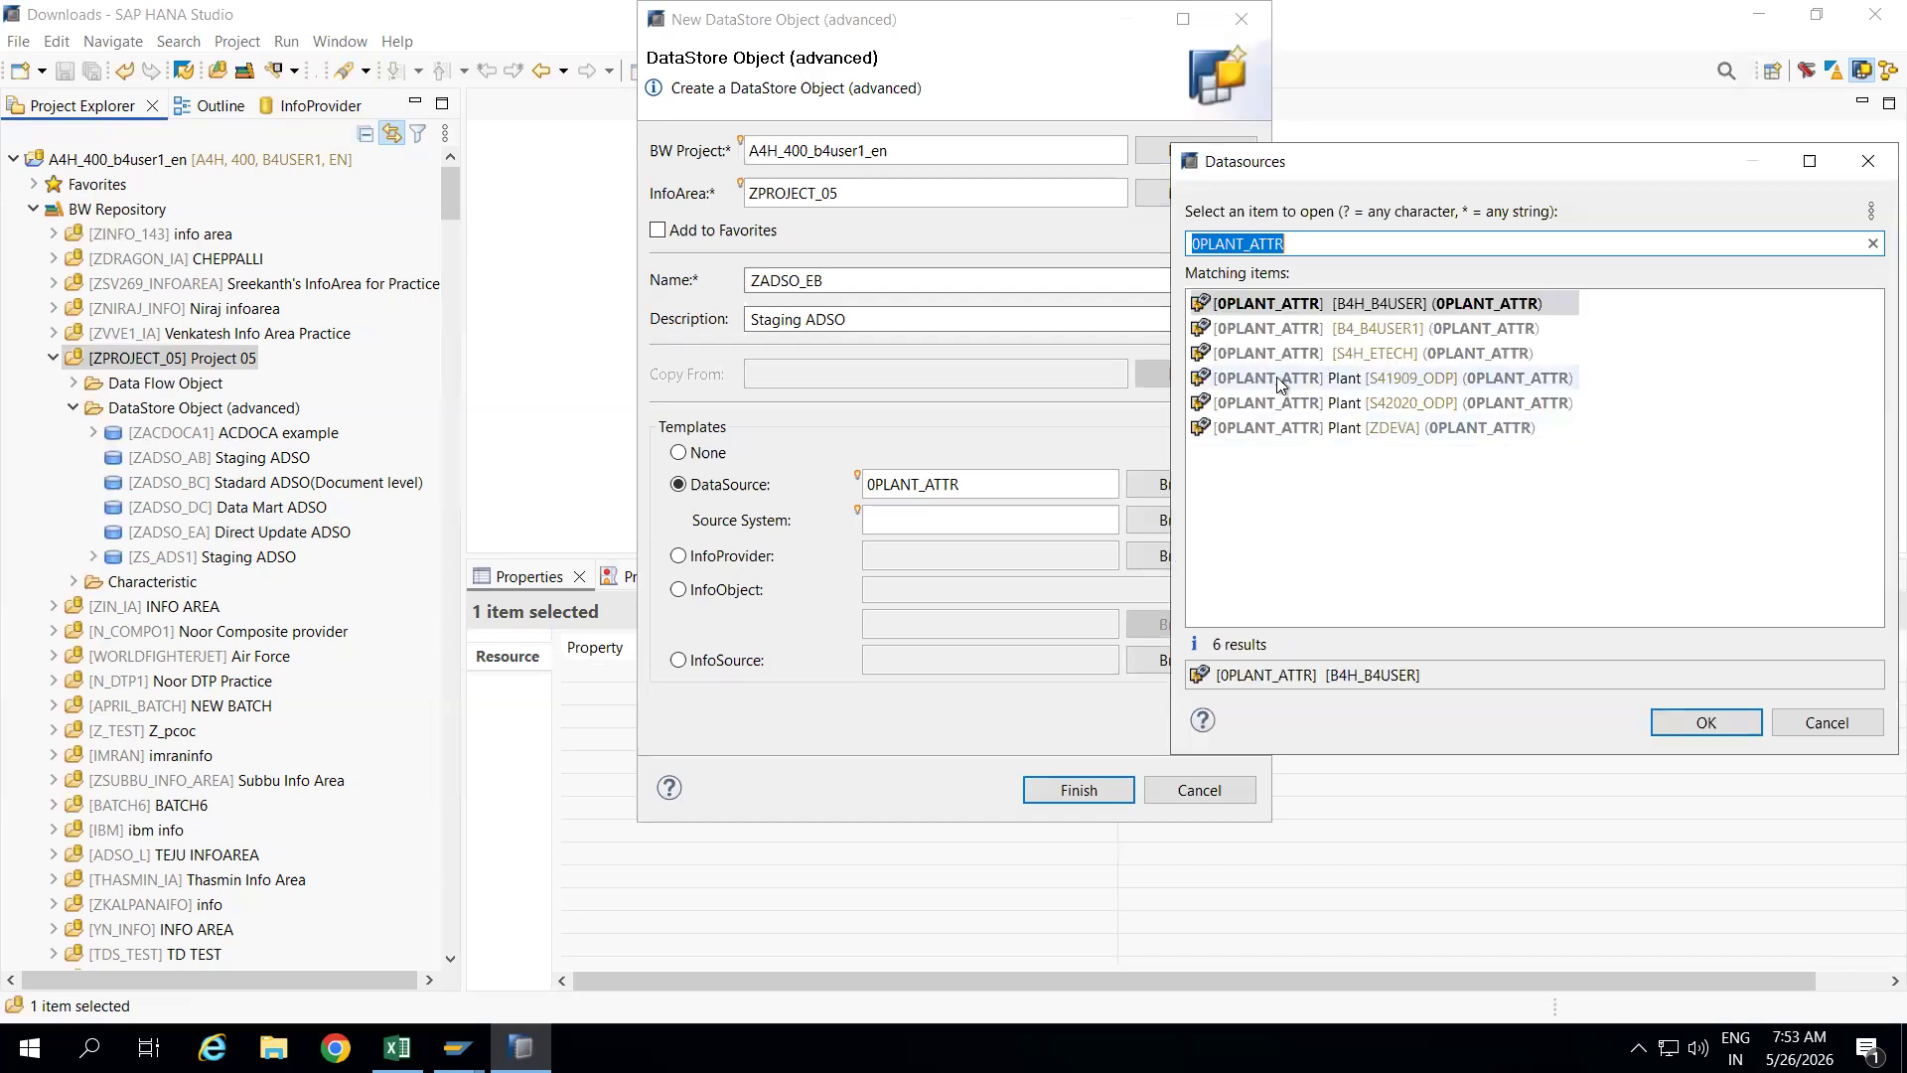
double_click(1324, 378)
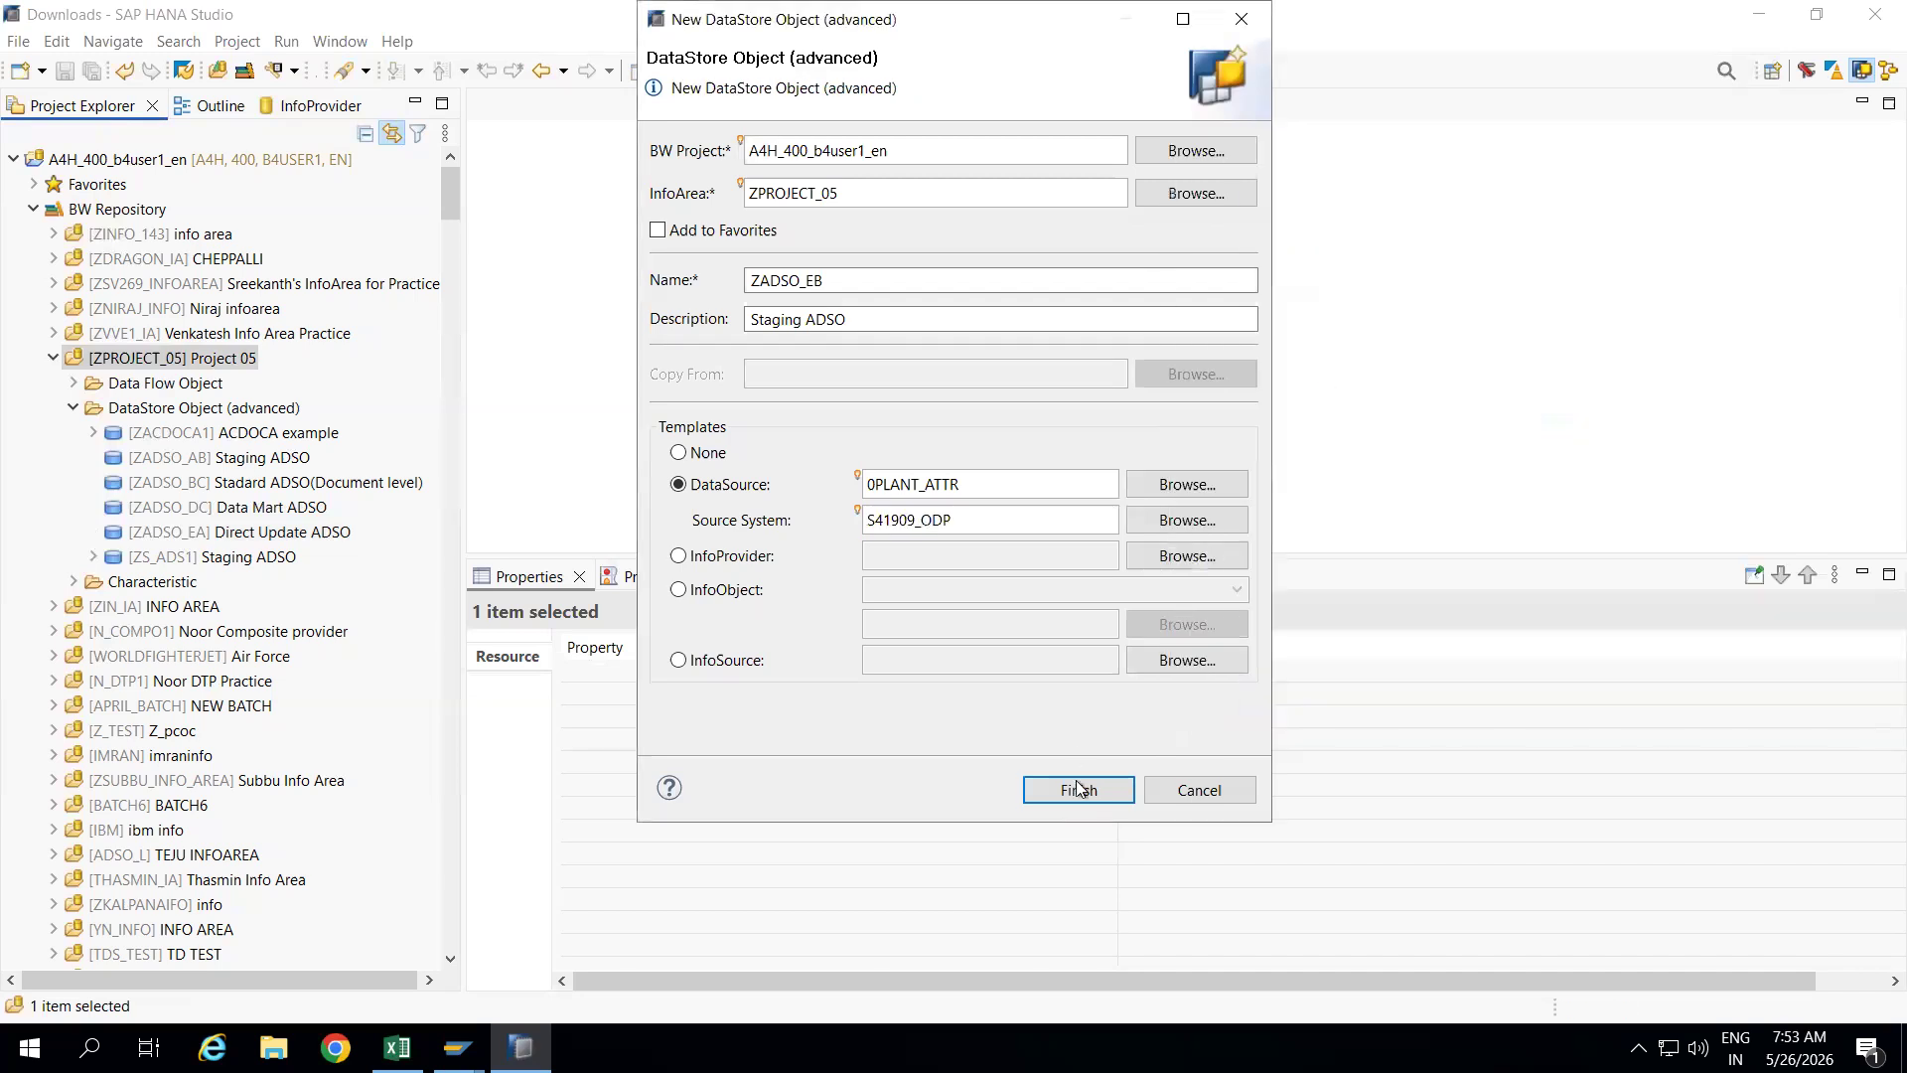
click(1079, 788)
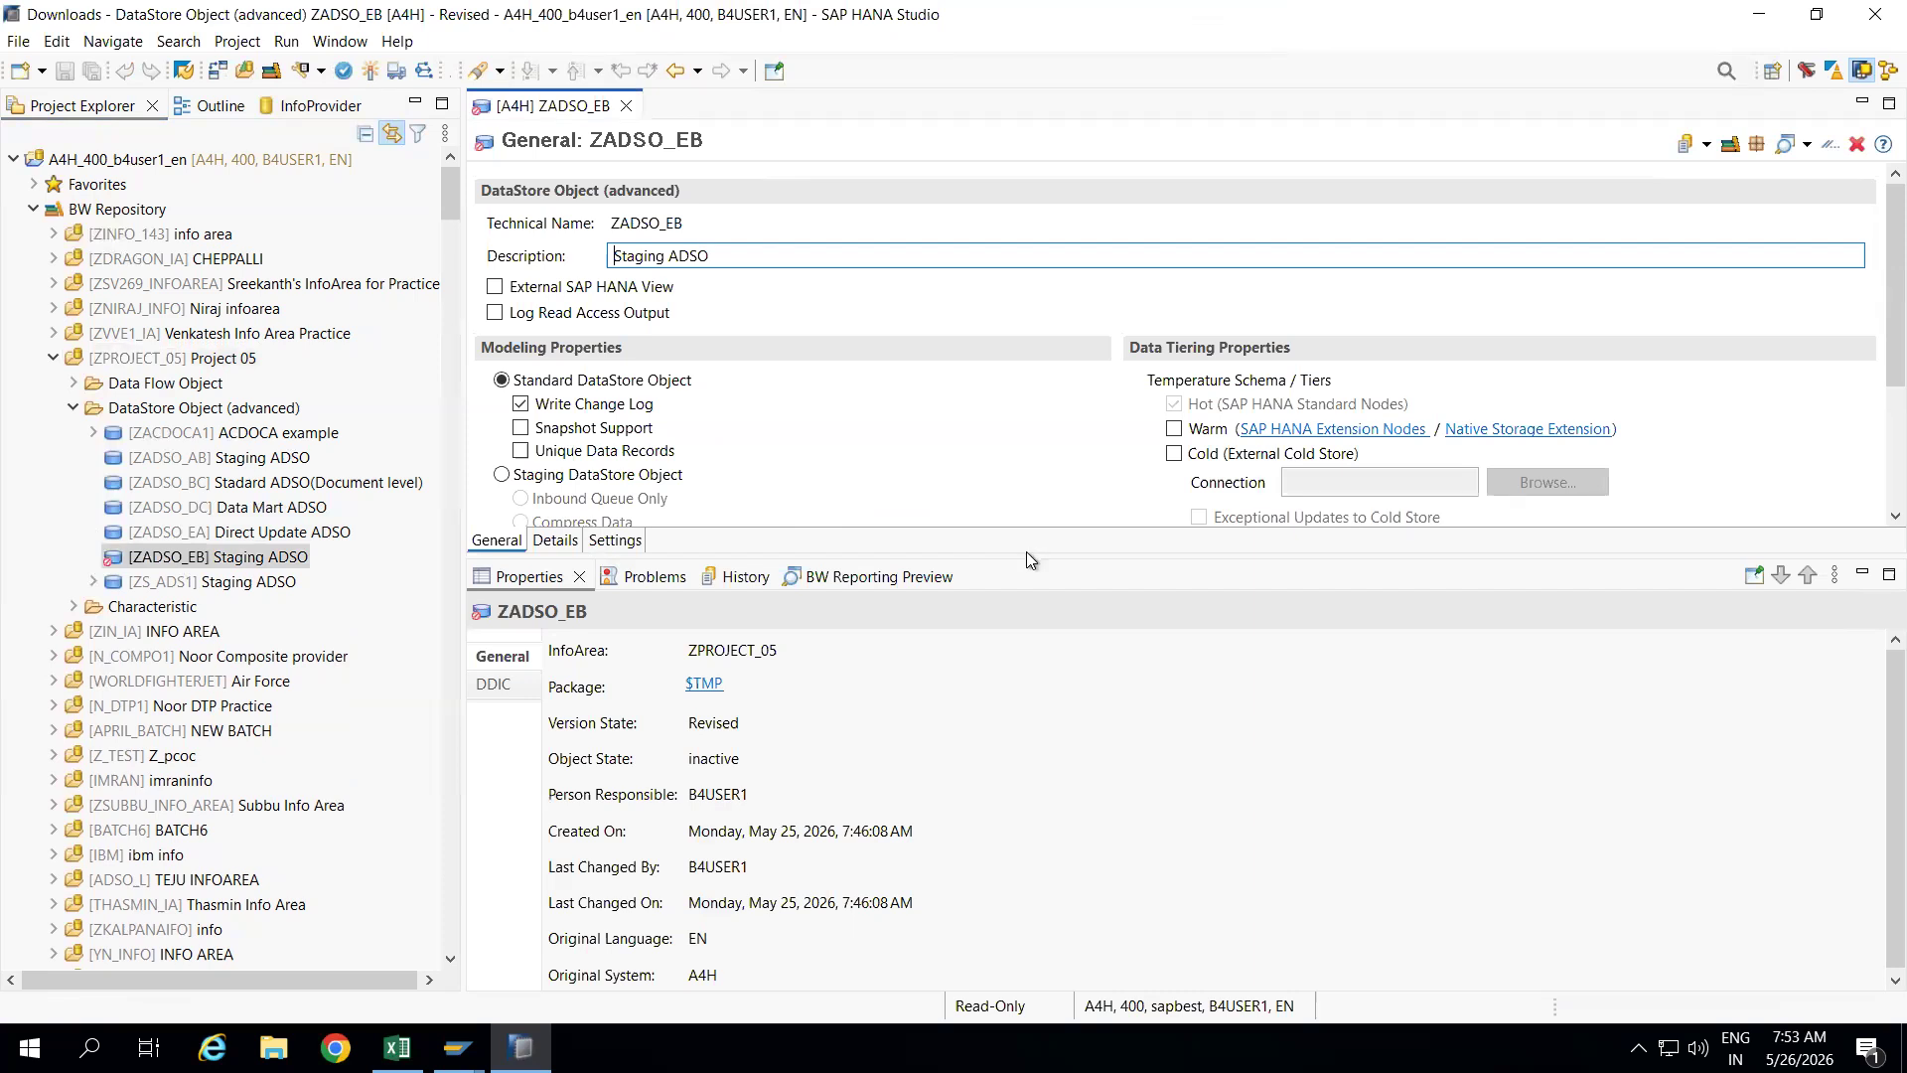
Model ZADSO_EB as a Staging DataStore Object with the Reporting-Enabled option, accepting the deletion of its explicit key definition
drag(1026, 556, 1028, 732)
click(501, 475)
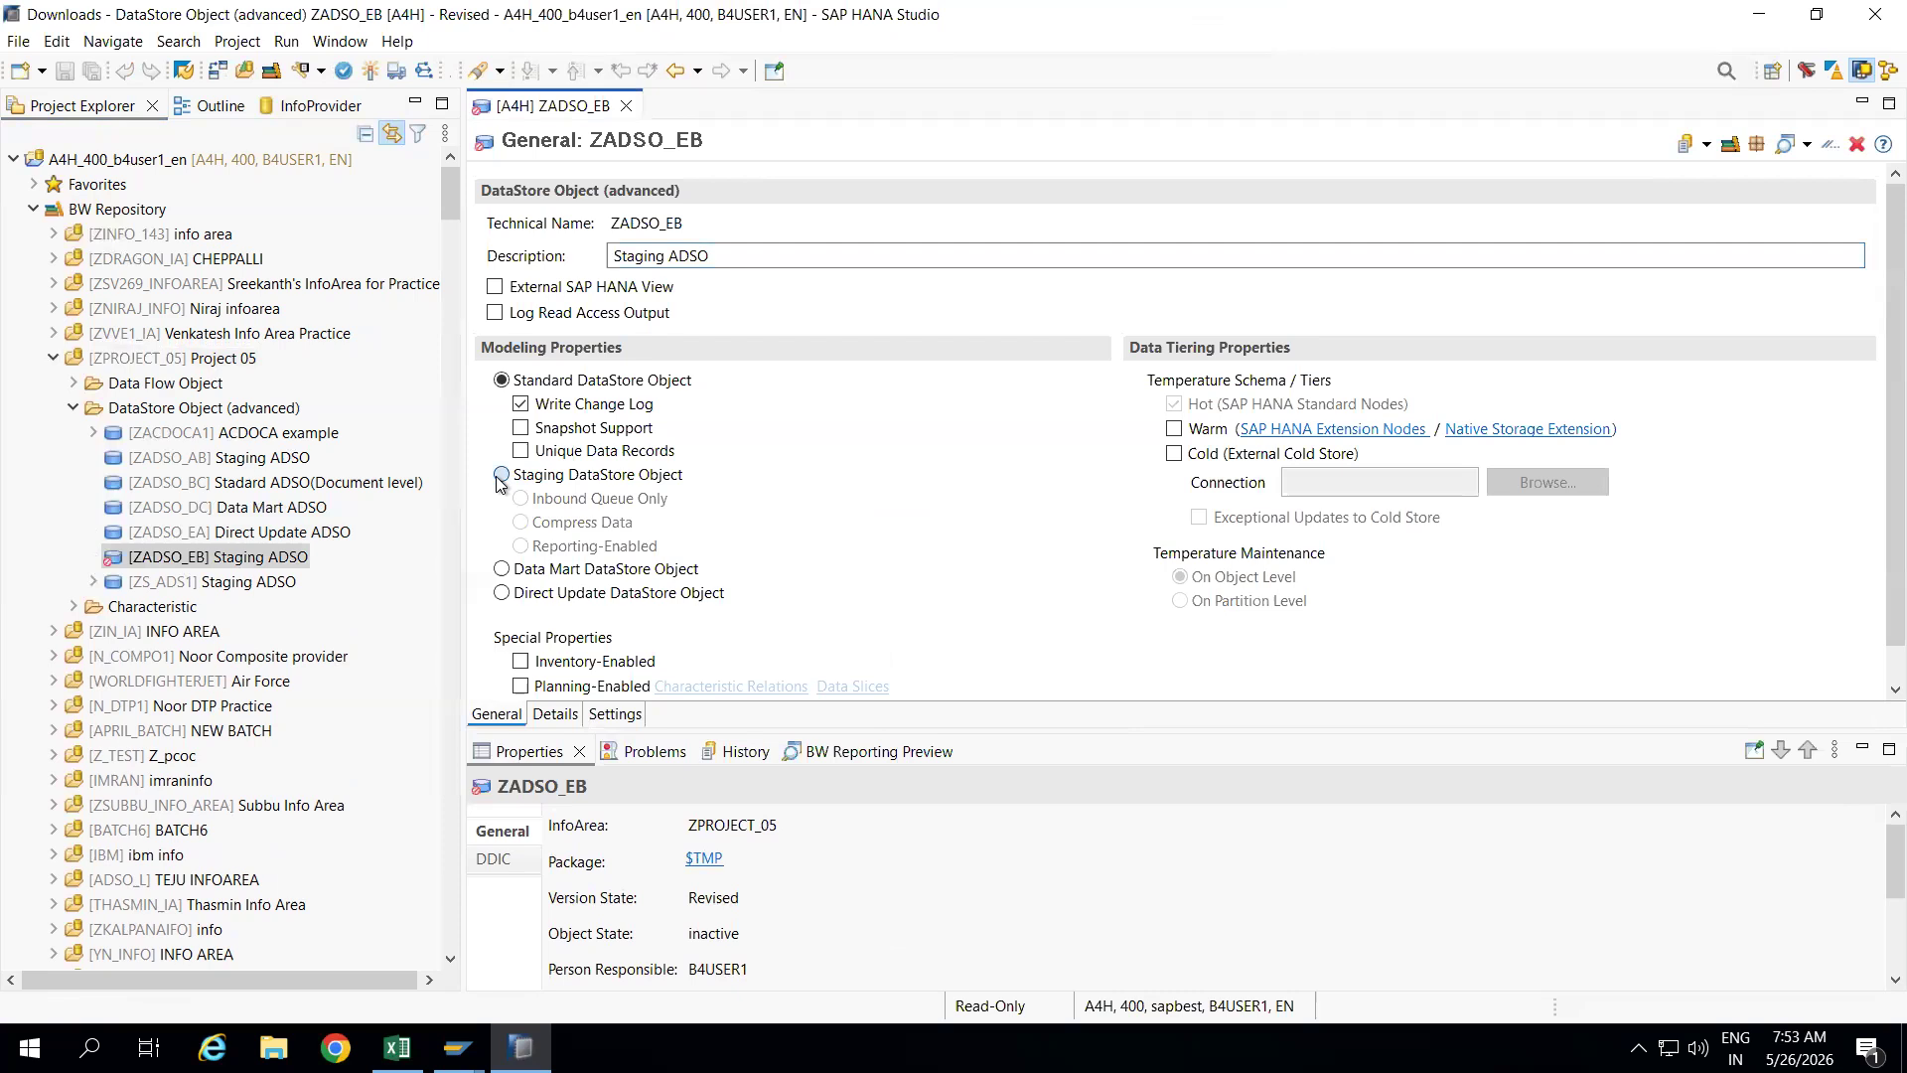
click(1095, 540)
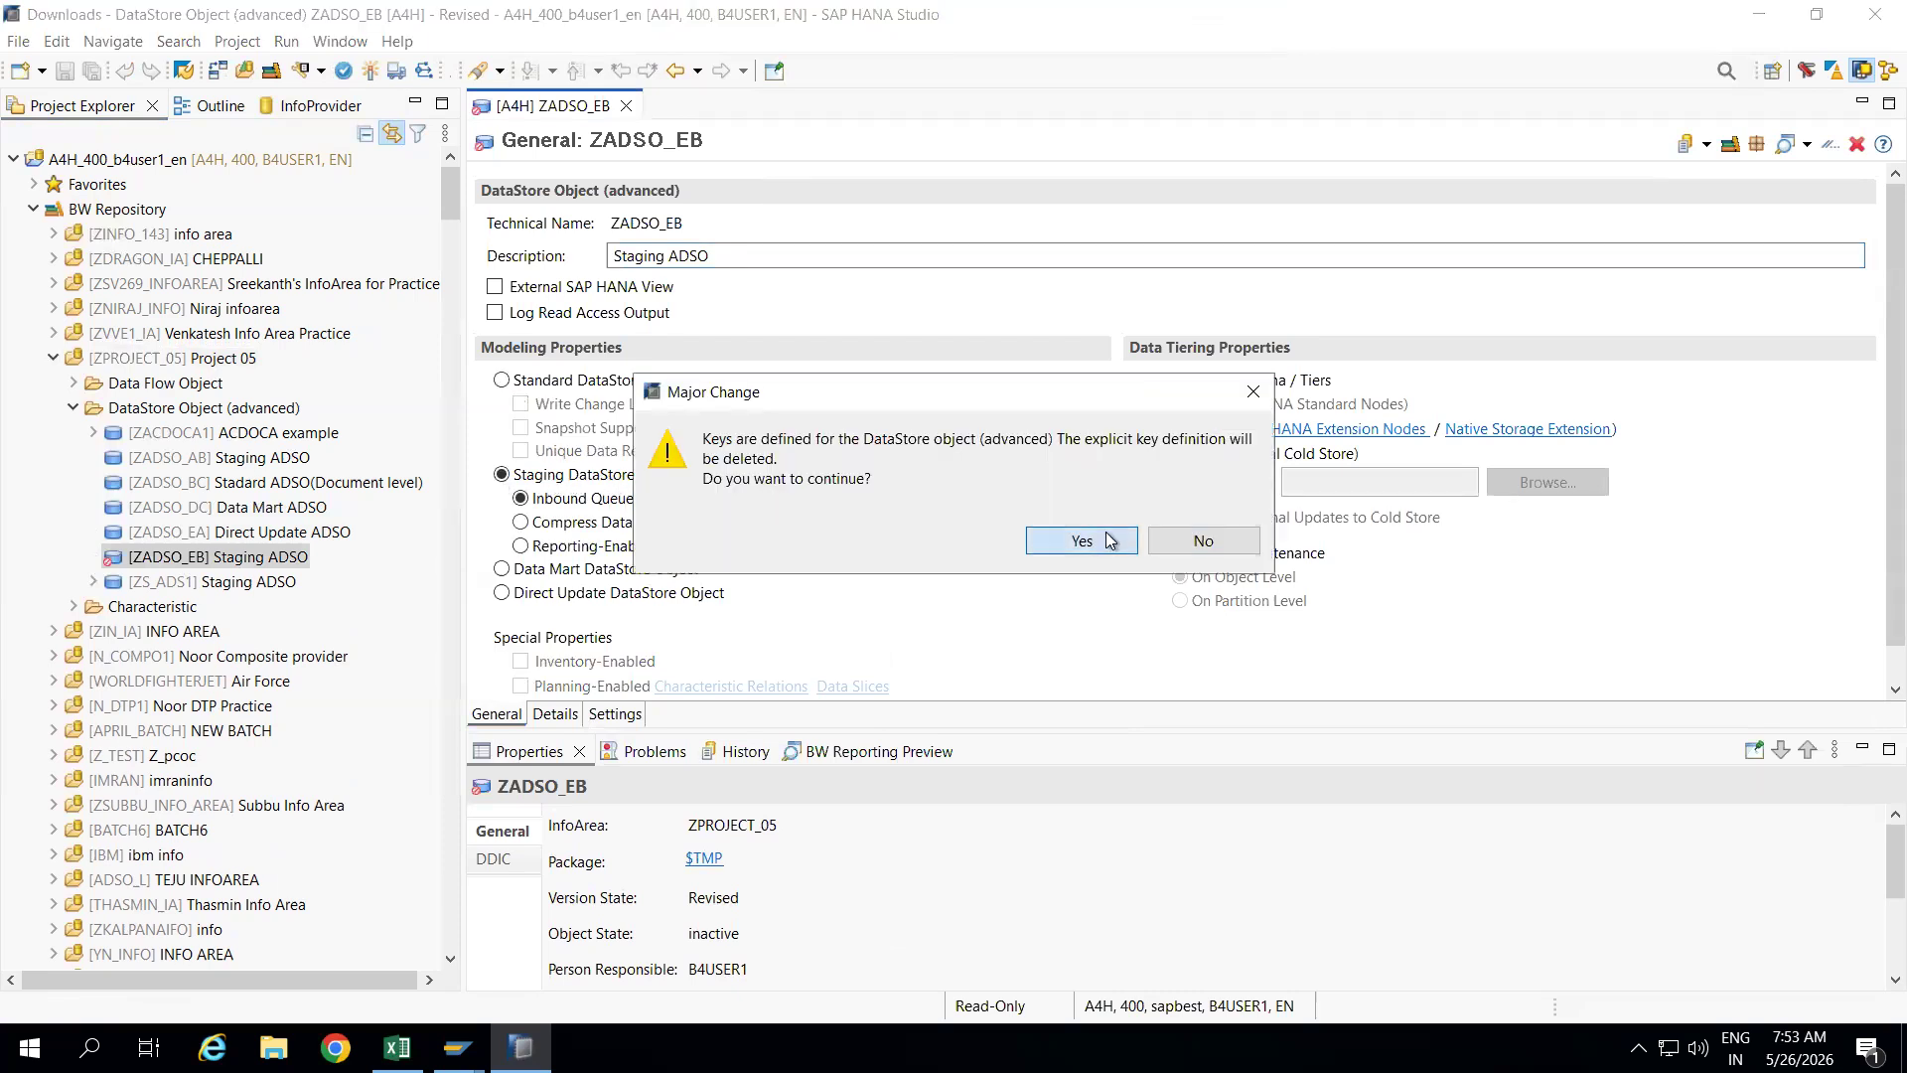
click(522, 524)
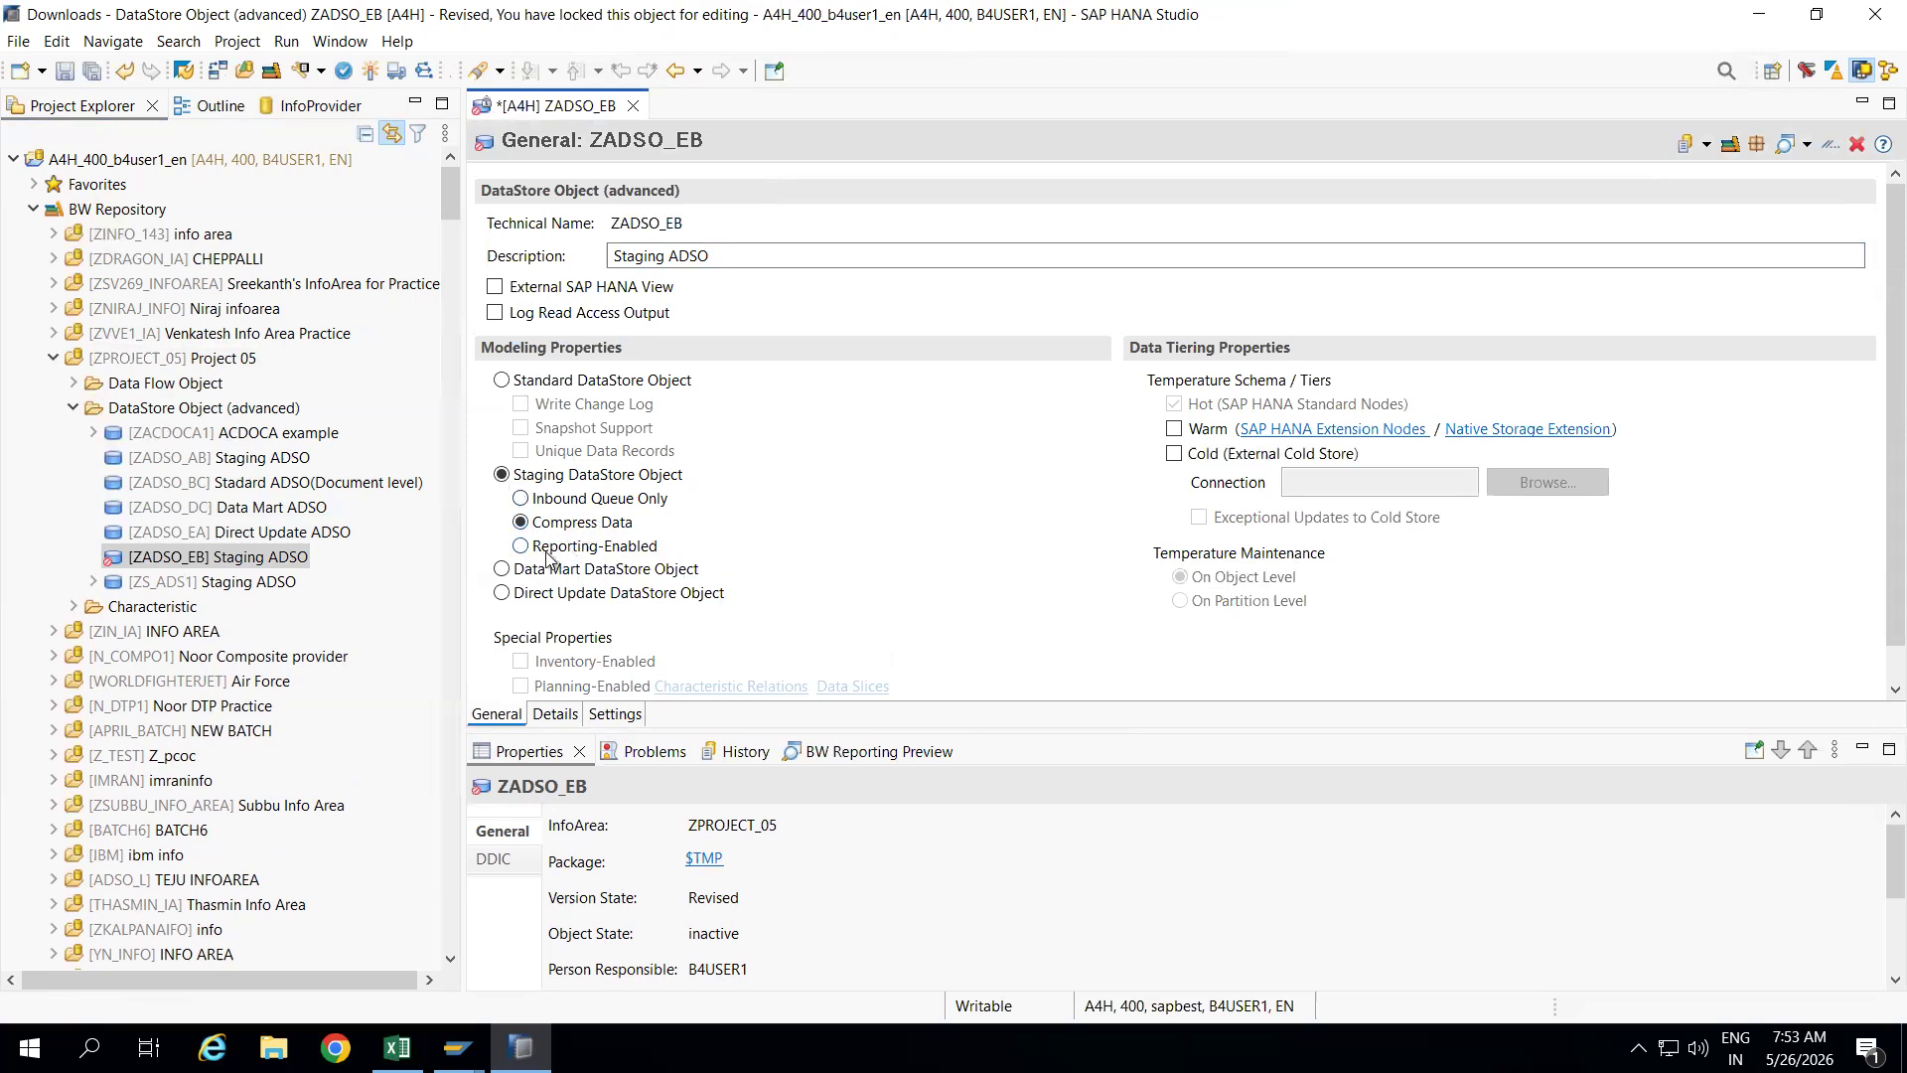
click(519, 548)
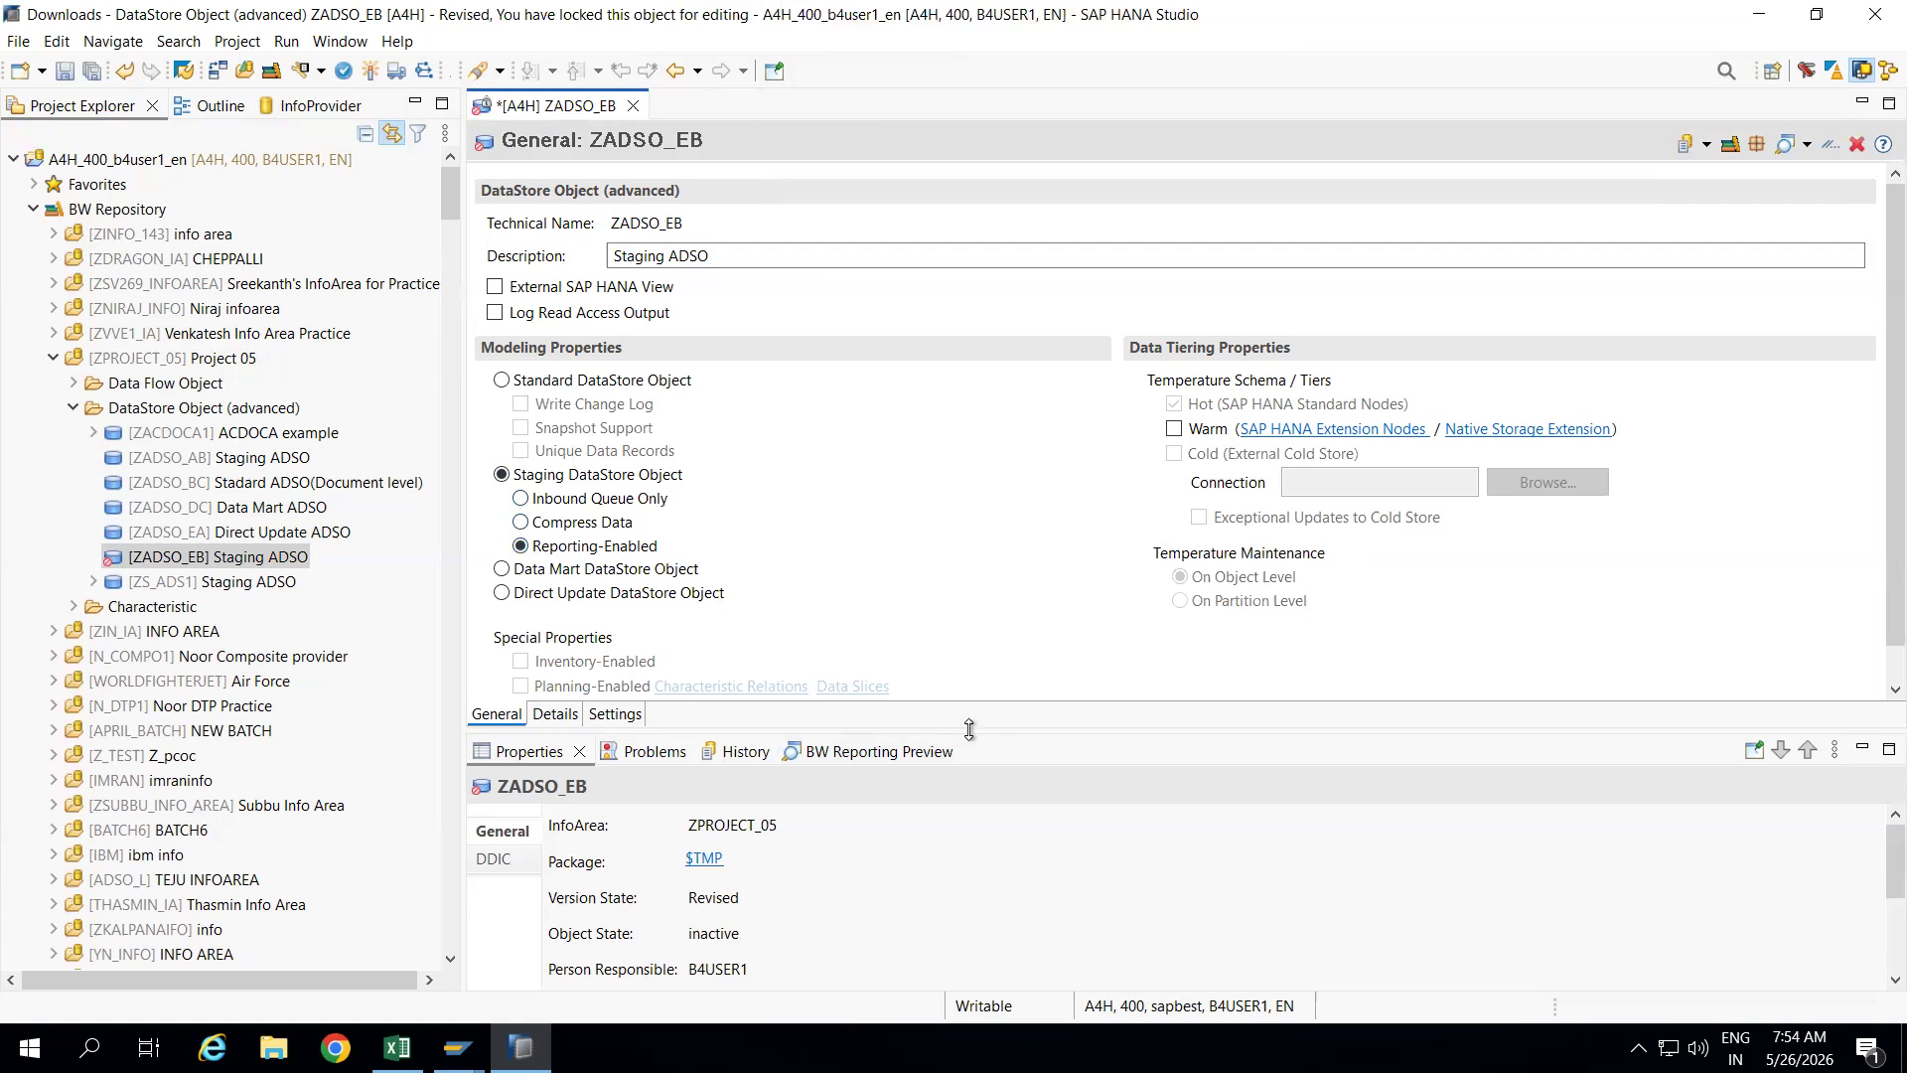
Open the field details of ZADSO_EB and check the object's consistency
drag(970, 731, 956, 594)
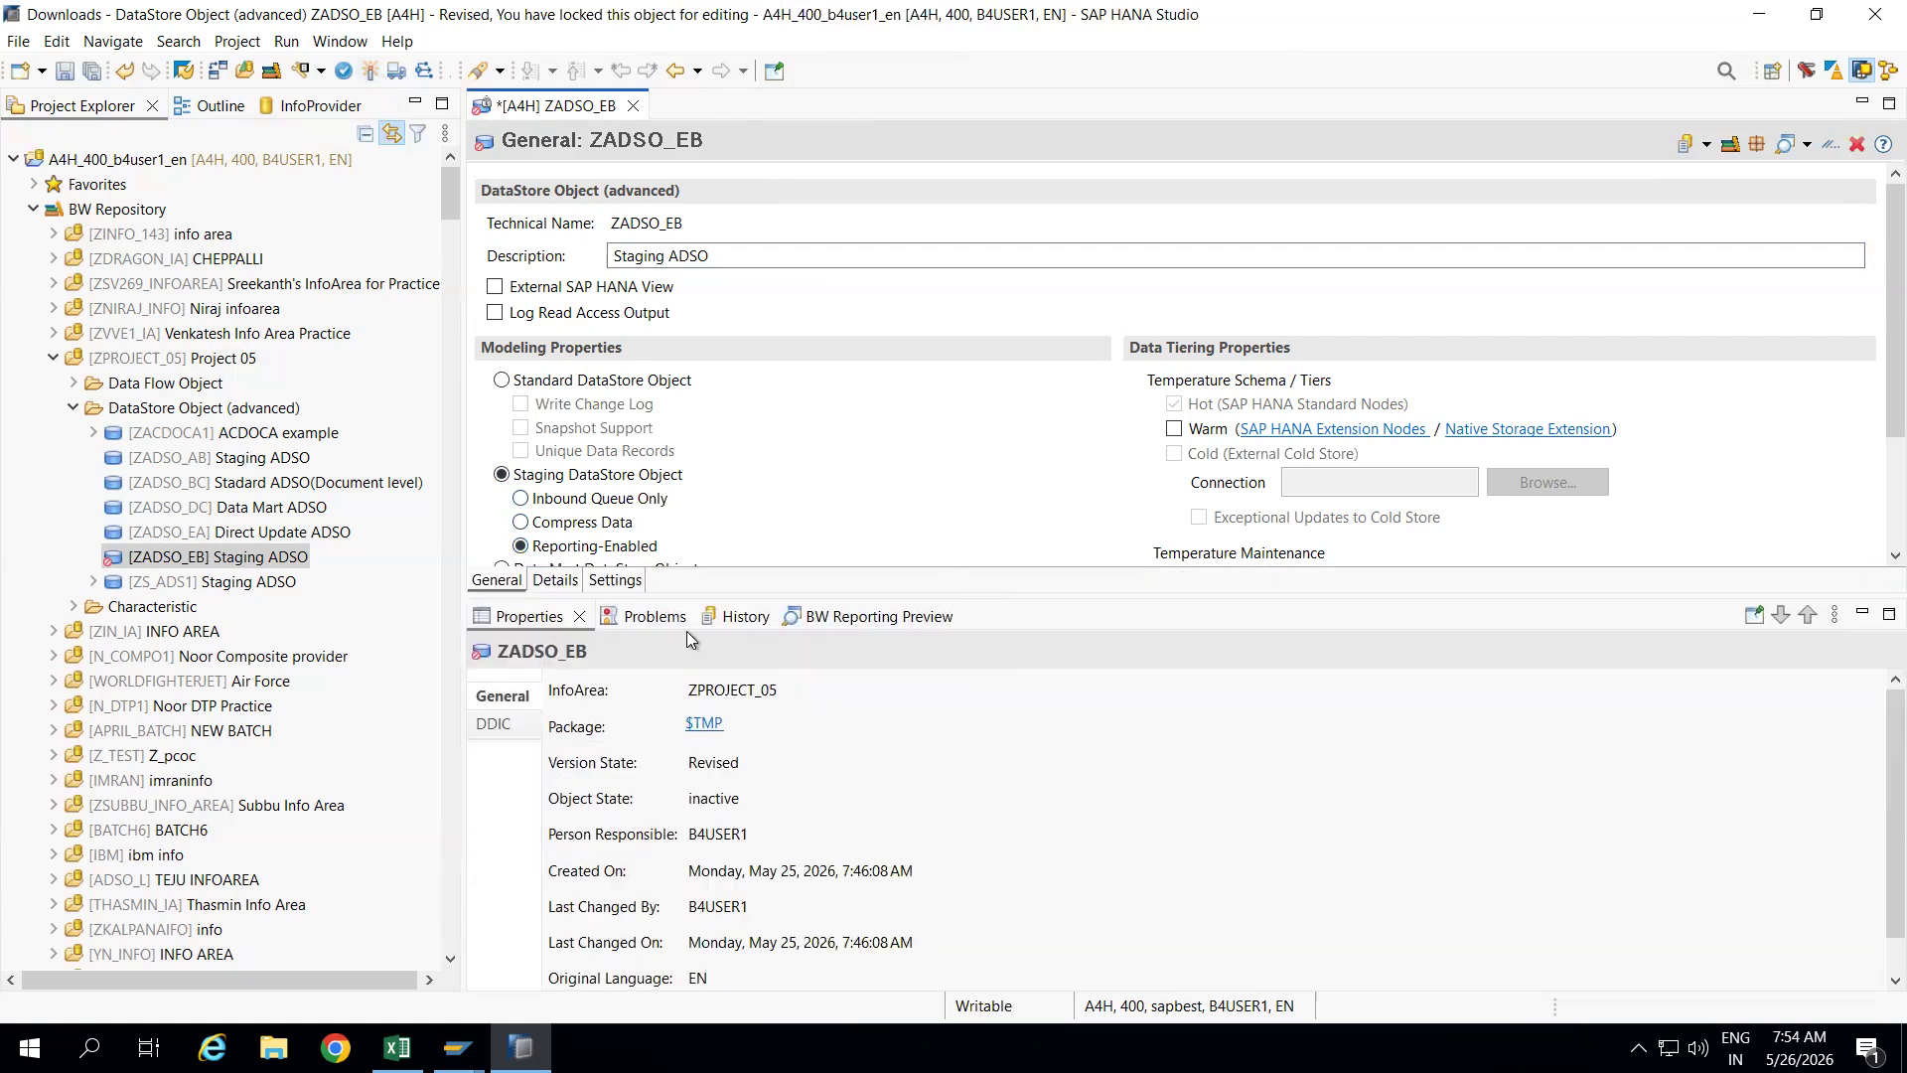
click(555, 580)
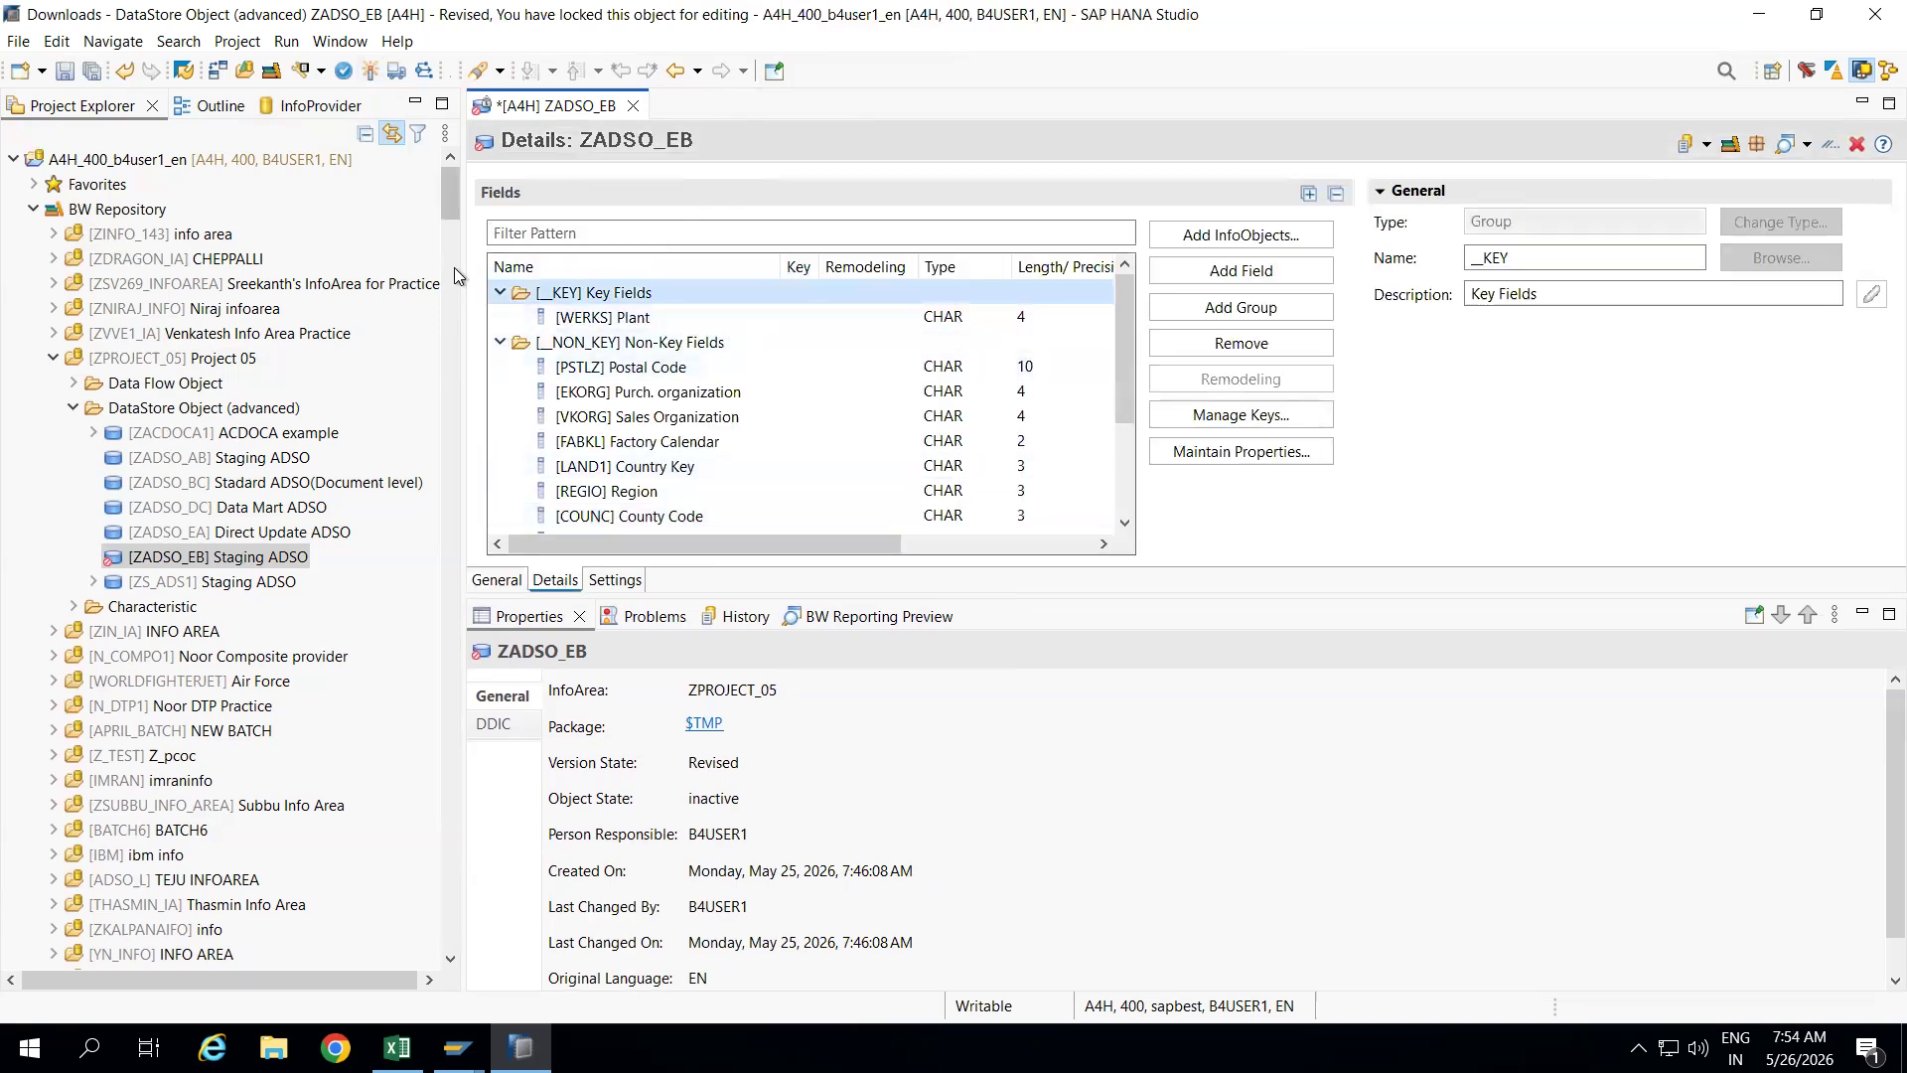
click(344, 77)
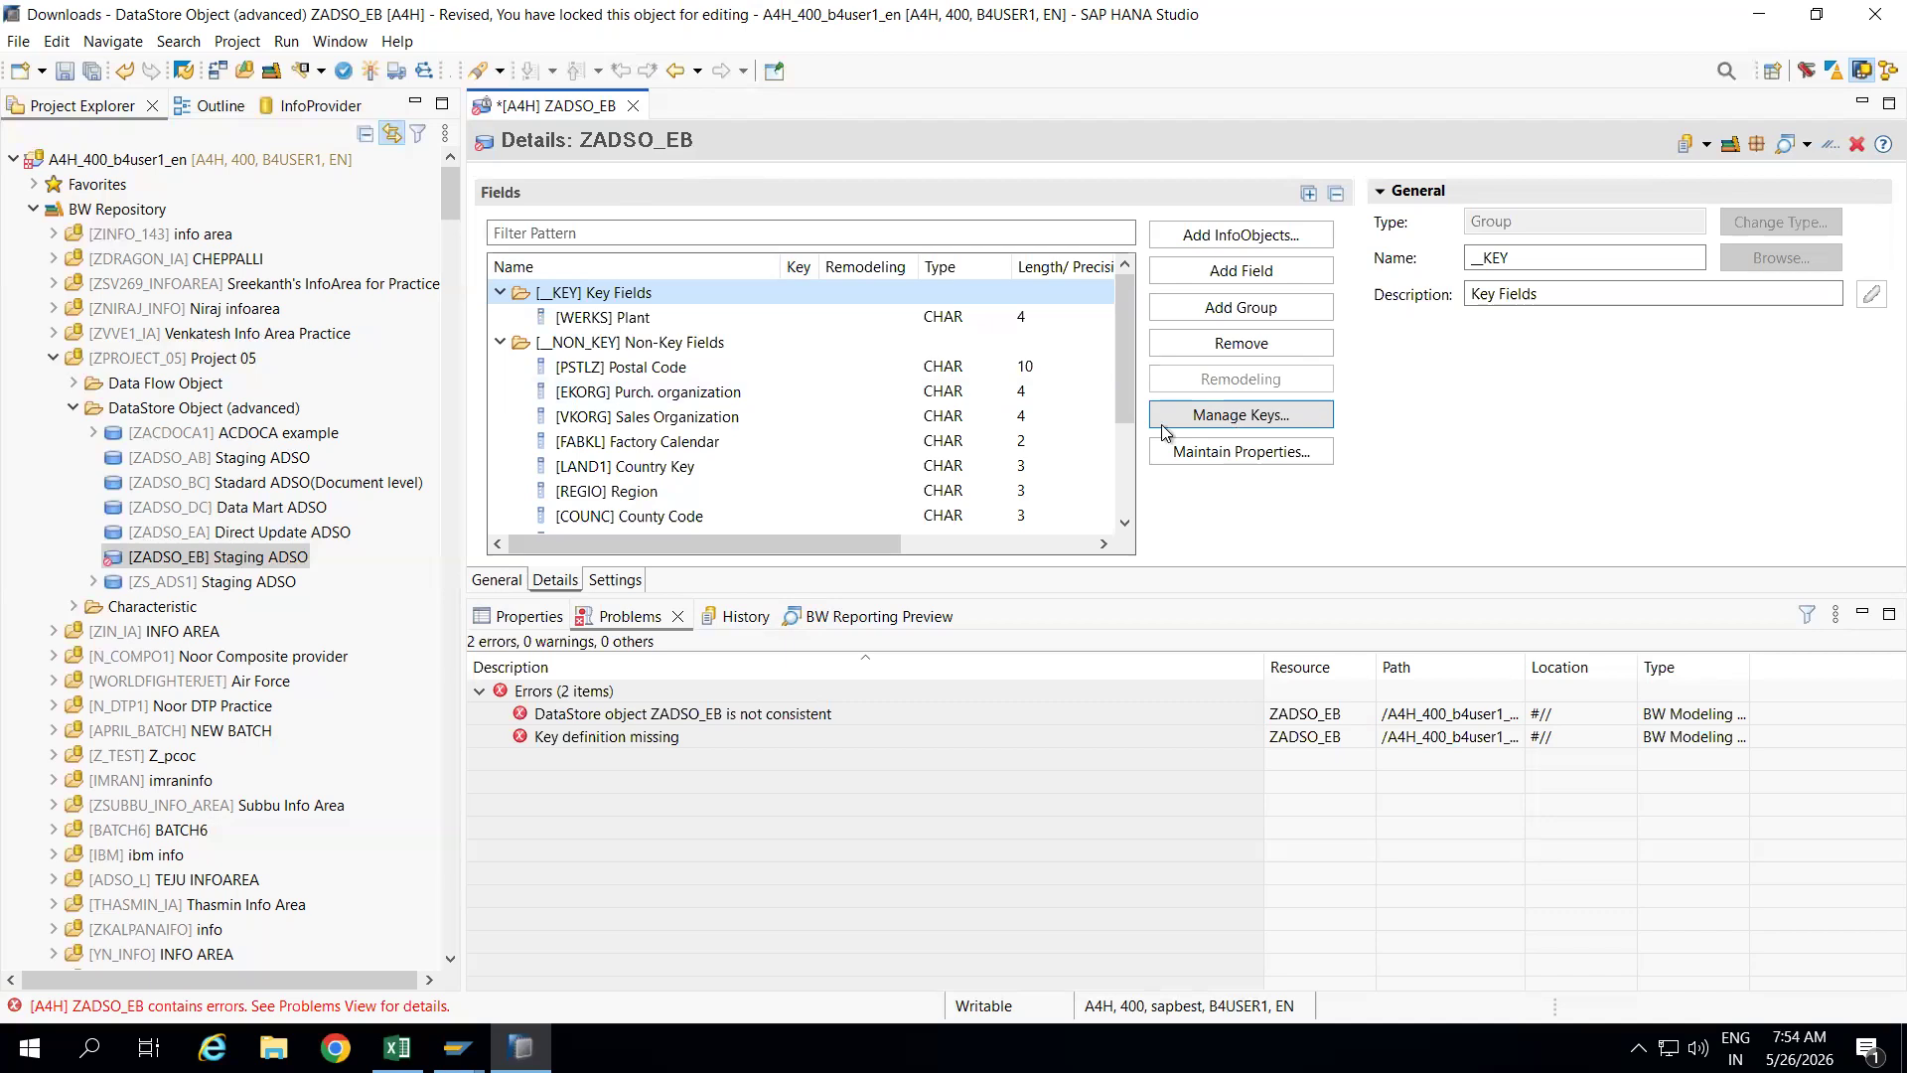
Try the Inbound Queue Only option for ZADSO_EB, inspect its field details, and restore the Reporting-Enabled option
click(510, 583)
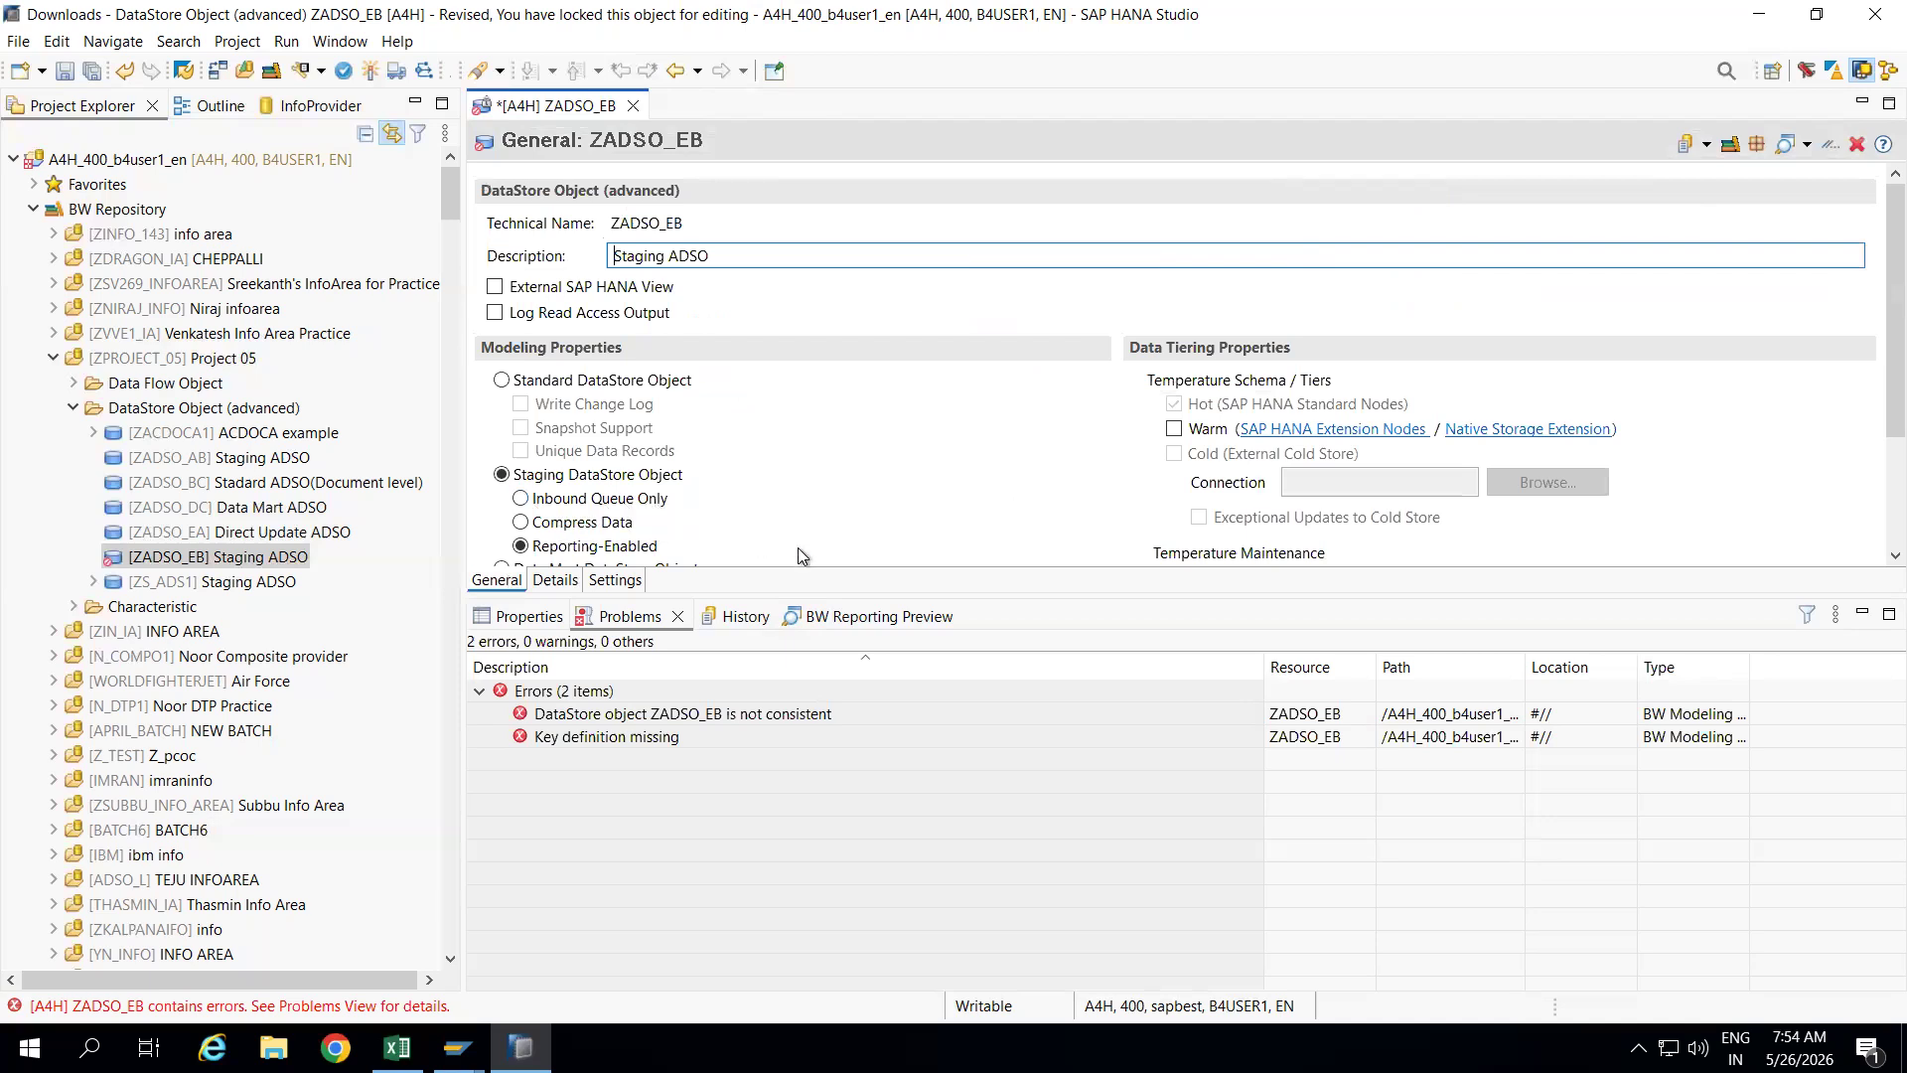
click(521, 498)
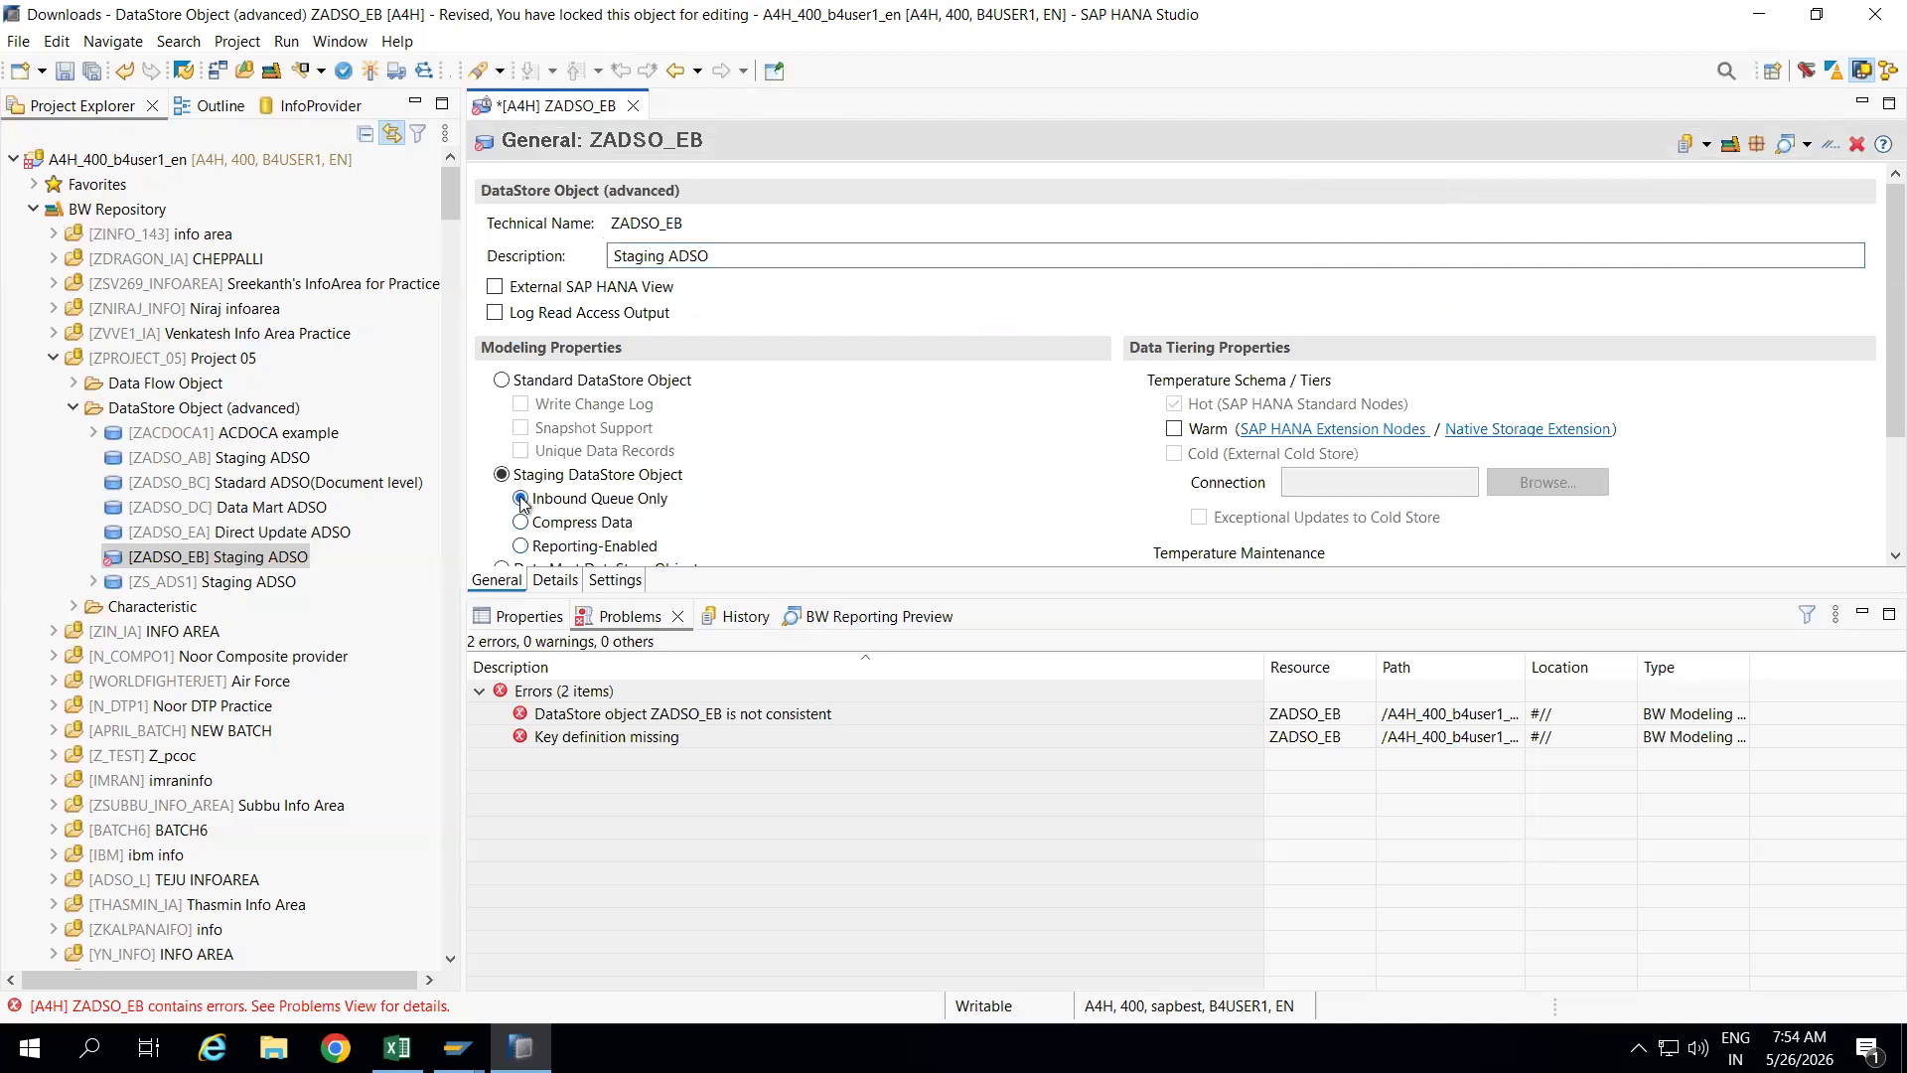
click(554, 582)
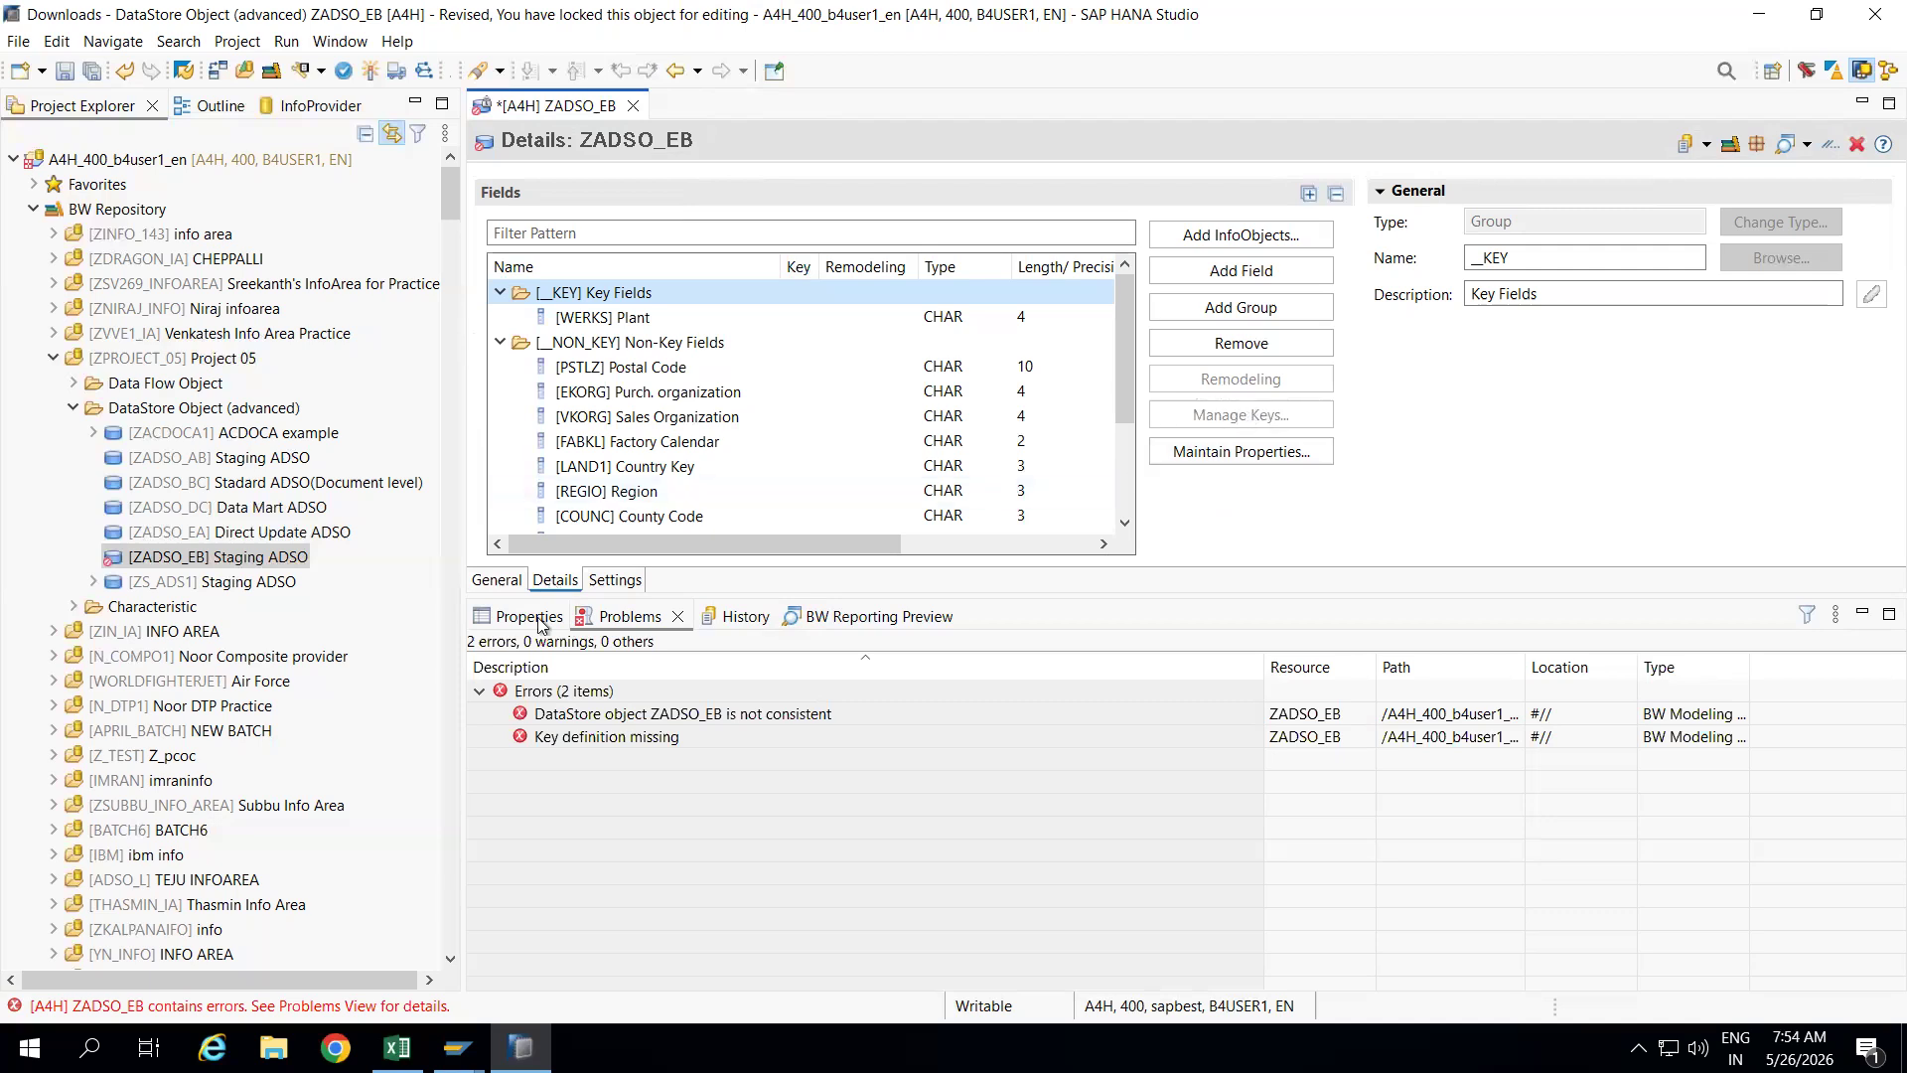
click(498, 582)
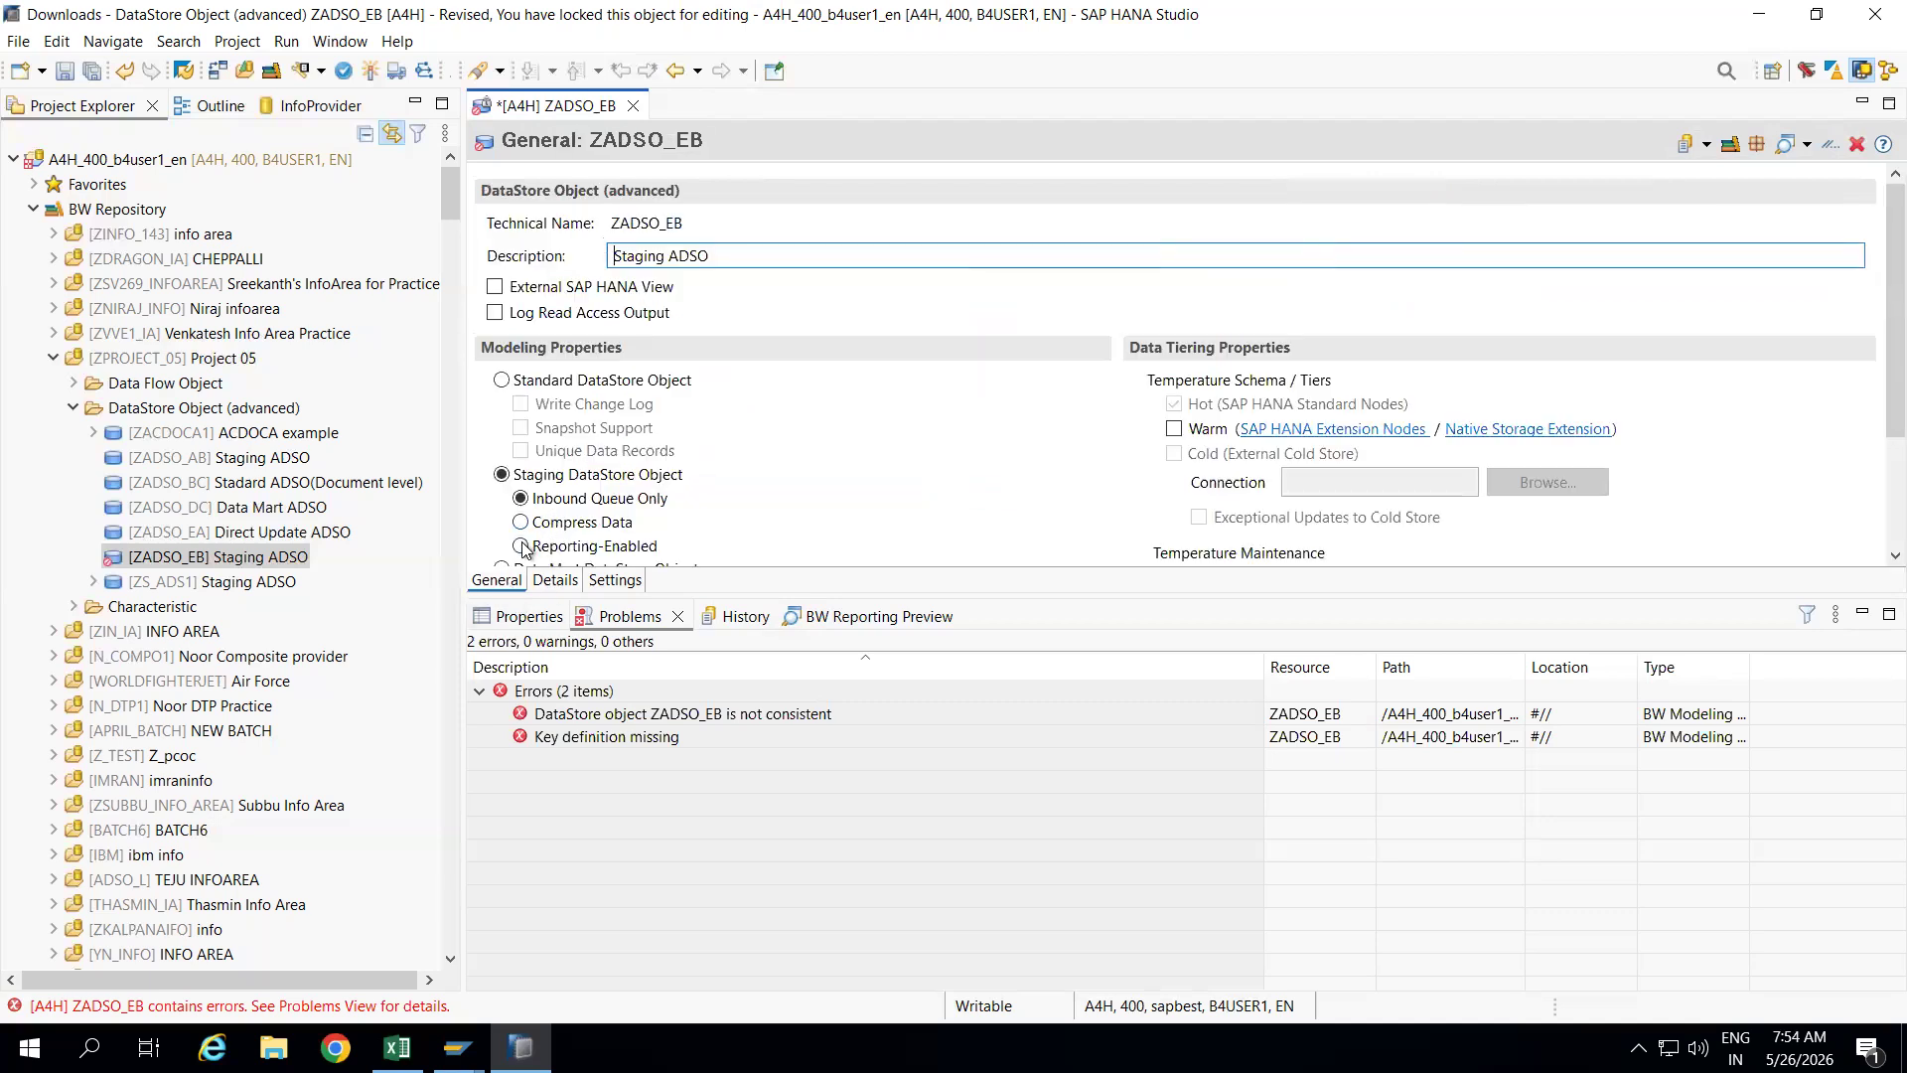
click(521, 546)
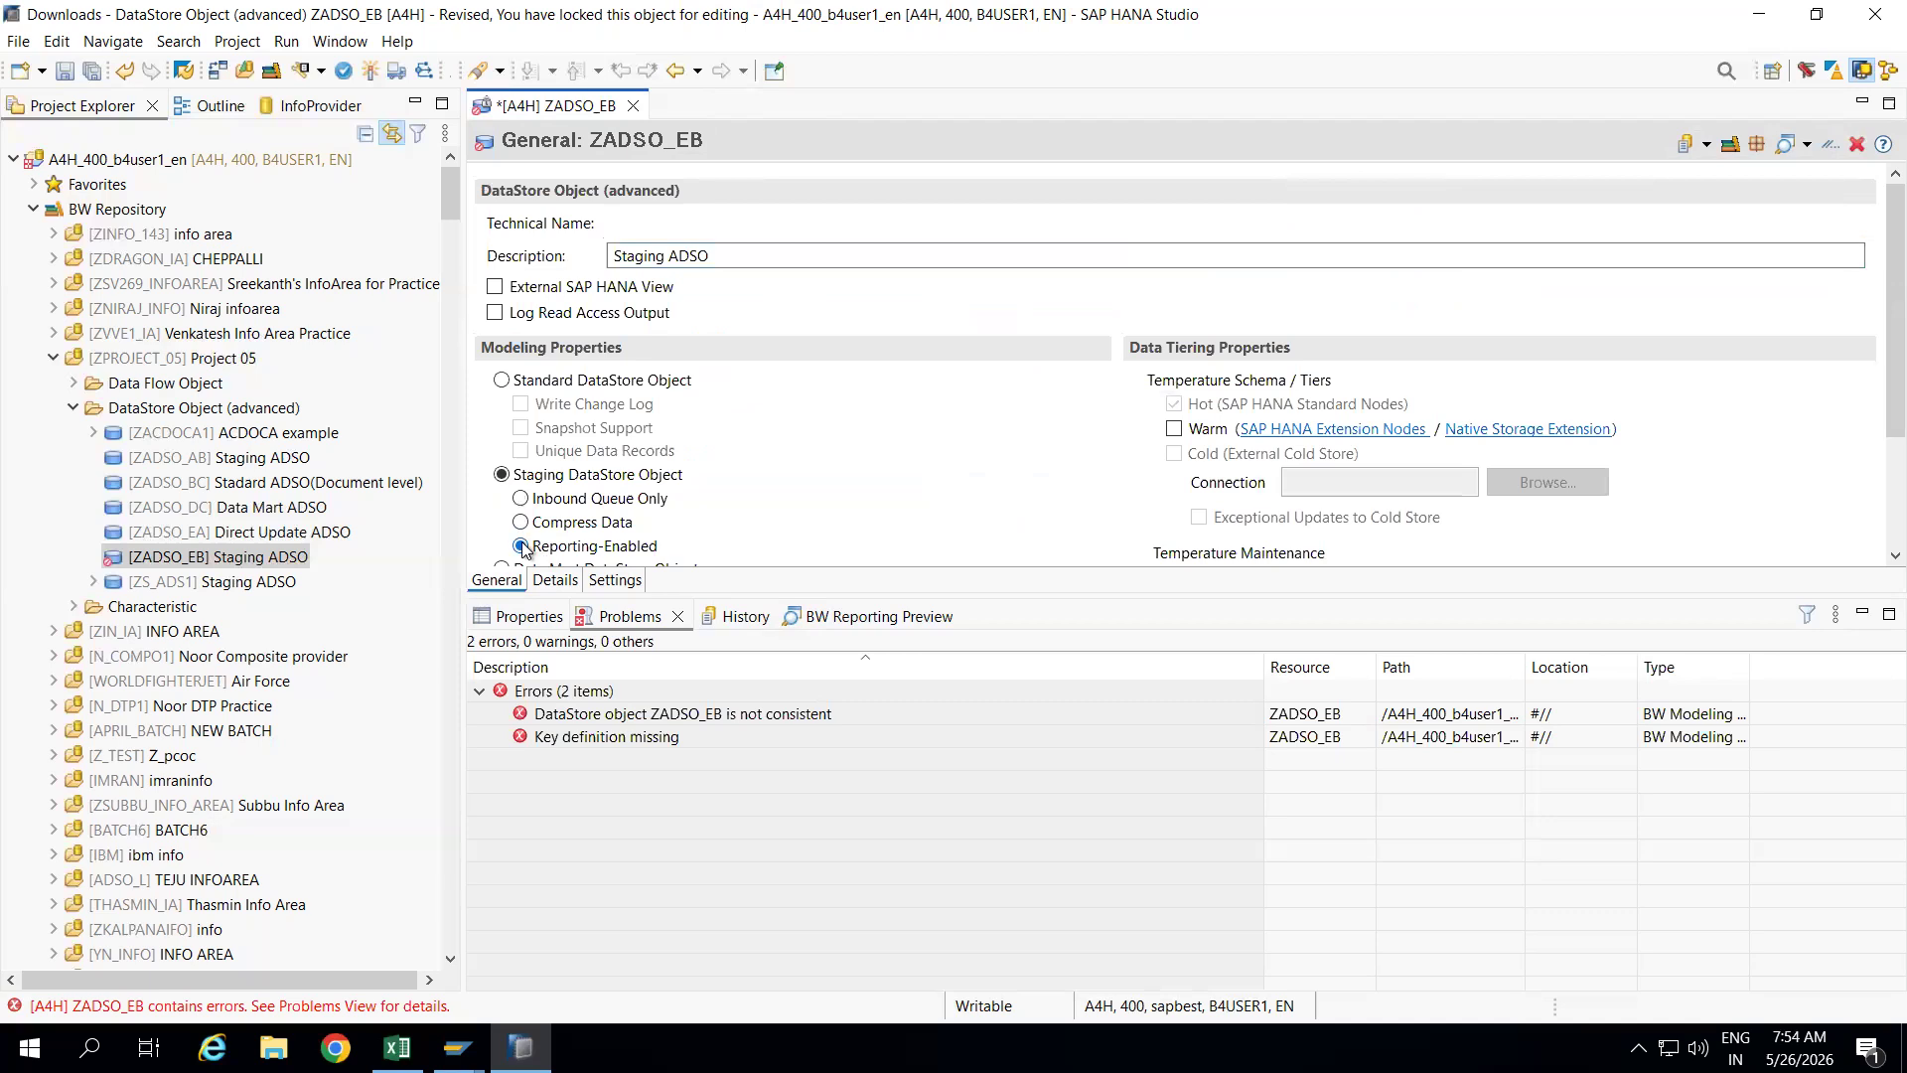
Define the Plant field WERKS as the key of ZADSO_EB in its key definition
click(555, 582)
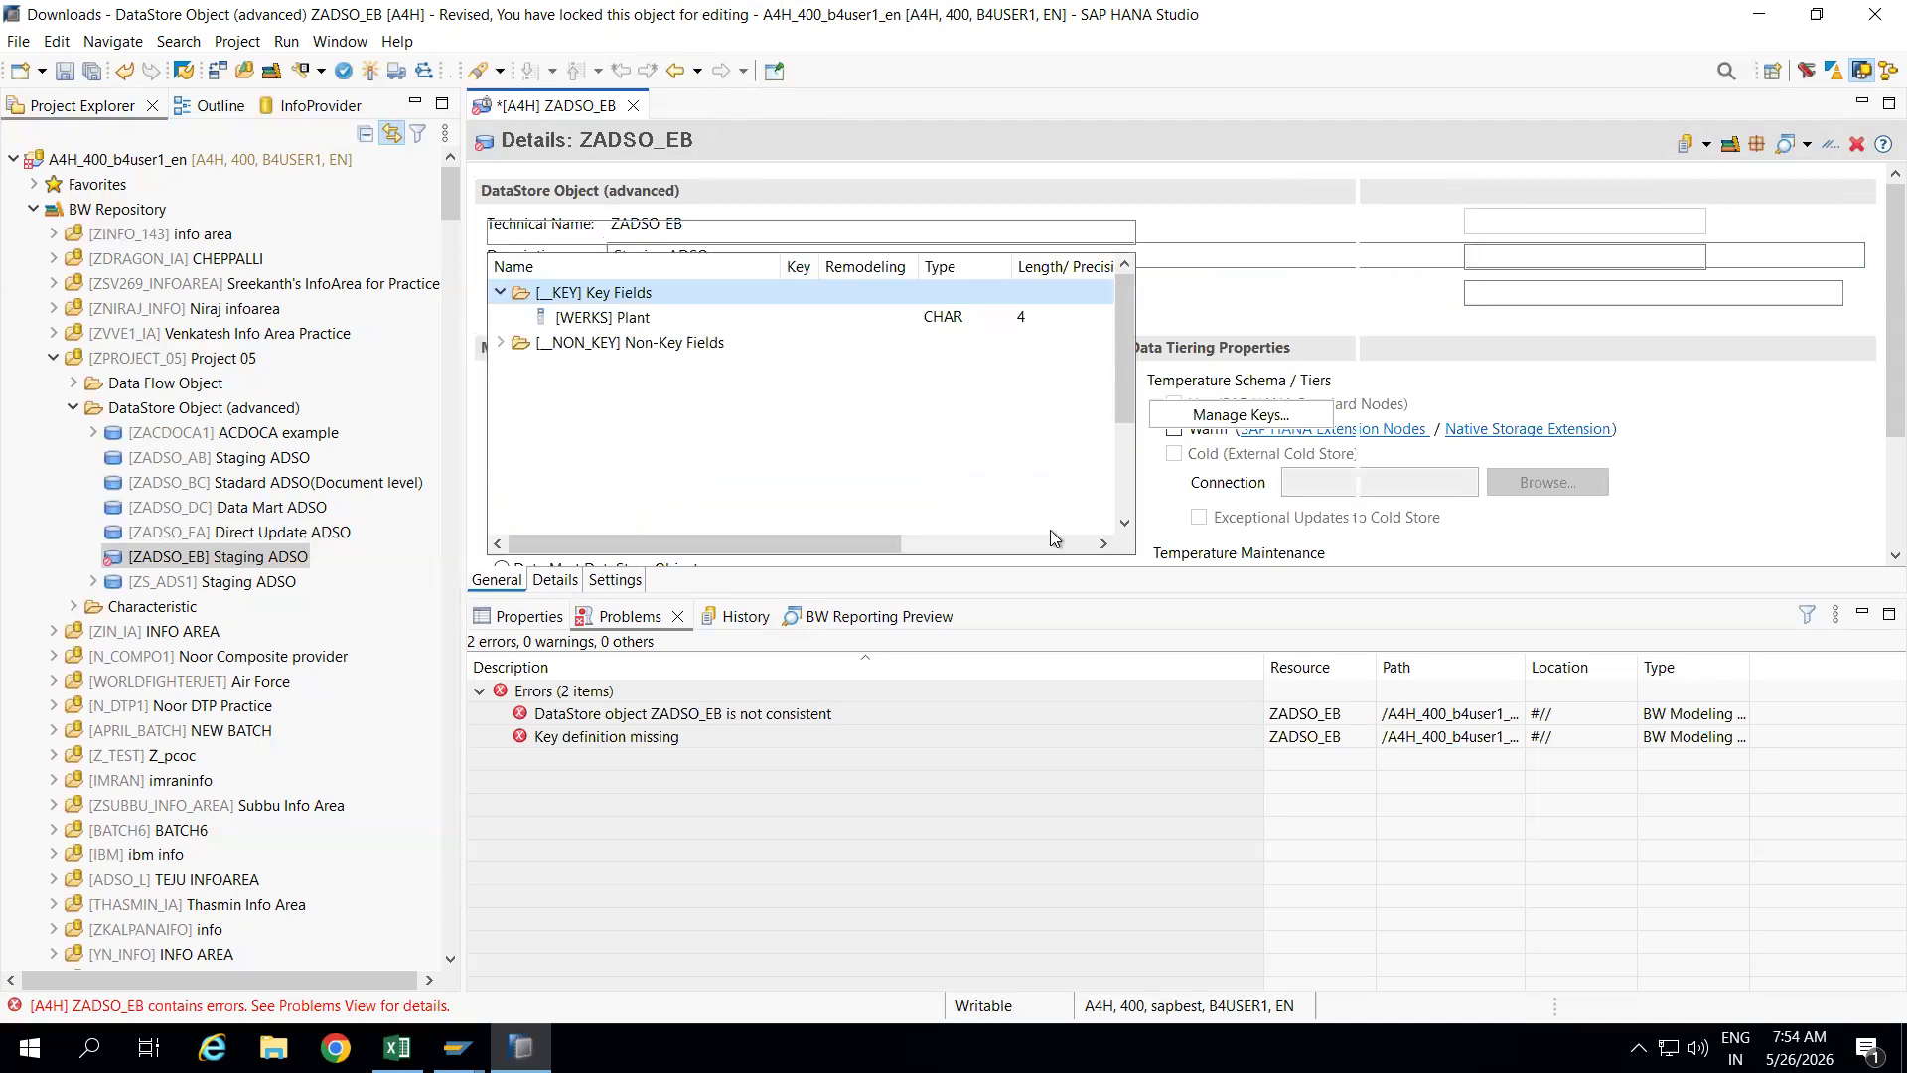
click(1241, 415)
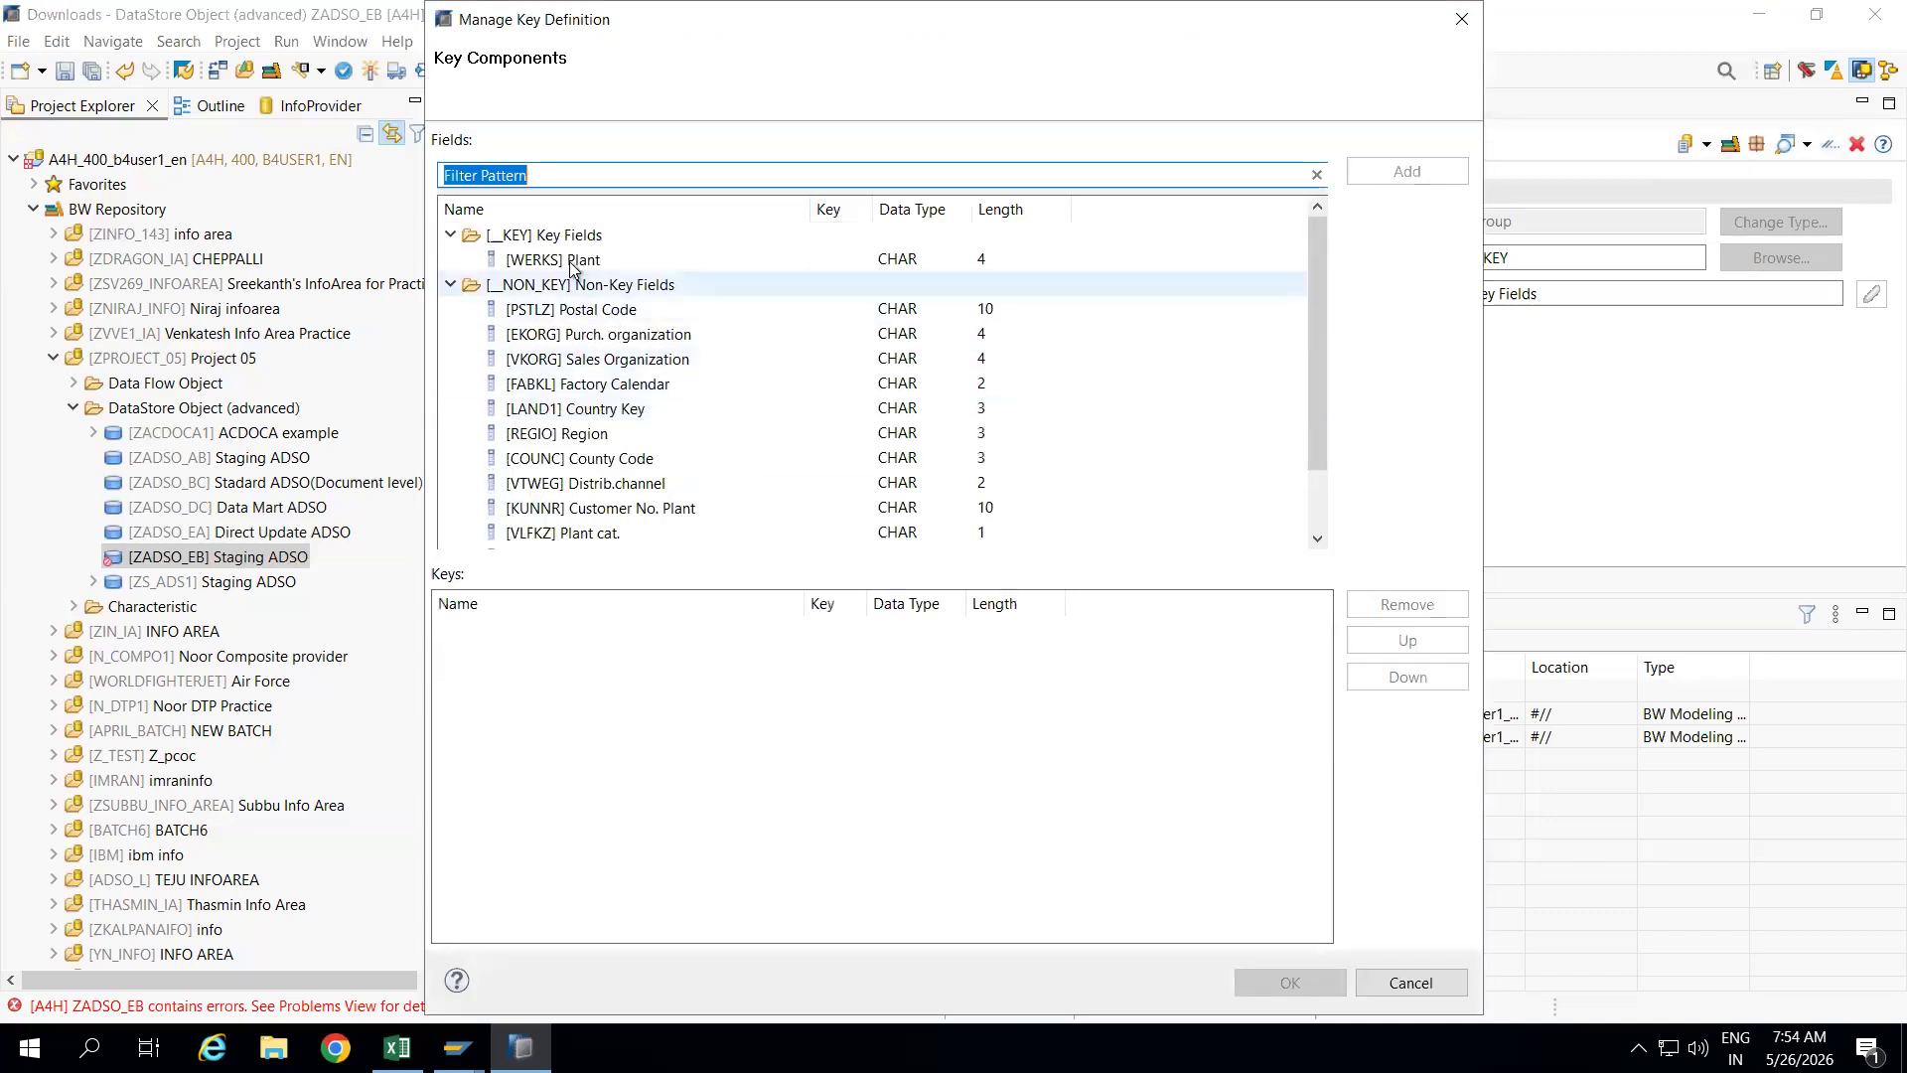
double_click(571, 260)
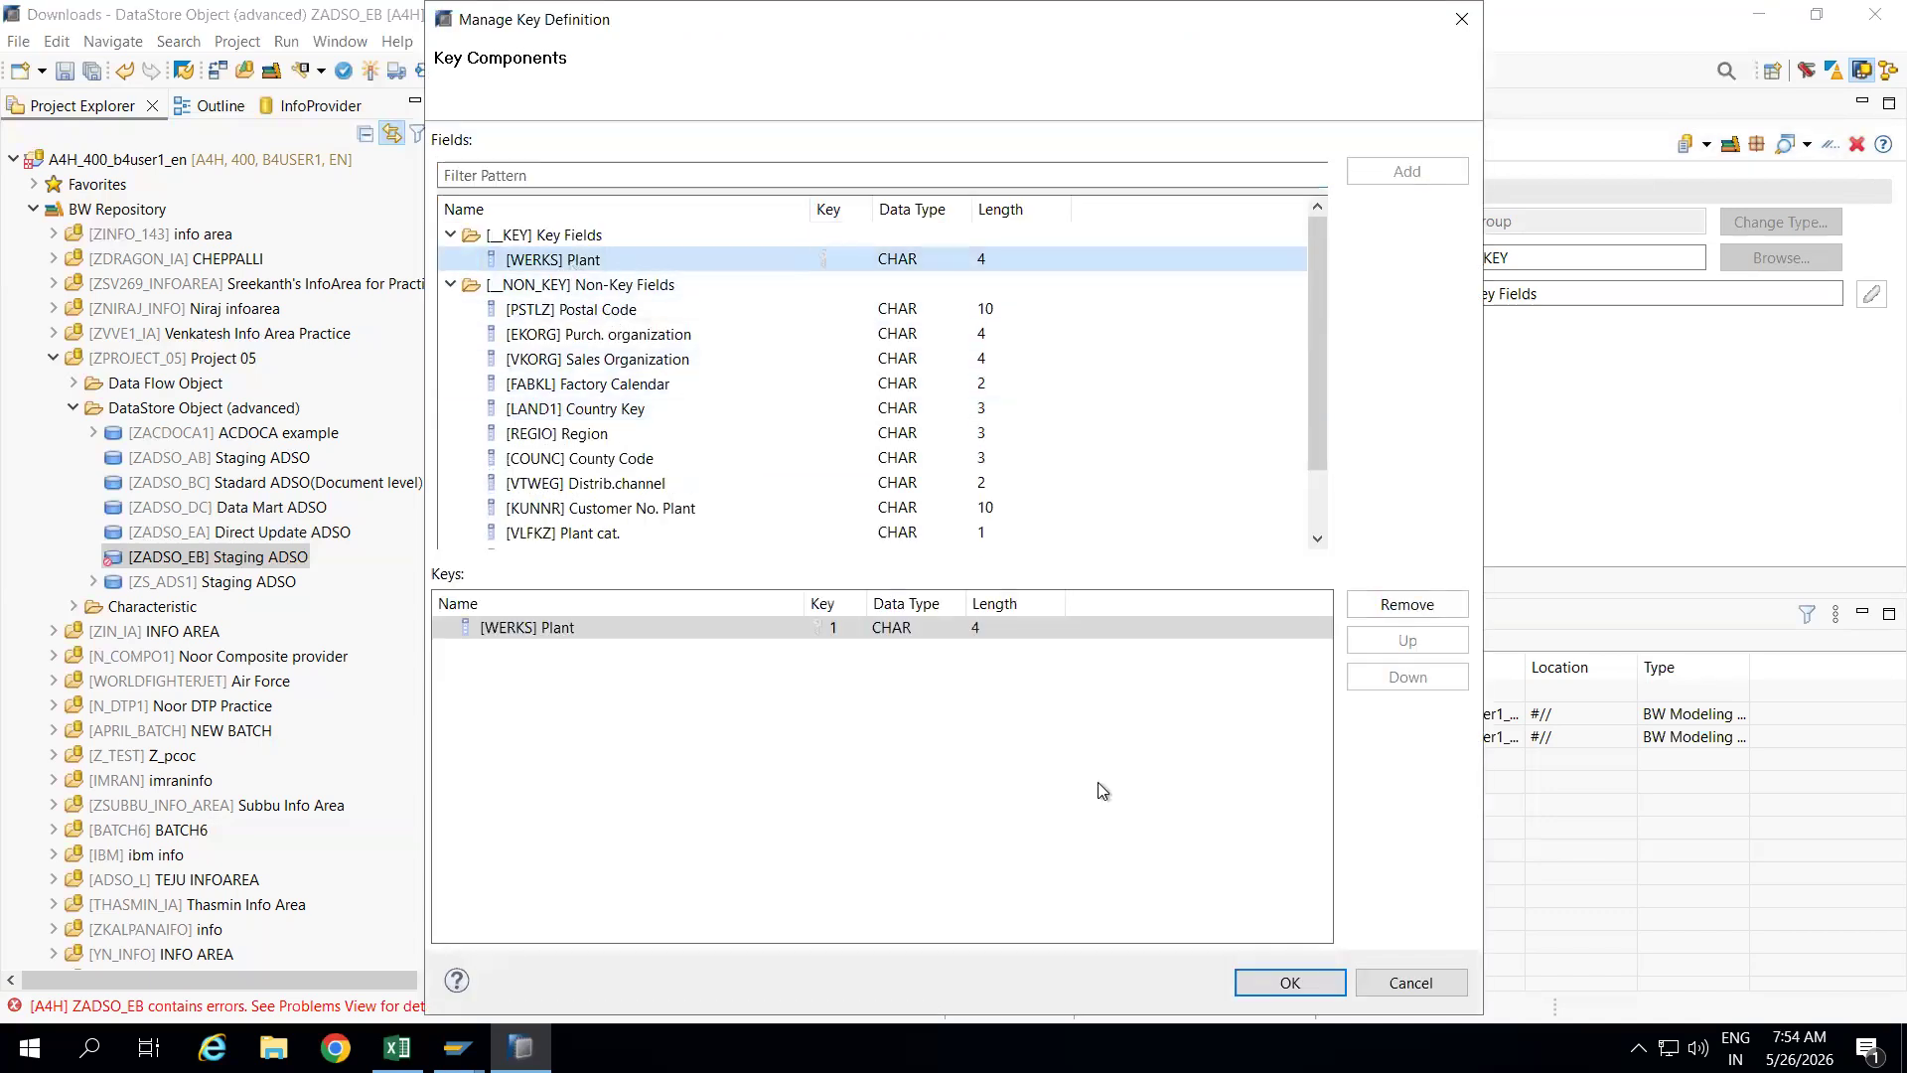
key(Return)
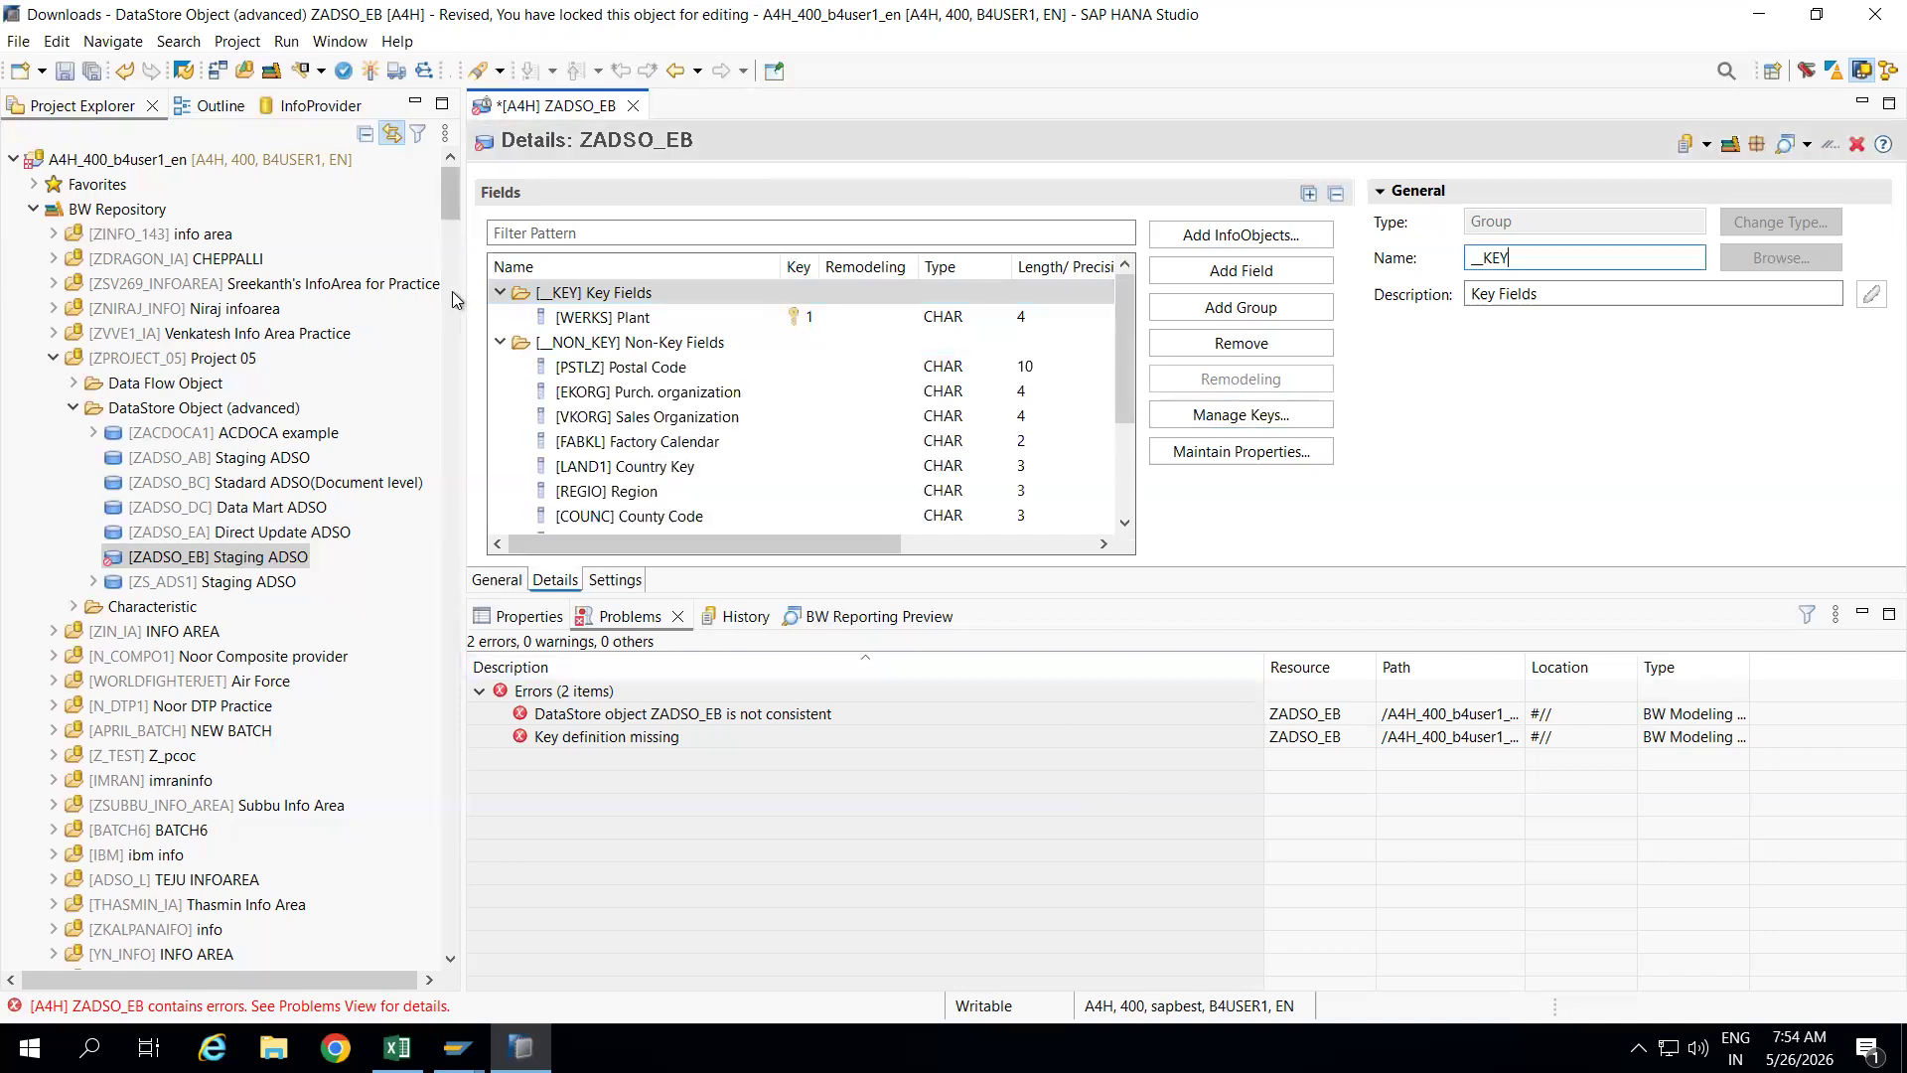
Check ZADSO_EB for consistency and activate it as a reporting-enabled staging ADSO
click(344, 70)
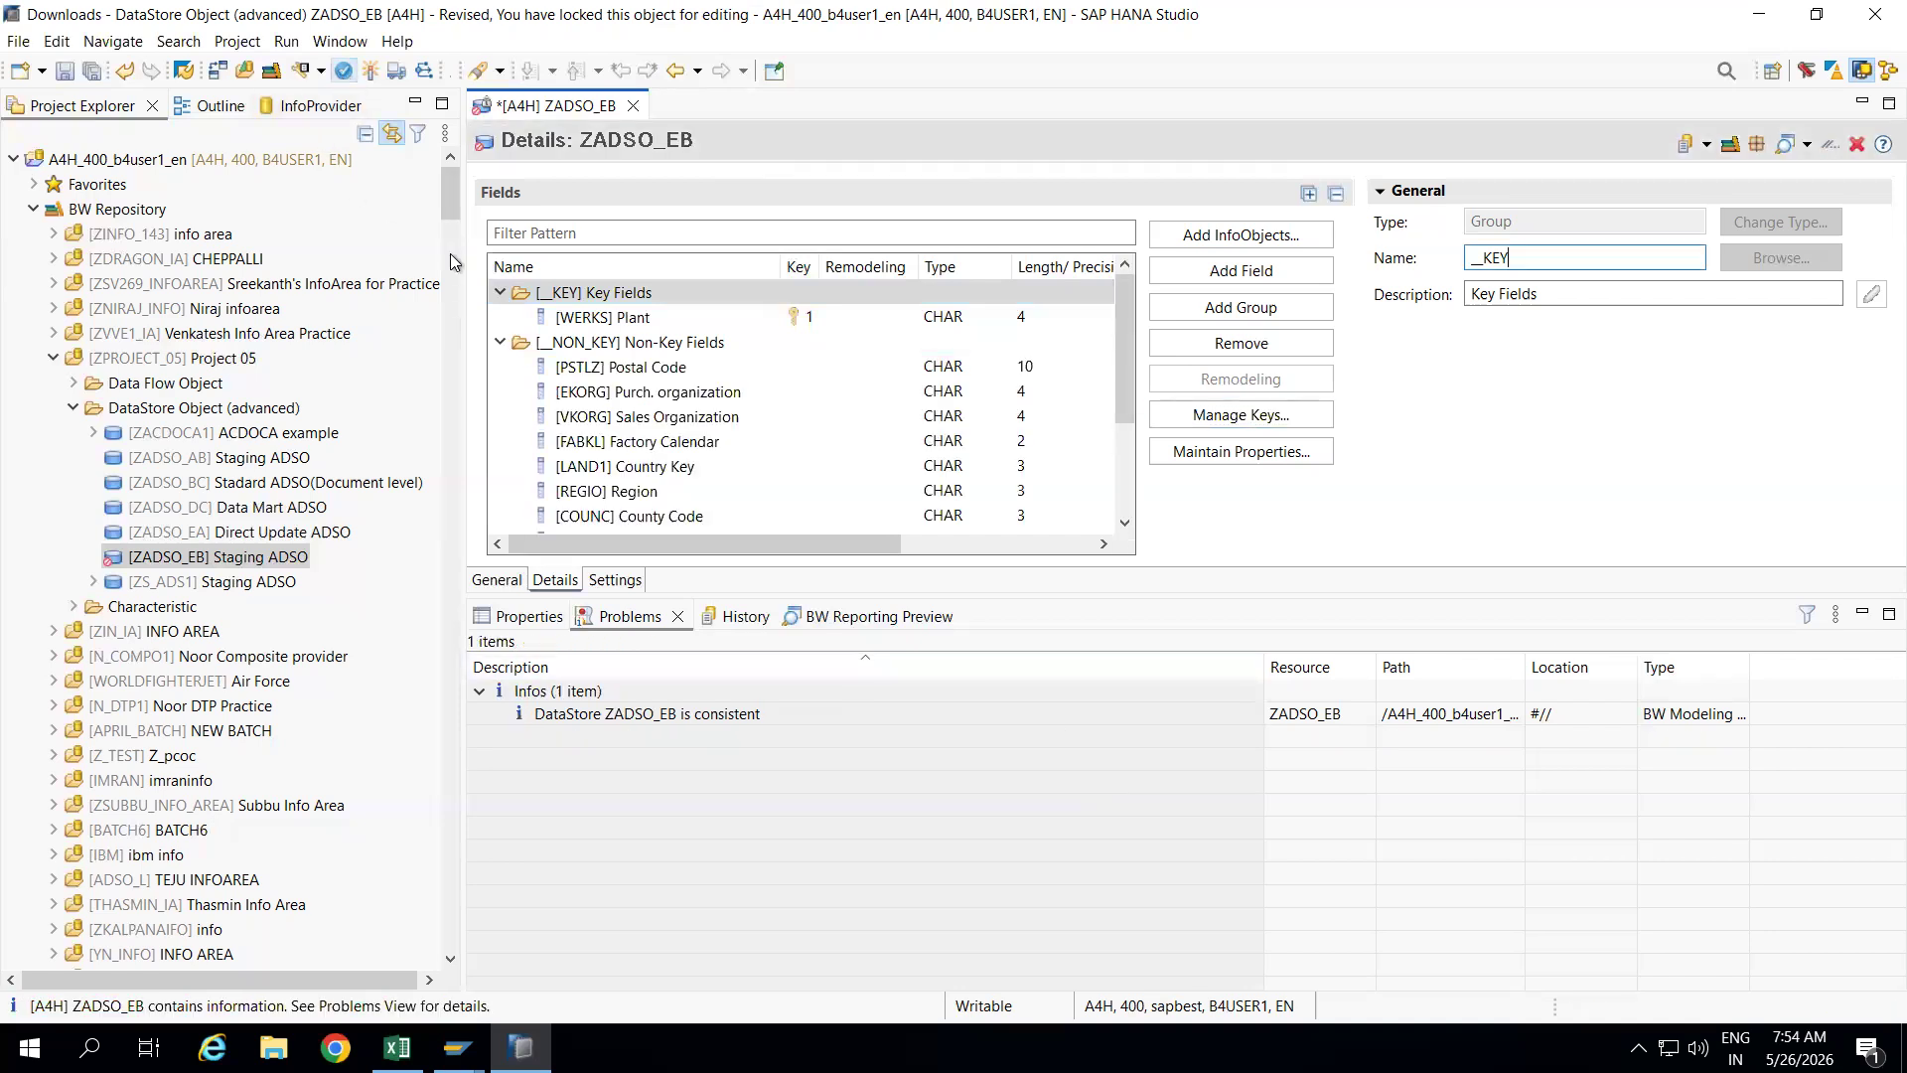
click(699, 724)
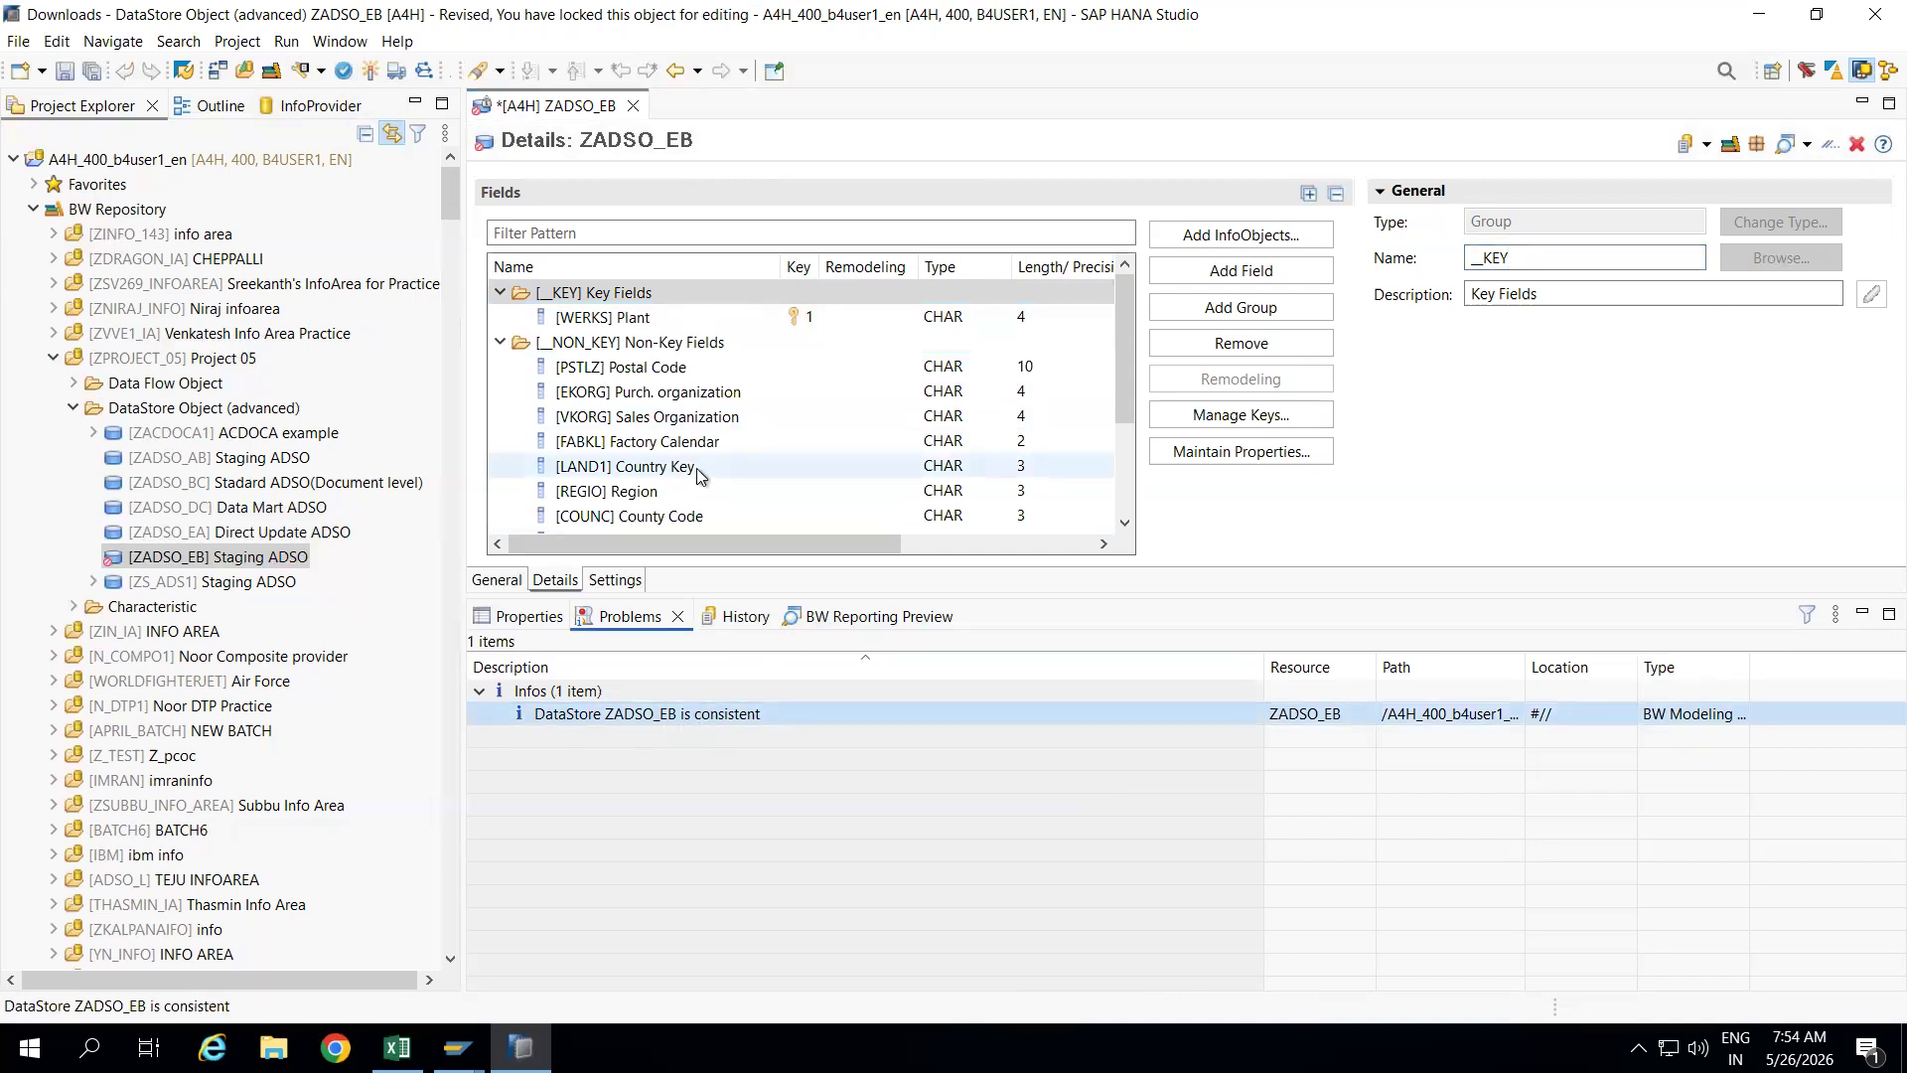
click(368, 75)
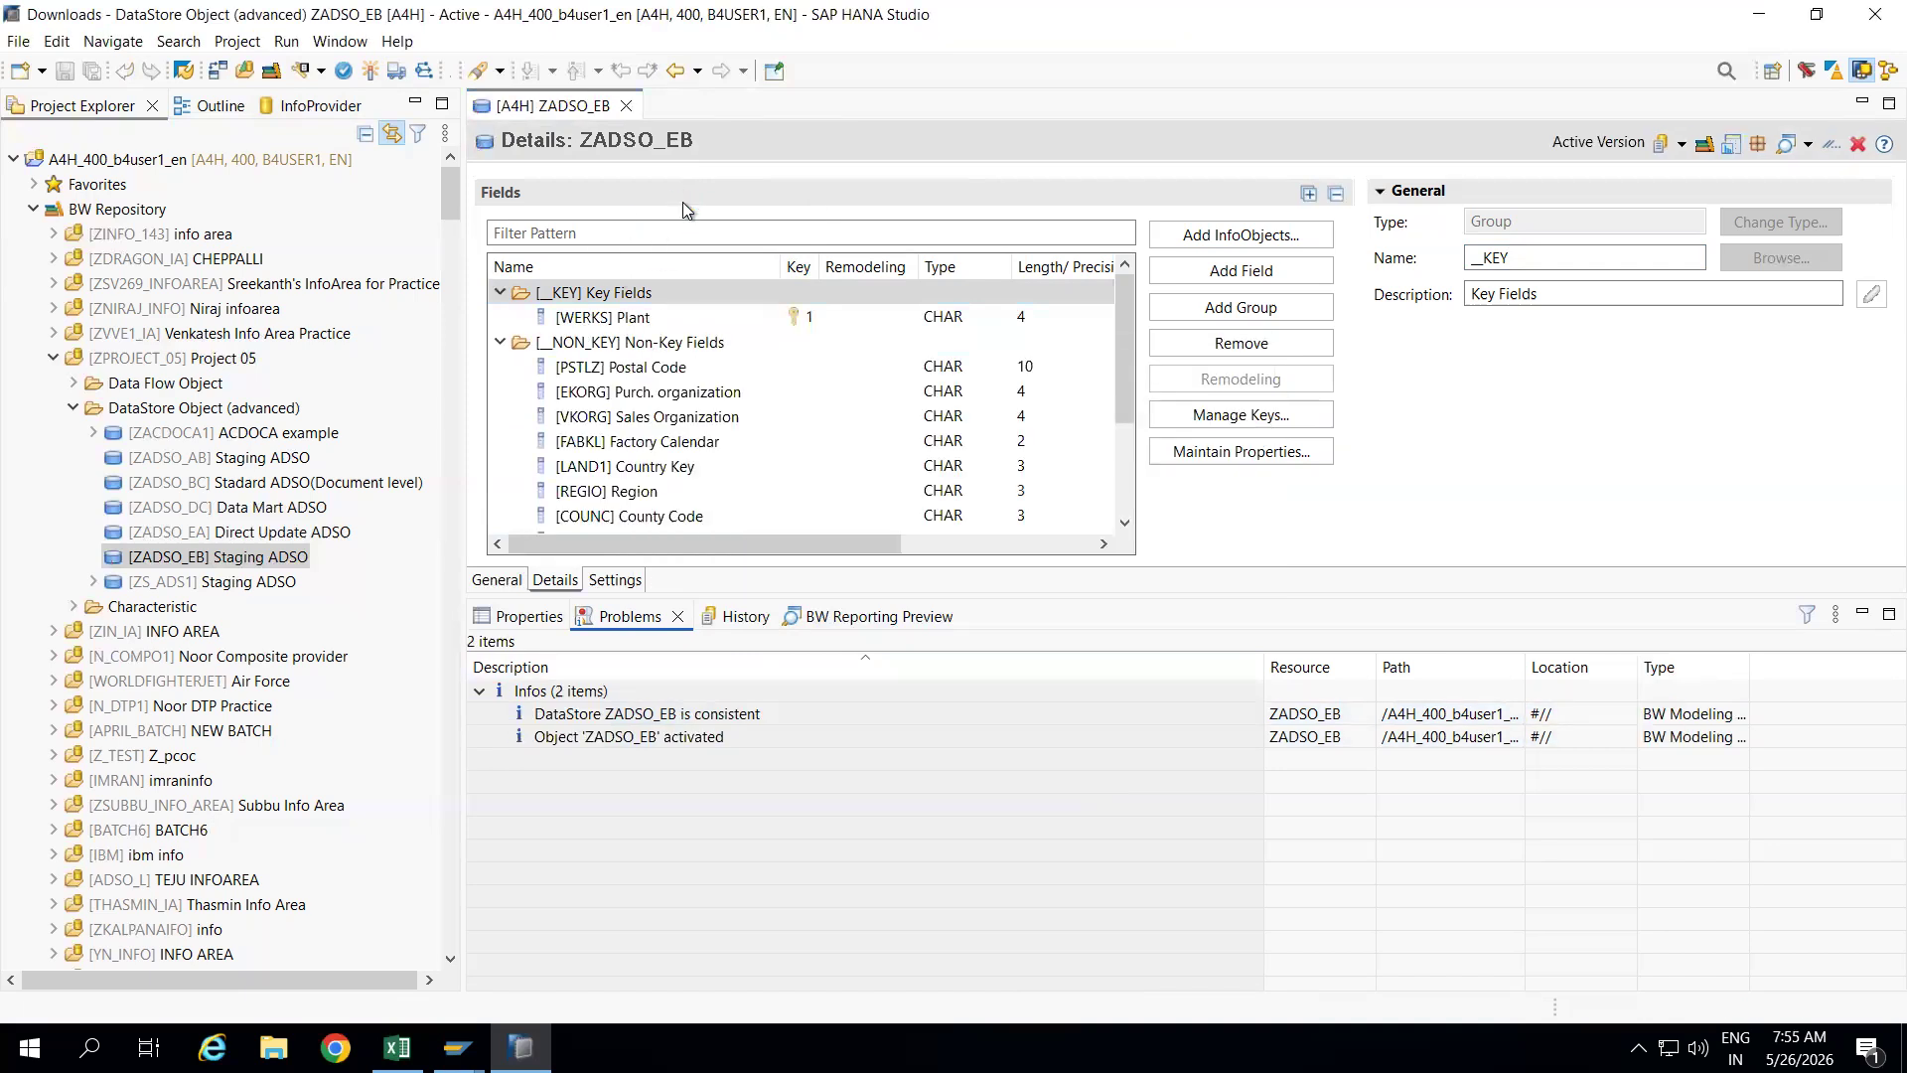
Review the DDIC tables and views of the reporting-enabled ZADSO_EB in its properties
click(530, 618)
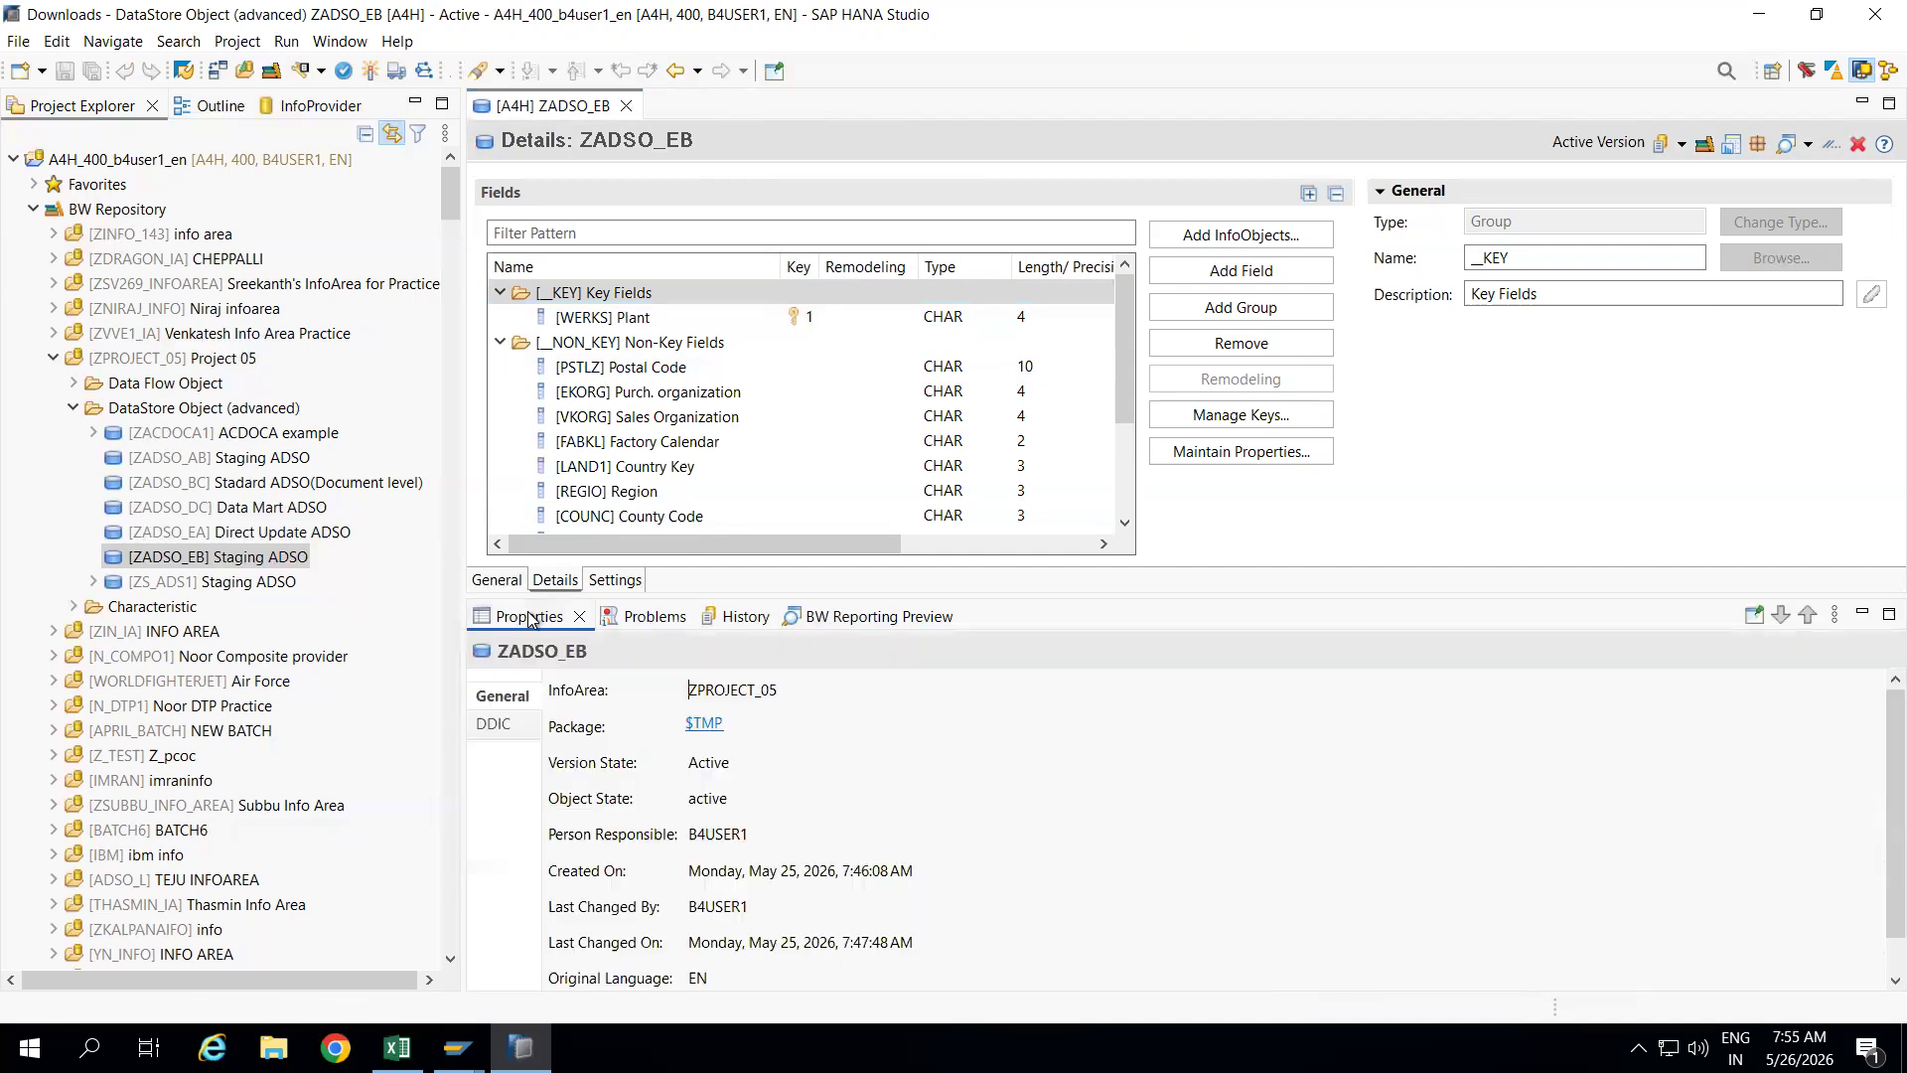
click(493, 725)
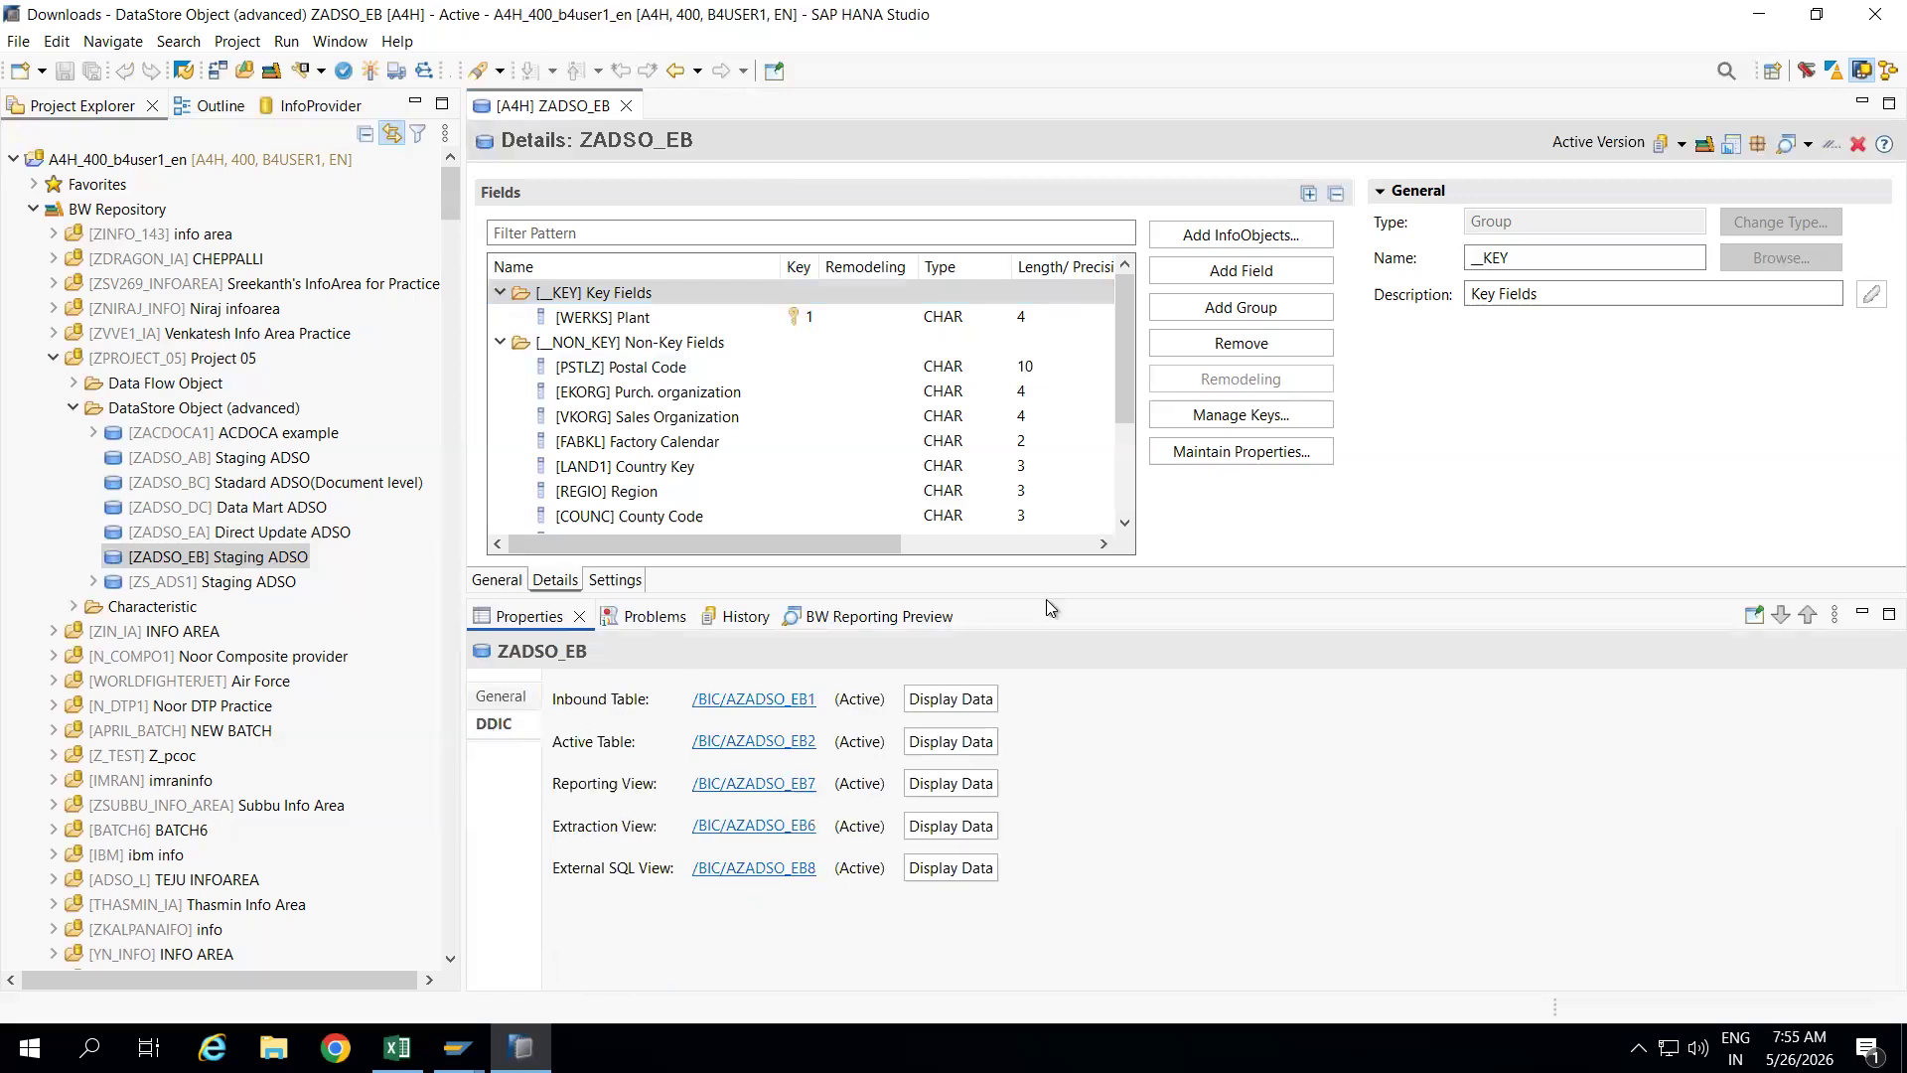
drag(1049, 597, 1035, 427)
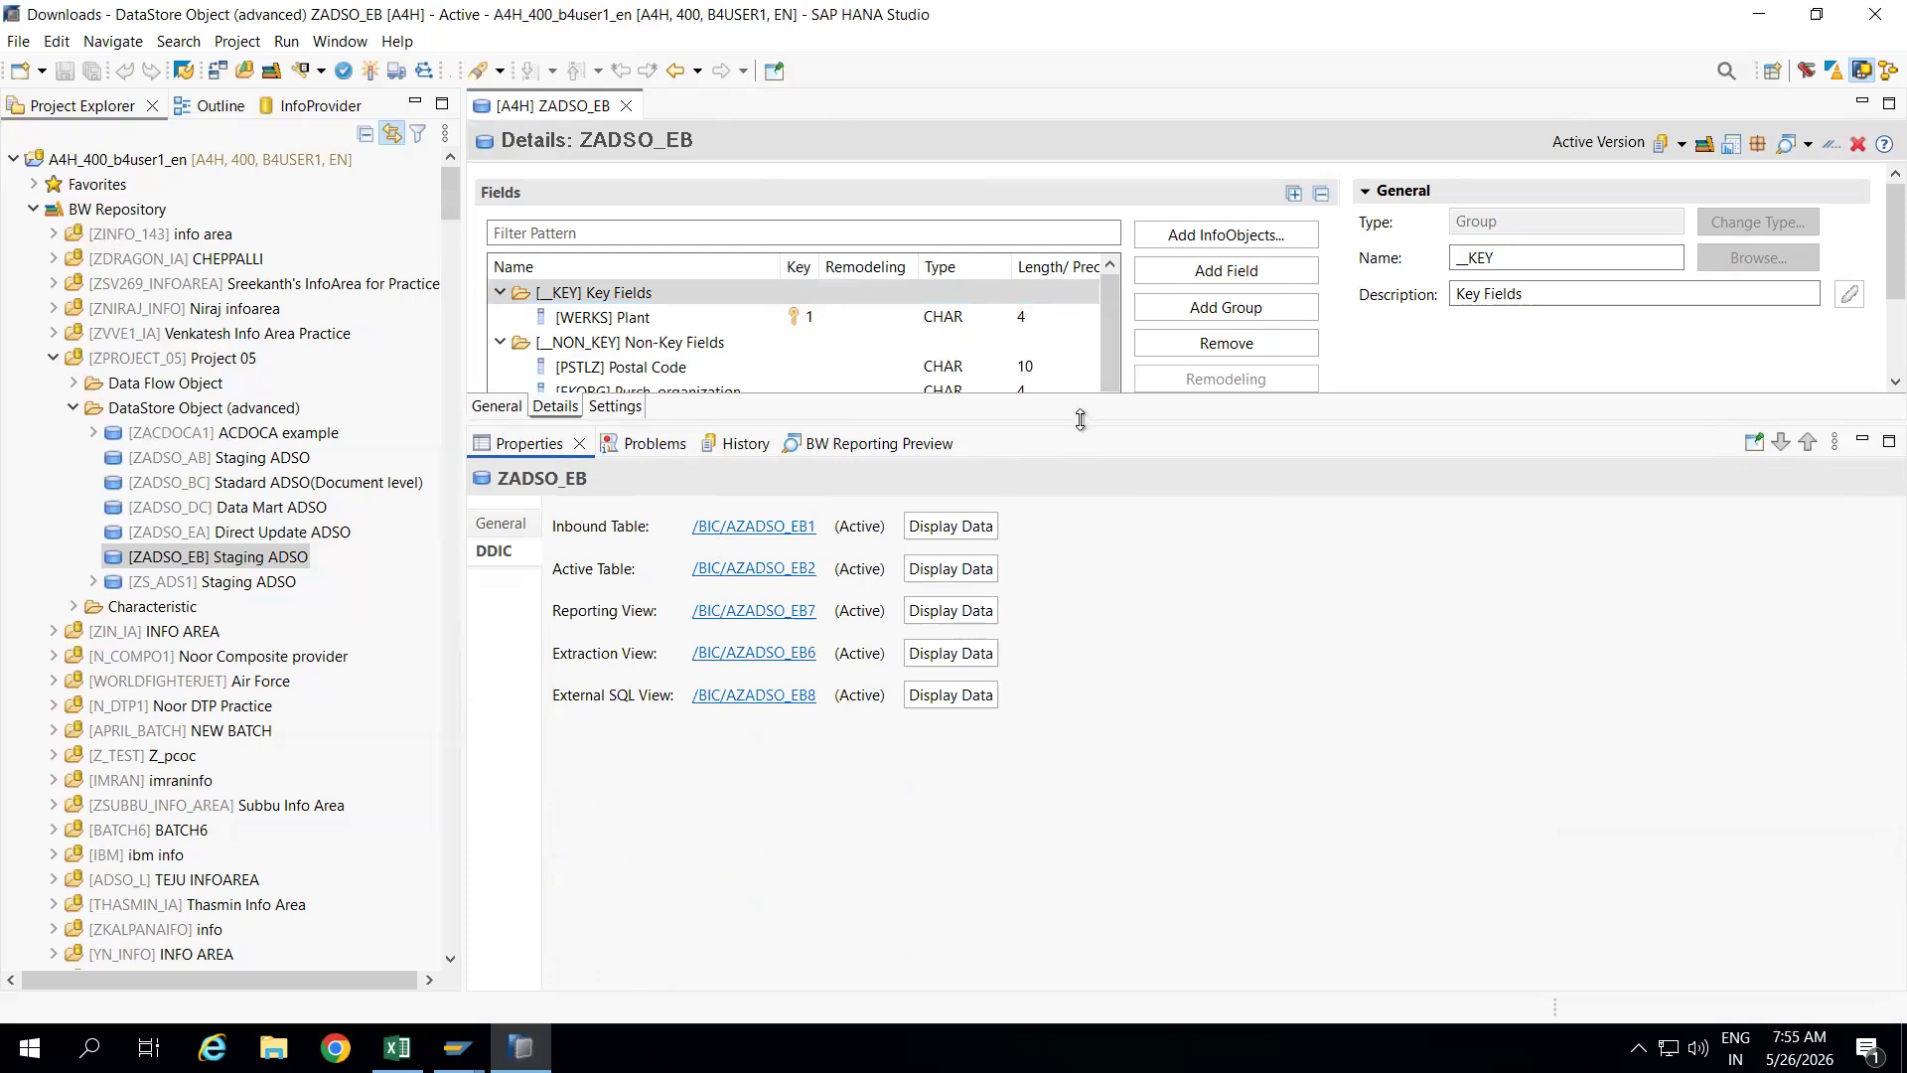
drag(1081, 420, 1099, 568)
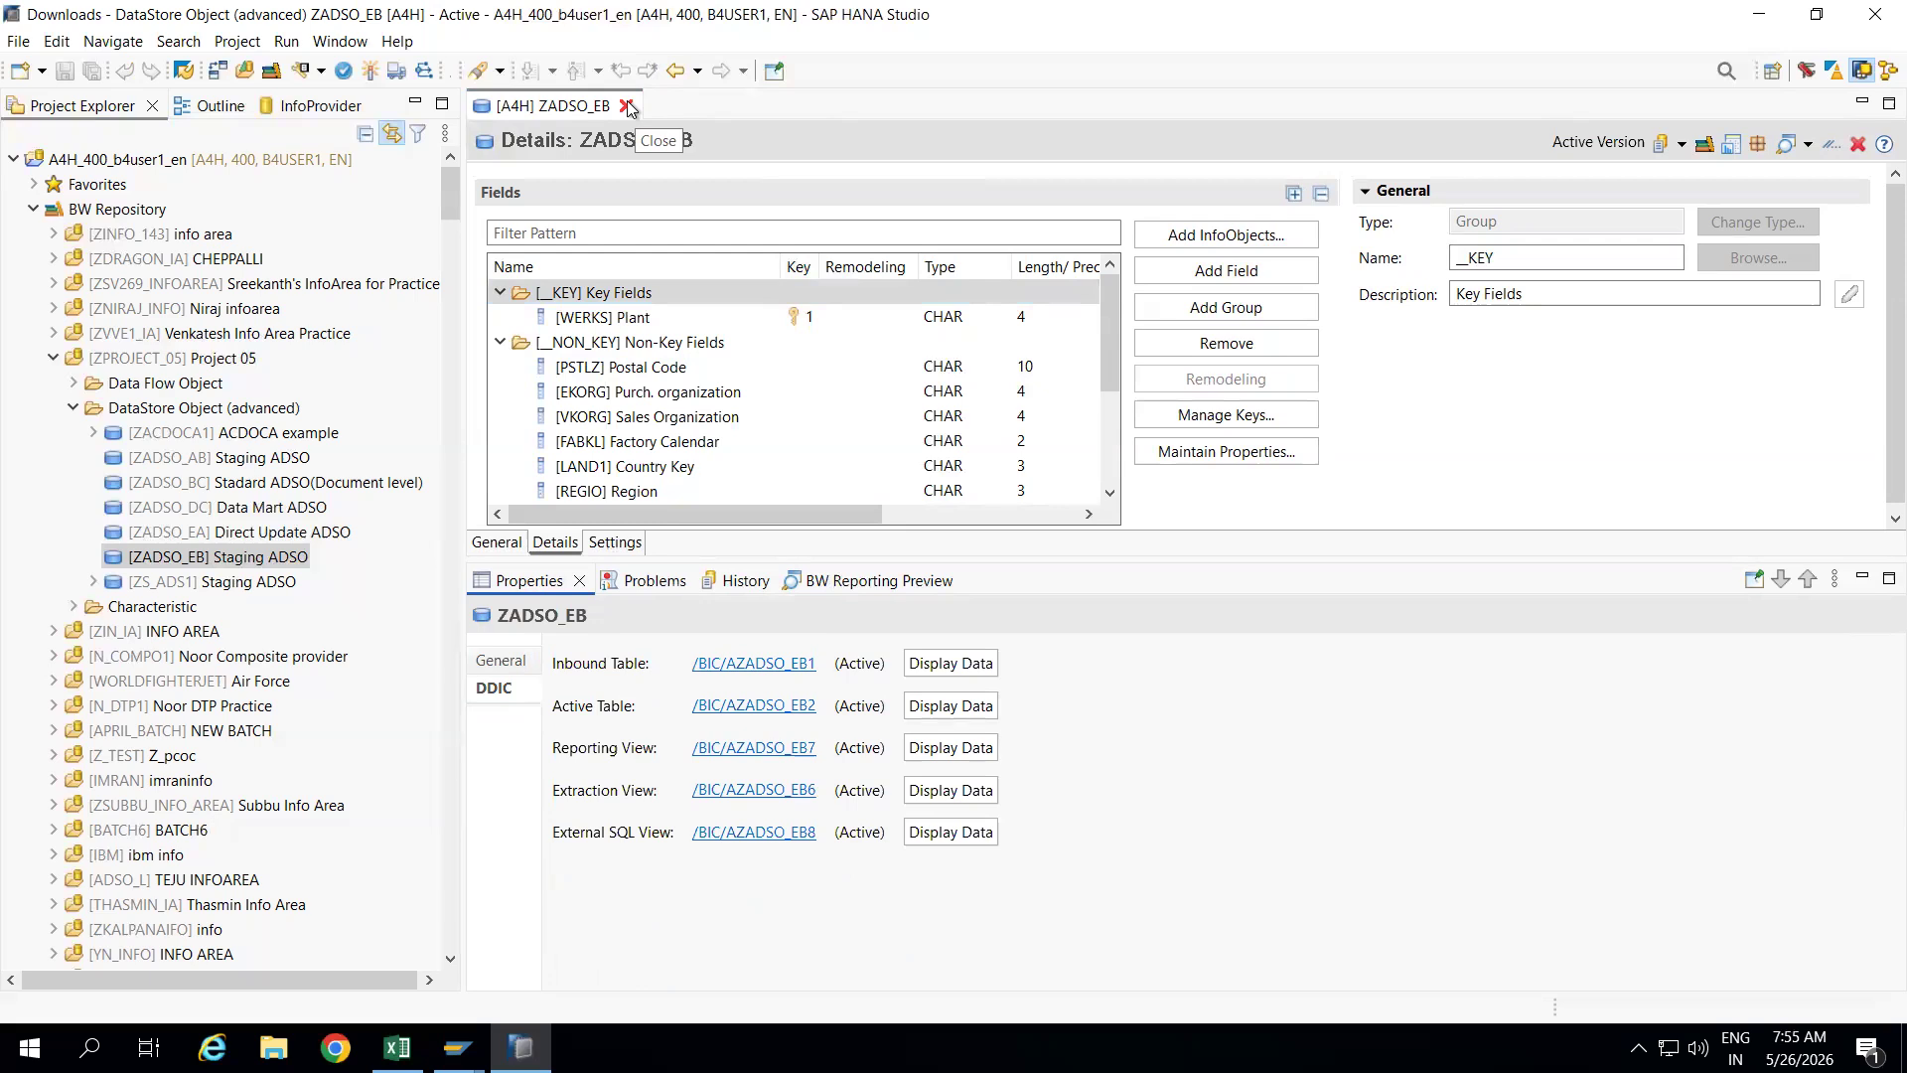
Change the staging option of ZADSO_EB to Compress Data, look over its fields, and activate it
click(501, 542)
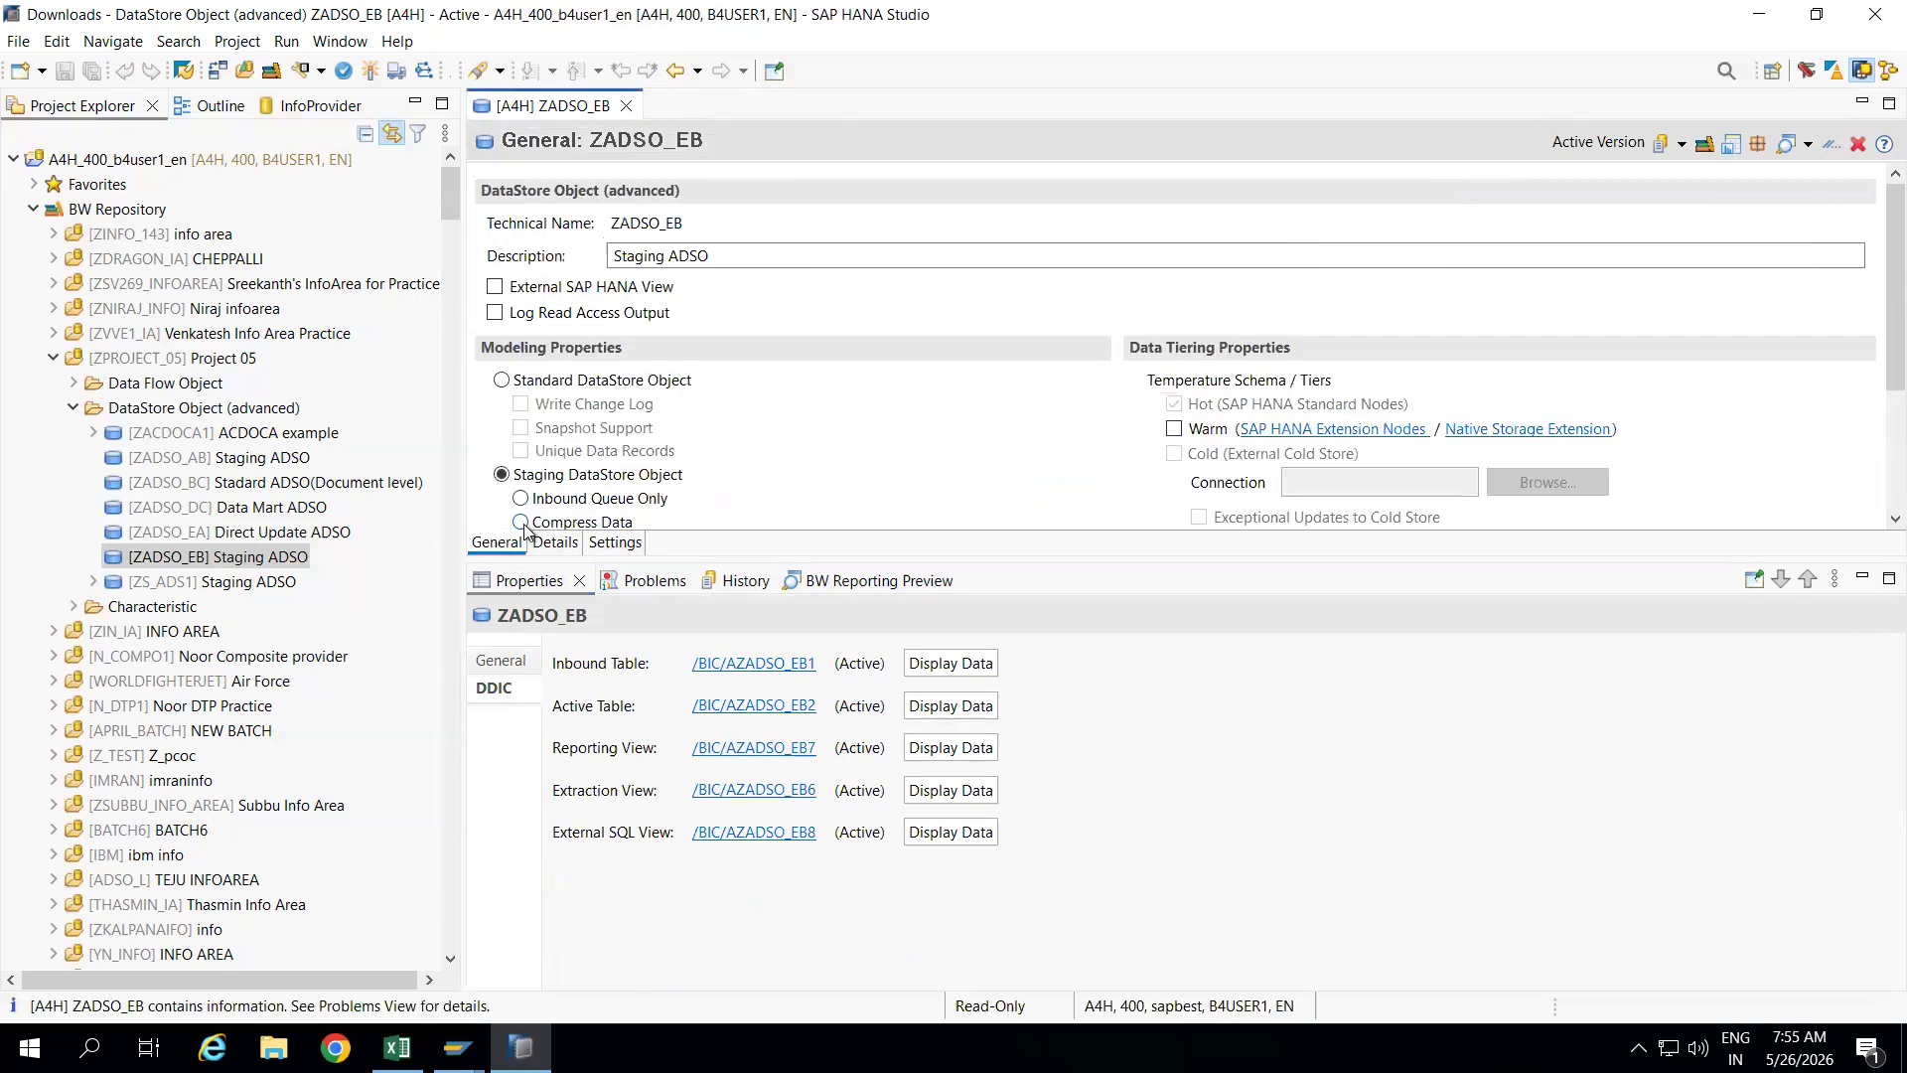
click(522, 525)
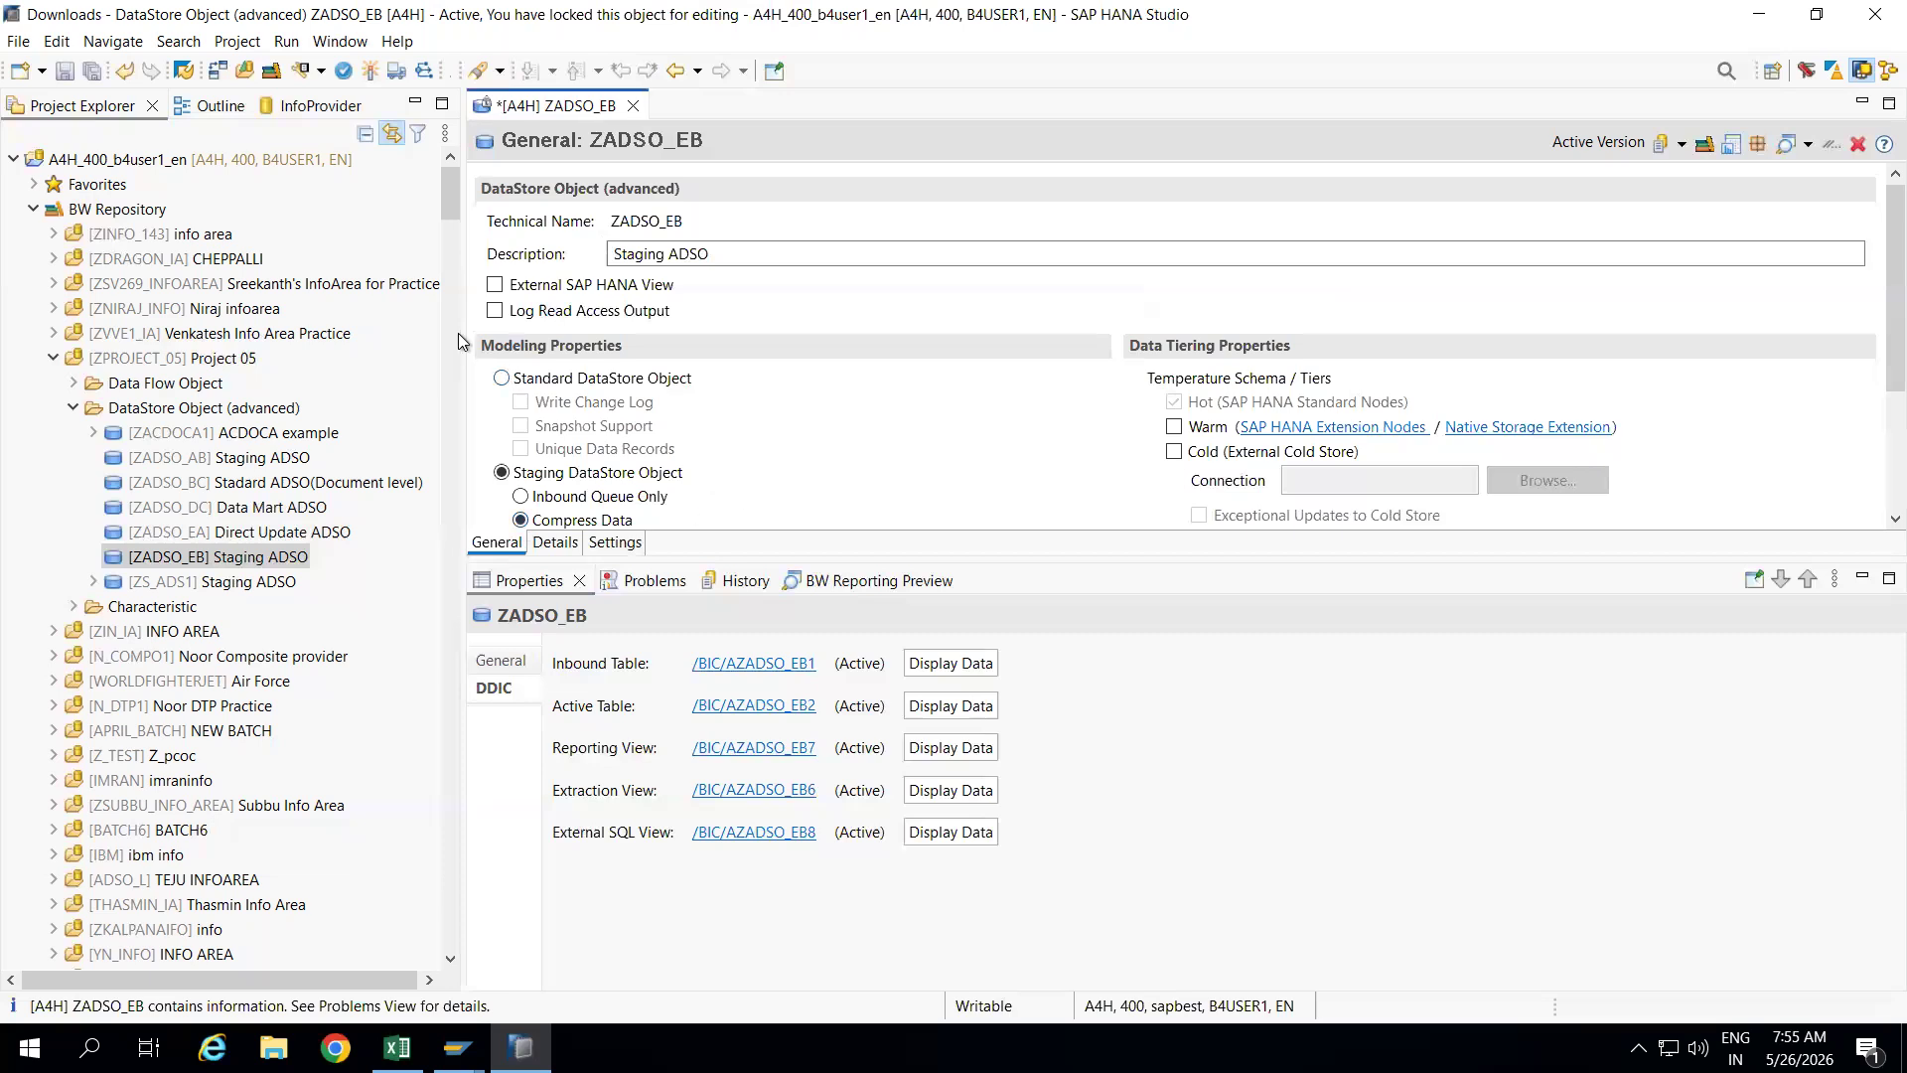
click(572, 552)
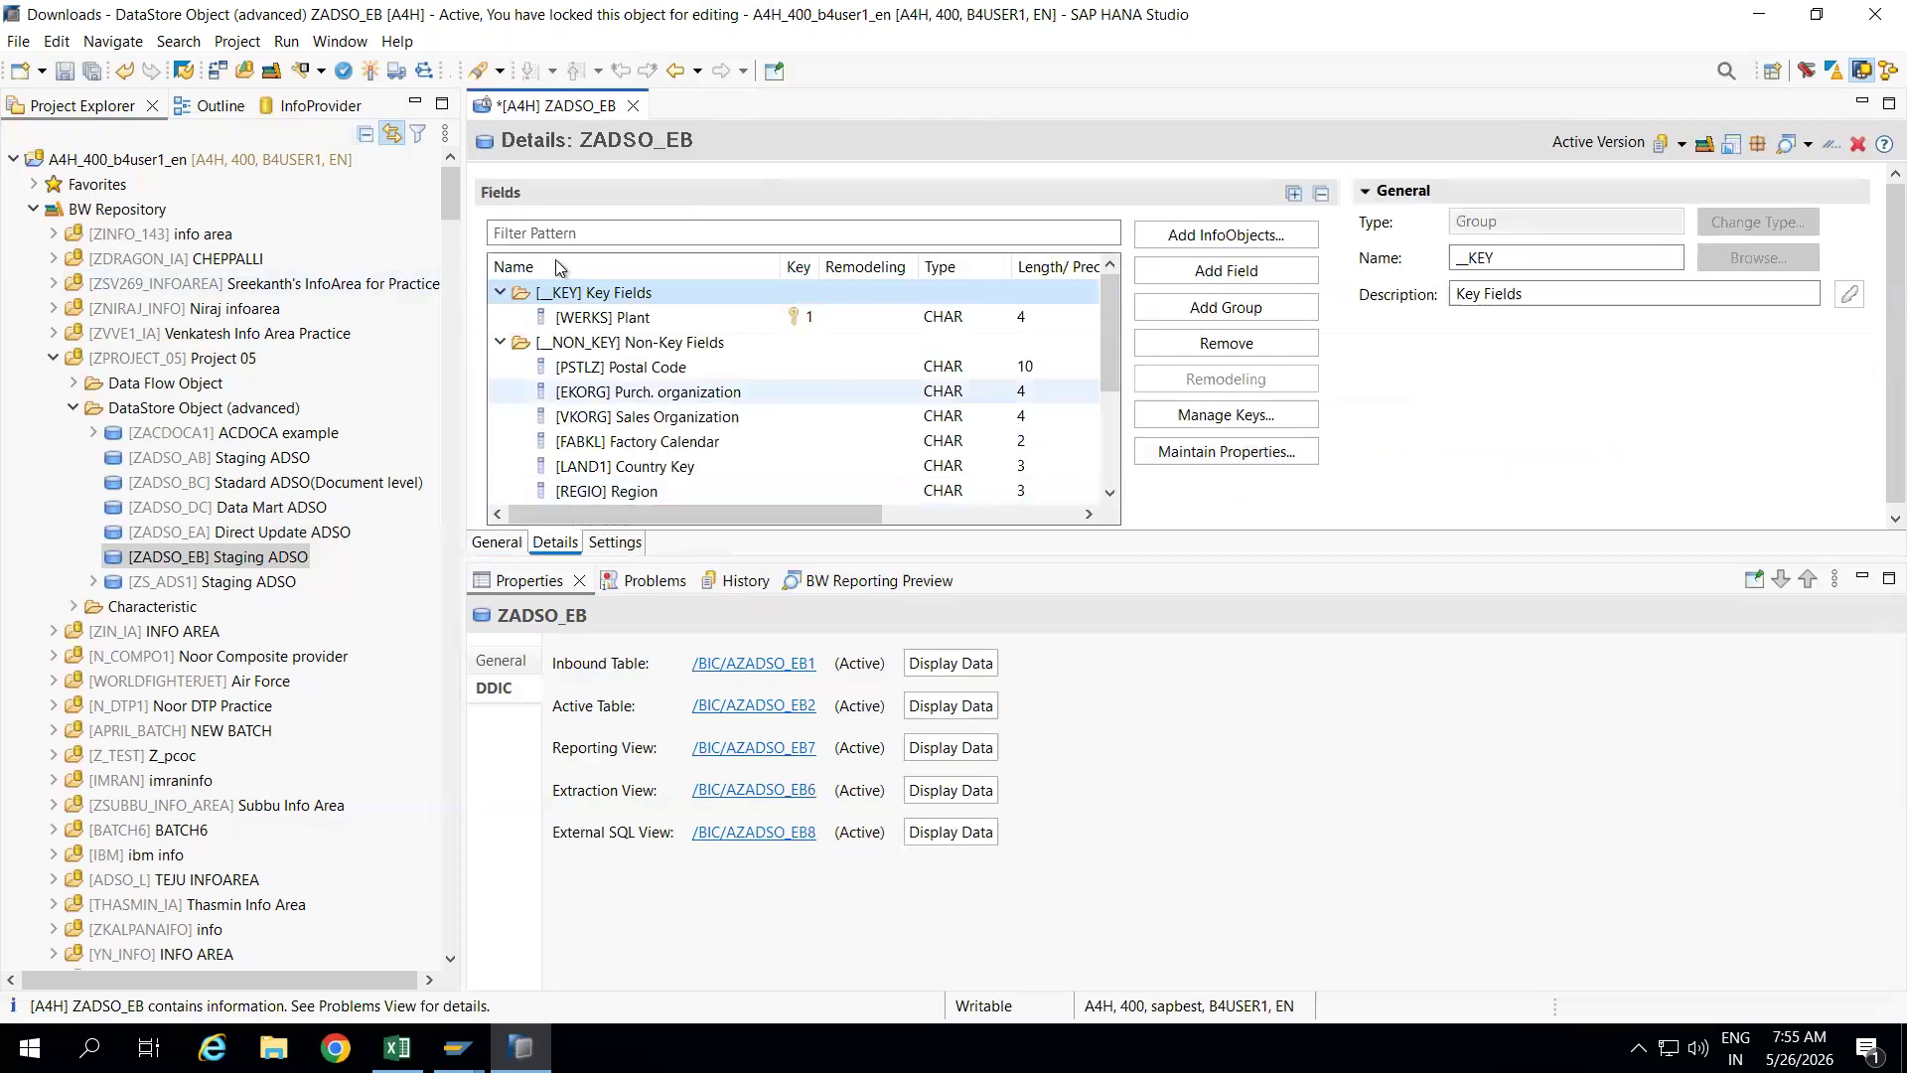
click(371, 71)
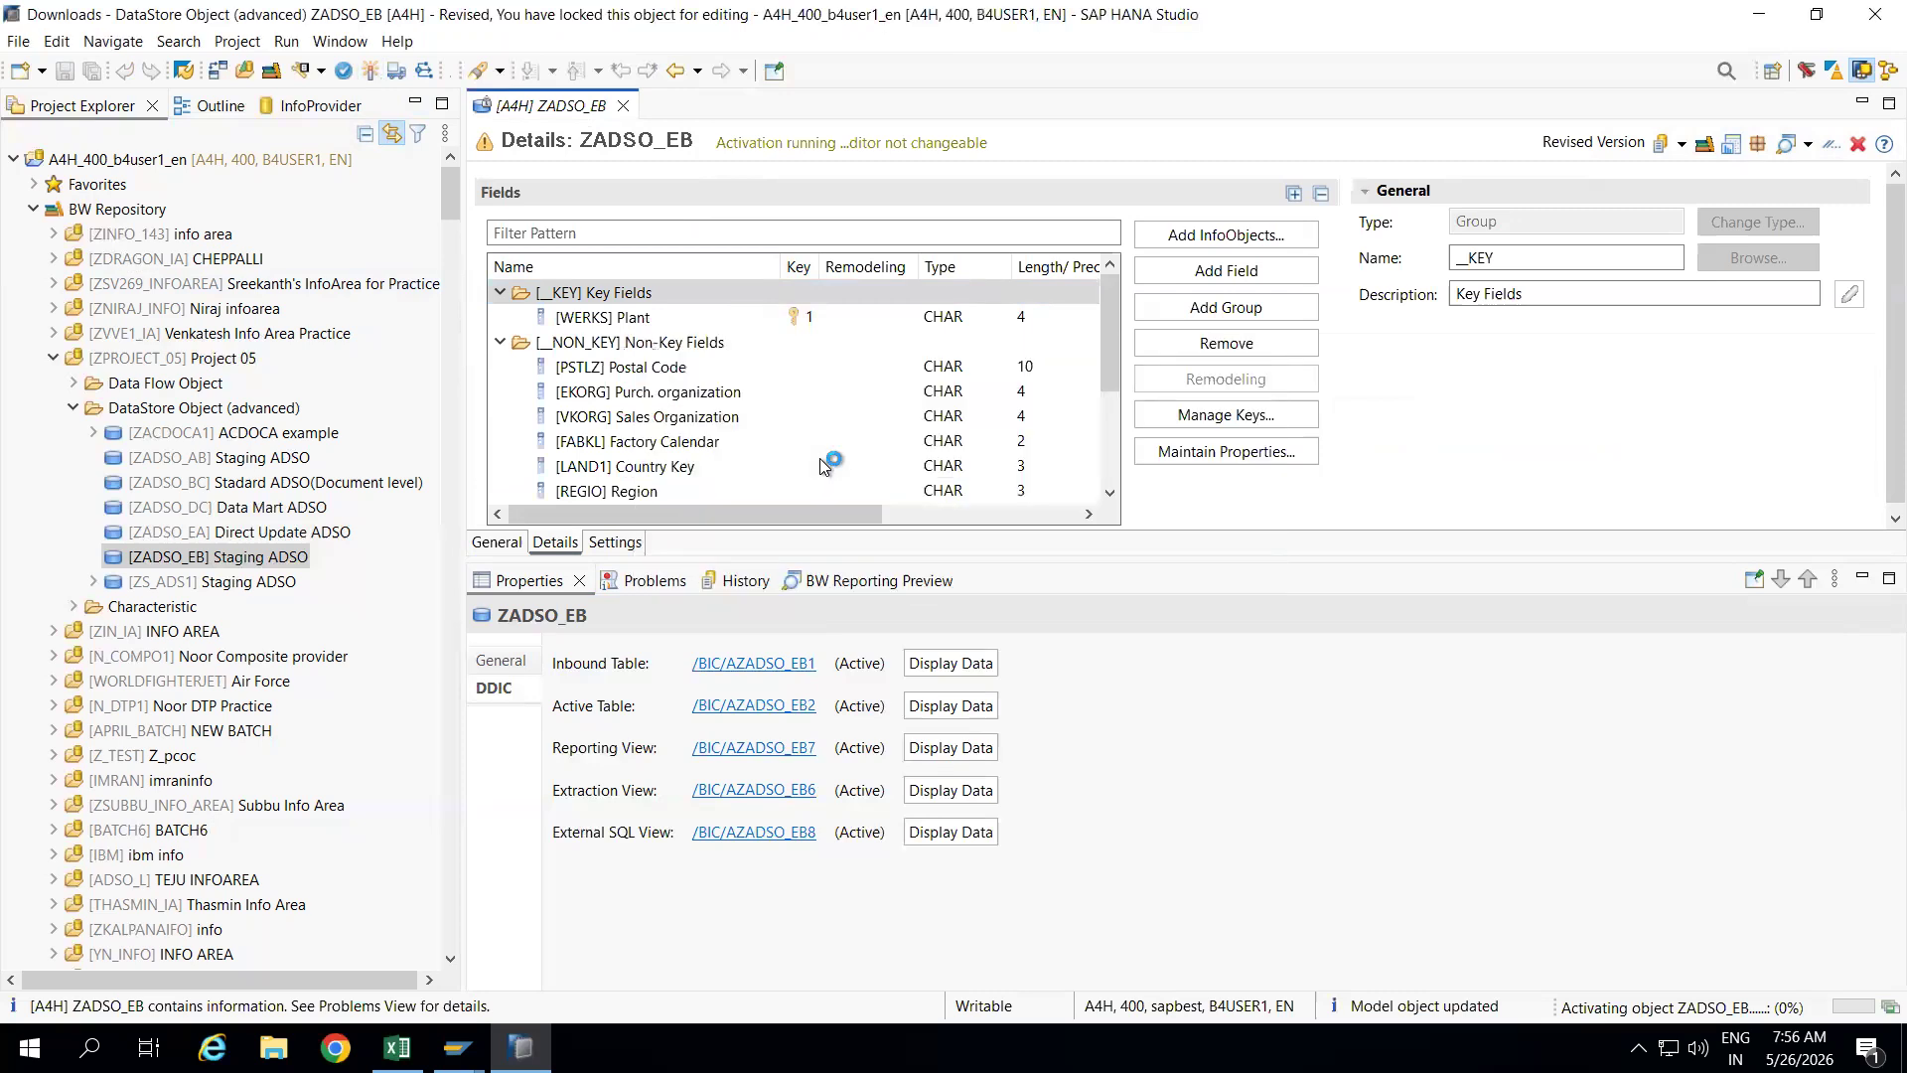
Review the DDIC tables of ZADSO_EB alongside its general modeling properties with Compress Data active
click(533, 582)
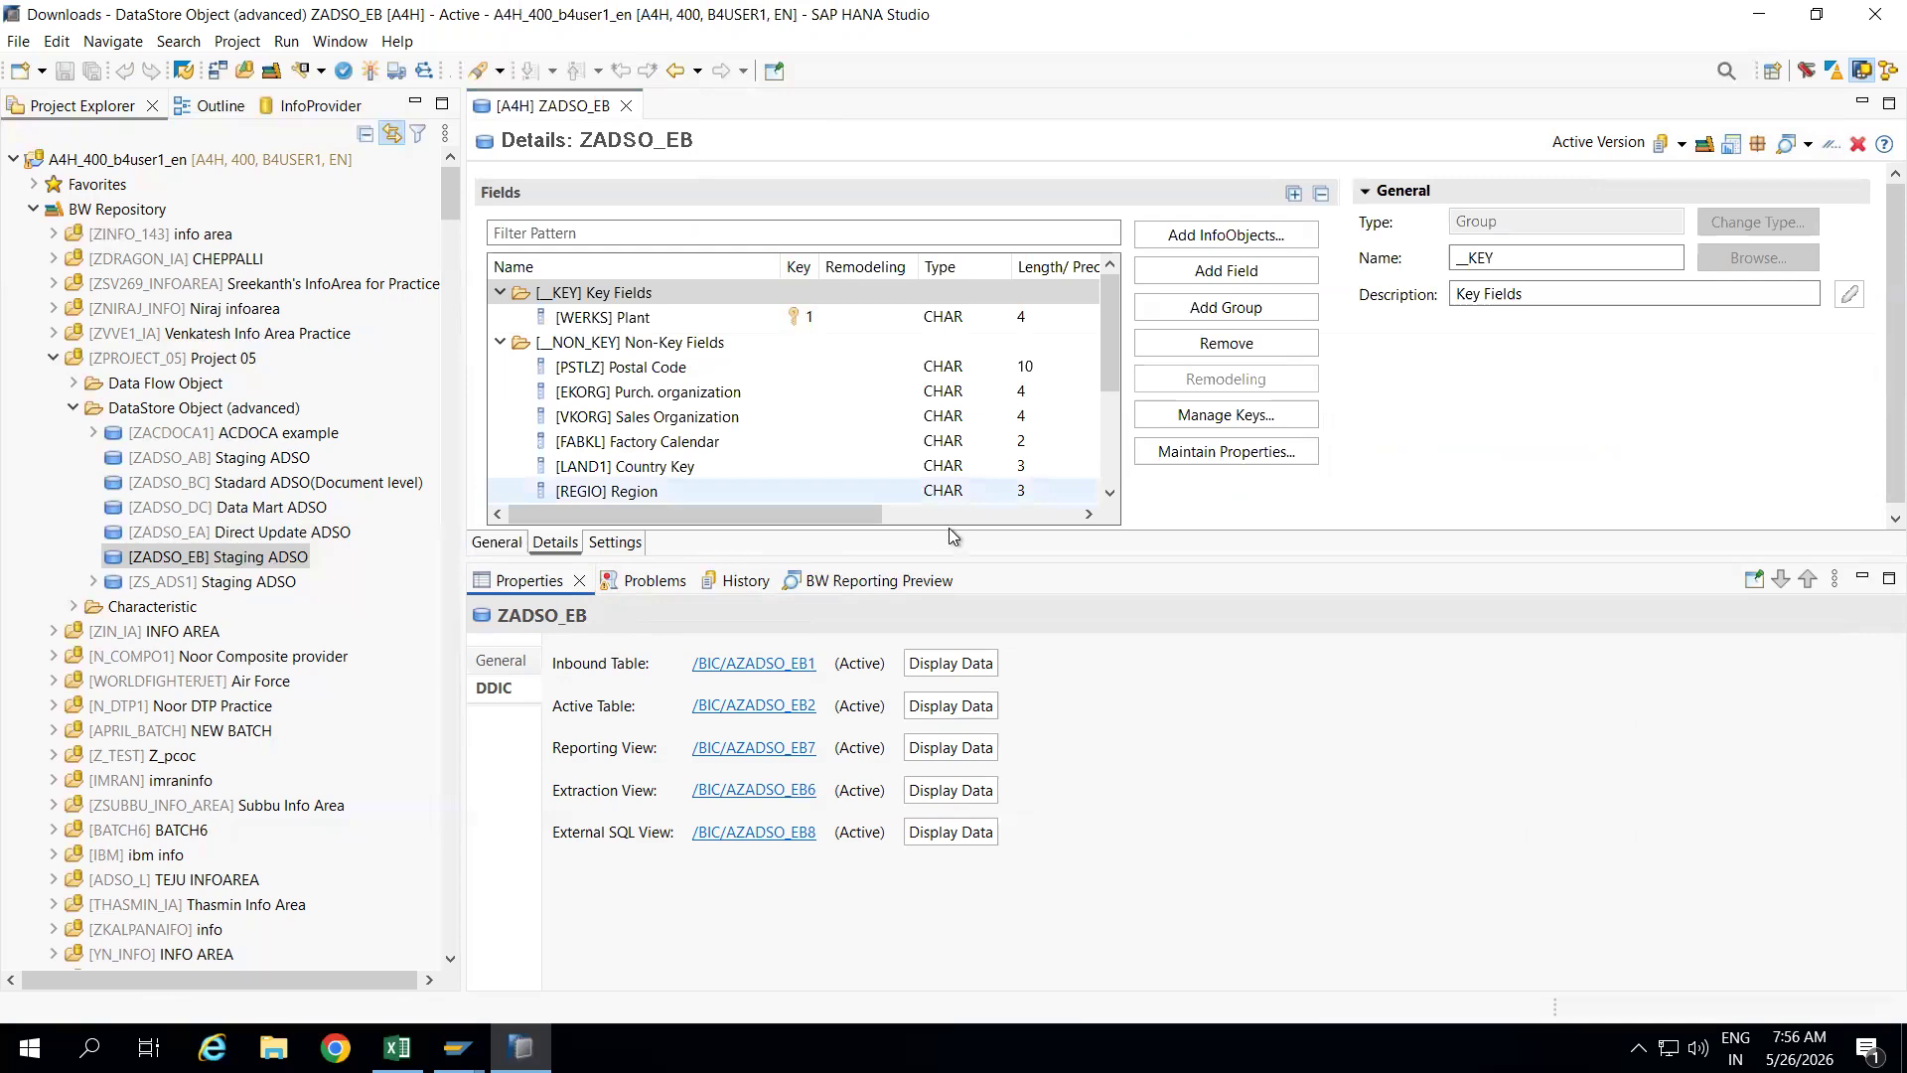
click(495, 543)
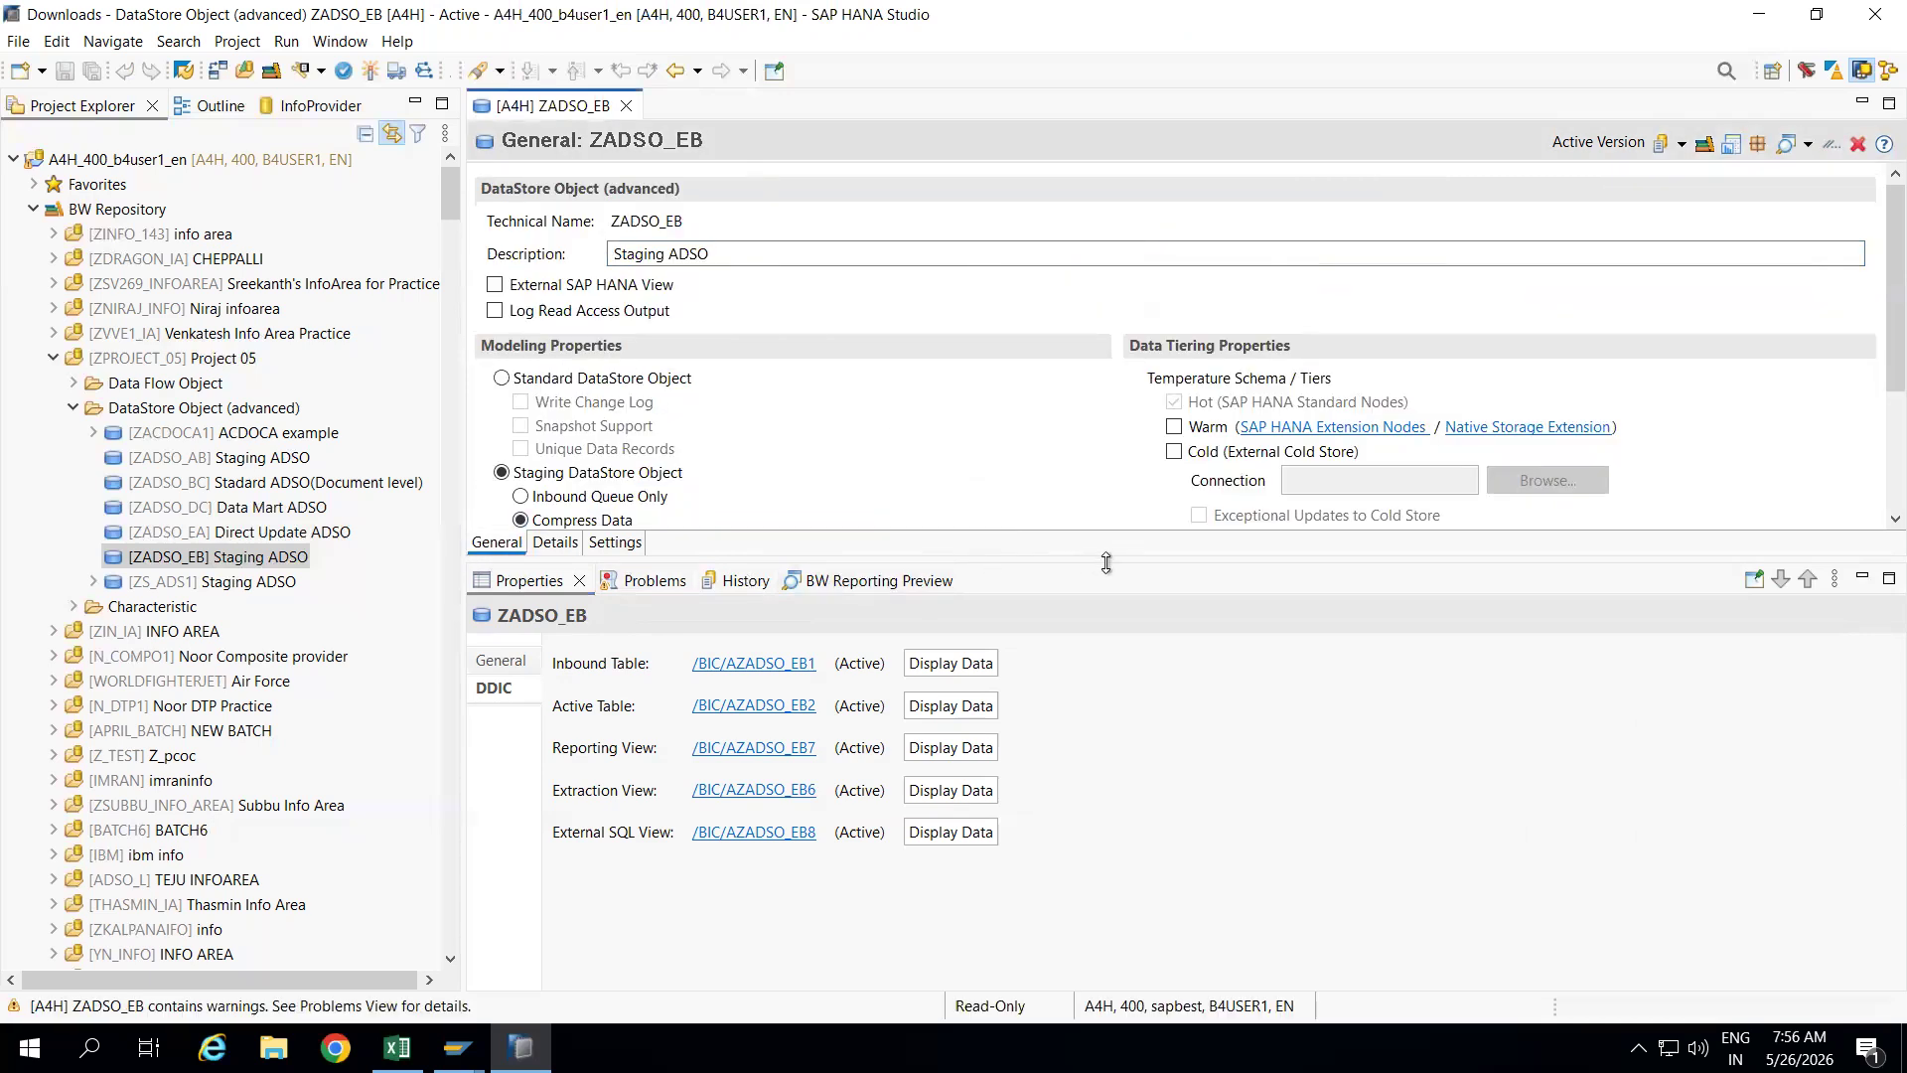
drag(1106, 561, 1100, 628)
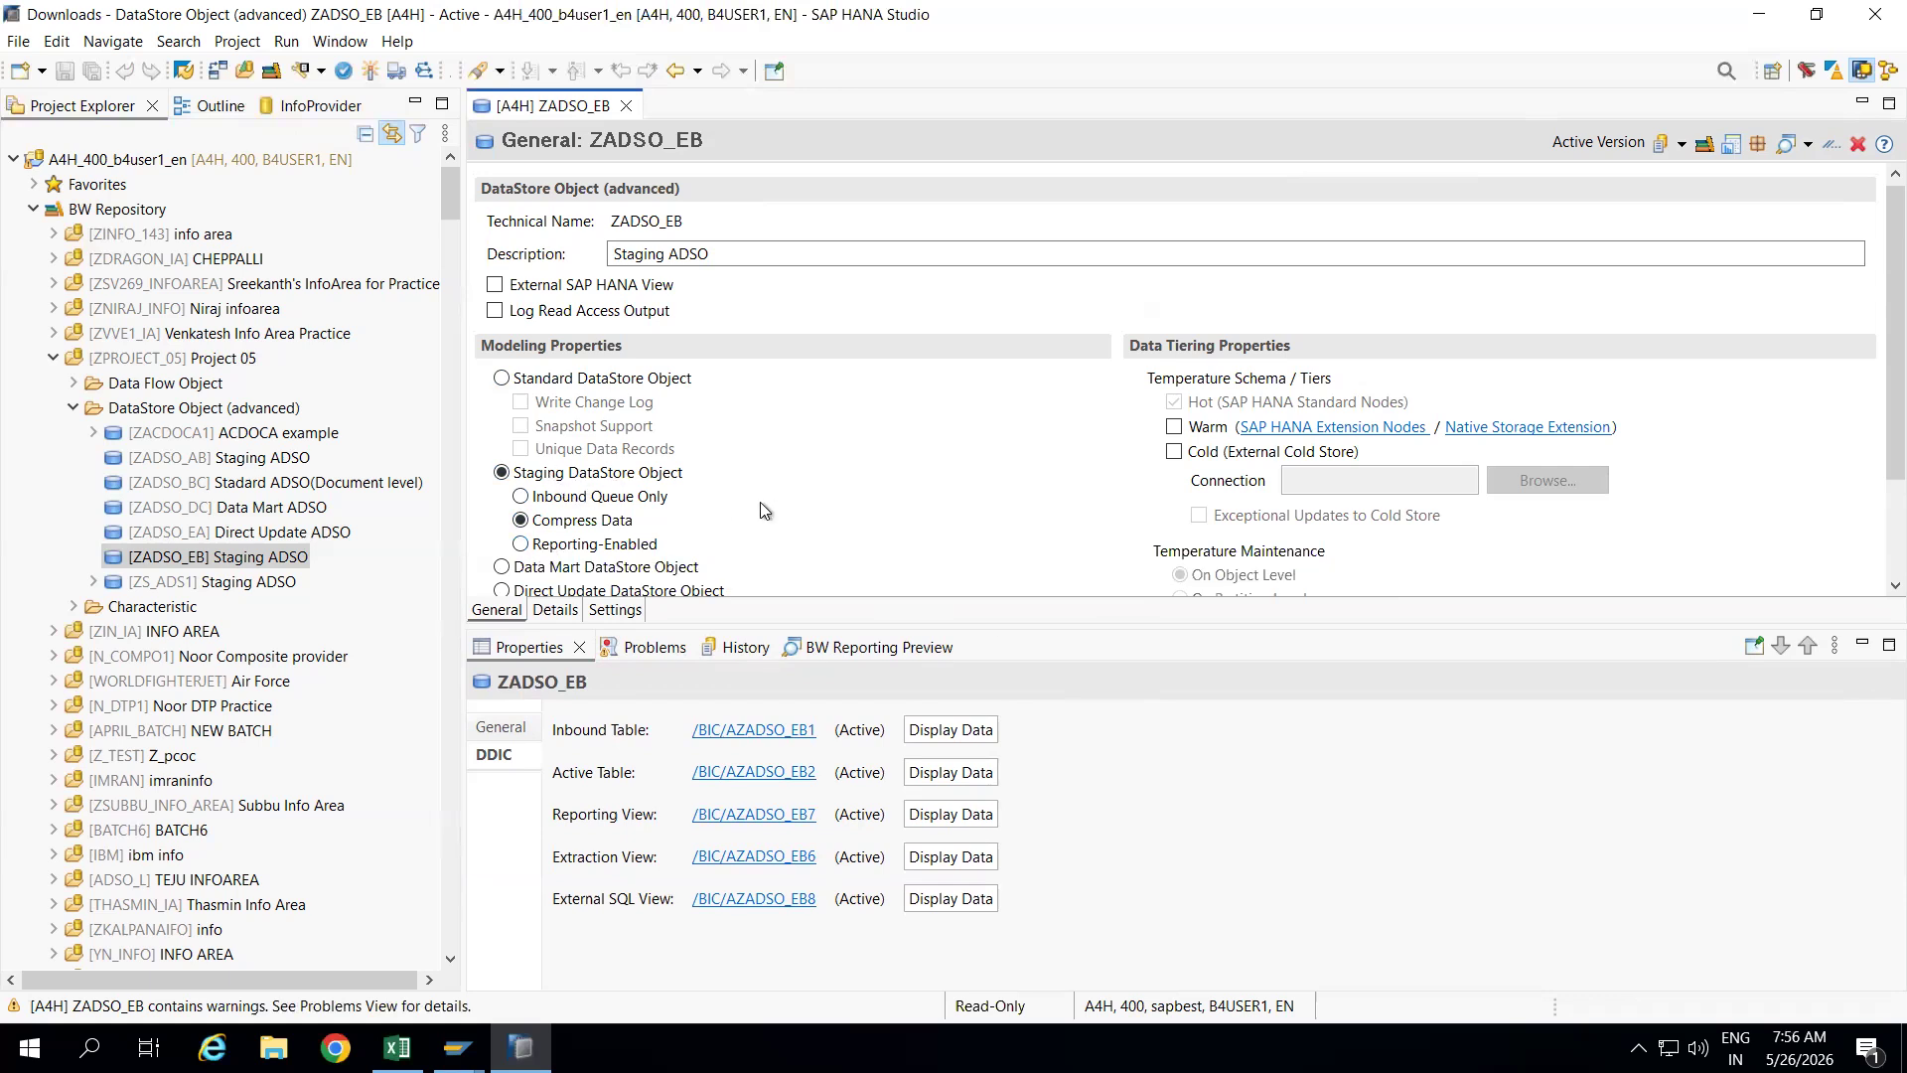
drag(1044, 623, 1044, 678)
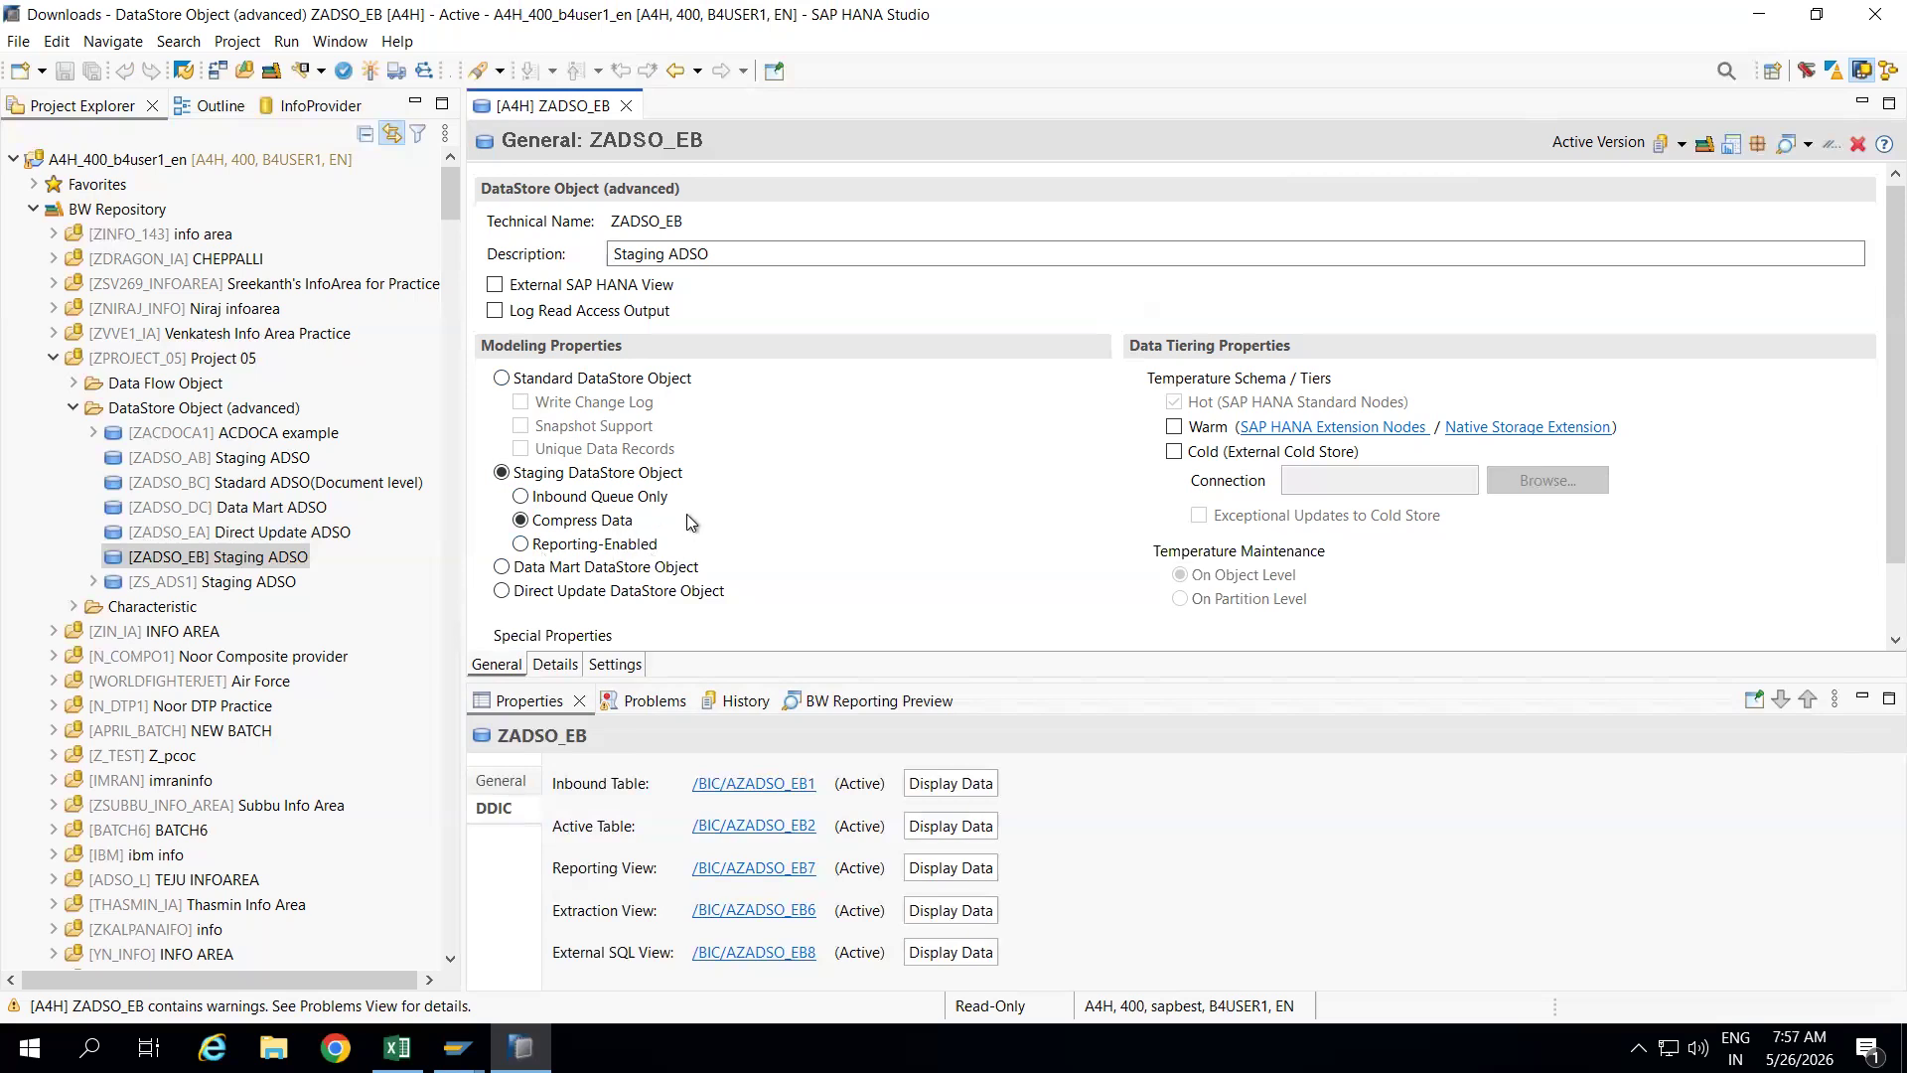
Model ZADSO_EB as a Standard DataStore Object with Write Change Log and Snapshot Support enabled
click(502, 378)
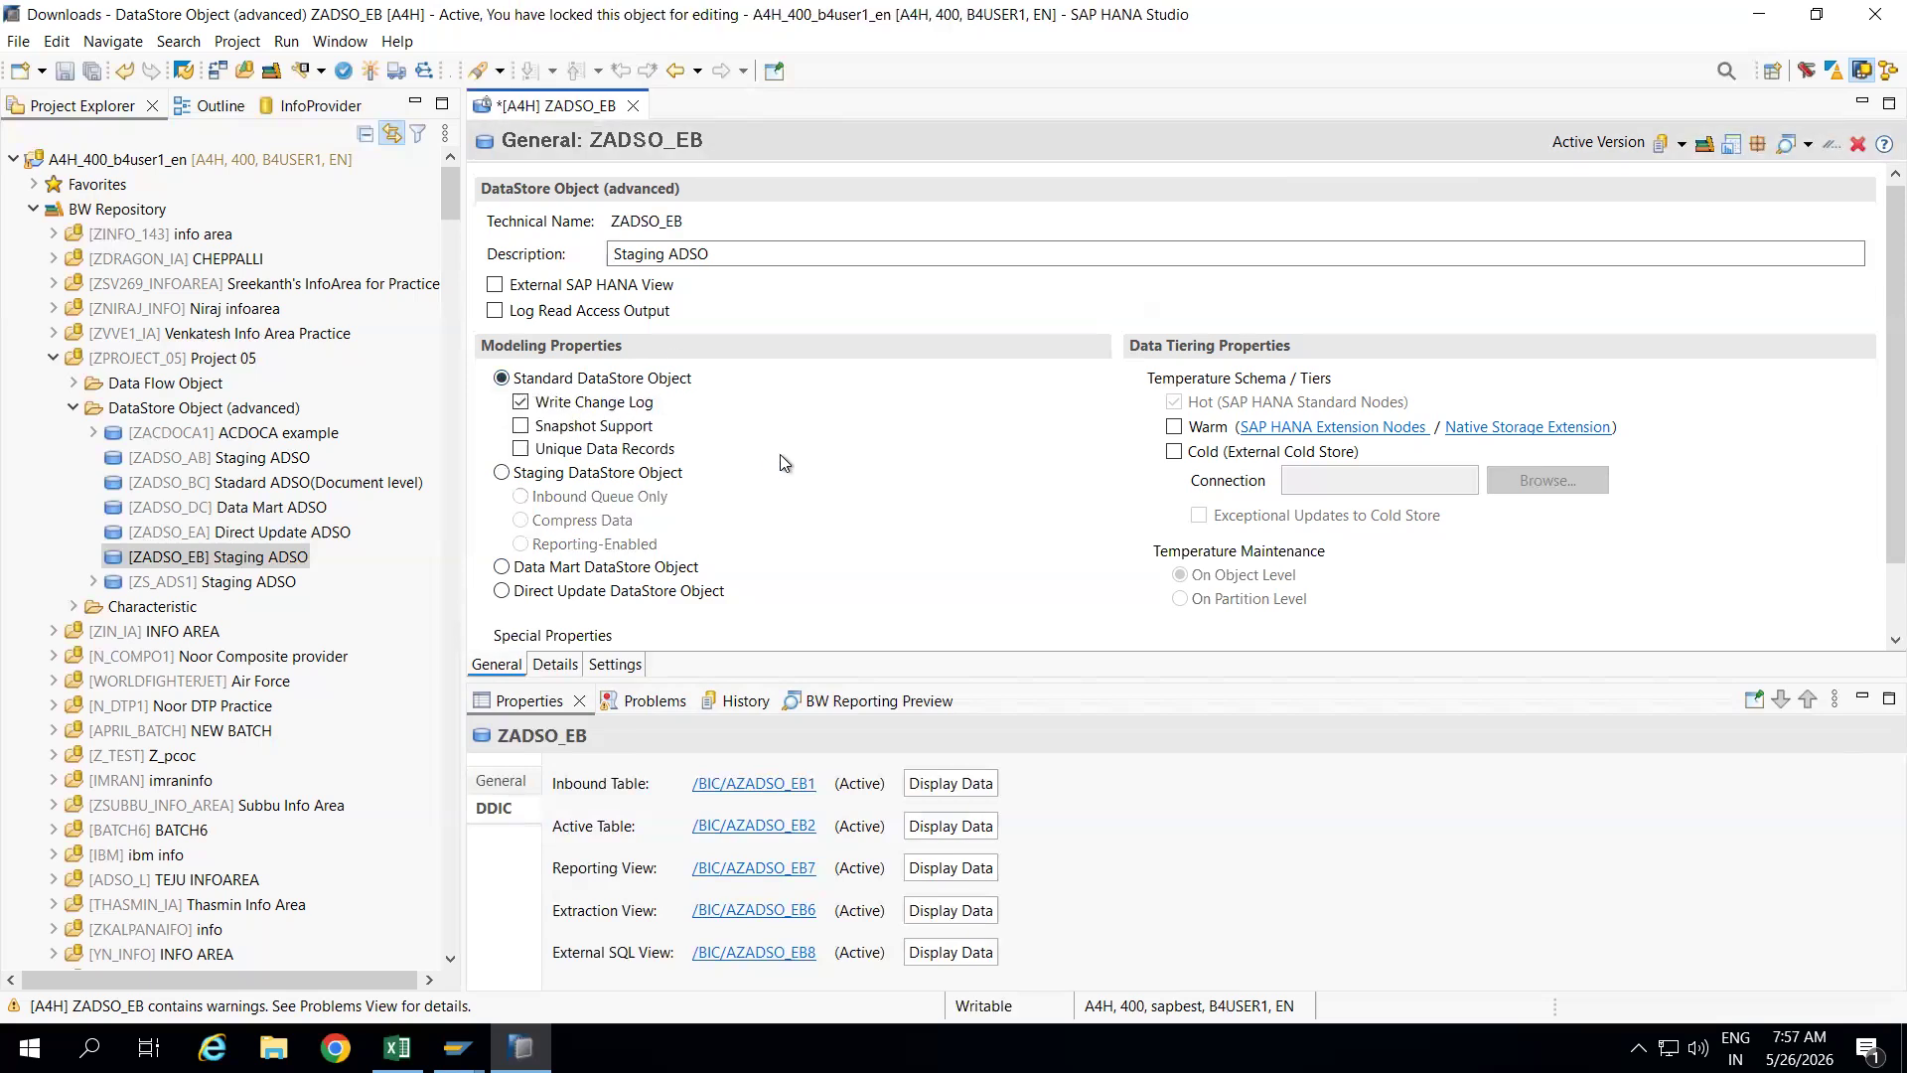
click(553, 666)
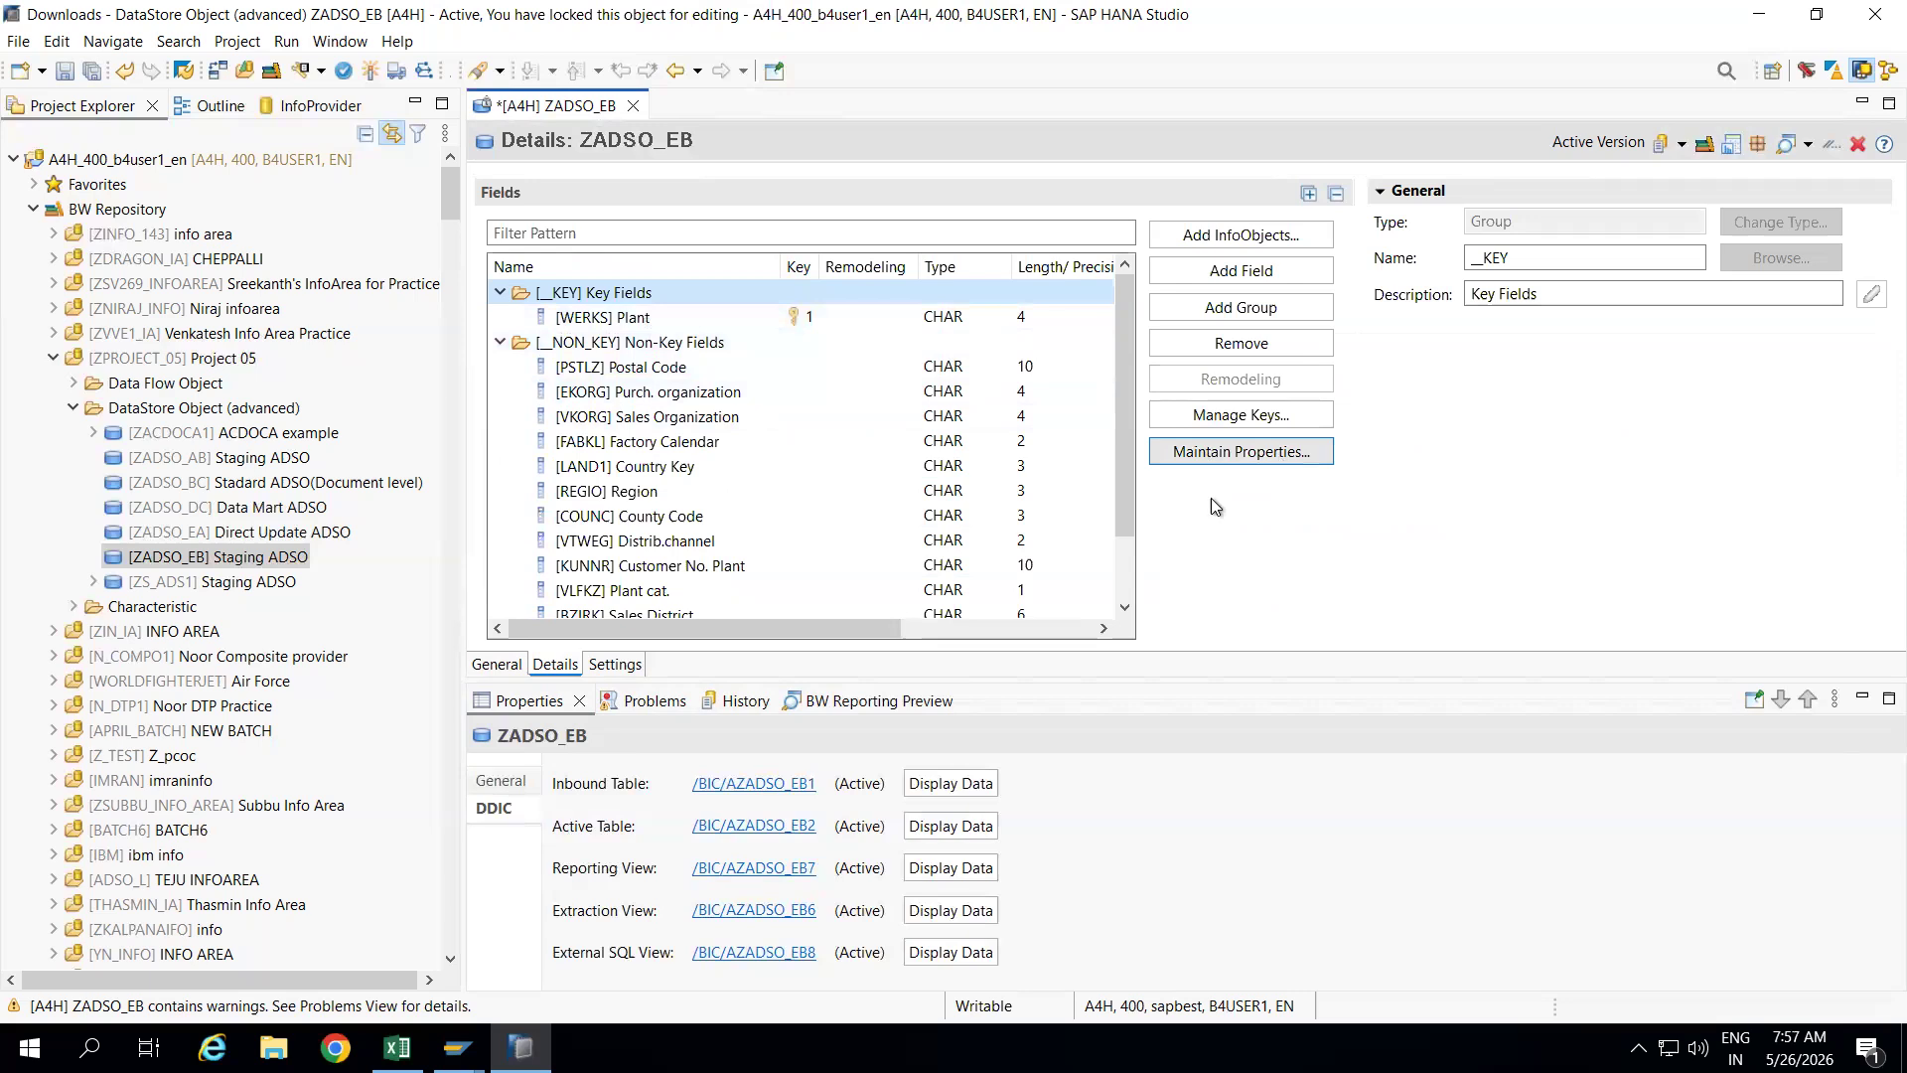
click(497, 664)
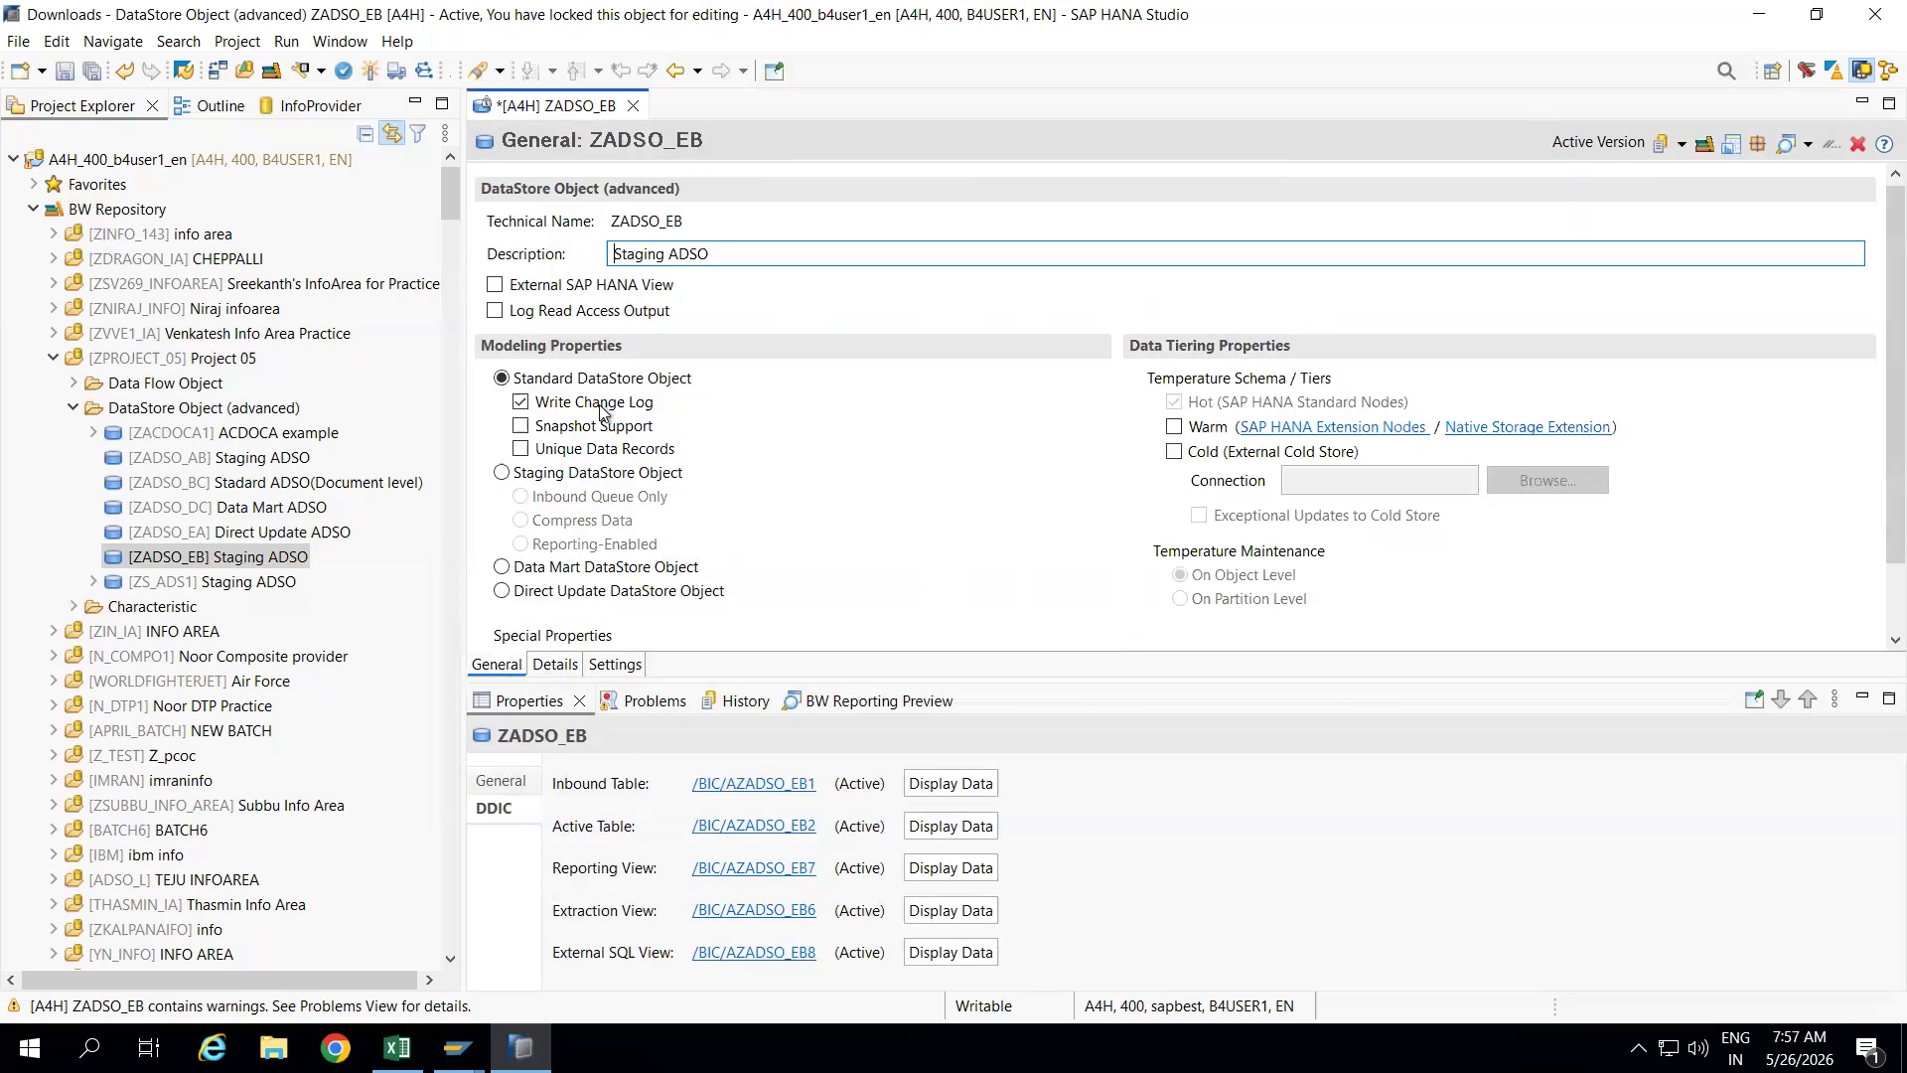
click(521, 428)
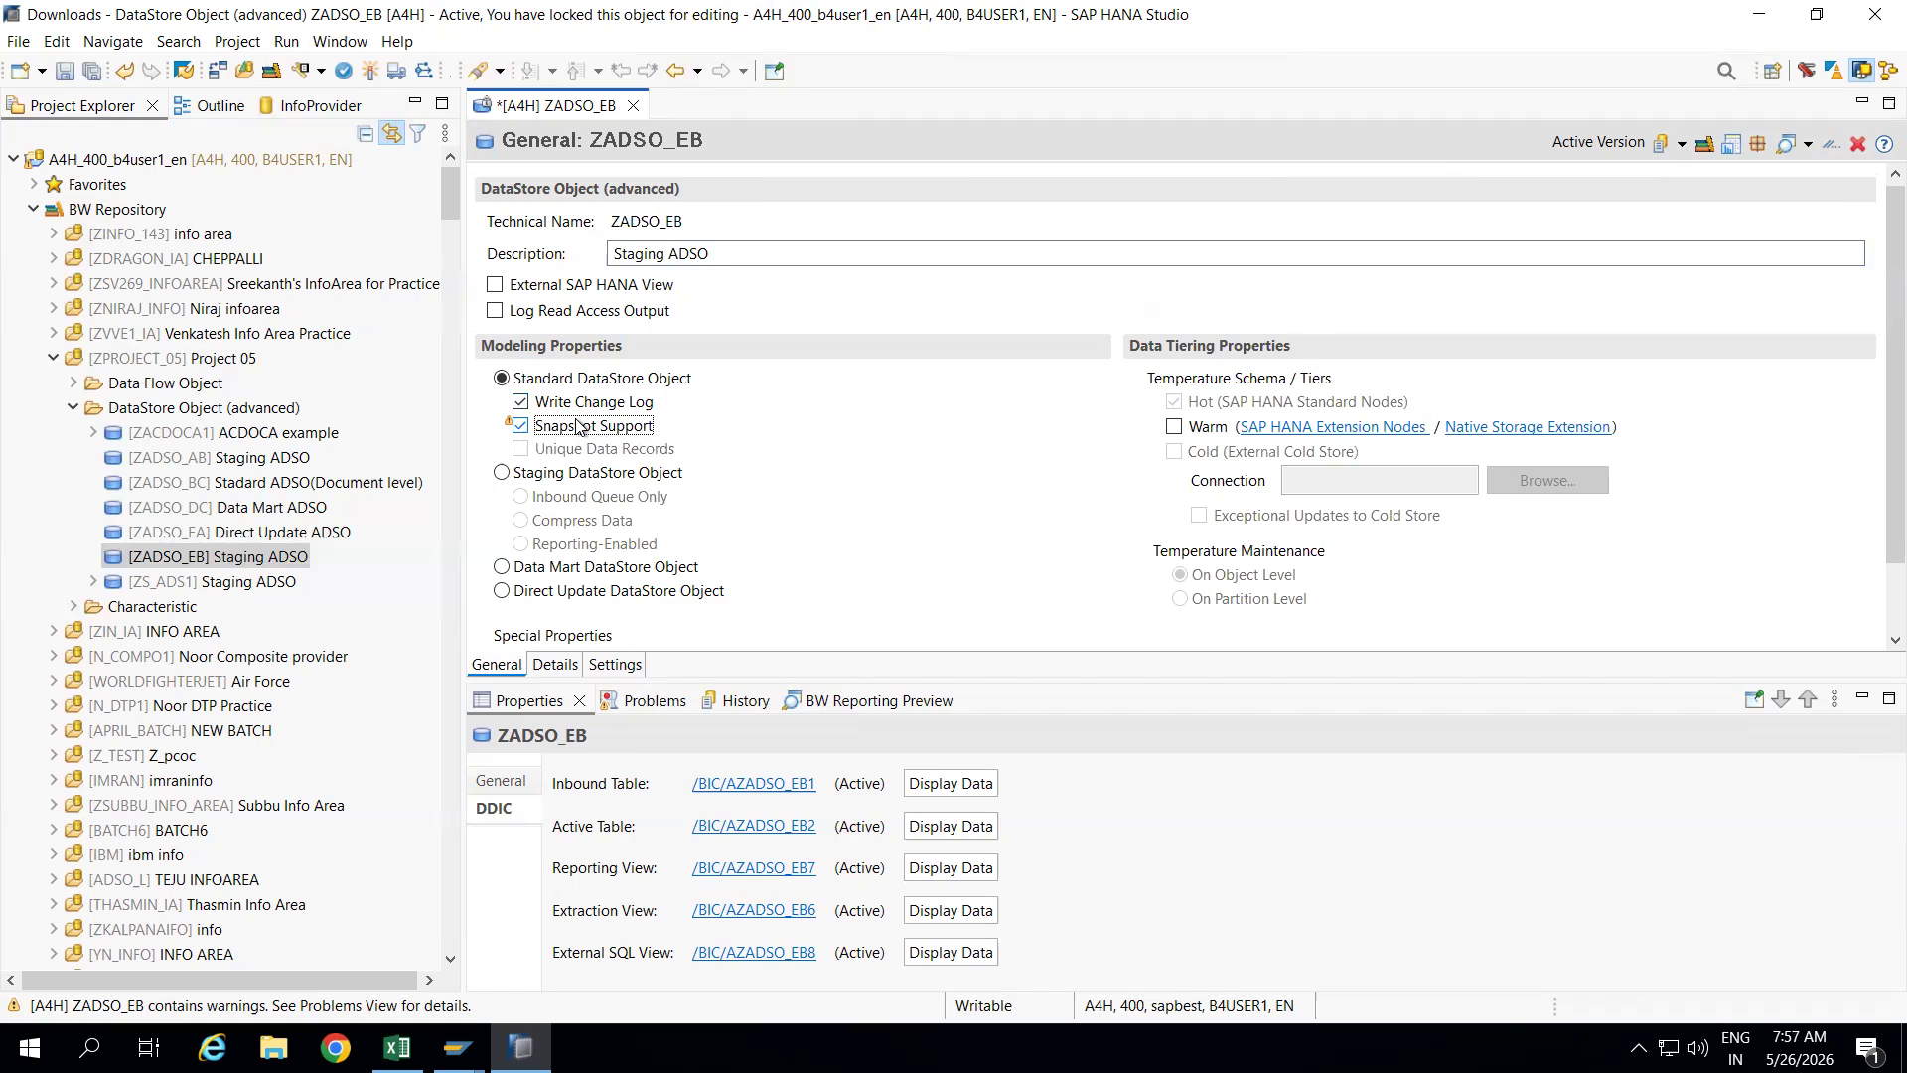
click(522, 403)
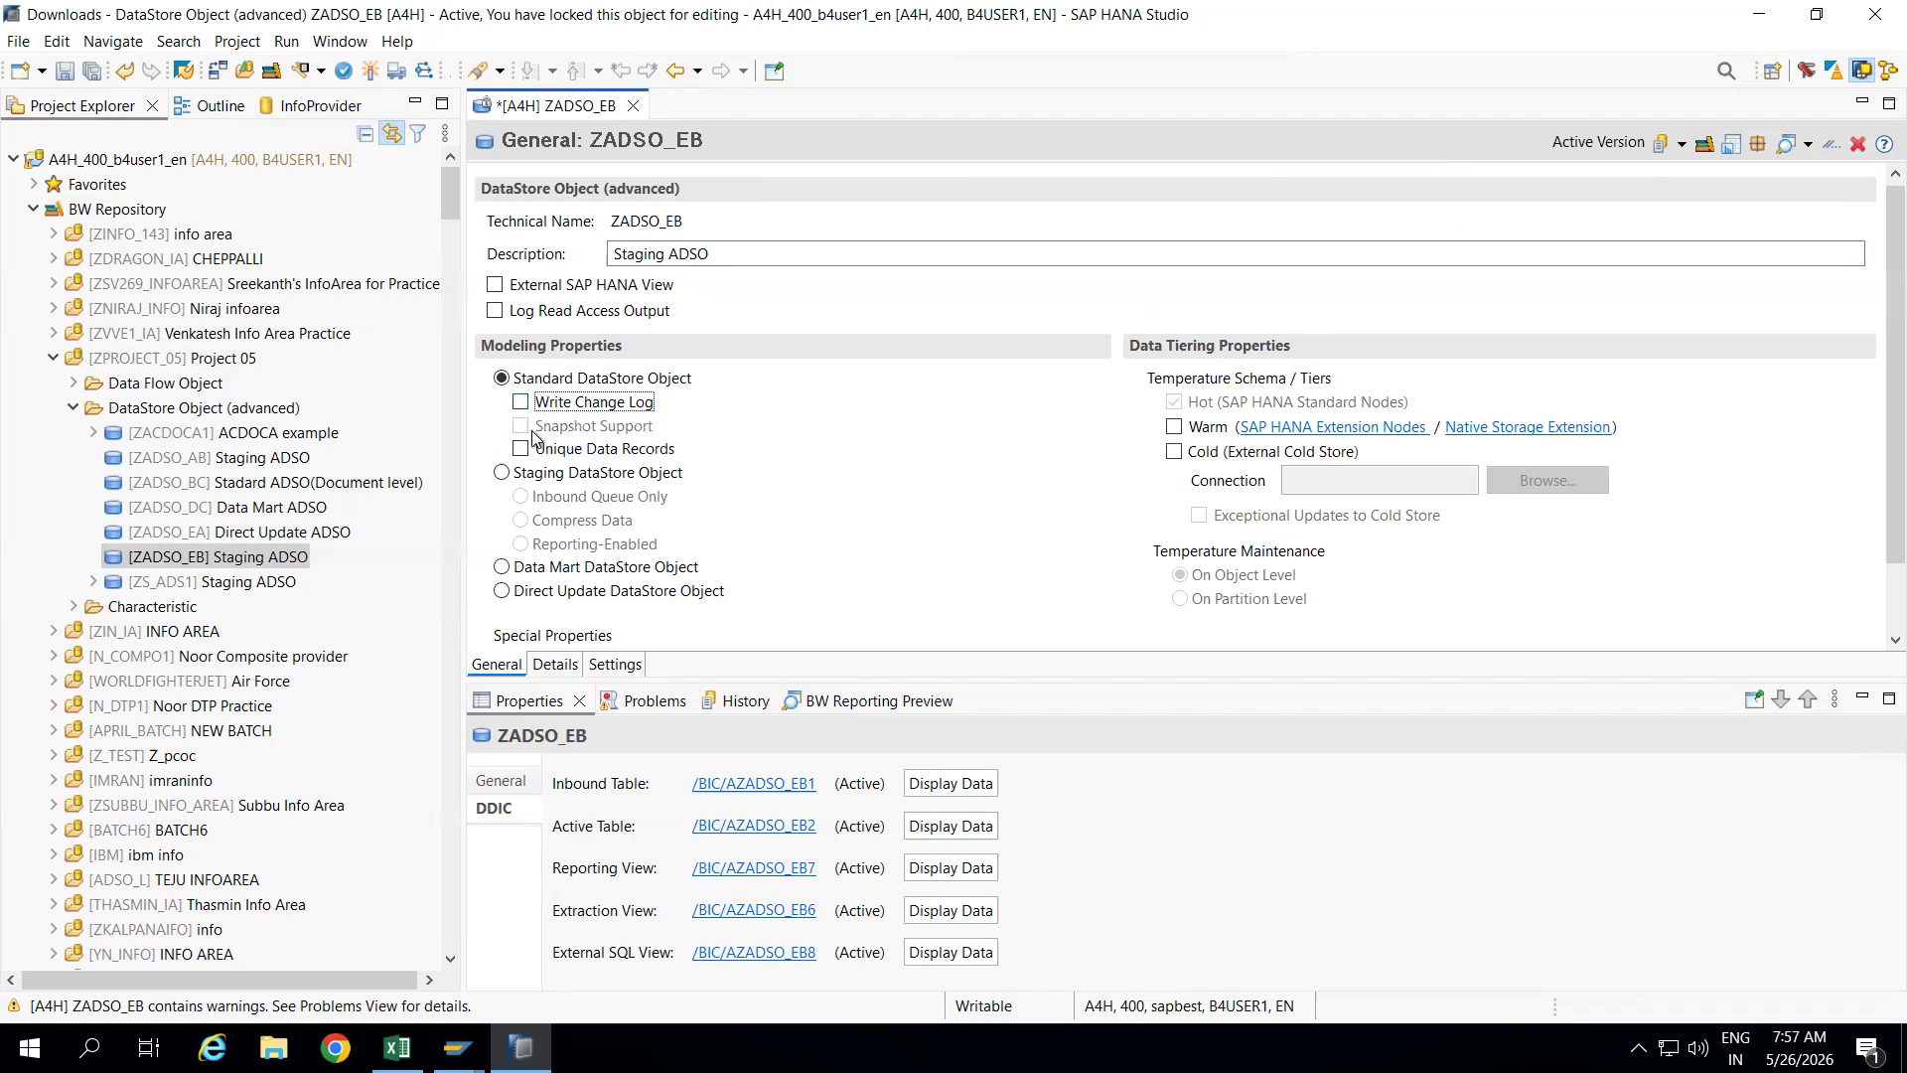
click(518, 403)
click(521, 427)
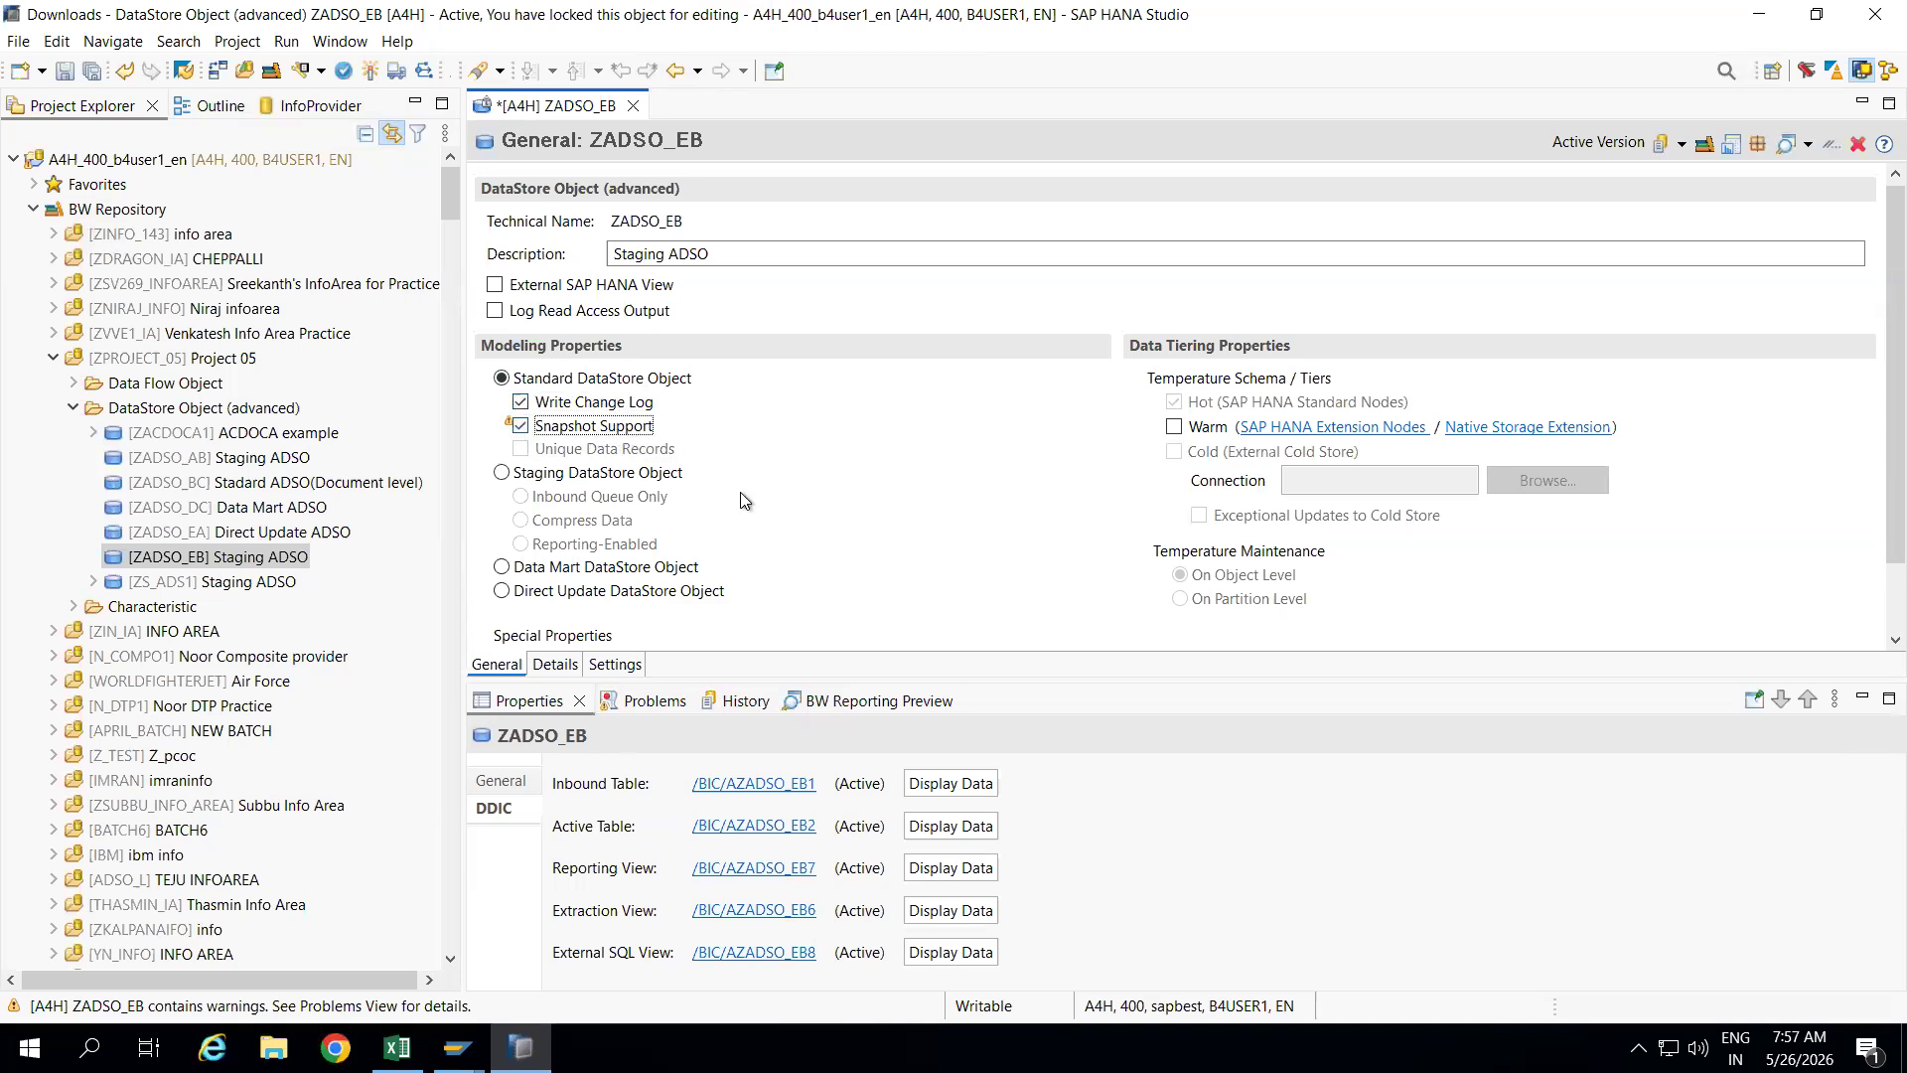
Switch to the Excel notes and enter the heading "Data Source" in cell B56 of Sheet2, below the existing notes
click(398, 1048)
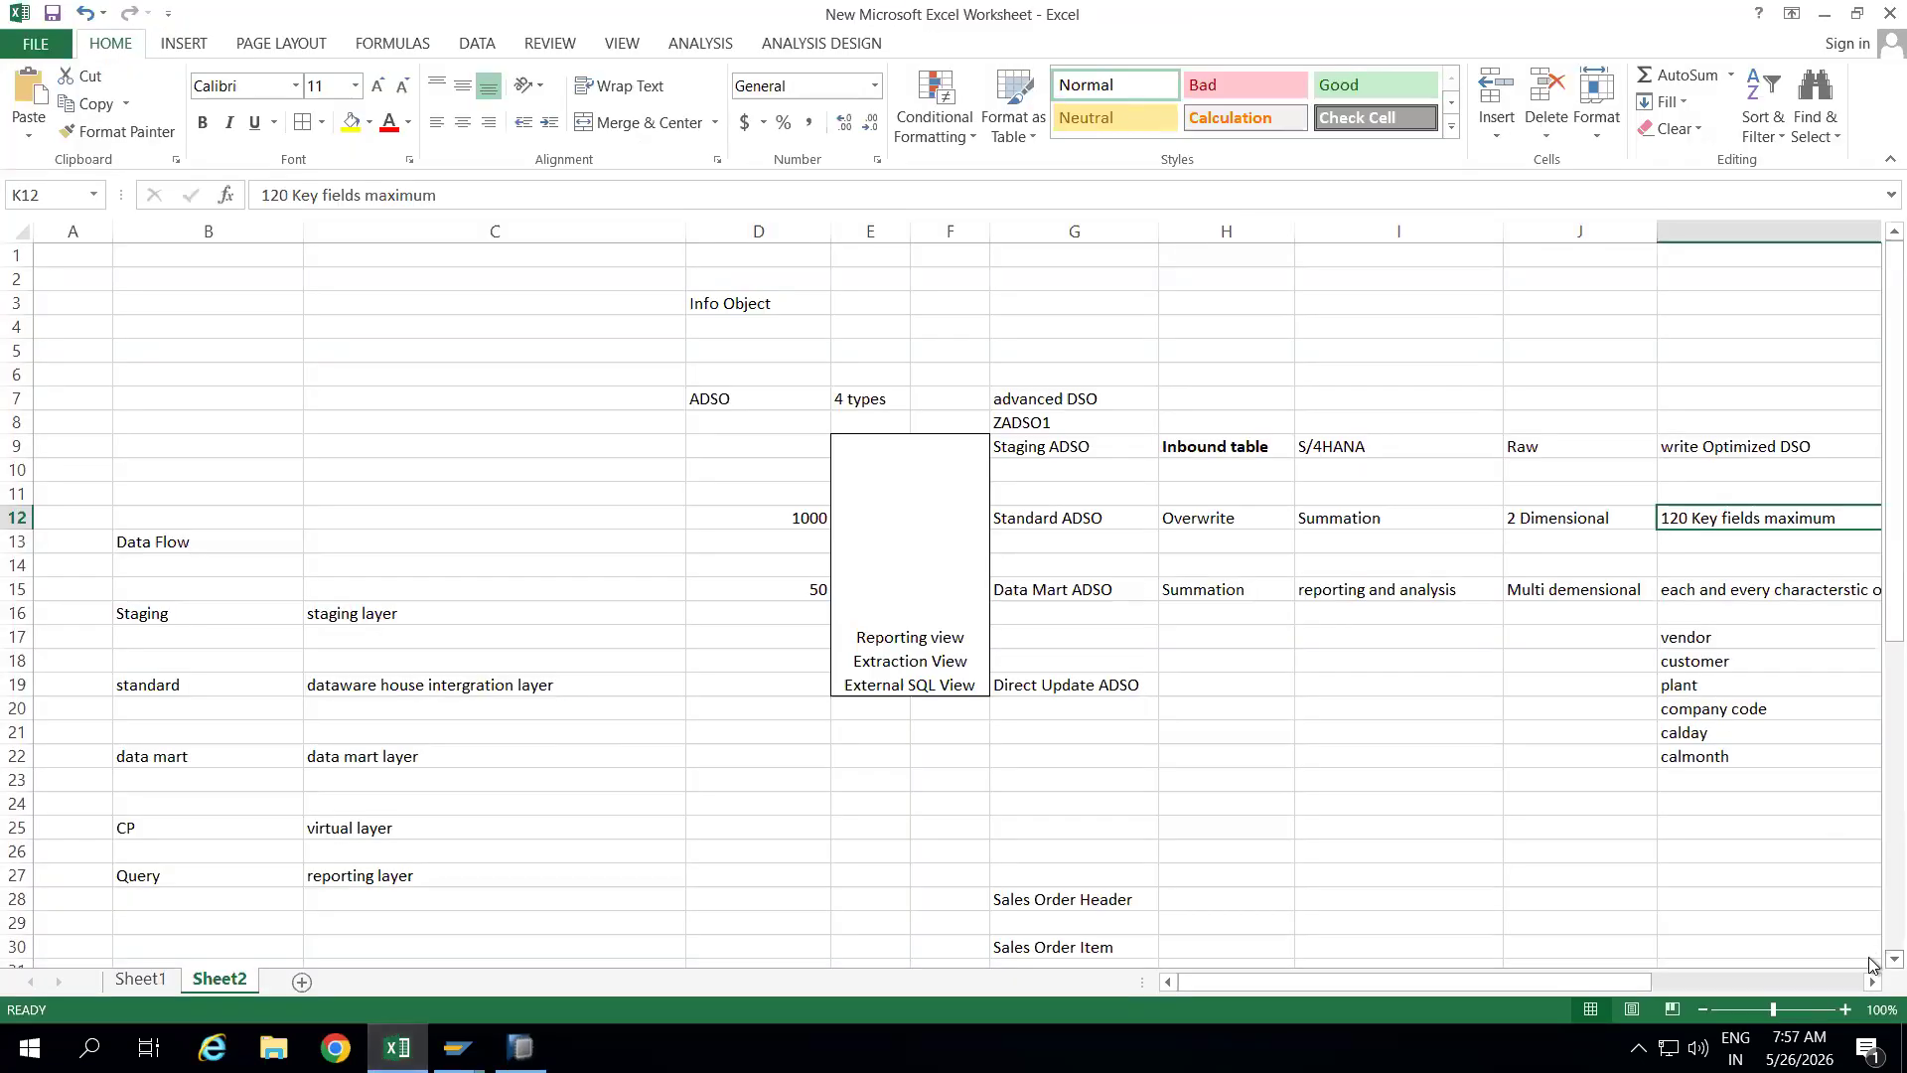
scroll(1871, 962, down, 2)
scroll(1872, 962, down, 4)
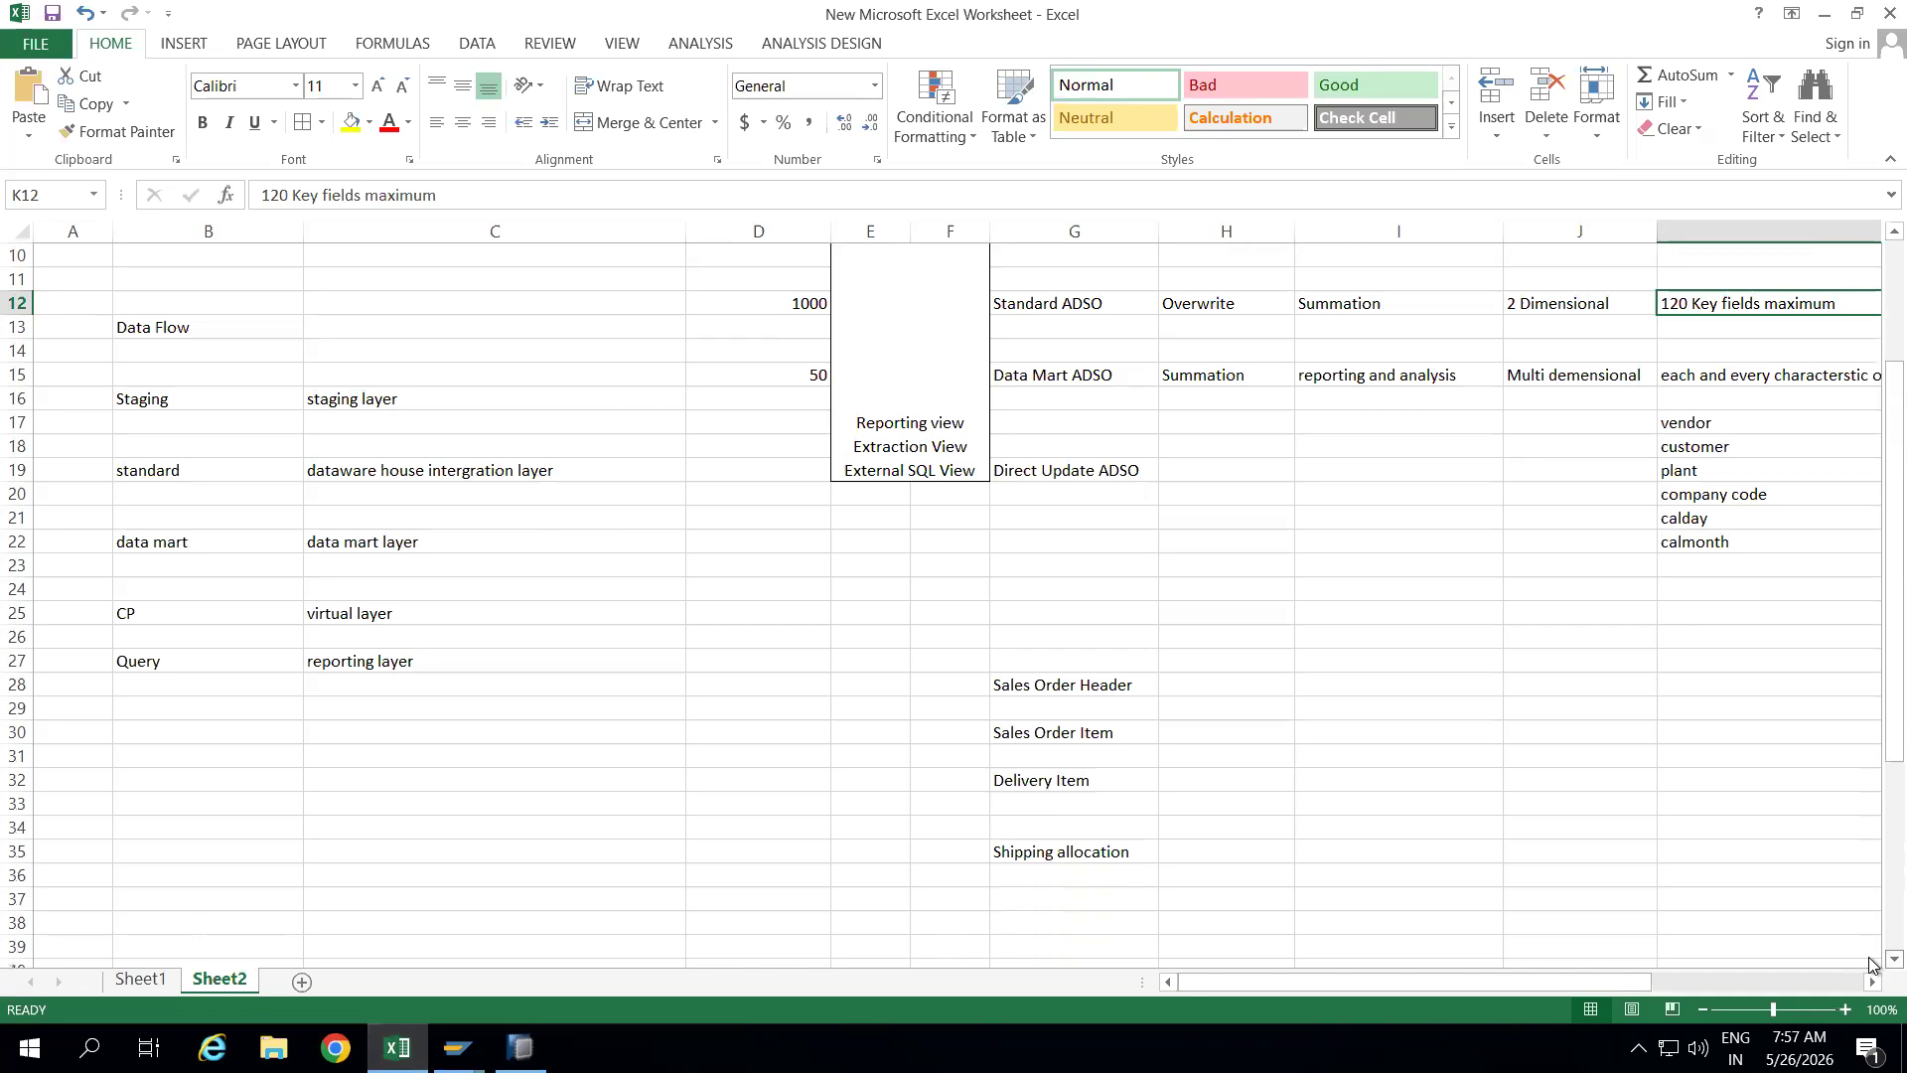
scroll(1870, 964, down, 4)
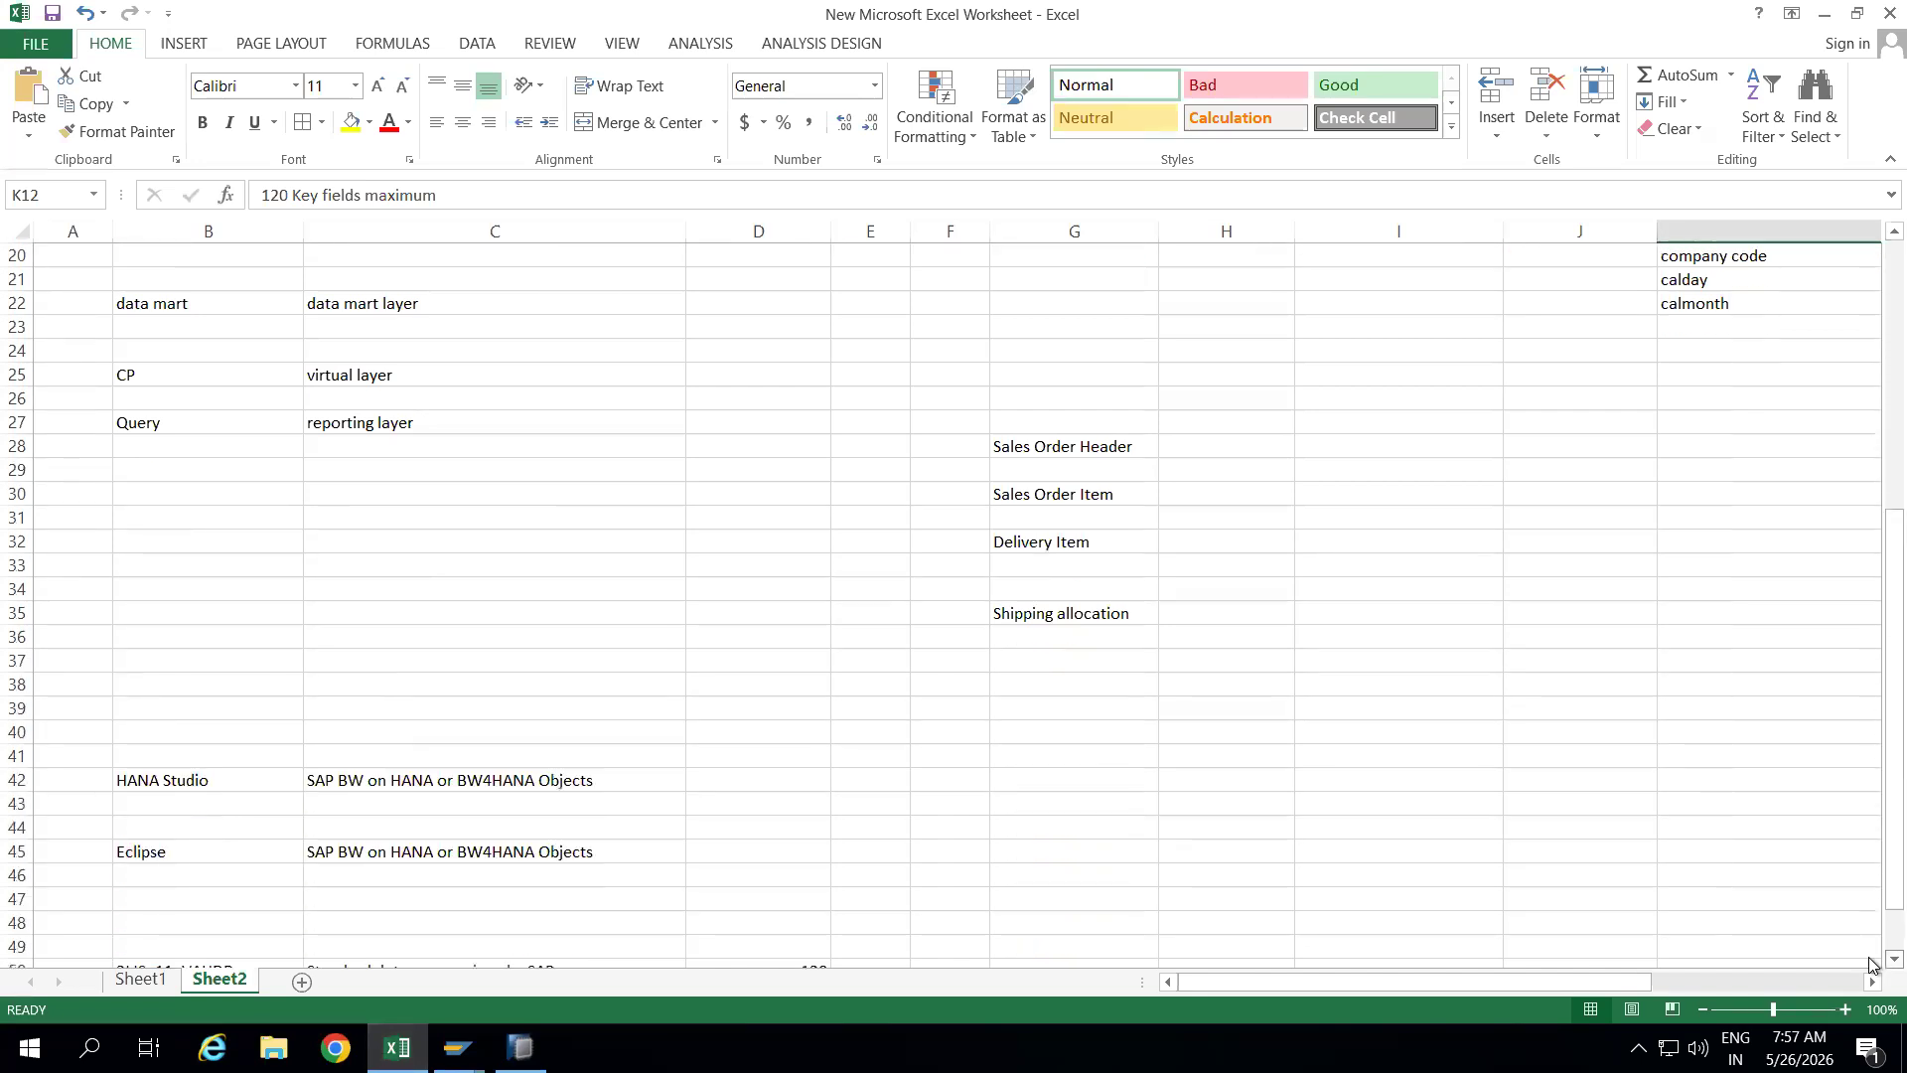
scroll(1870, 963, down, 4)
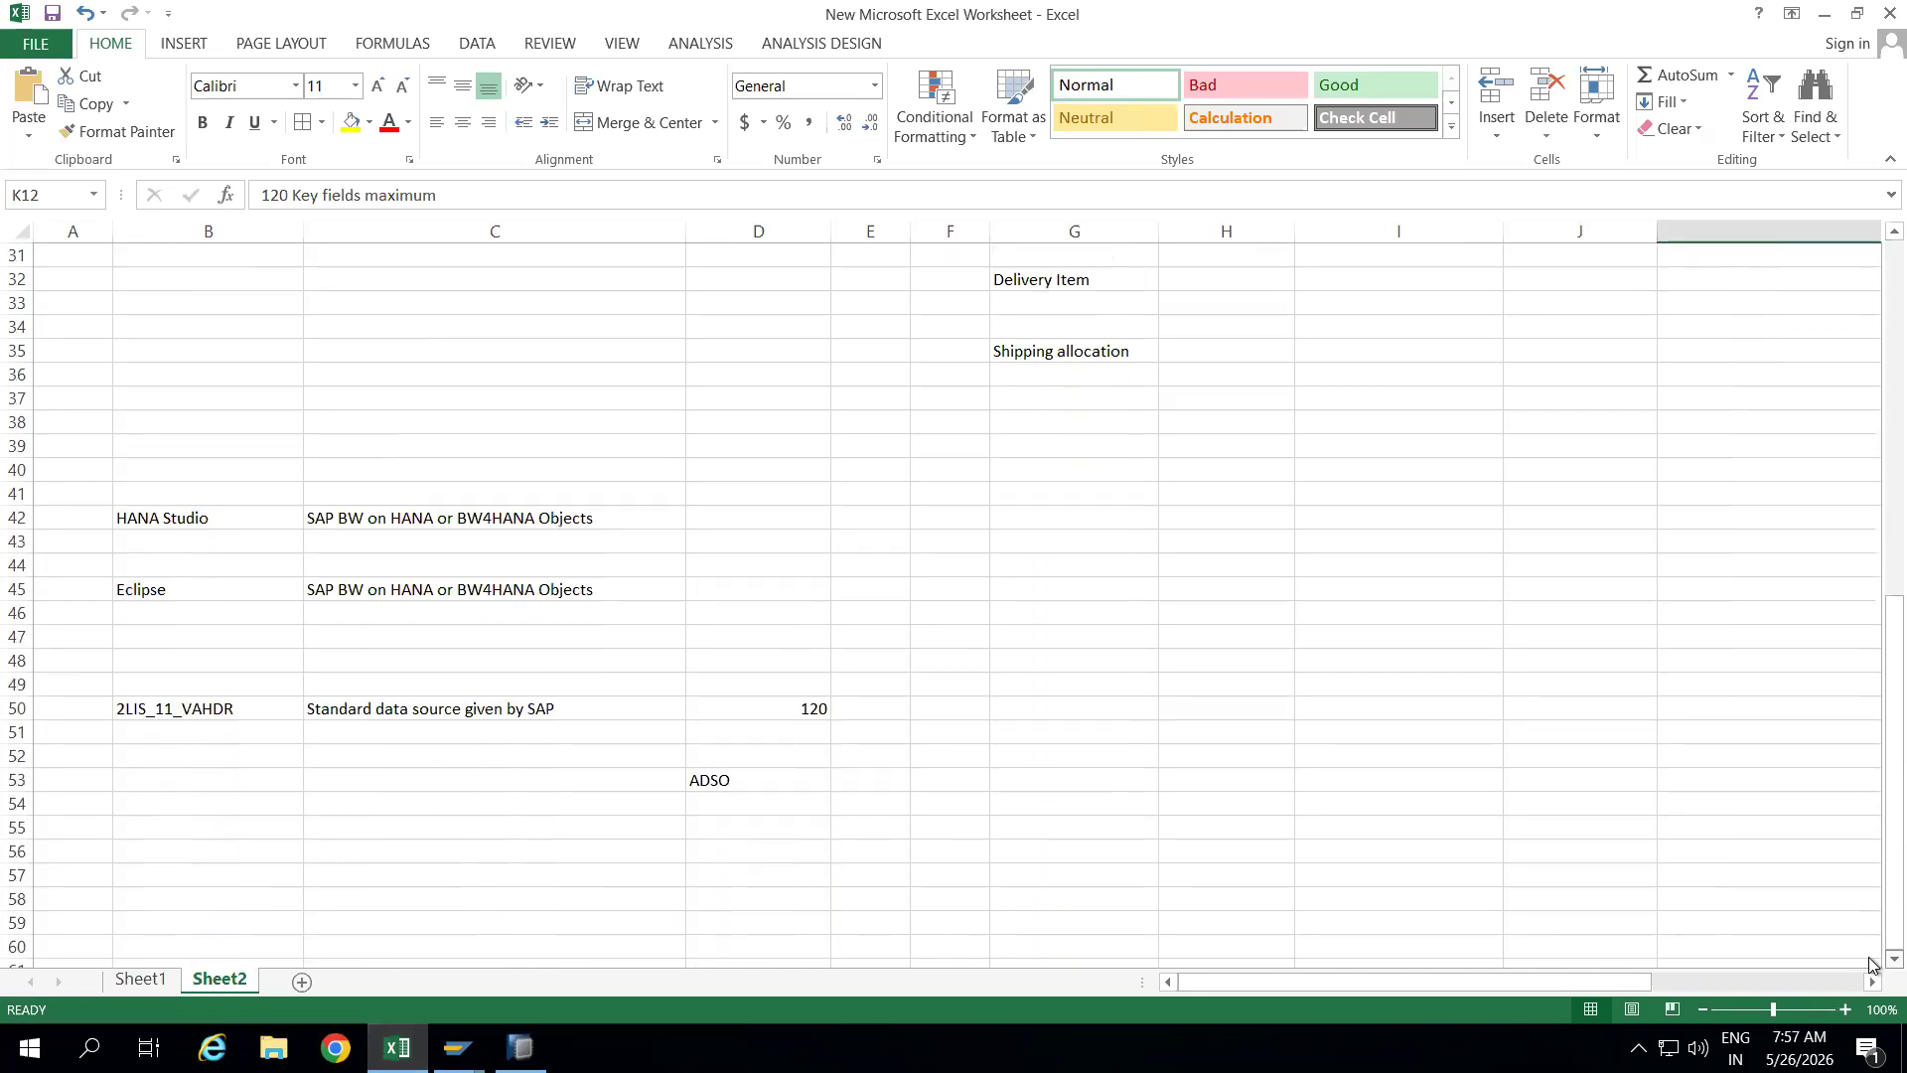
scroll(1870, 963, down, 1)
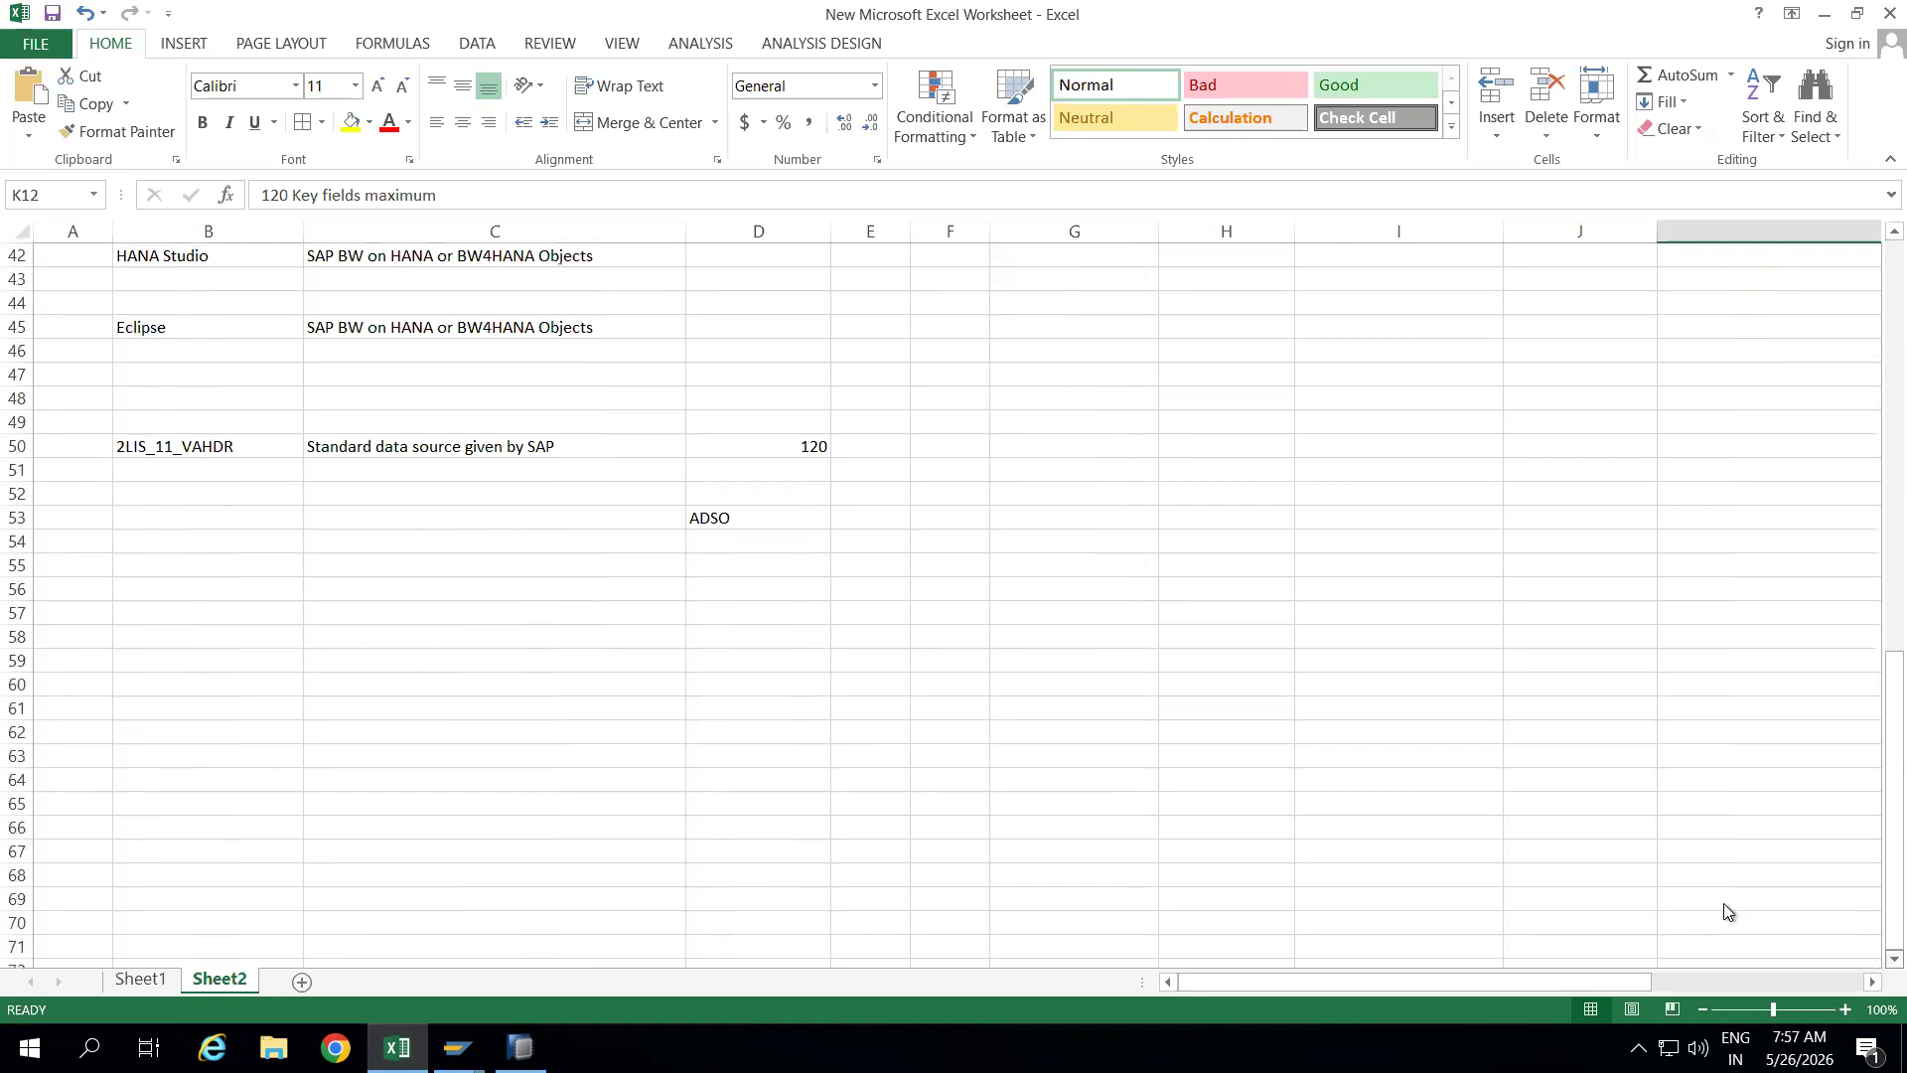
click(196, 592)
text(D)
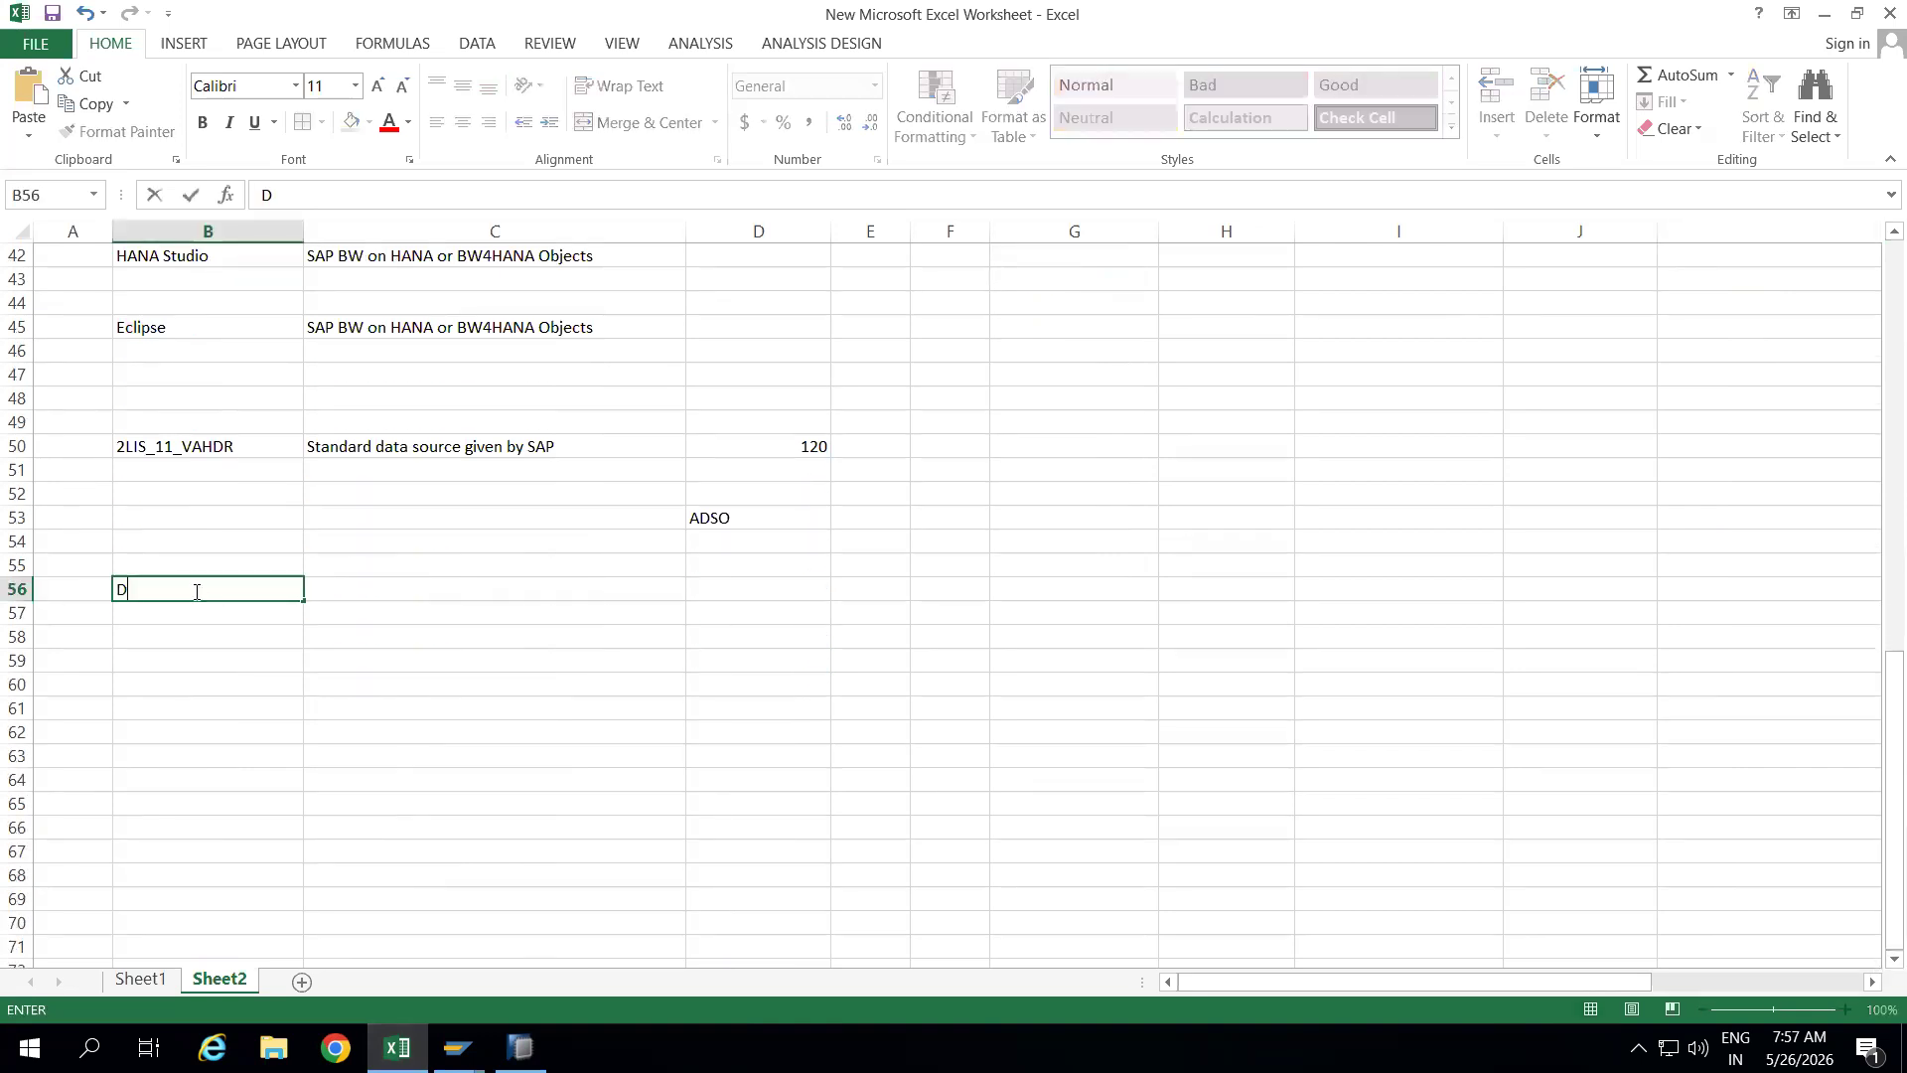
text(ata SOurce)
List the data sources 2lIS_11_VAHDR and 2LIS_11_VAITM in cells B58 and B59 under the Data Source heading
click(190, 633)
text(2lI)
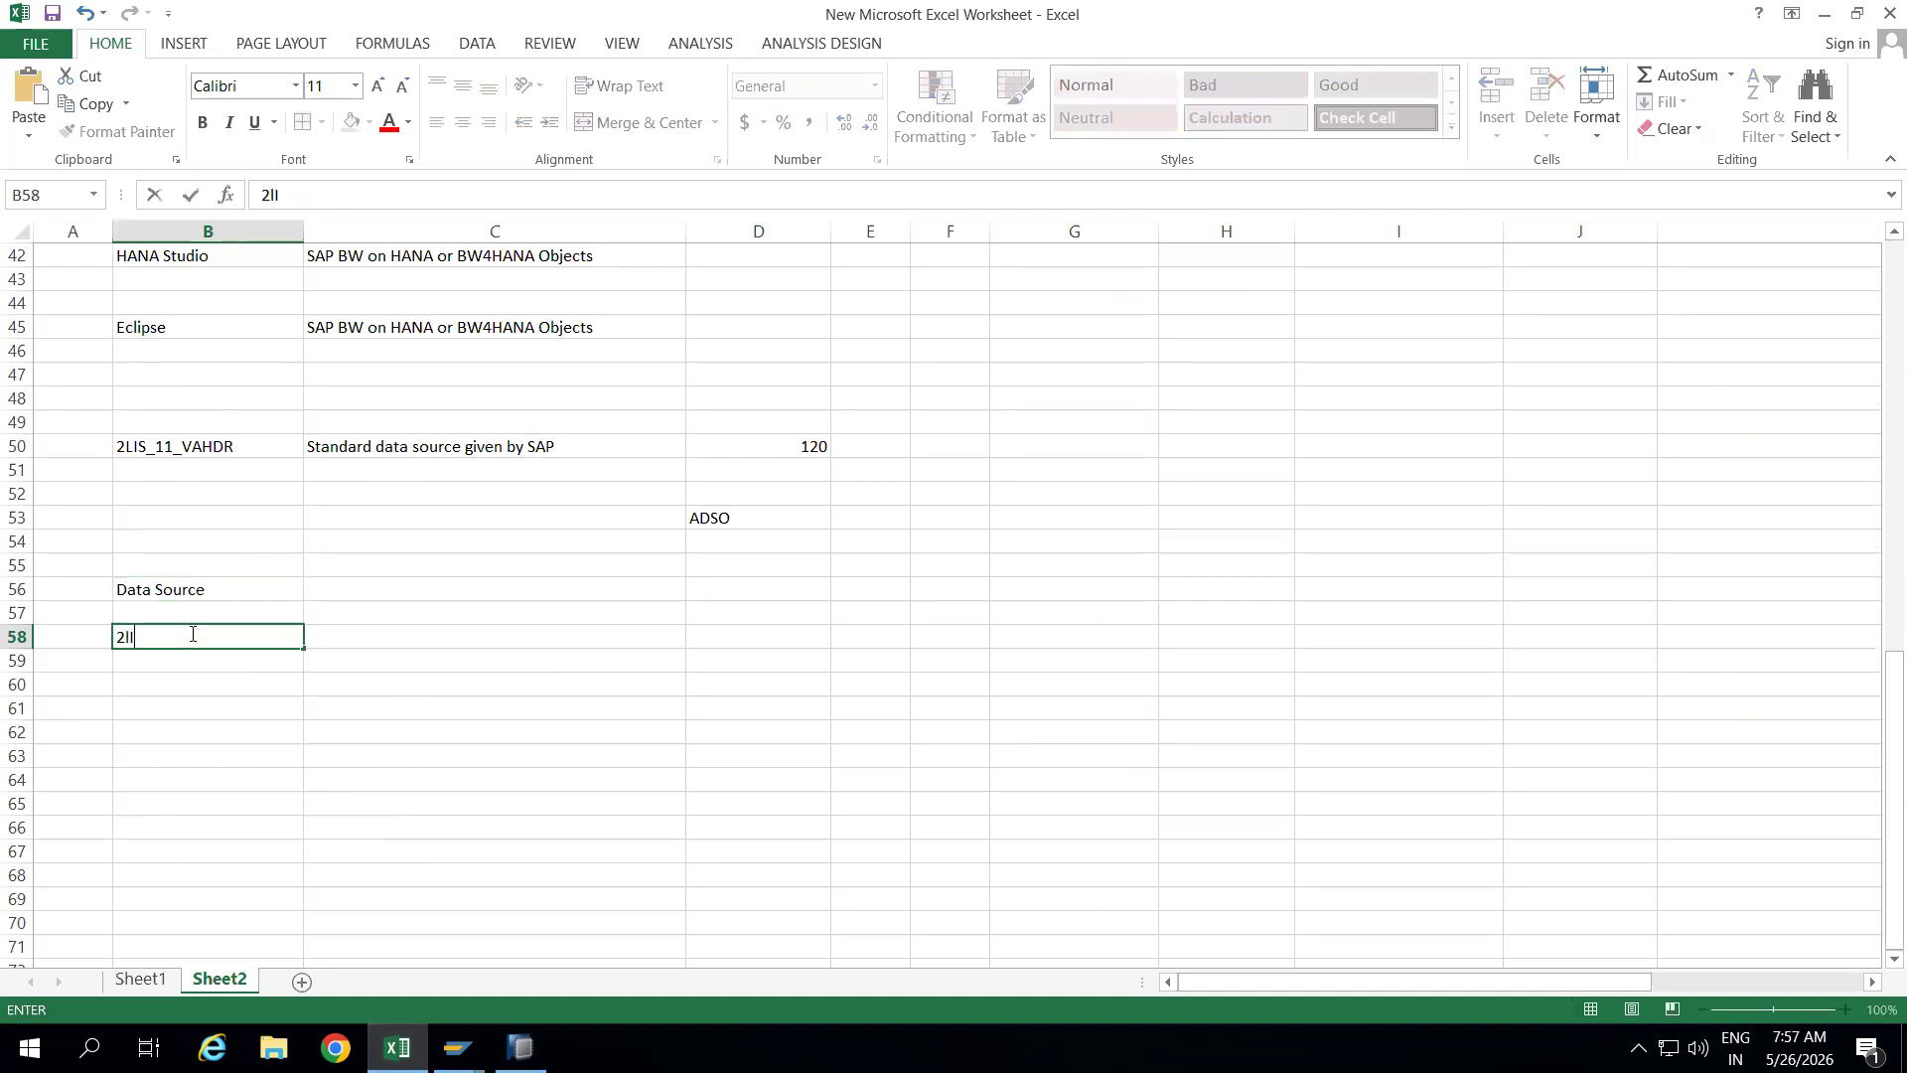
text(S_11_VAHDR)
key(Return)
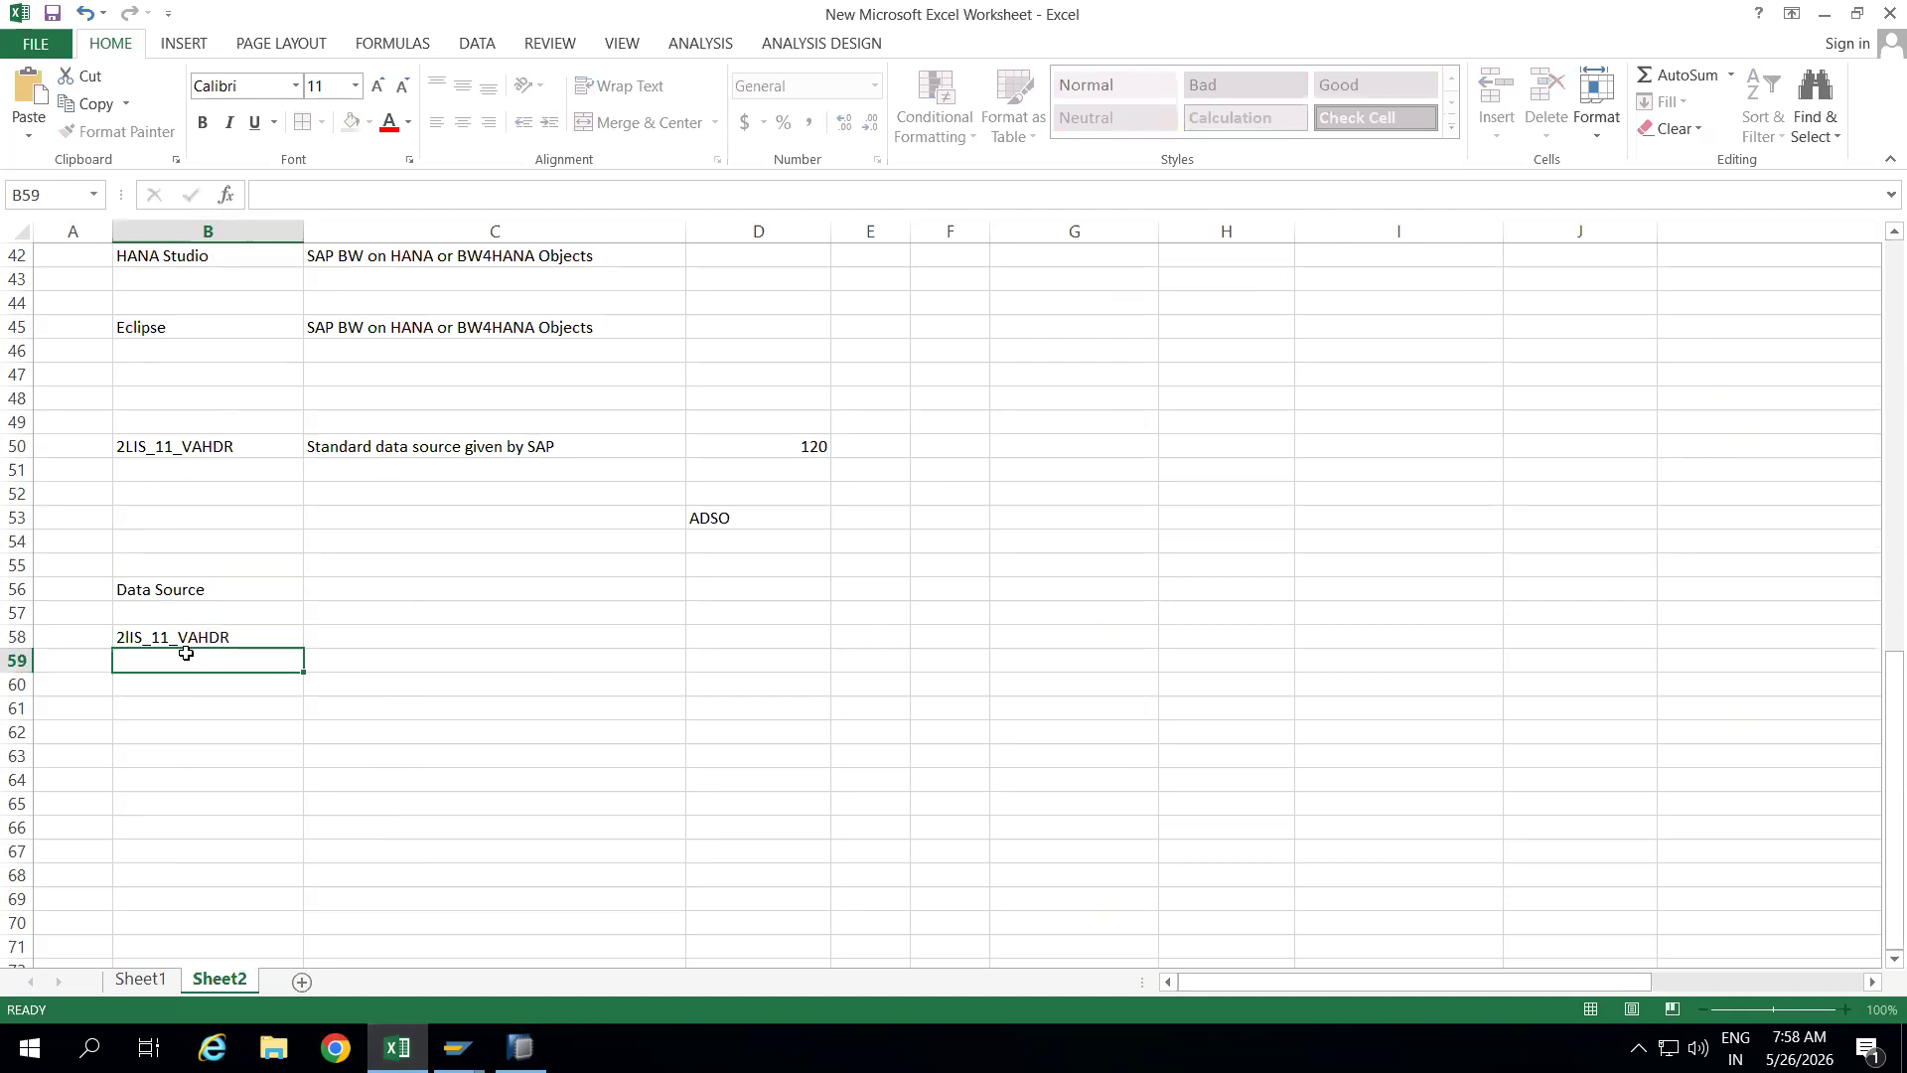
text(2LIS_11_)VA)
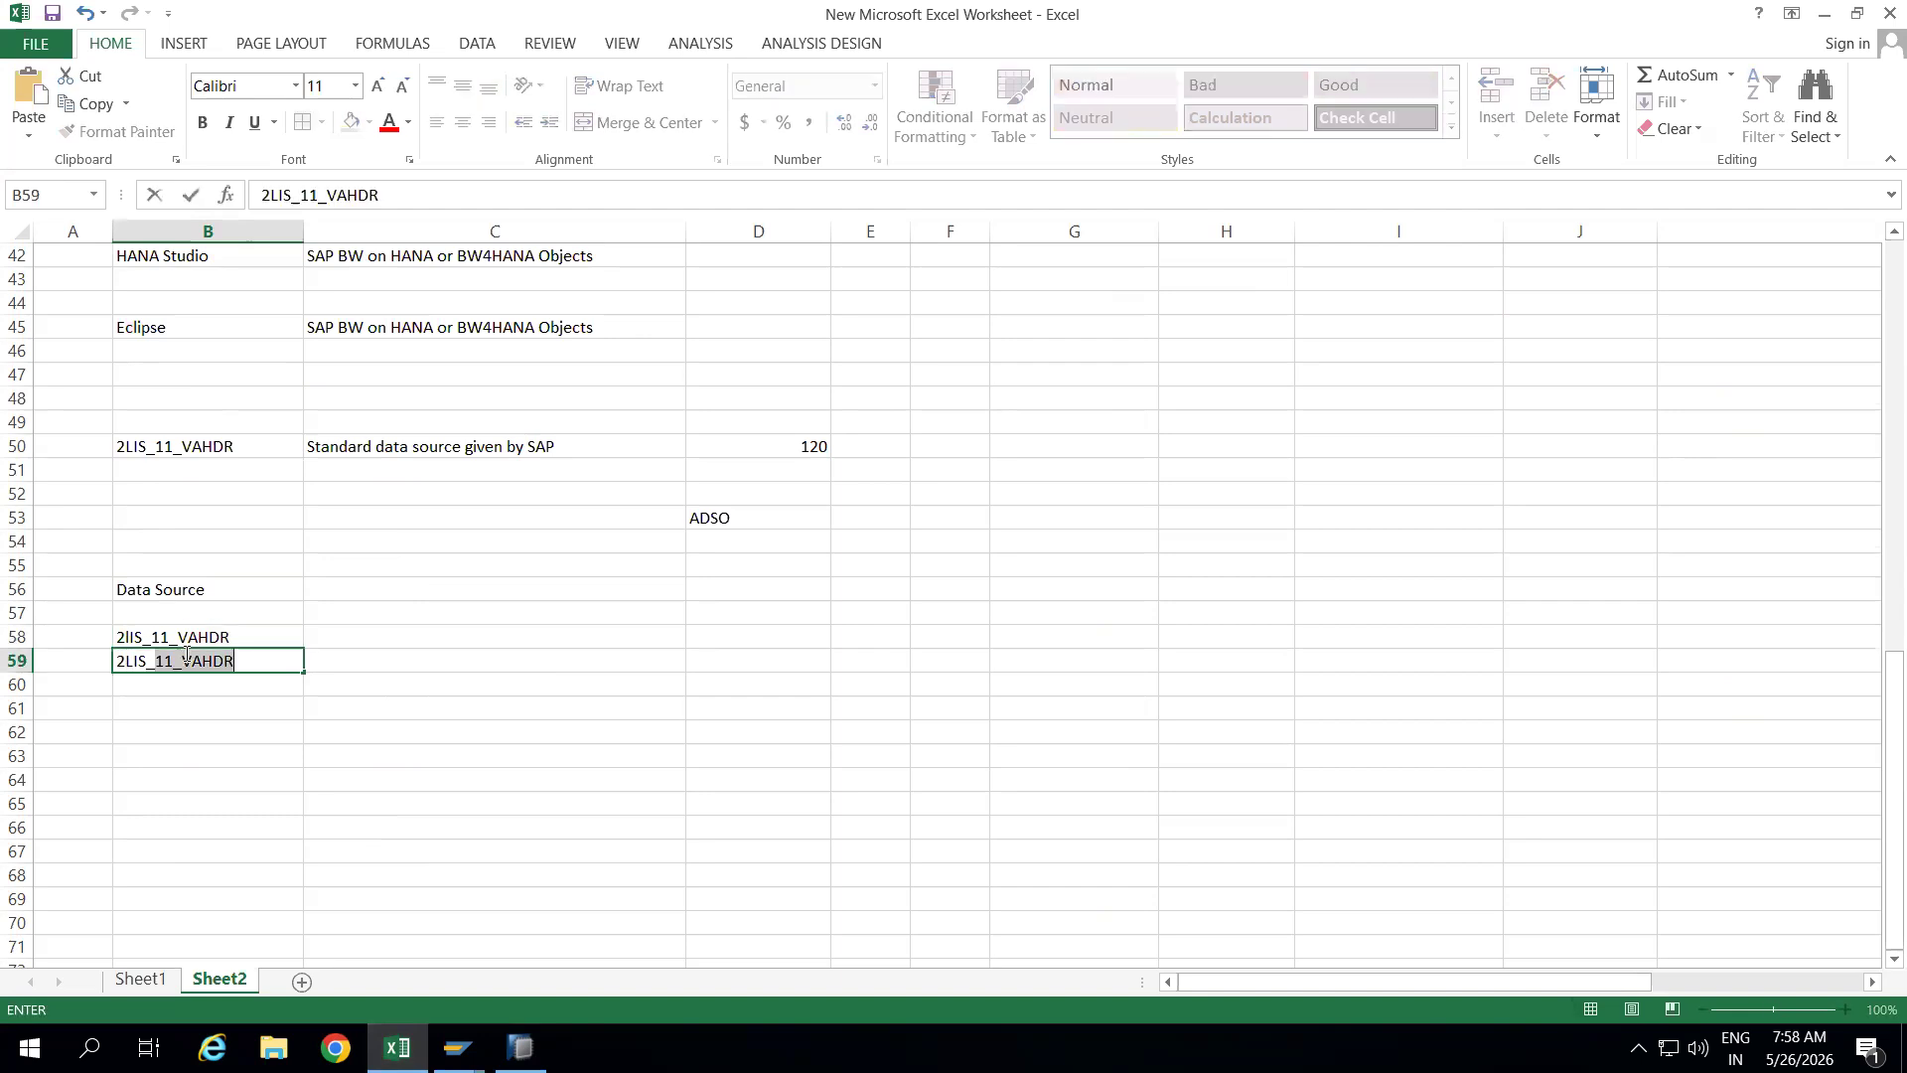
text(ITM)
click(186, 663)
key(BackSpace)
Enter "Delta" in cell C58 beside the first data source and "snapshot" in cell C61
click(372, 645)
text(Delt)
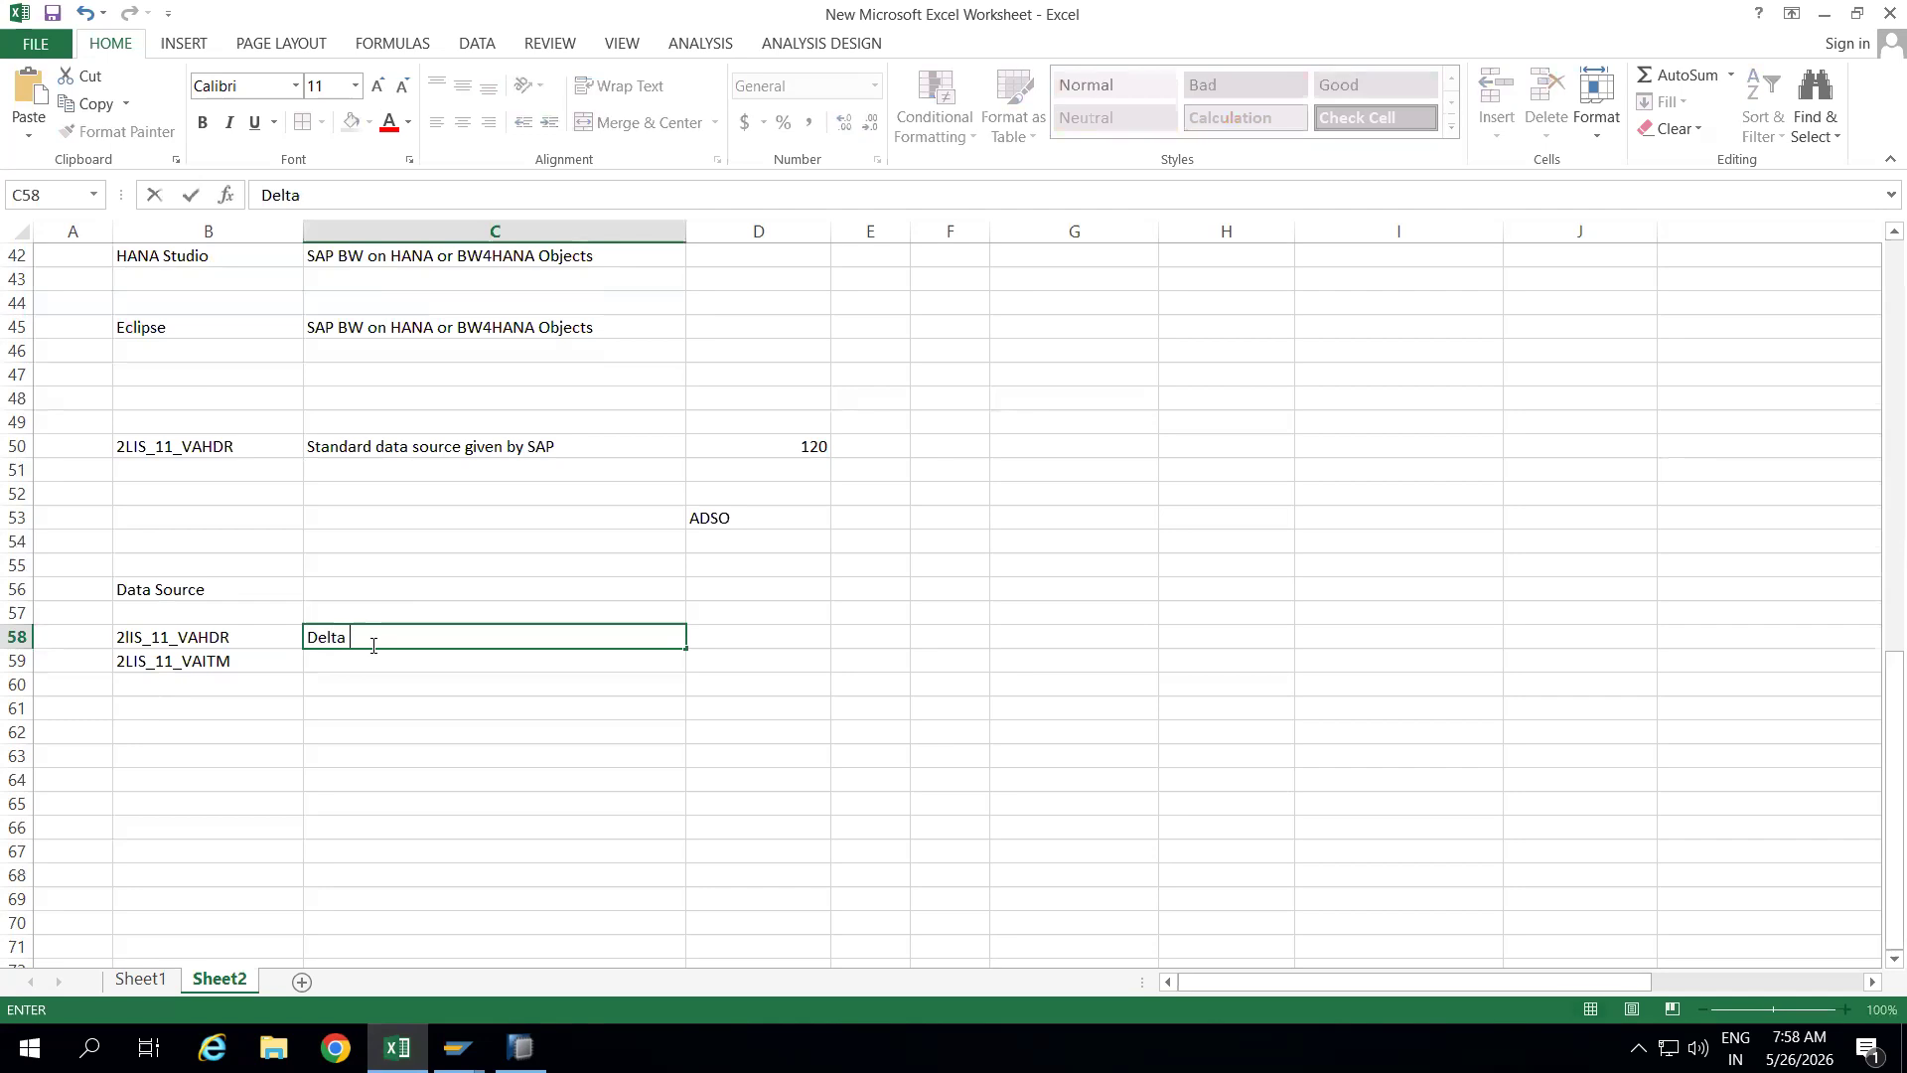
text(a)
click(368, 718)
text(snaps)
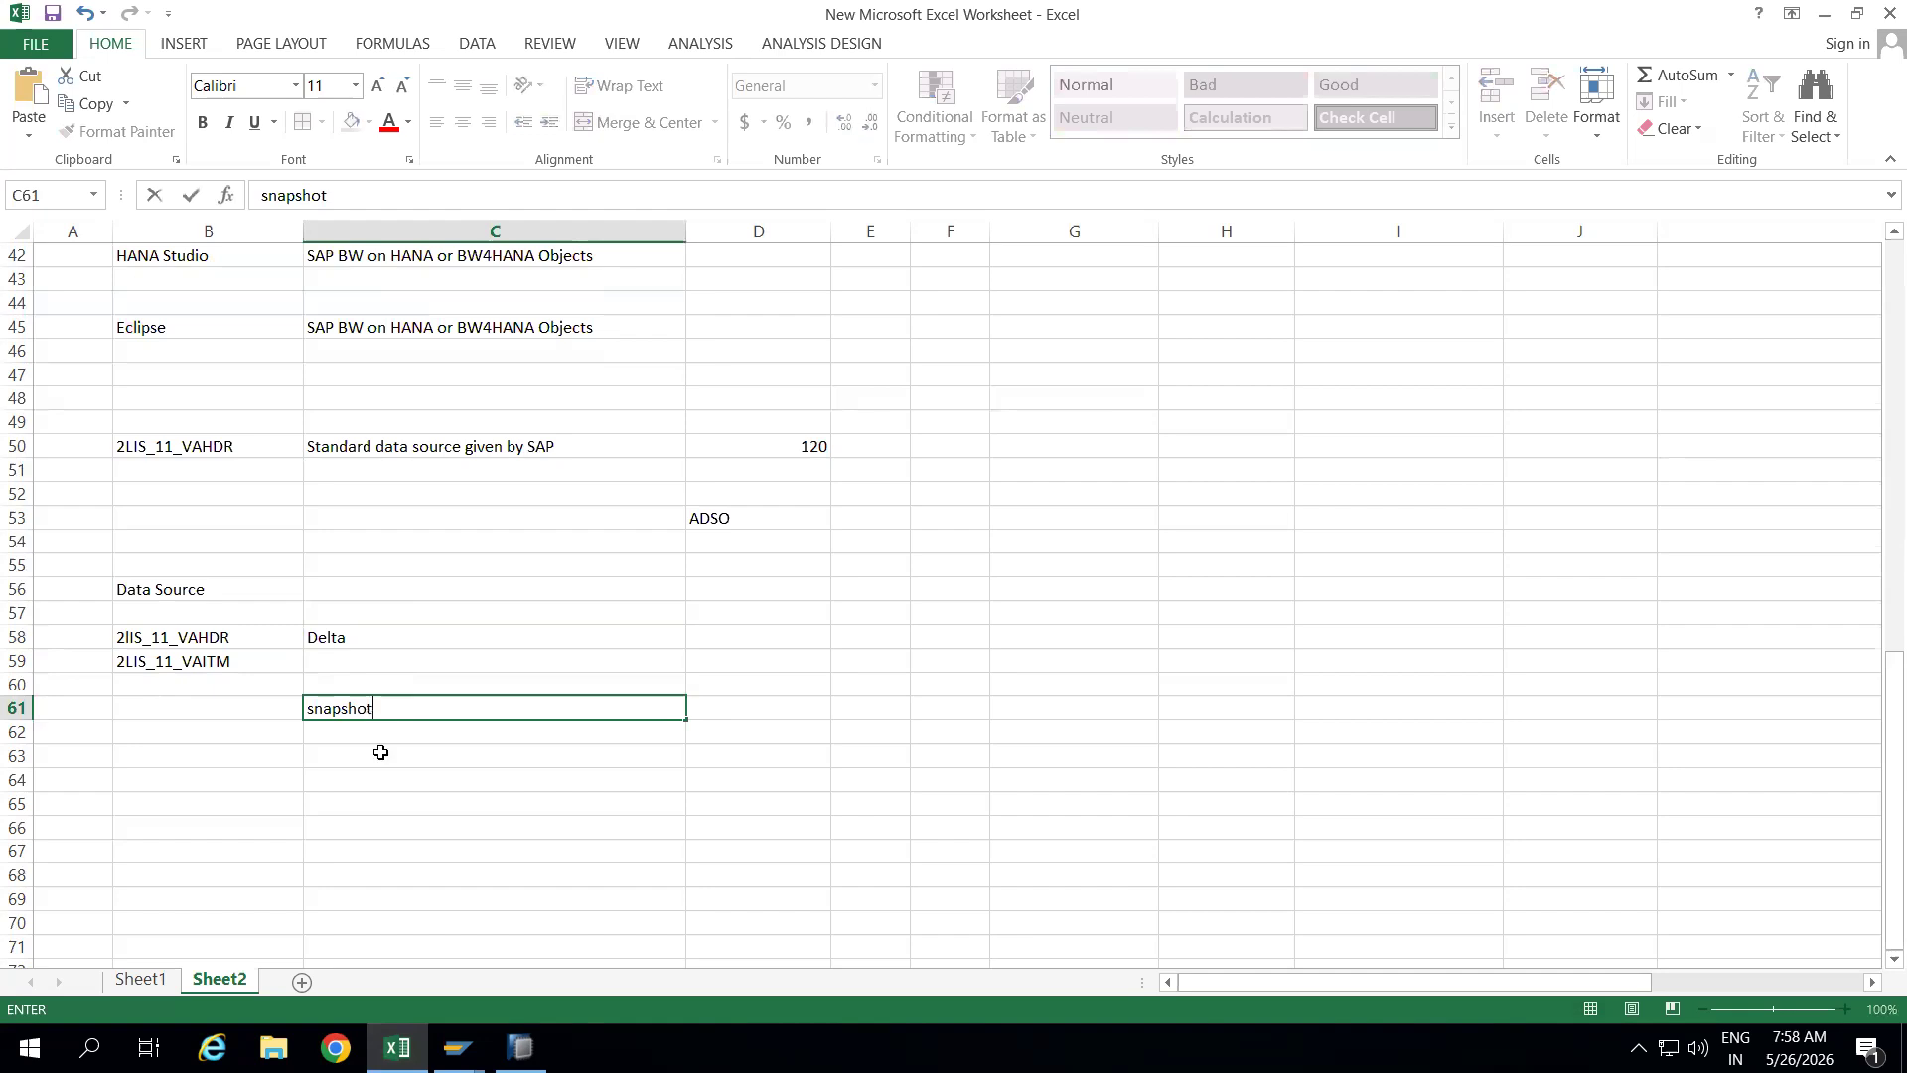
click(380, 752)
drag(244, 641, 408, 671)
click(384, 644)
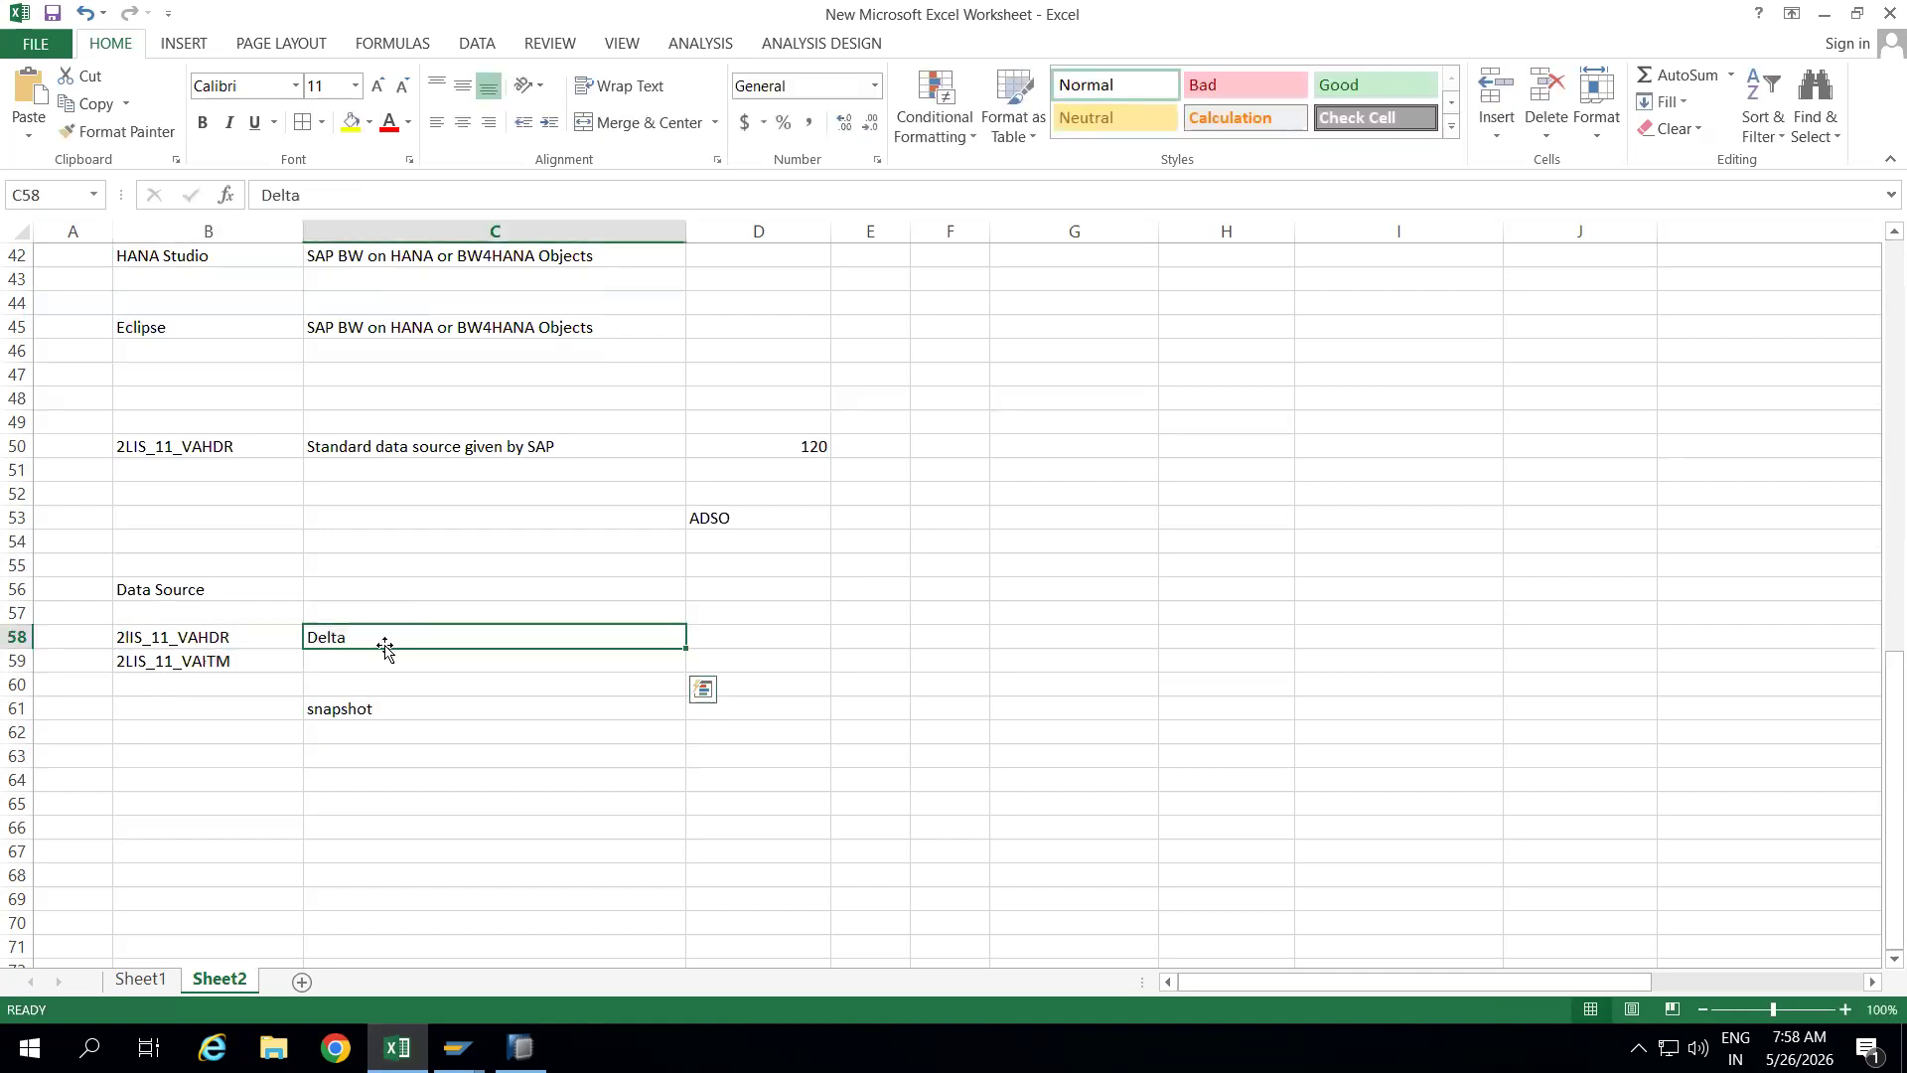
drag(257, 629, 360, 655)
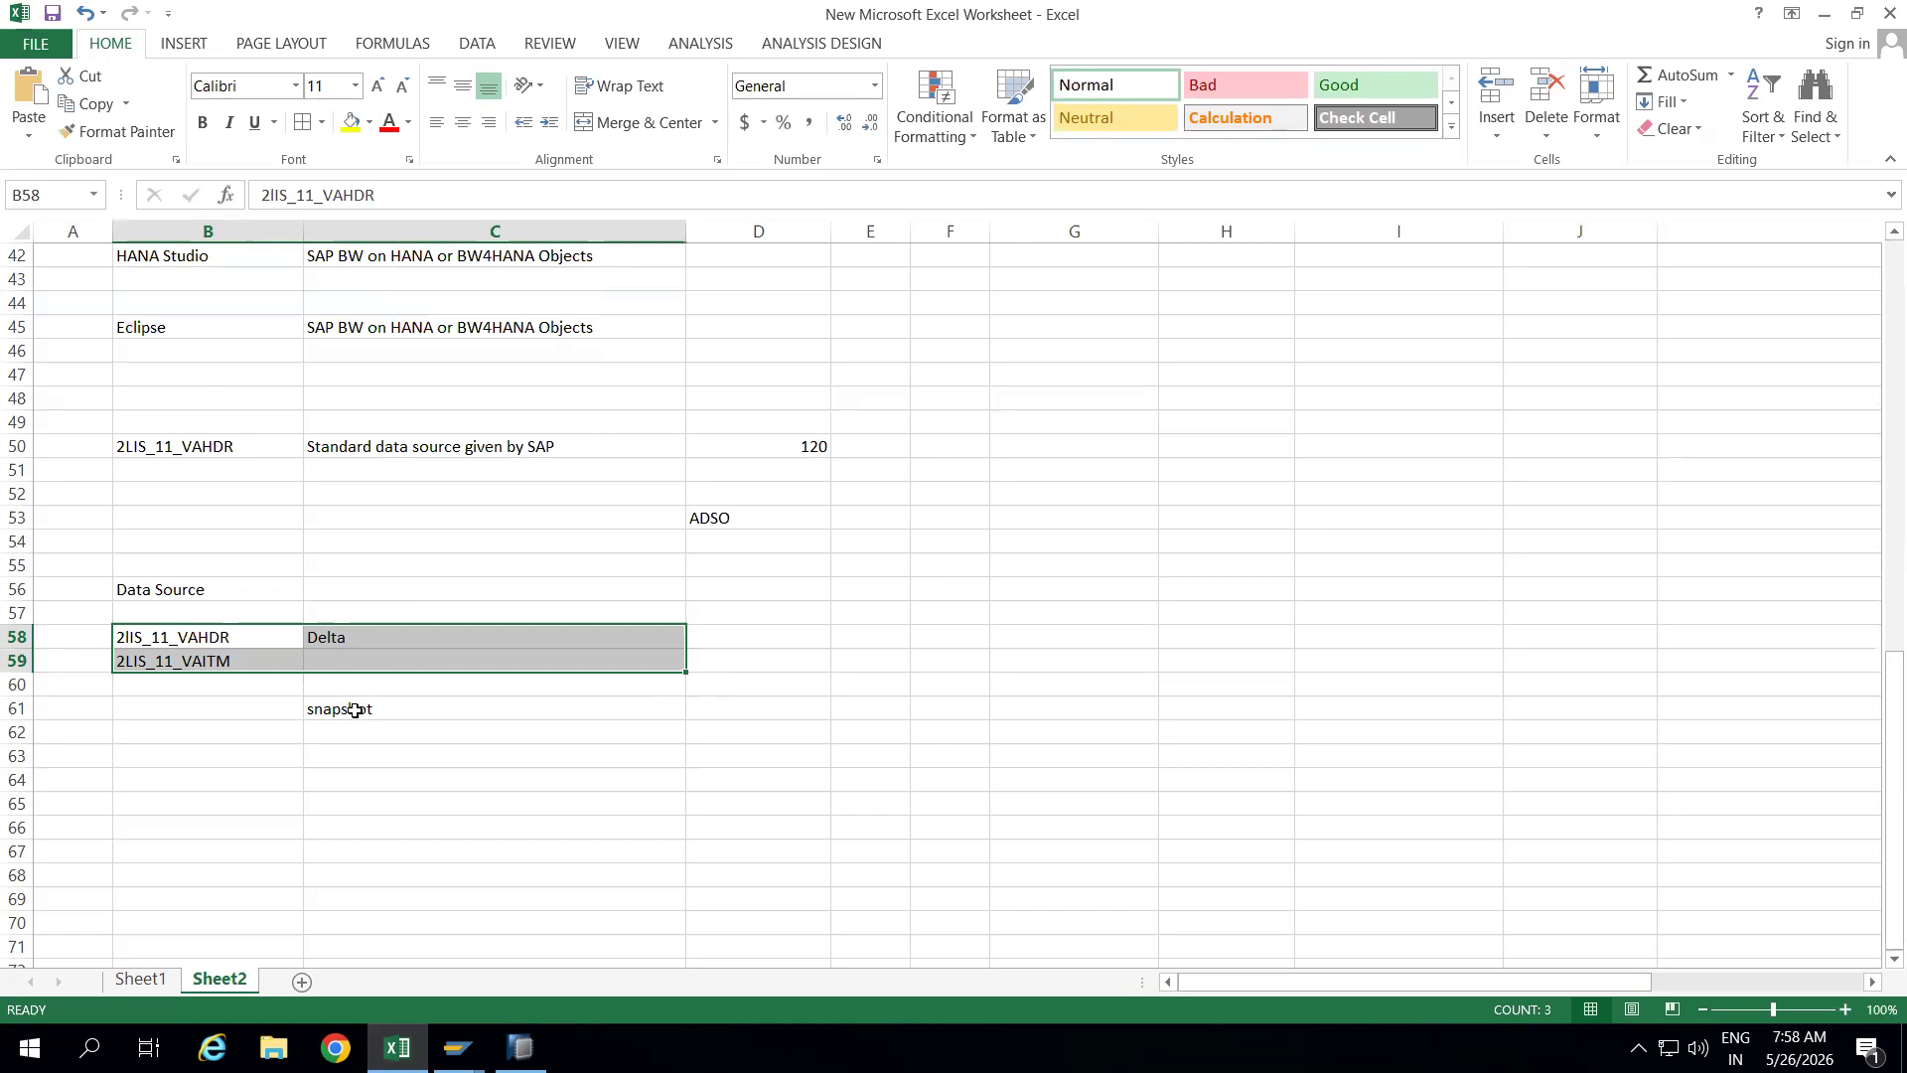
click(354, 711)
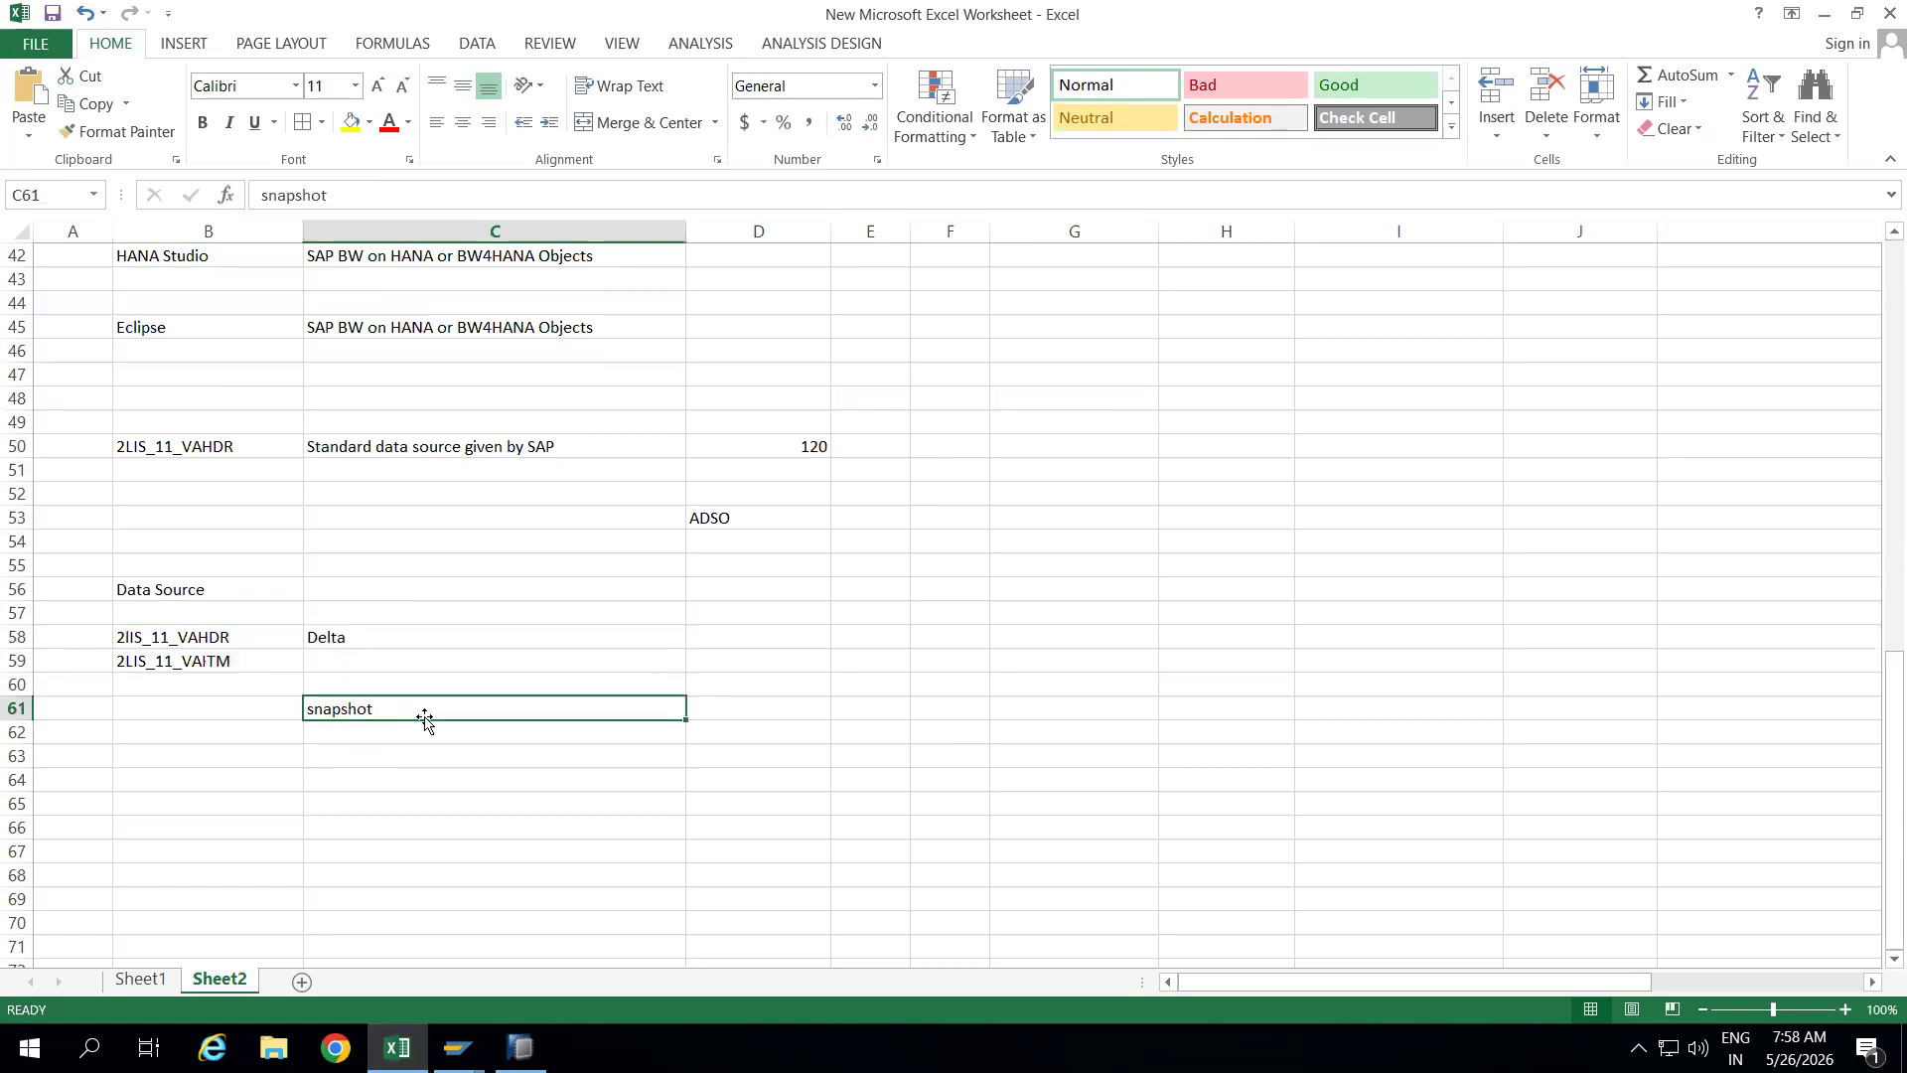
Replace the data source in cell B58 with 0PLANT_ATTR and clear the data source in cell B59
click(244, 637)
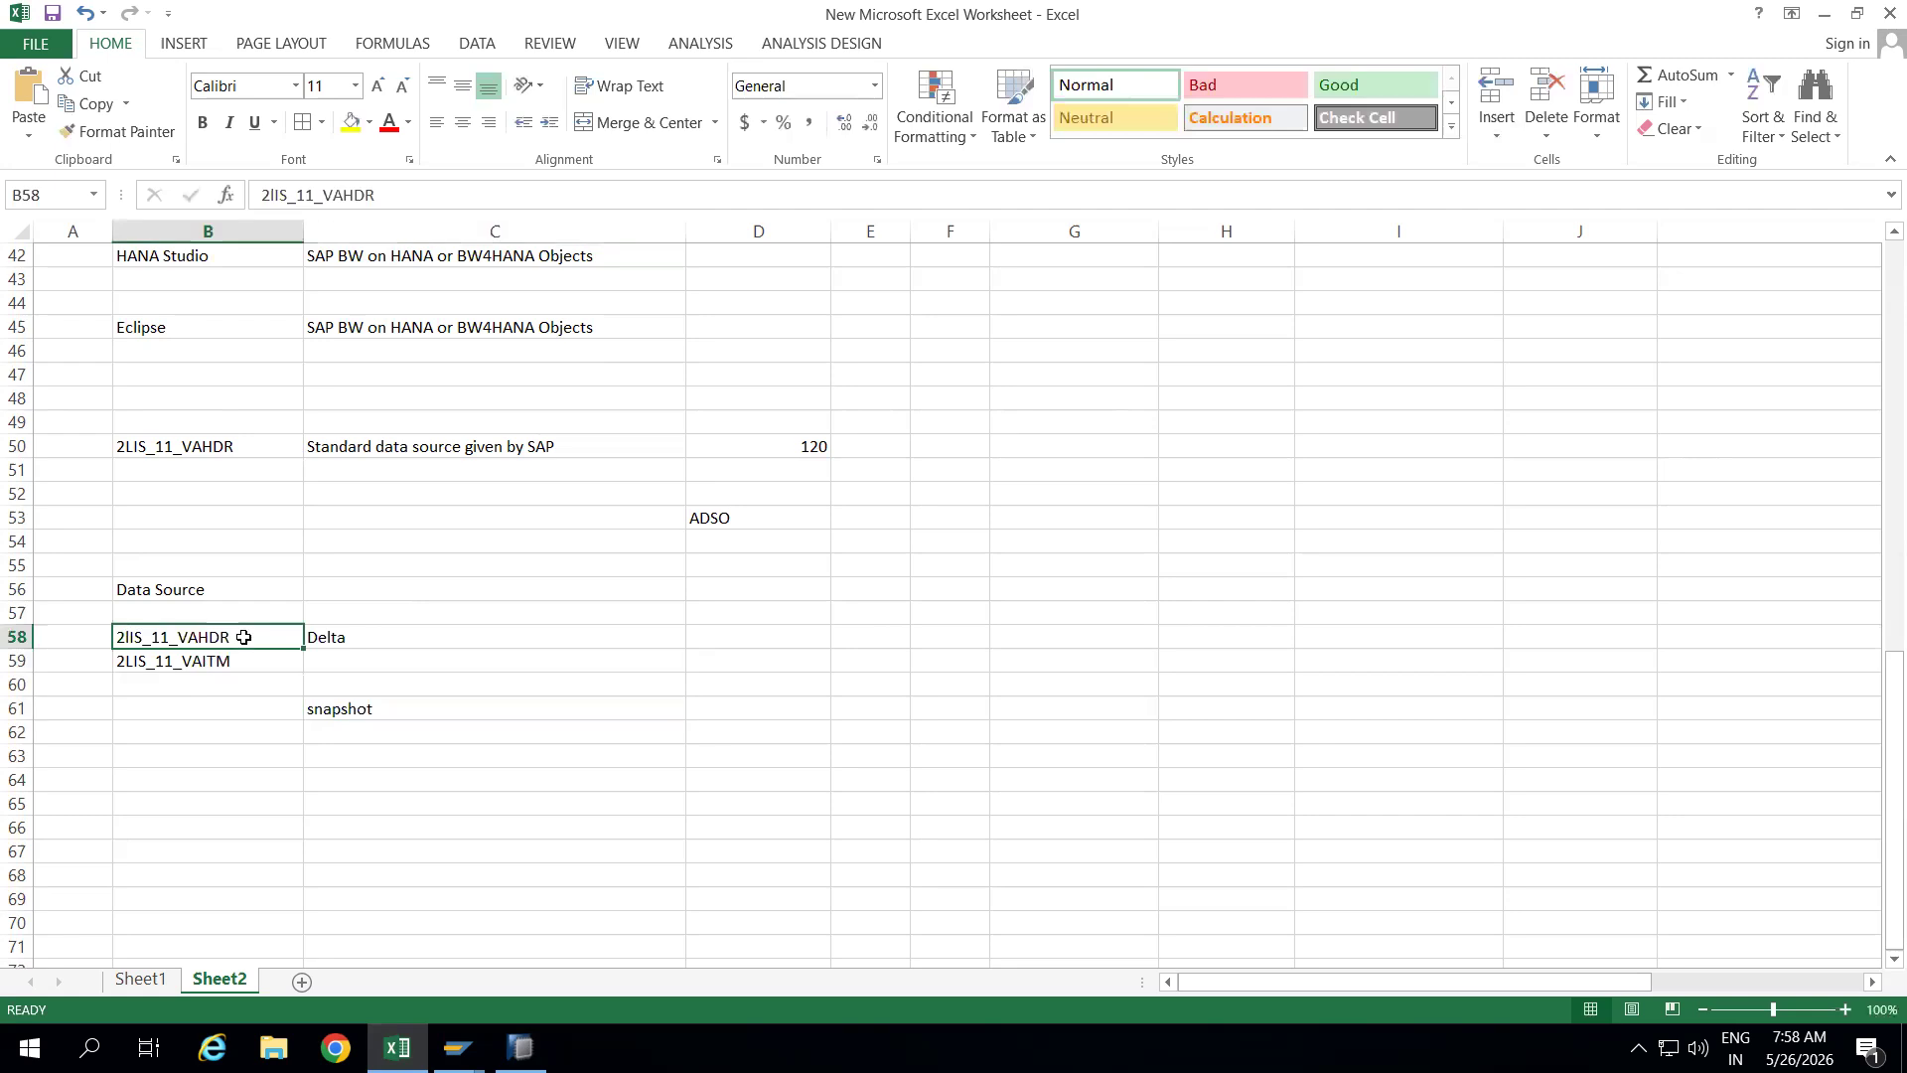
text(2LIS_)
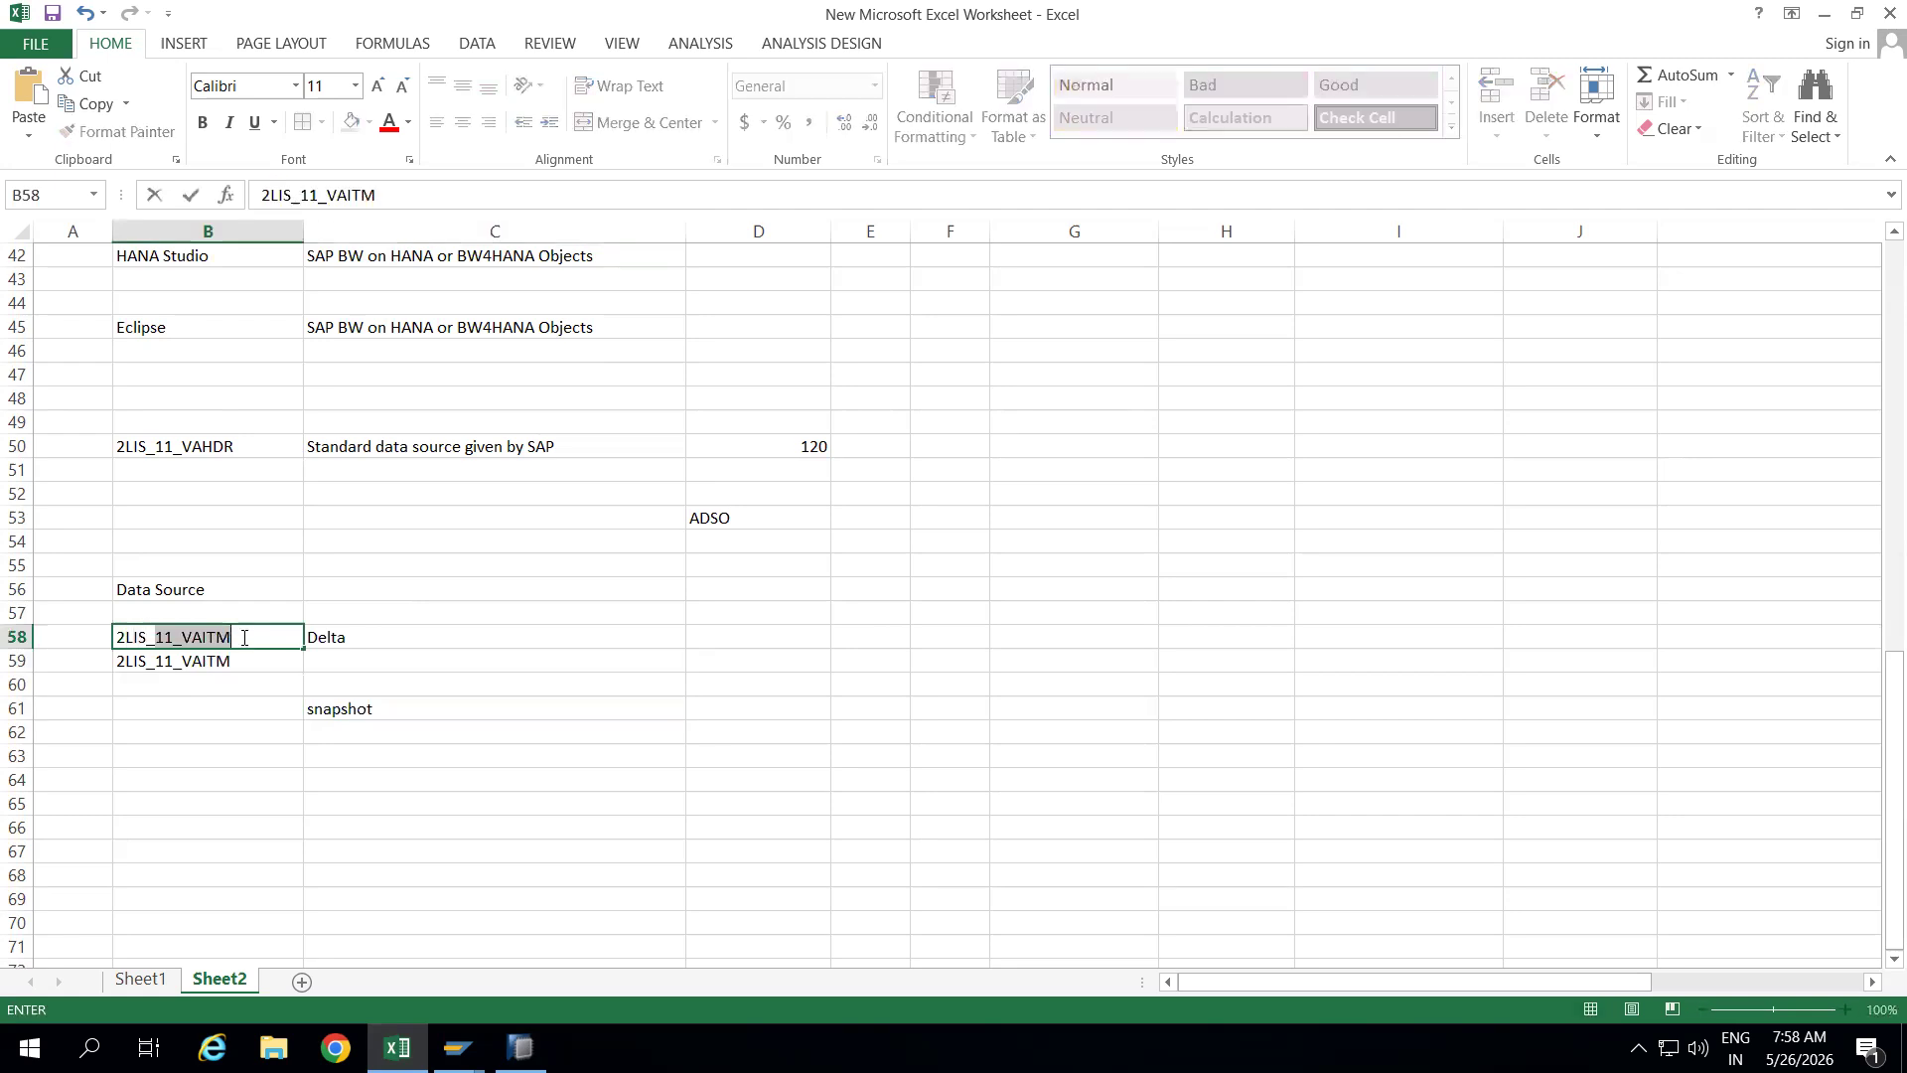
key(BackSpace)
text(0PLANT_ATTR)
key(ctrl+Return)
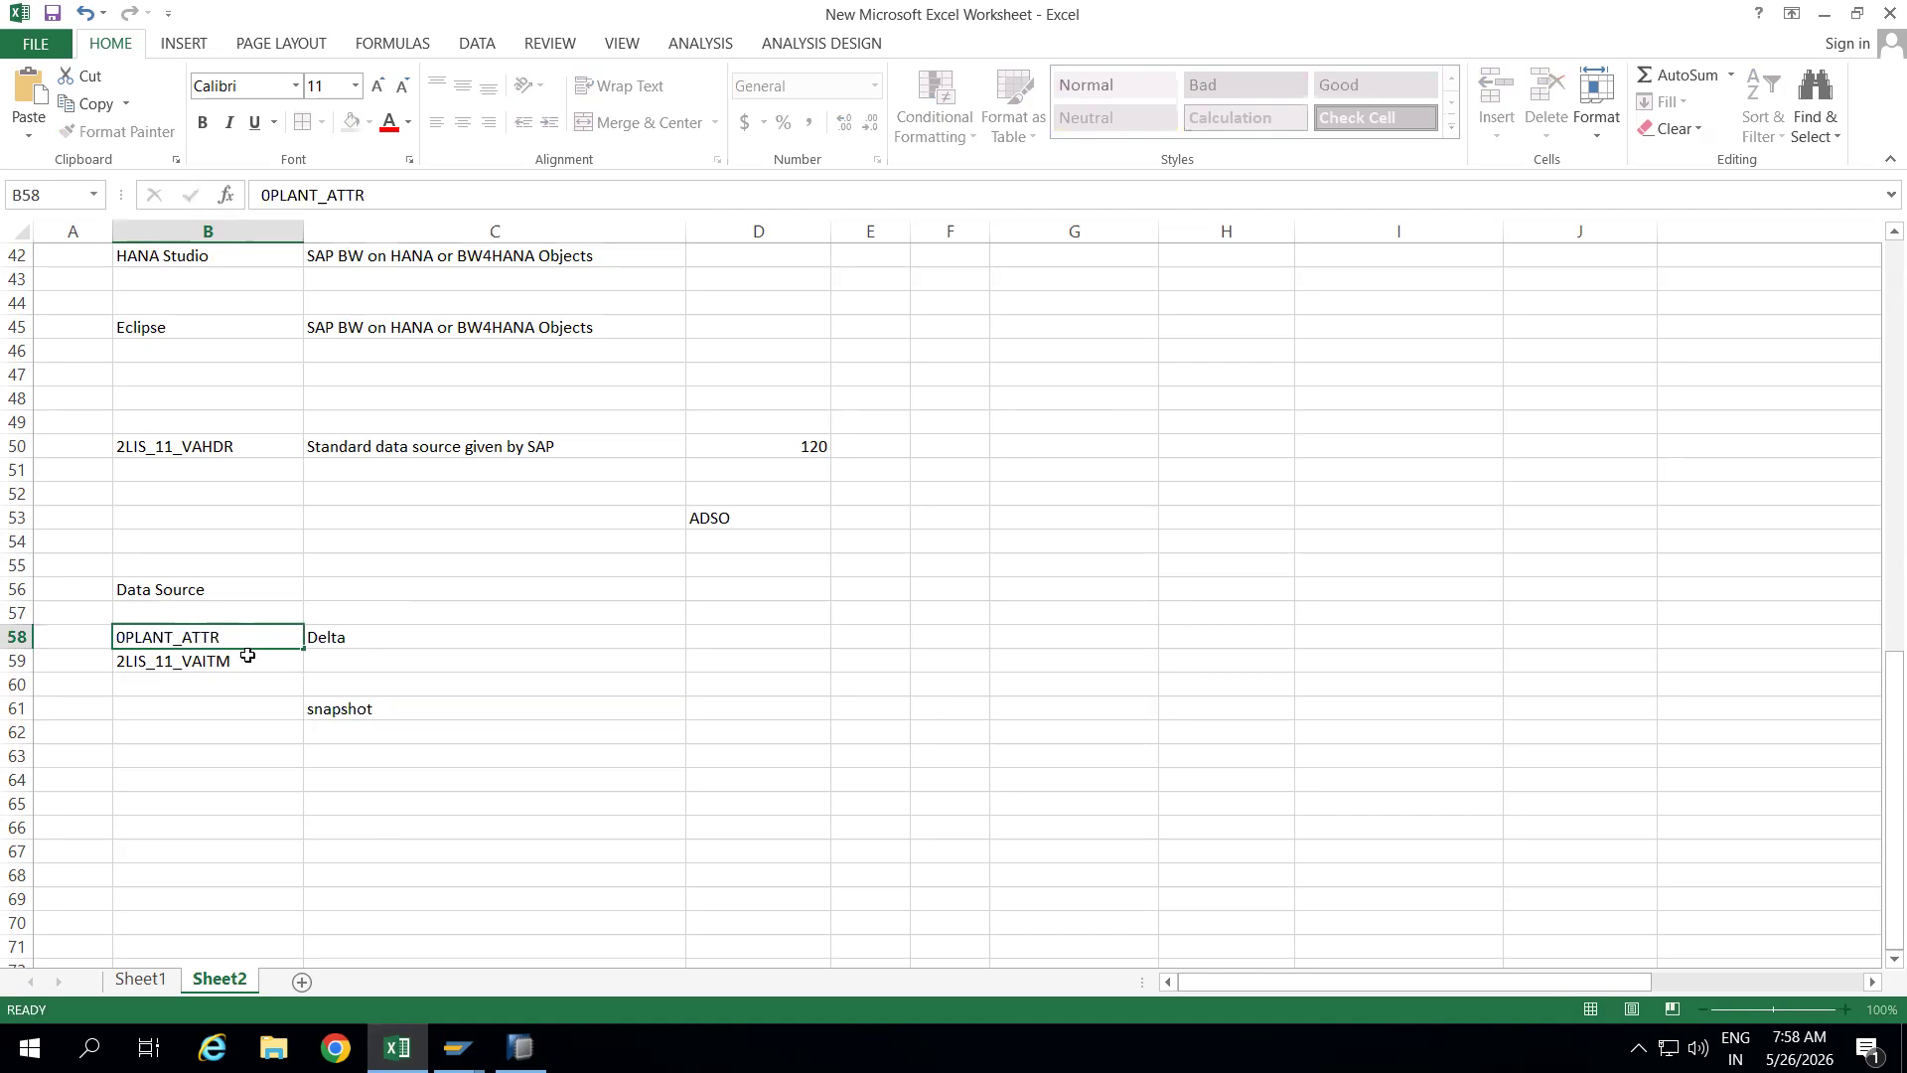
click(247, 657)
key(Delete)
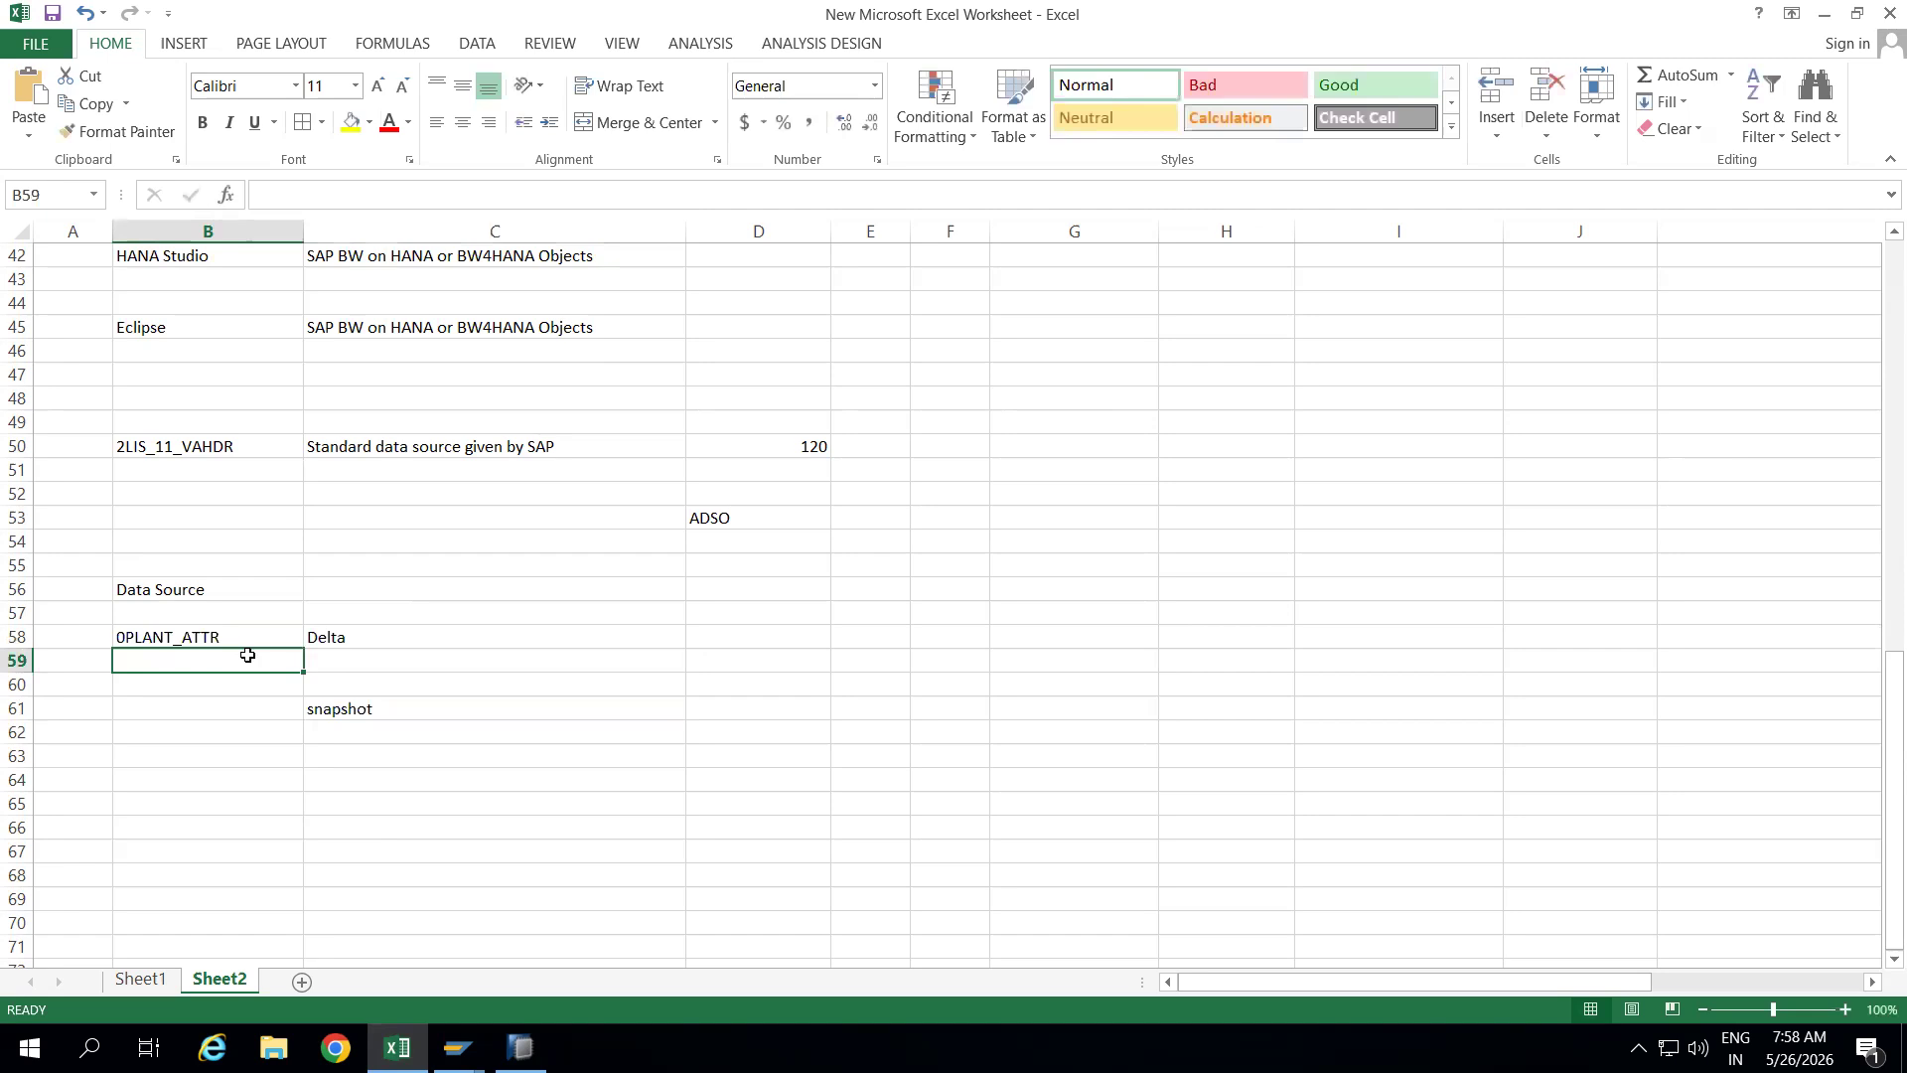
Change the load type in cell C58 to "Full"
click(357, 646)
text(Full)
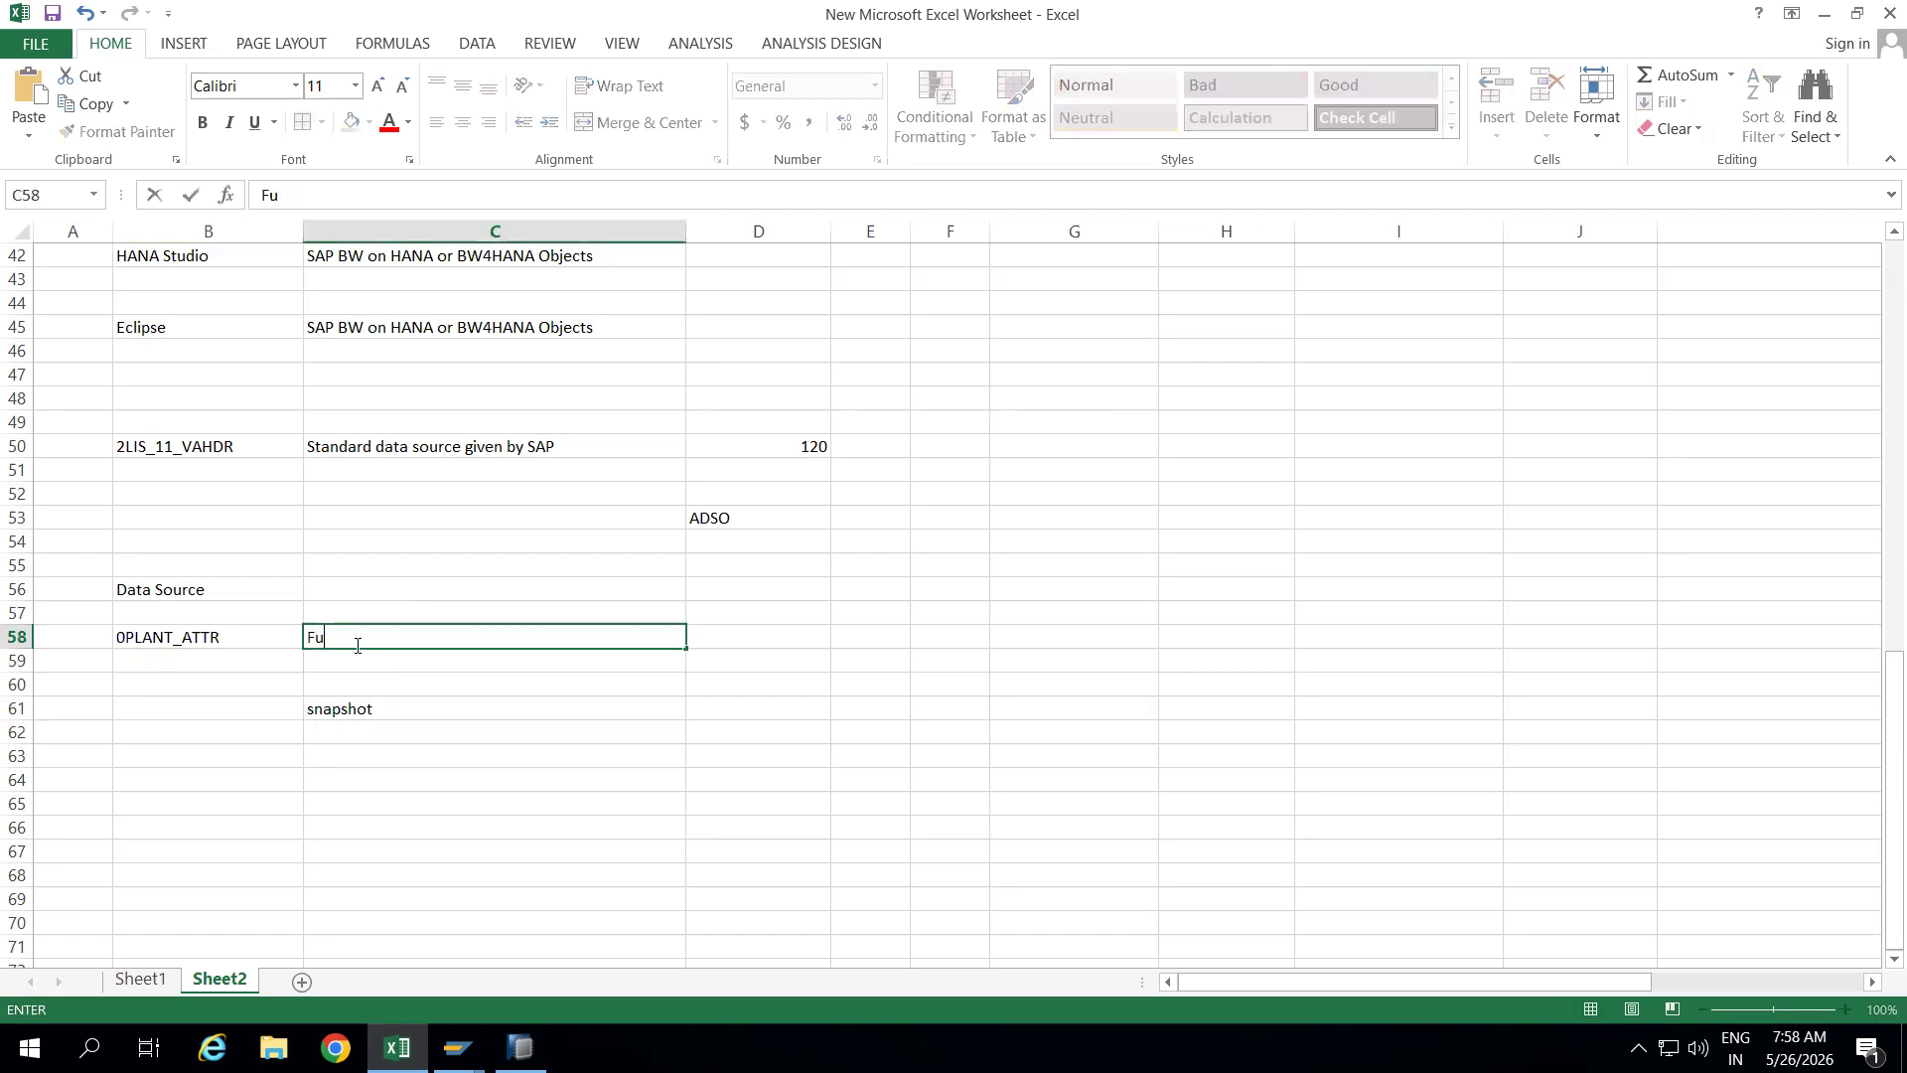
click(438, 724)
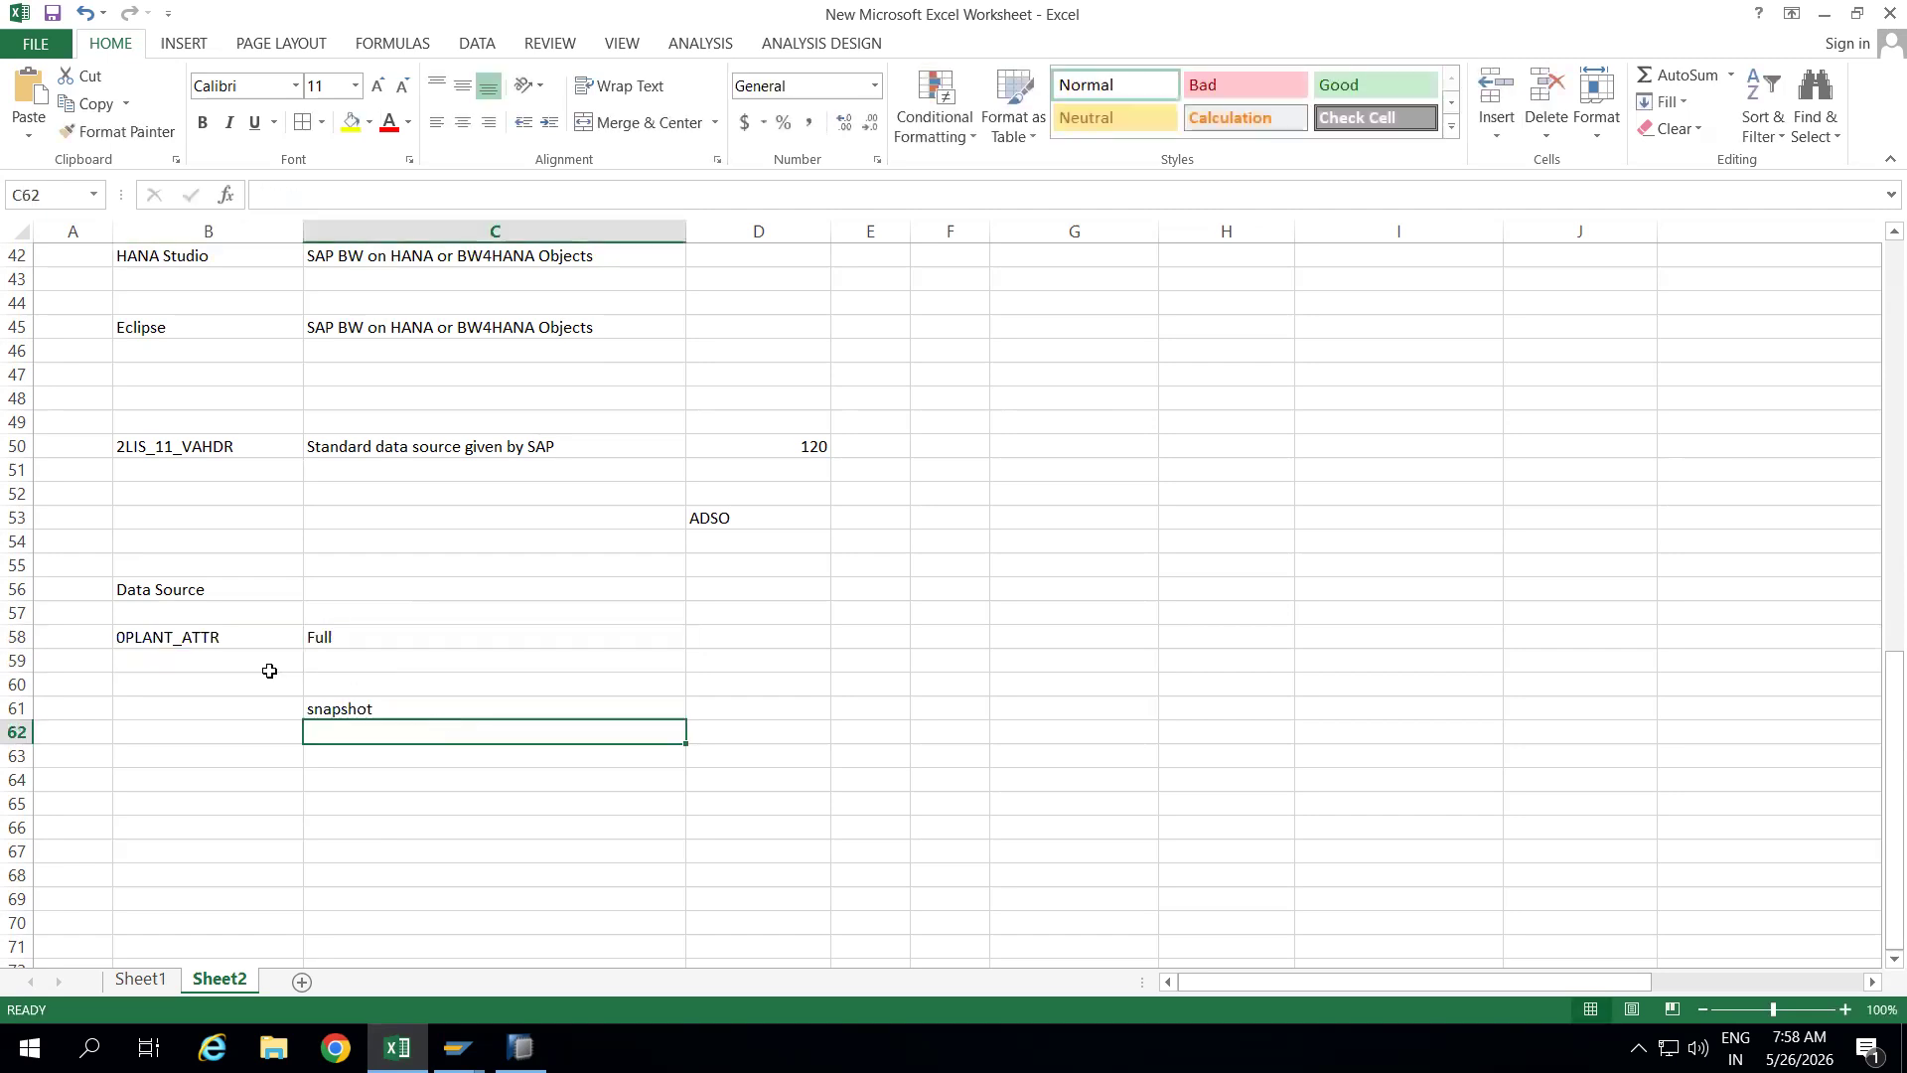
click(213, 636)
click(344, 648)
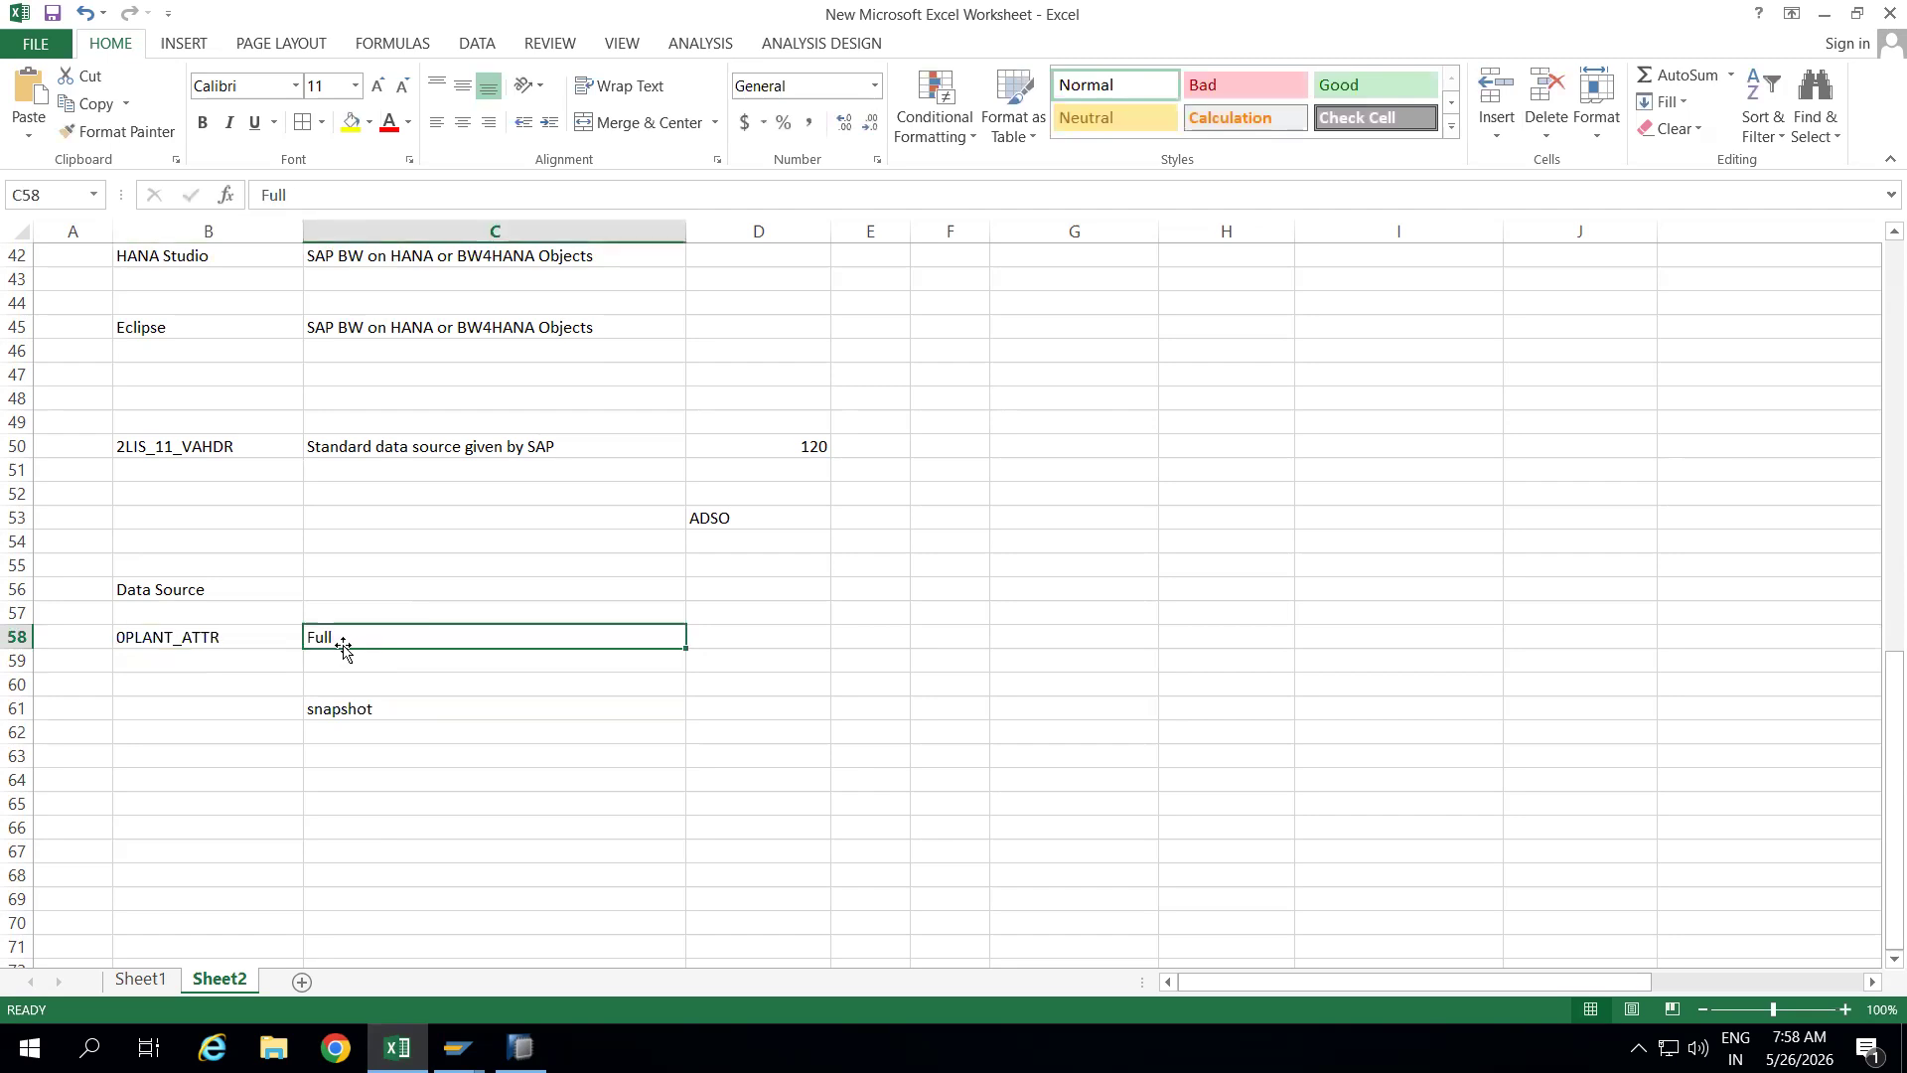
click(216, 775)
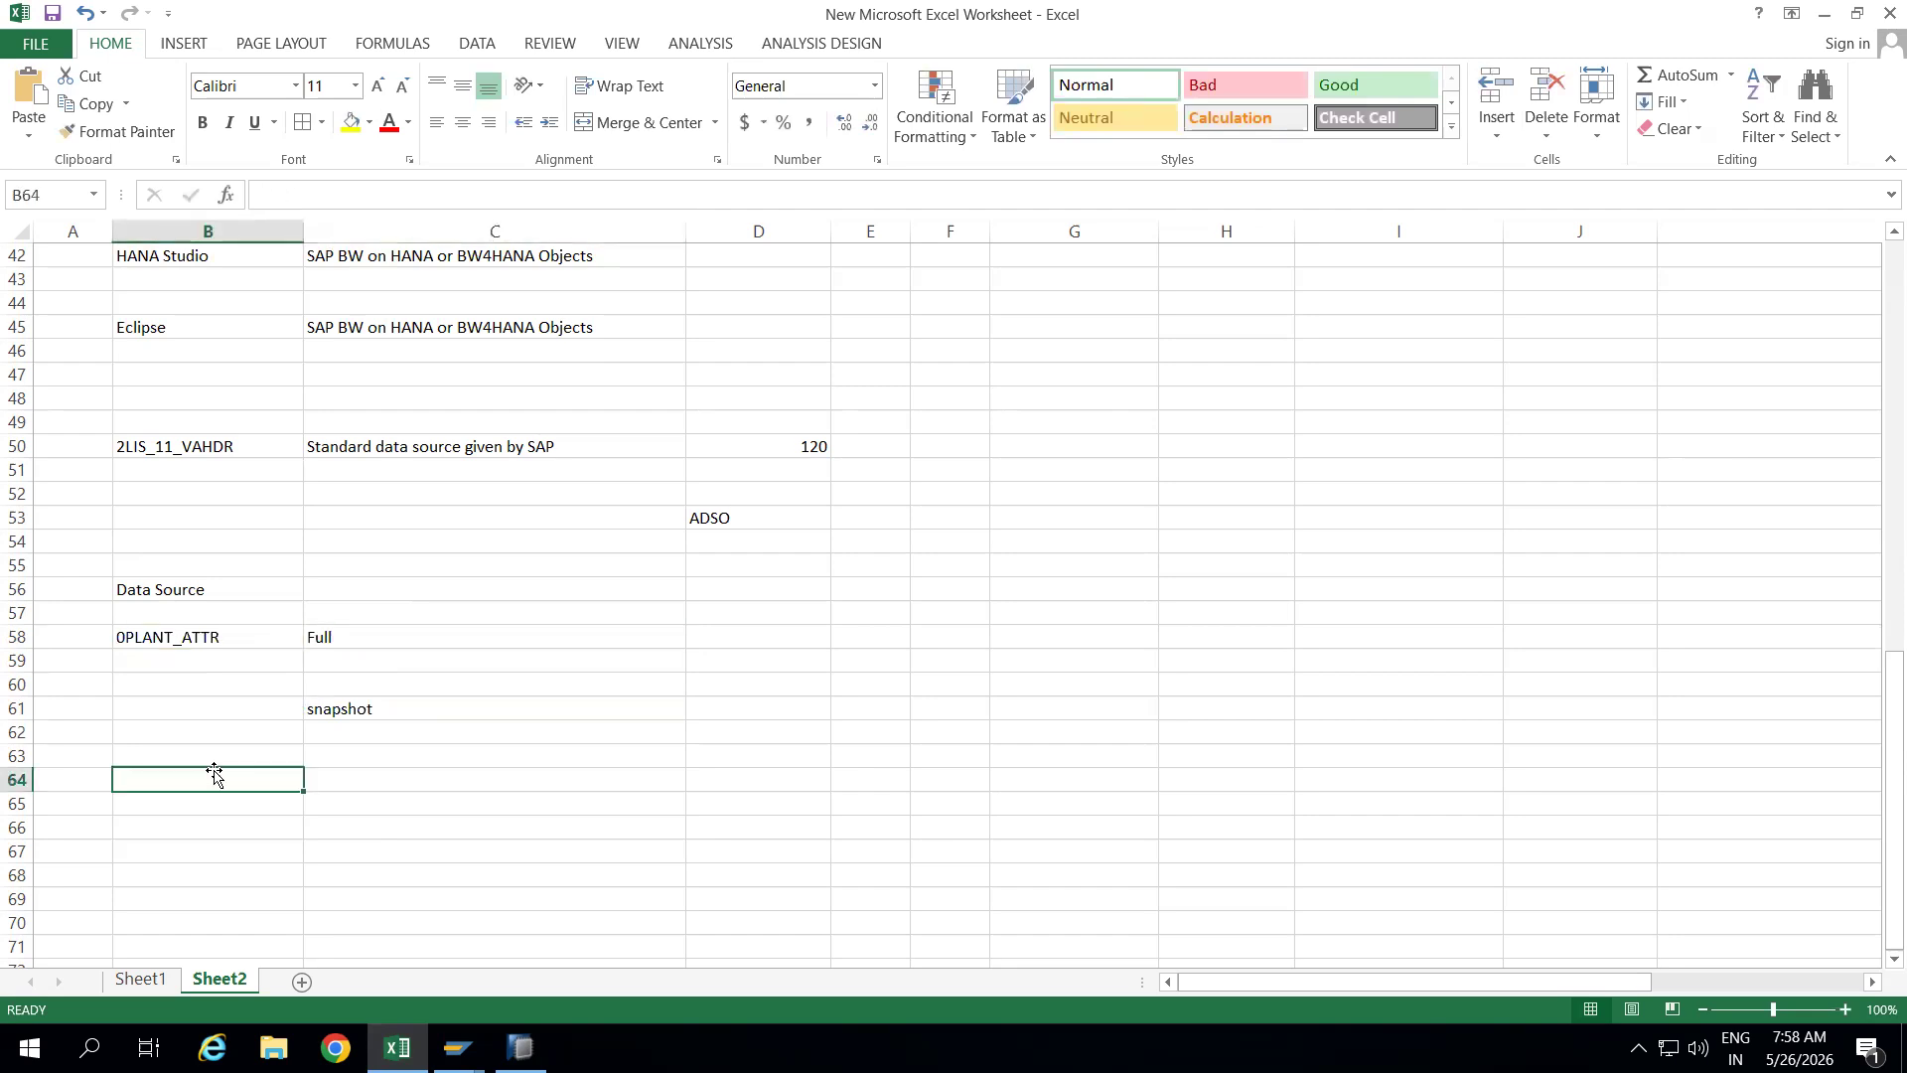
click(176, 638)
click(354, 644)
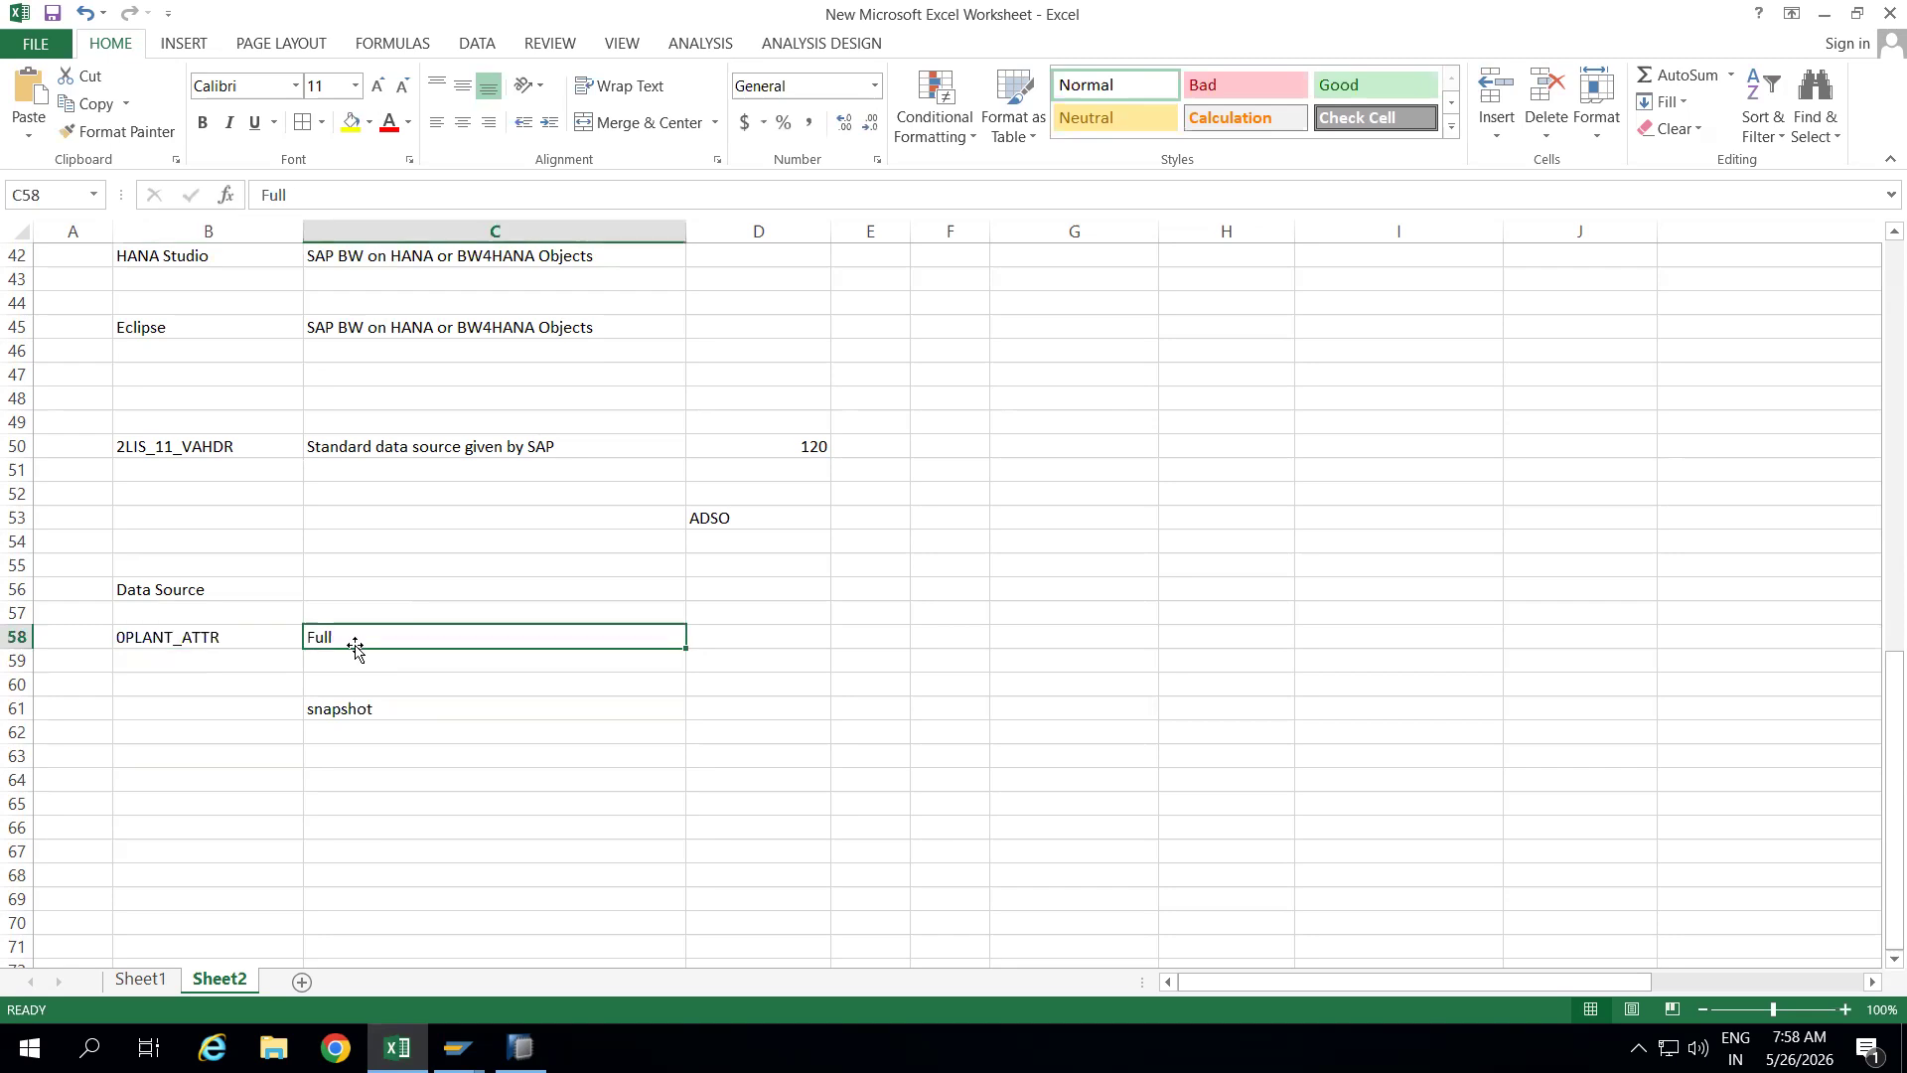
click(249, 640)
click(328, 637)
click(248, 636)
click(336, 635)
click(708, 641)
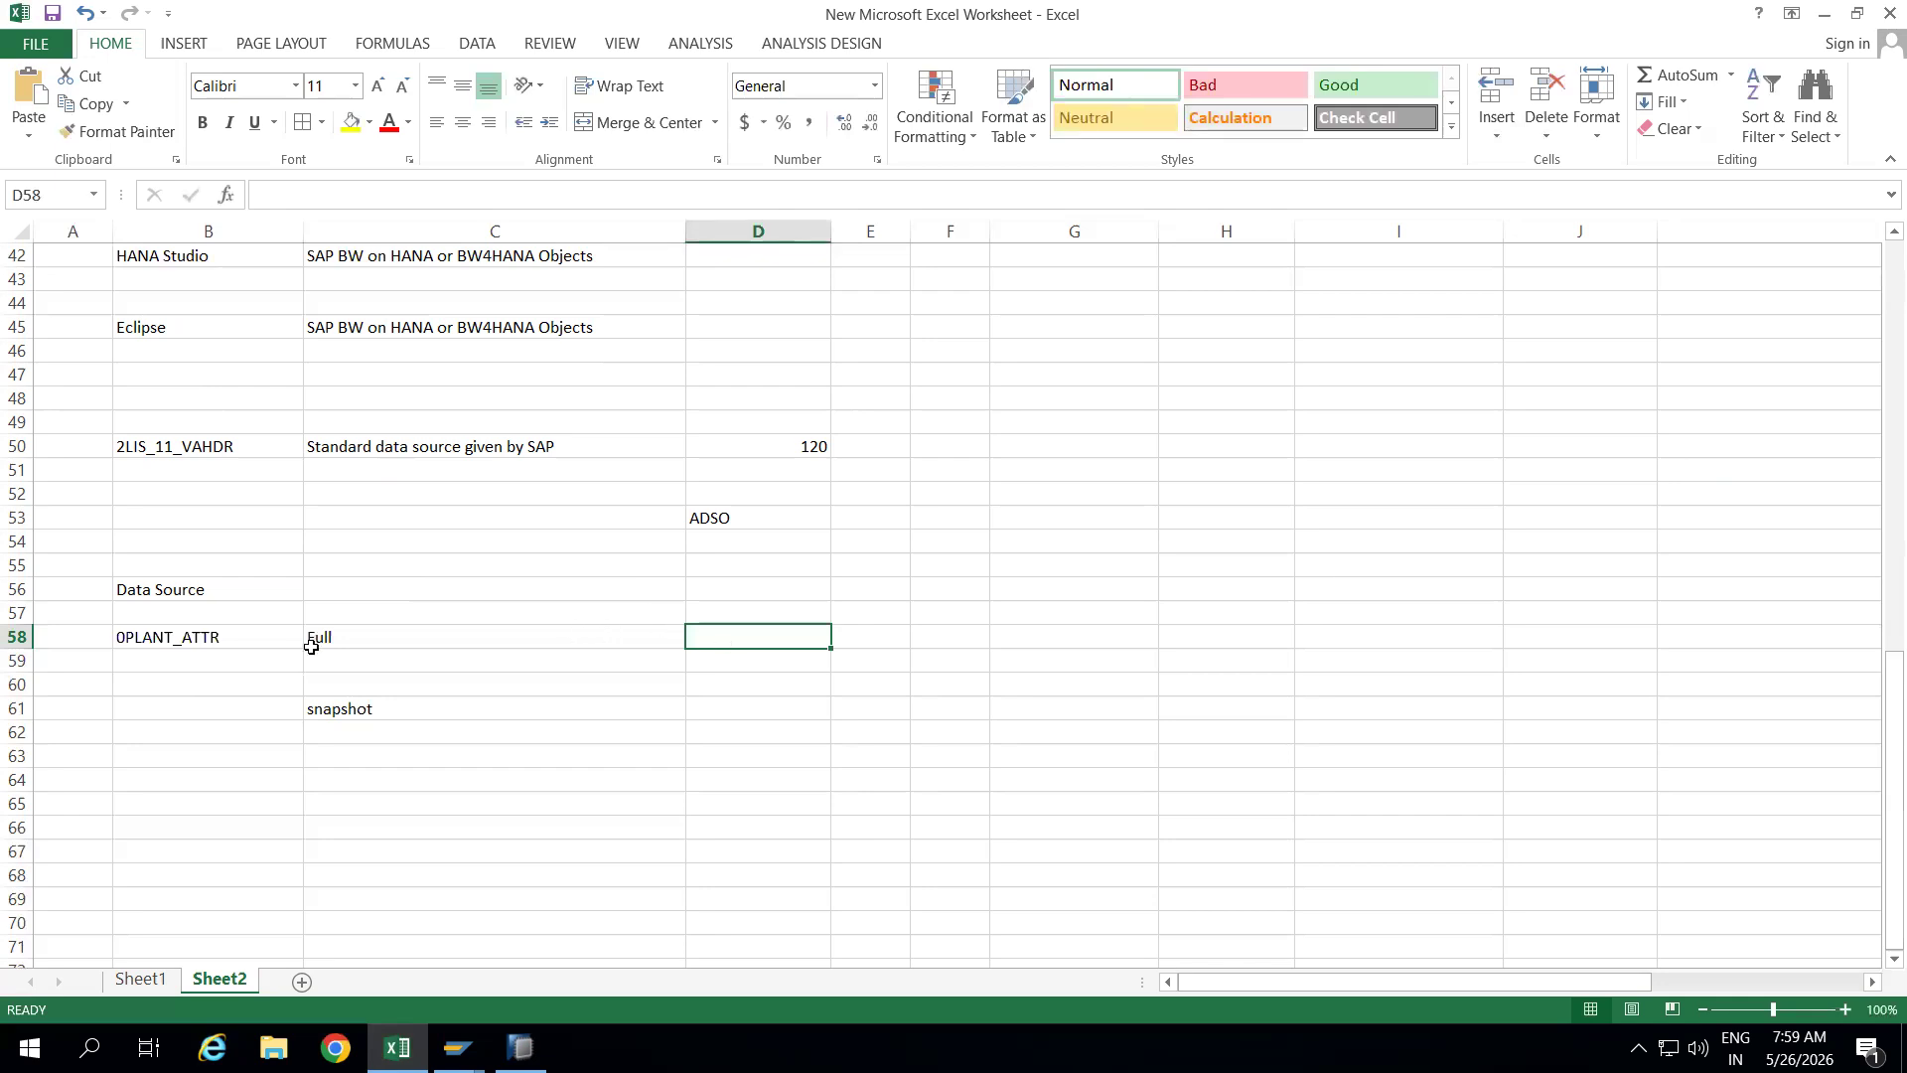
click(272, 636)
shift+click(365, 628)
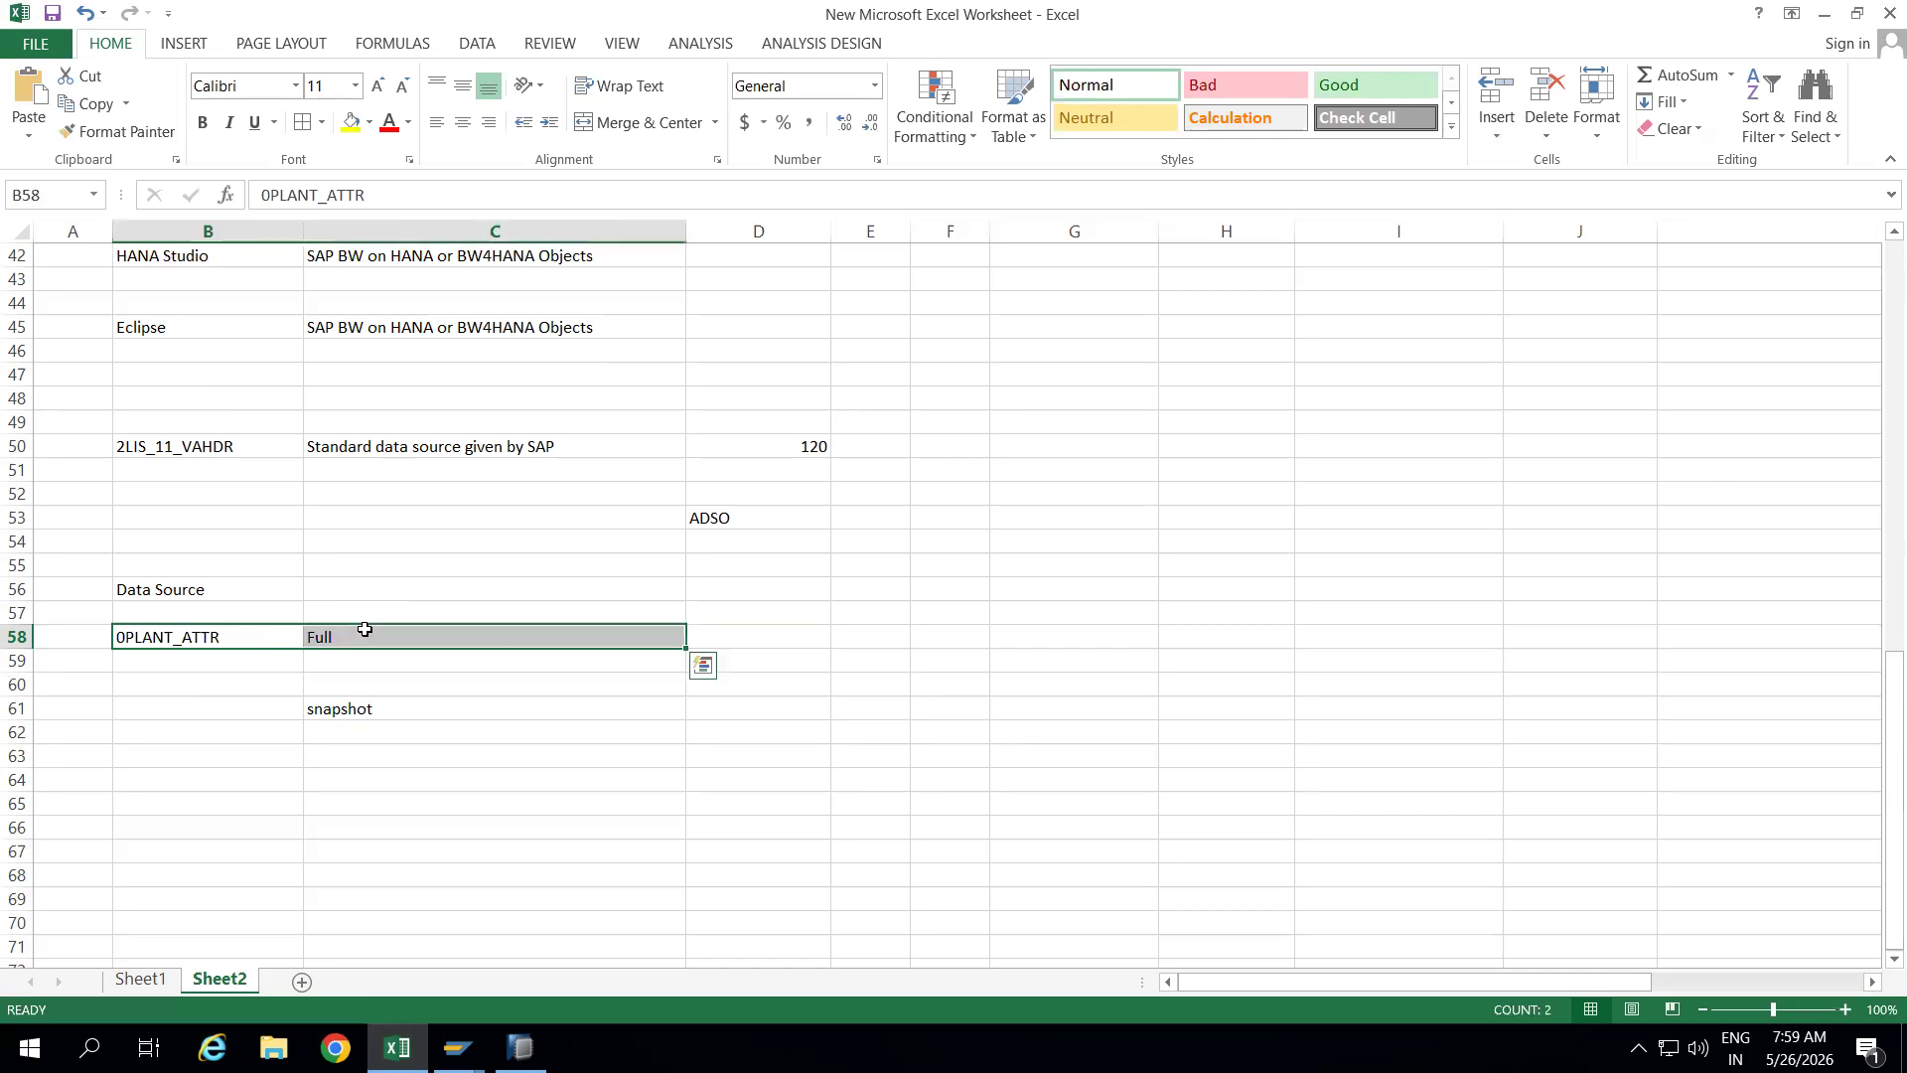
click(359, 725)
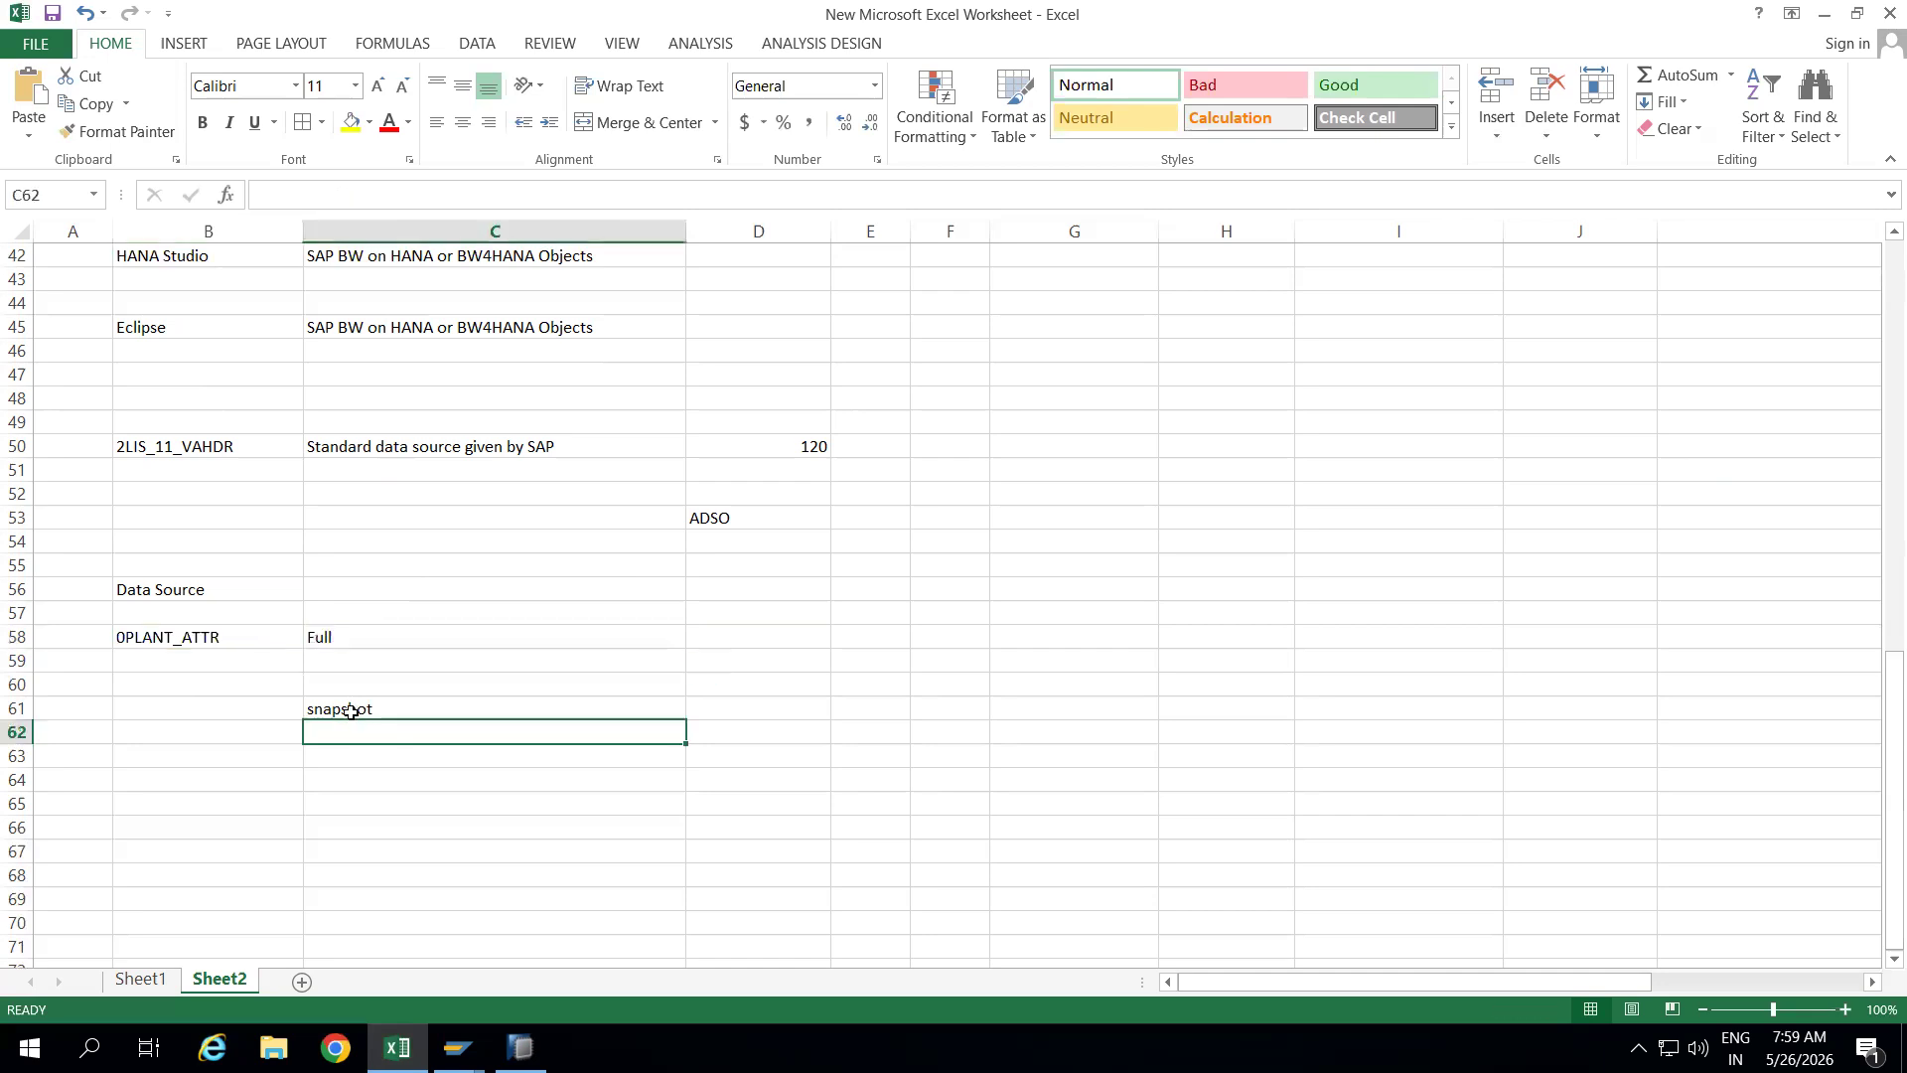
click(353, 711)
Switch to SAP Logon and open a connection to the EHP8 system
click(521, 1048)
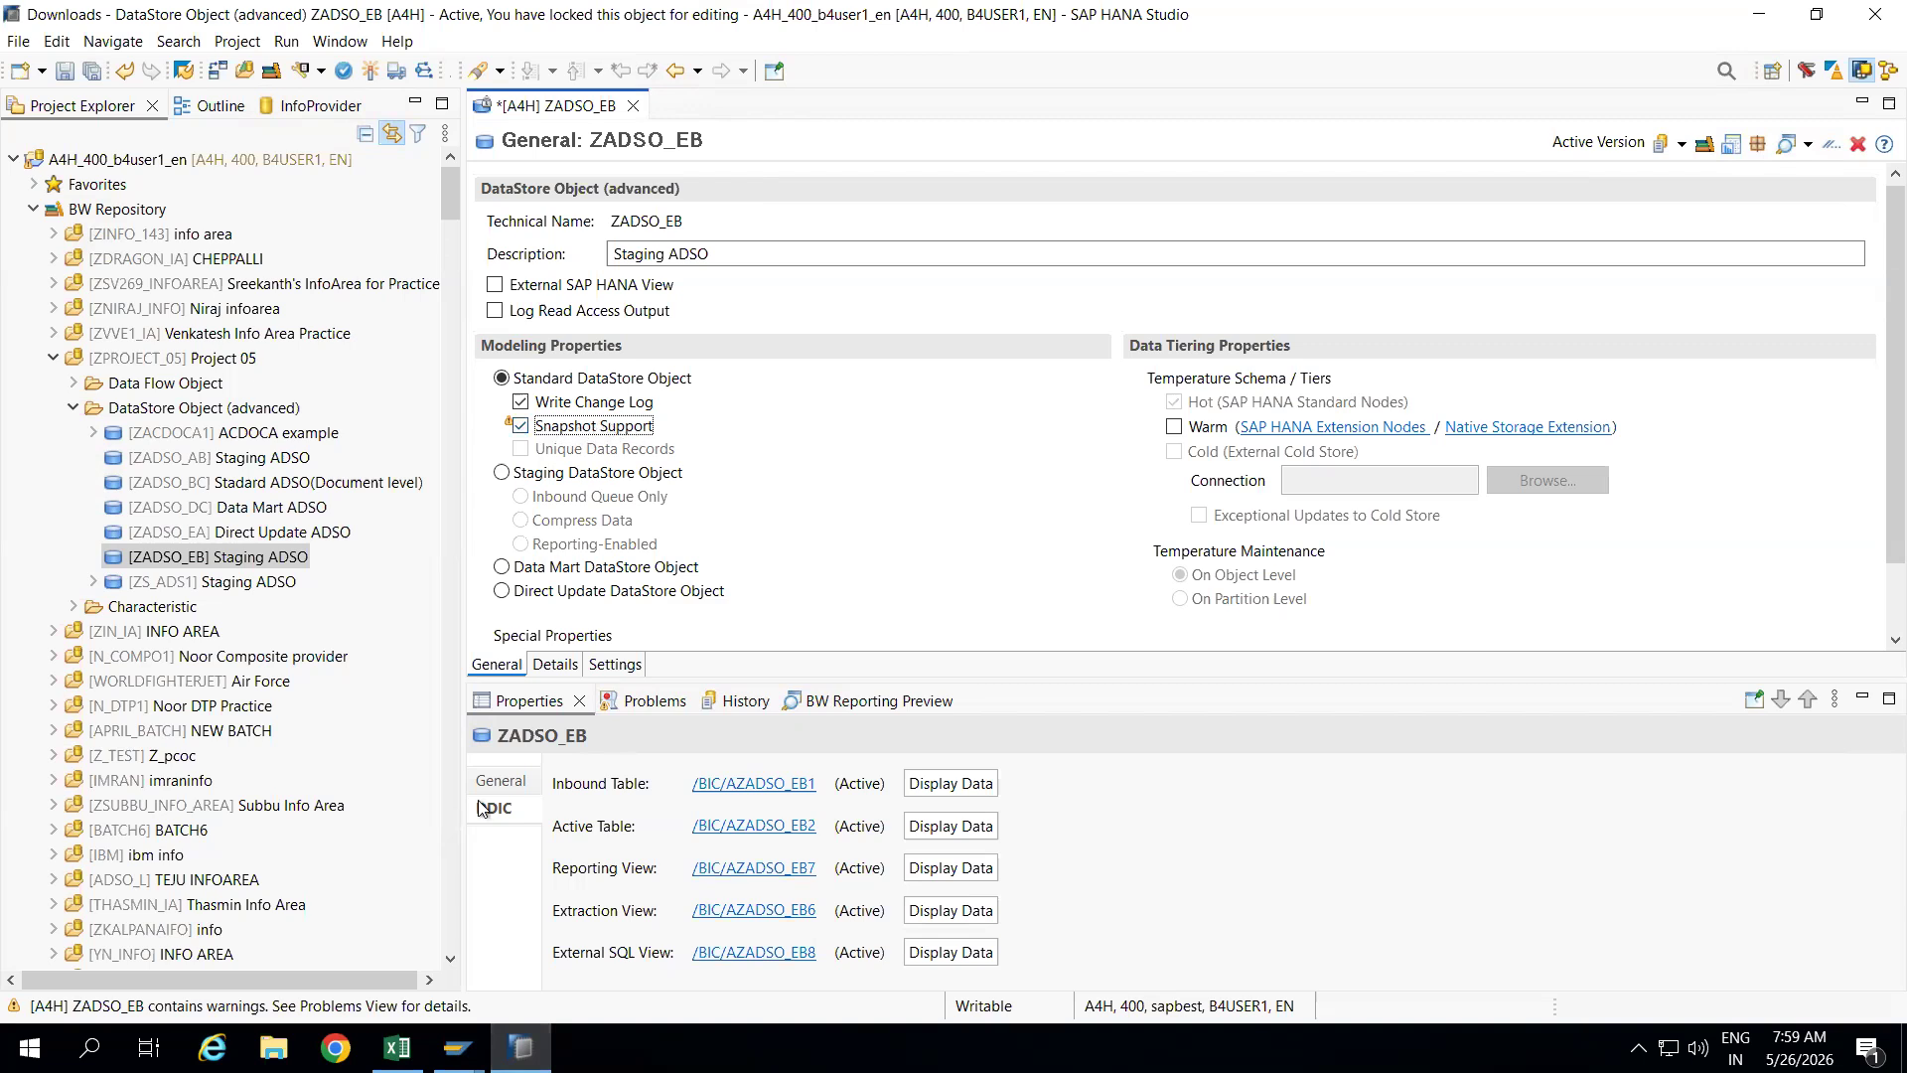
mouse_move(456, 1048)
mouse_move(455, 1015)
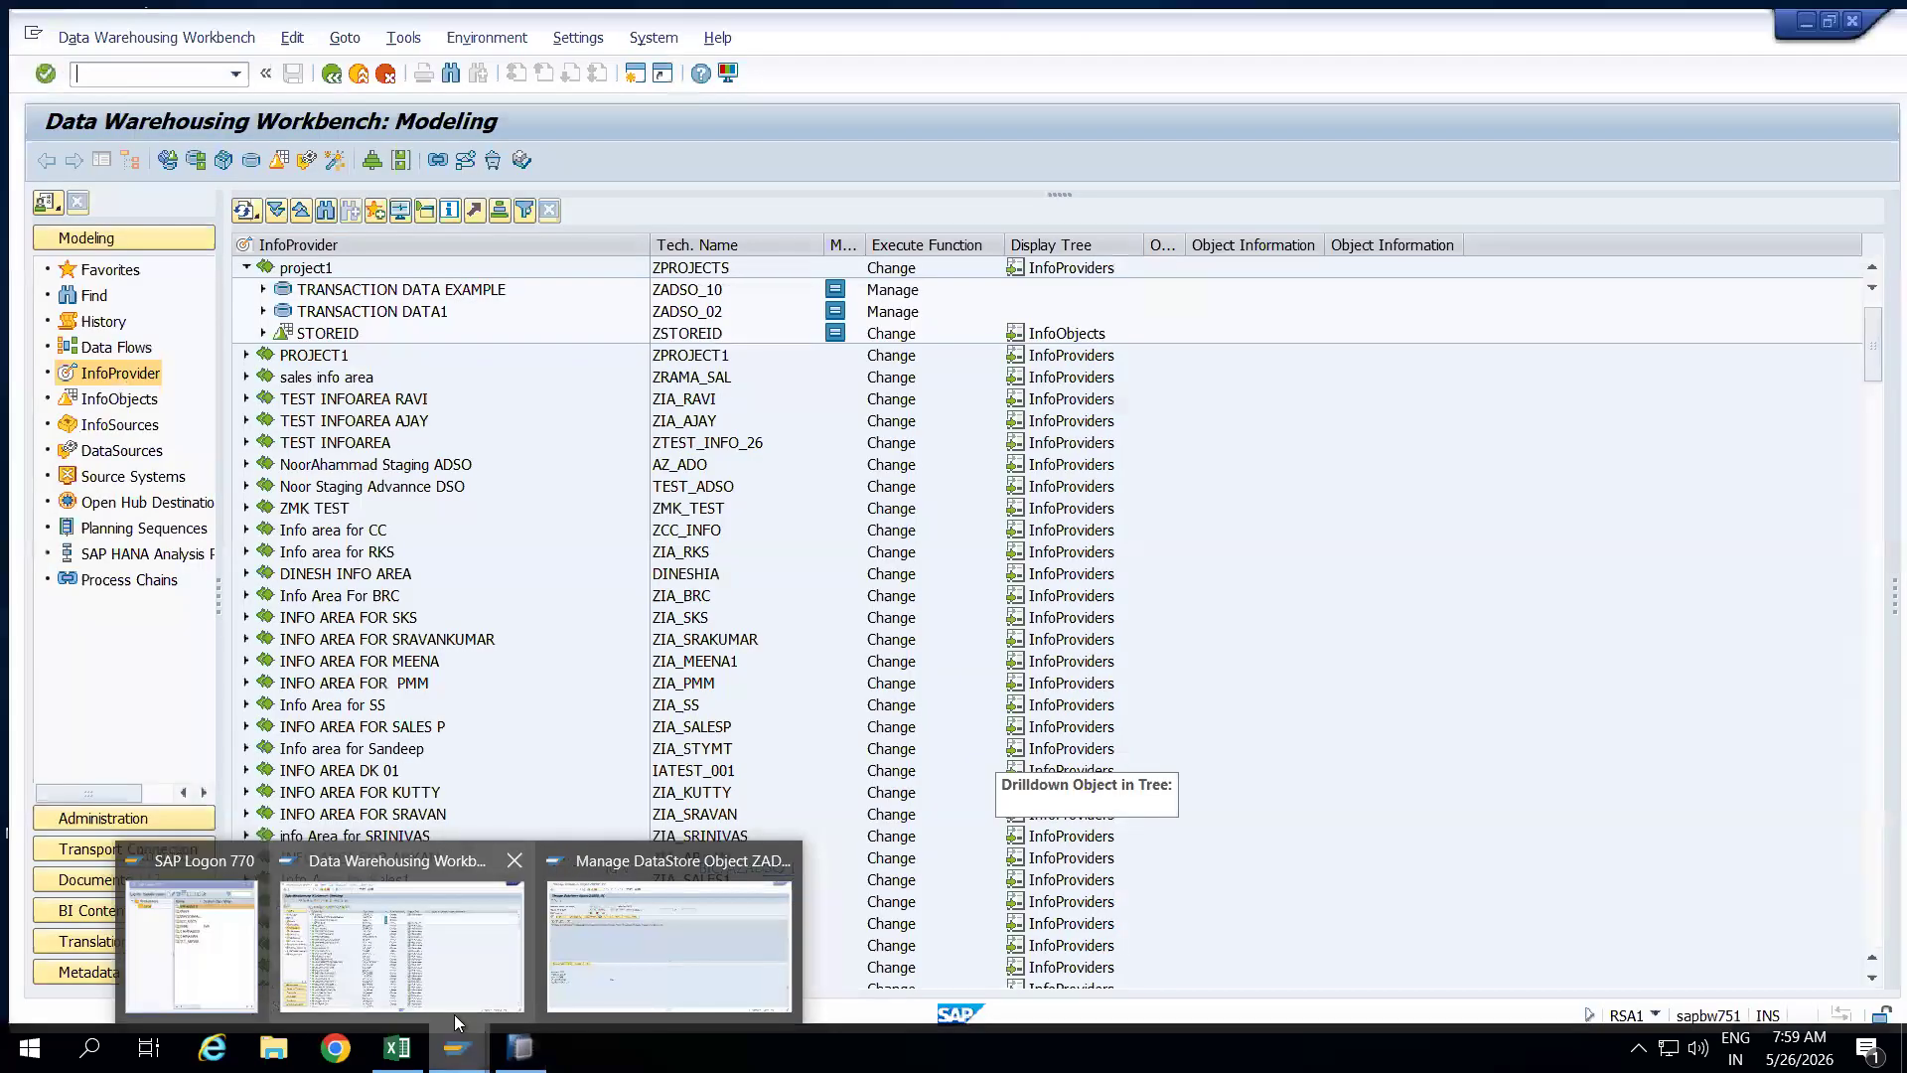
click(226, 959)
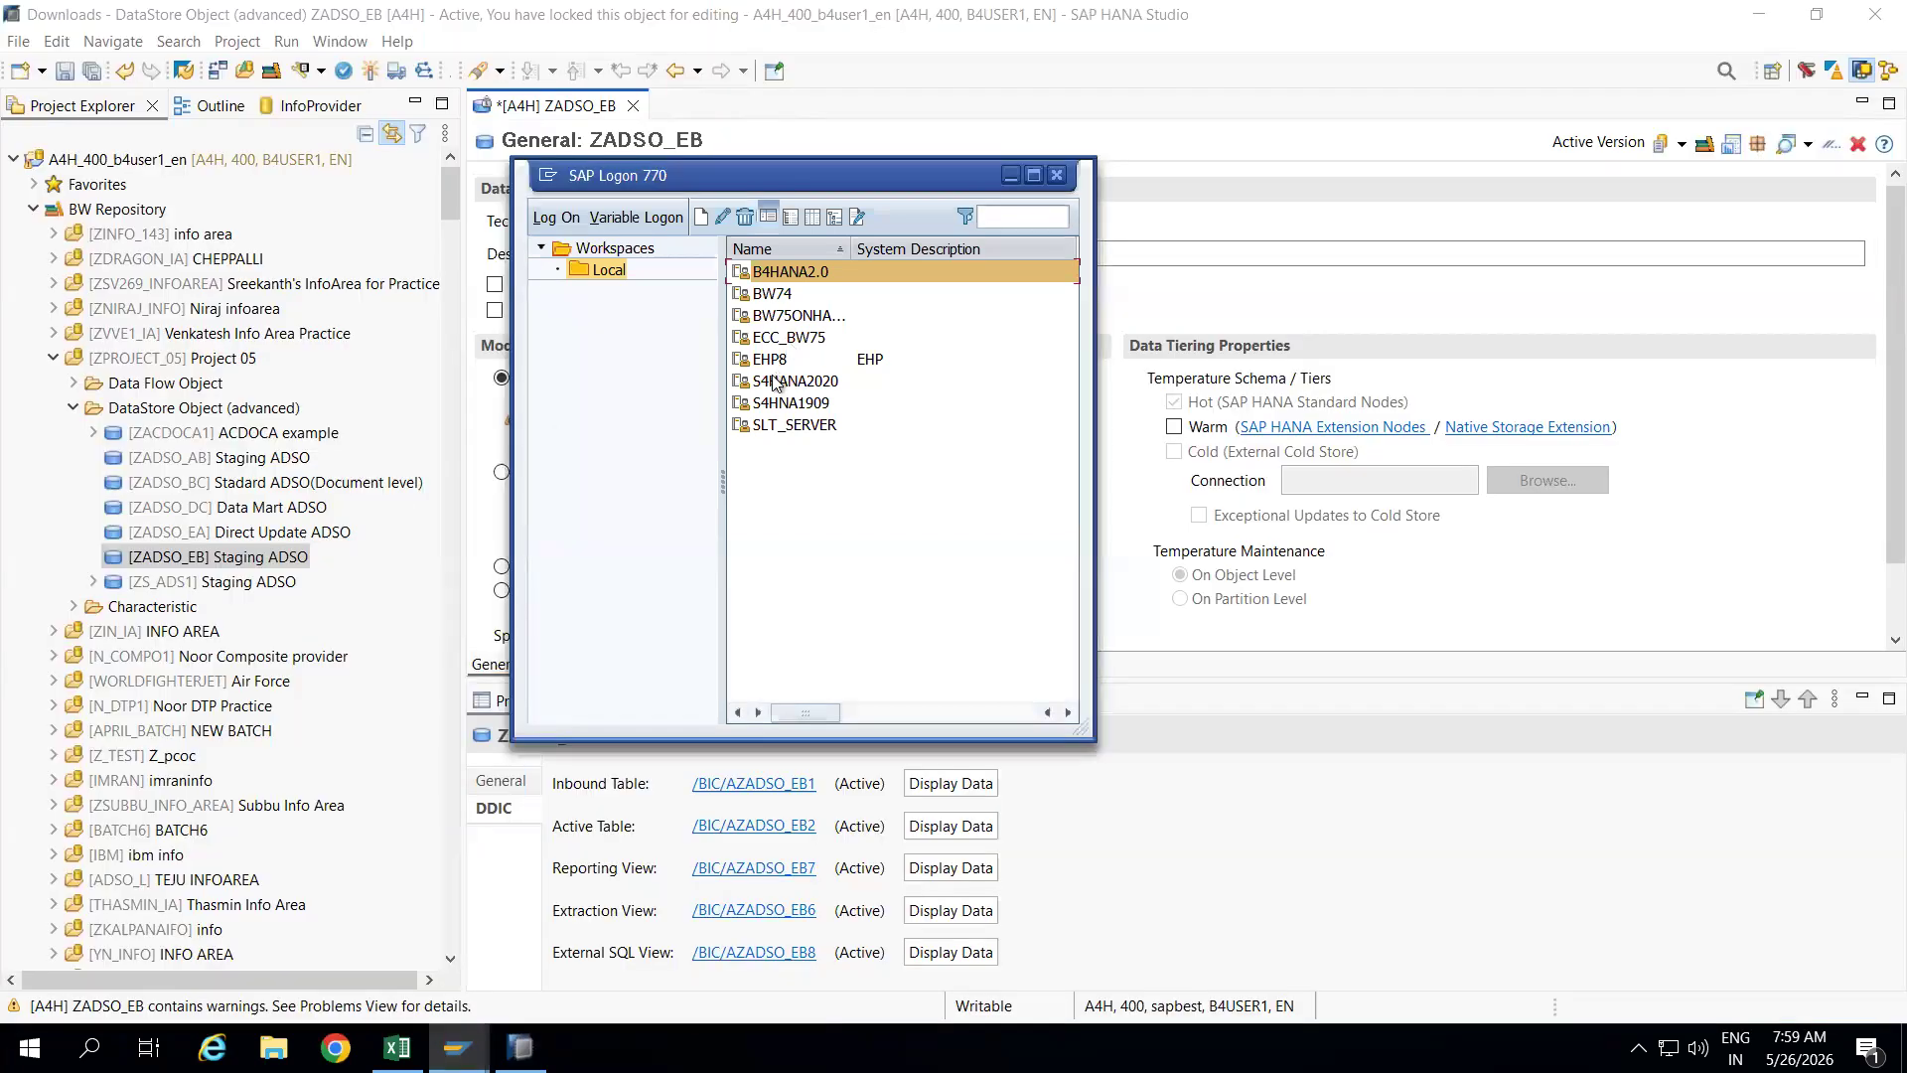
click(772, 339)
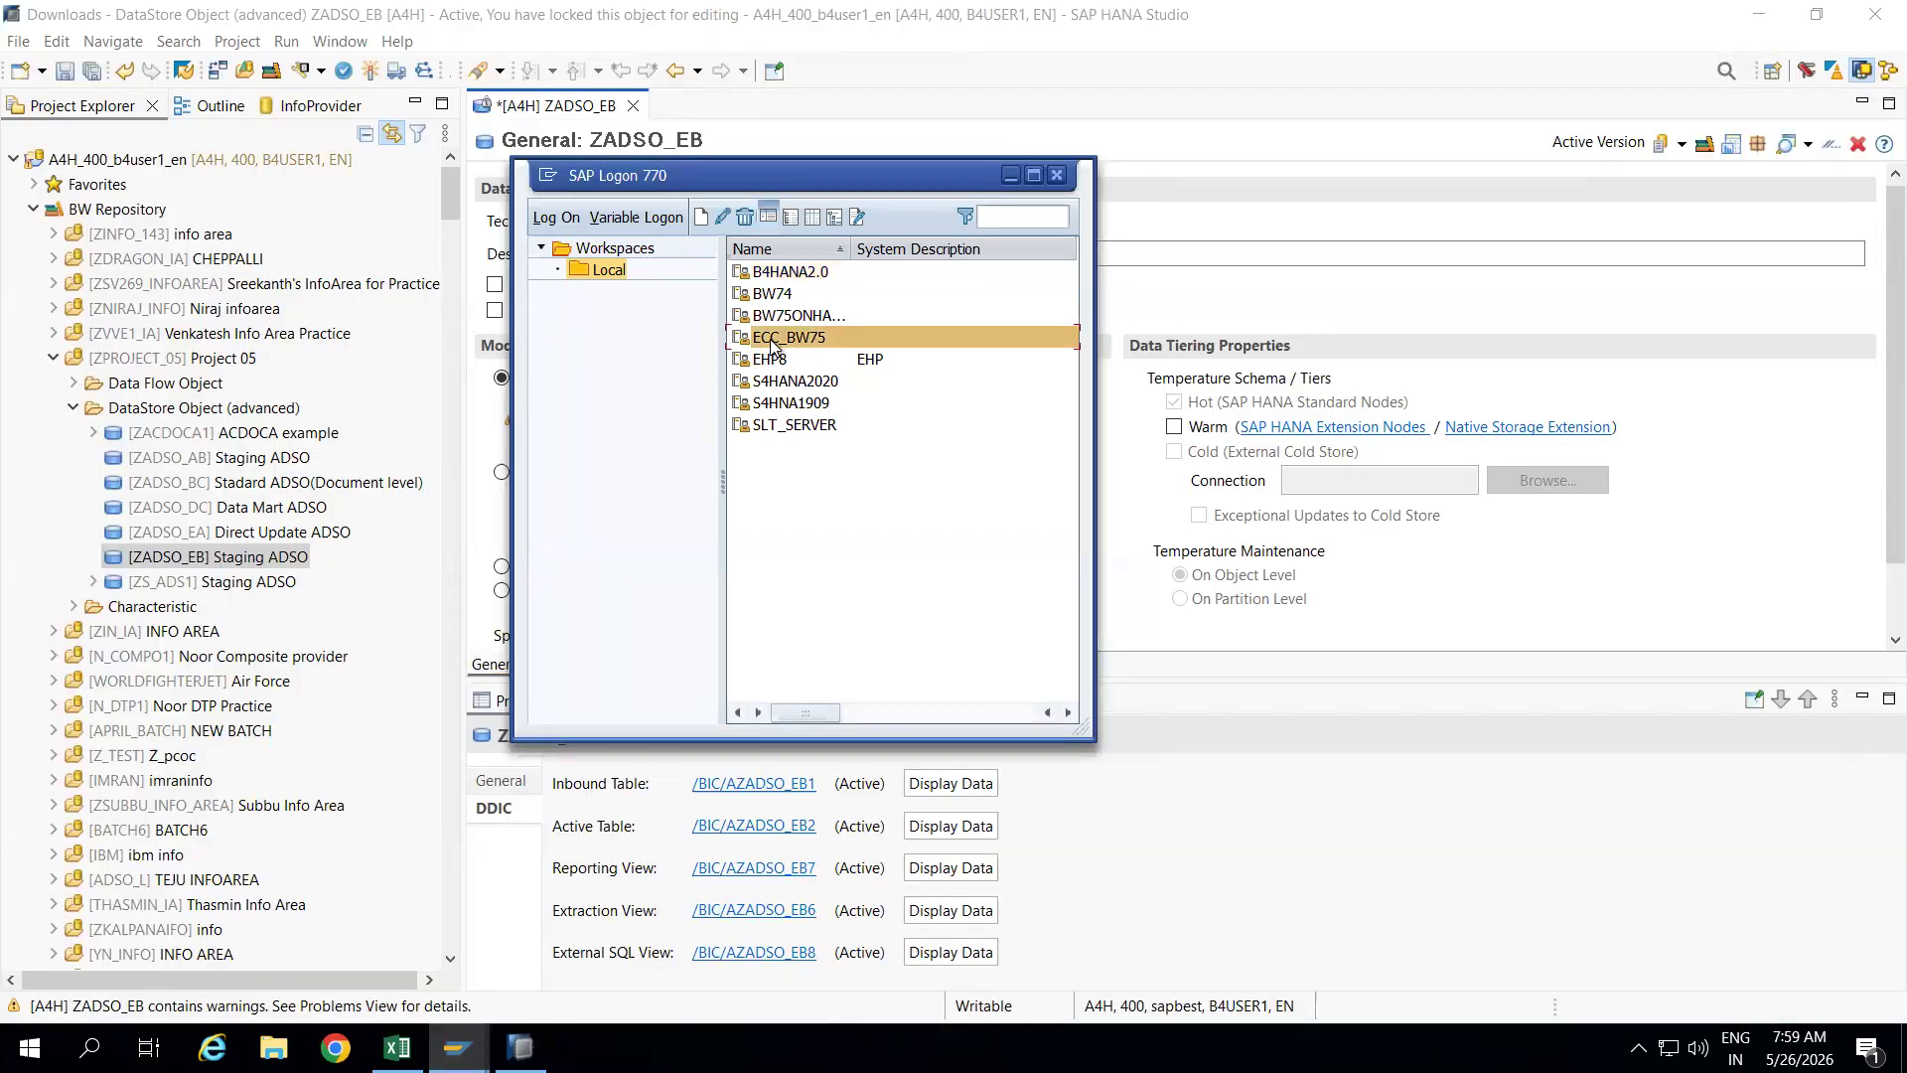
click(772, 361)
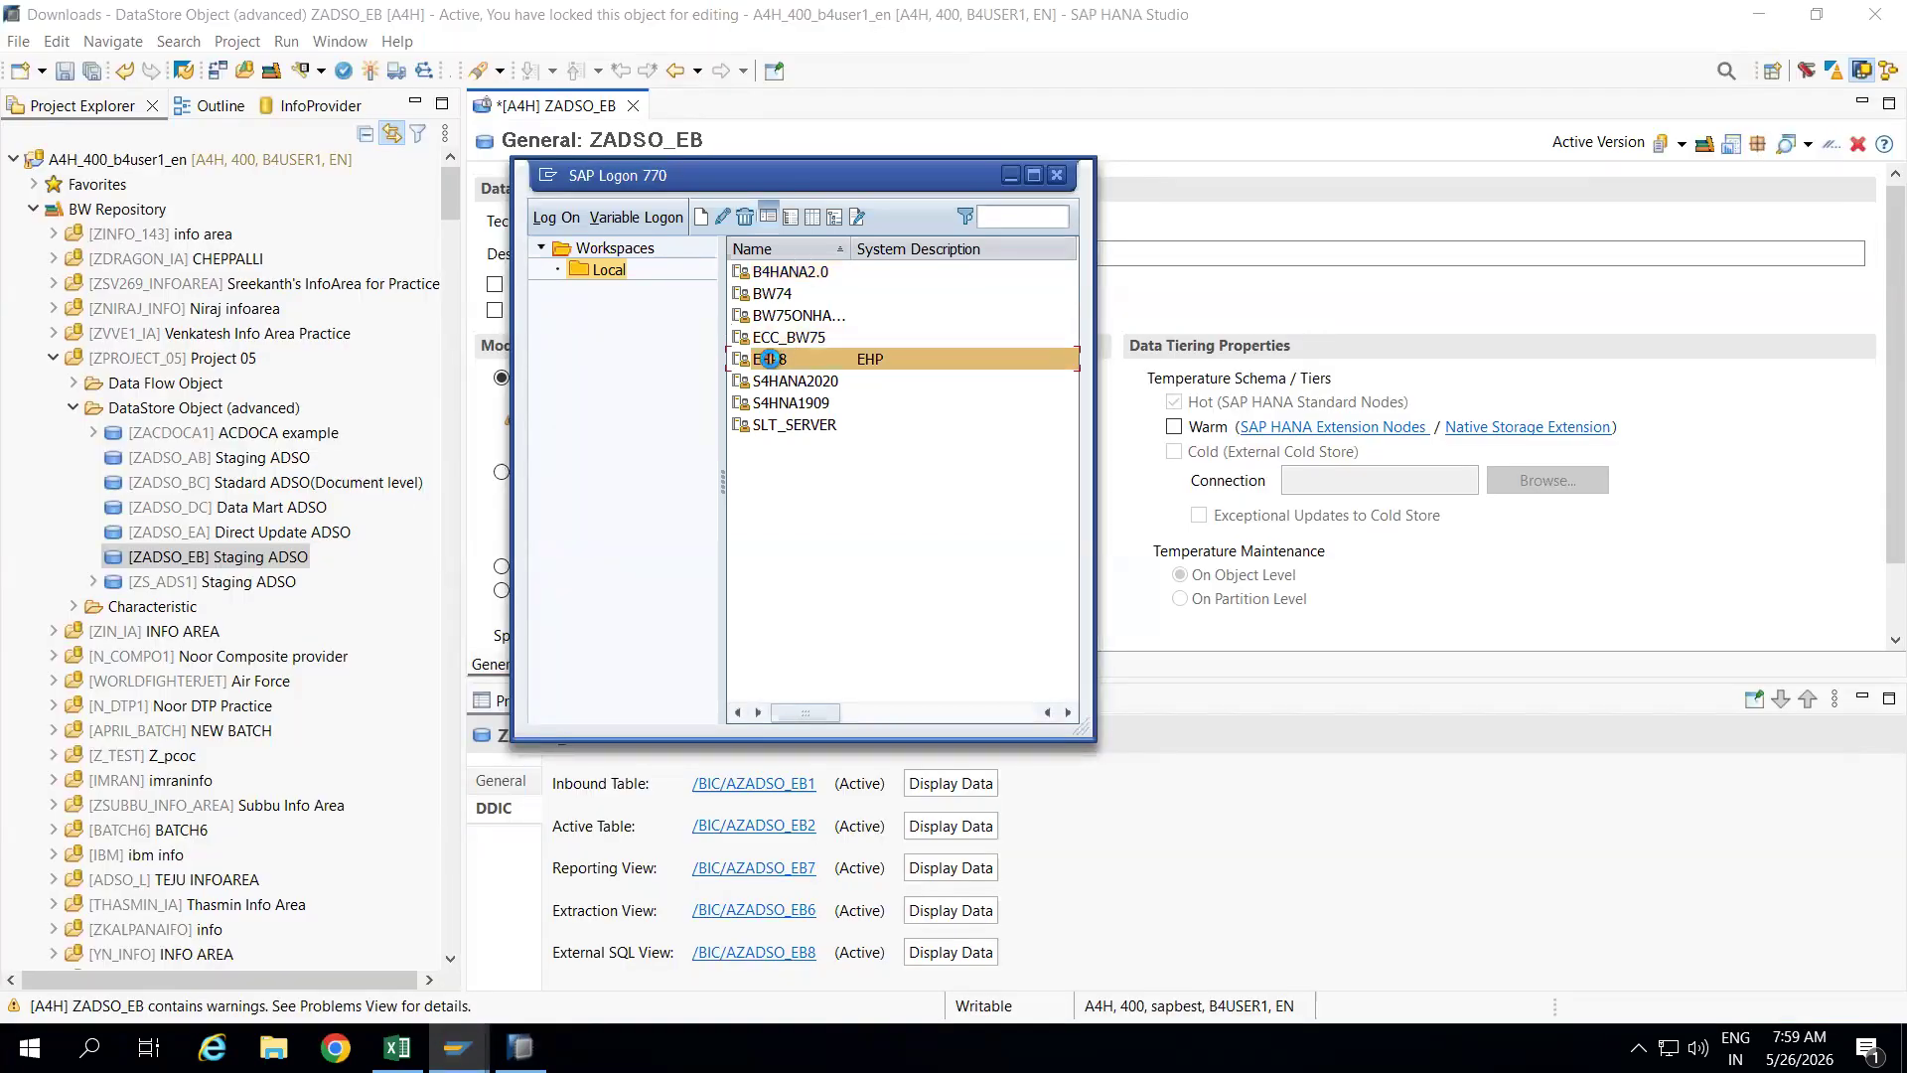
double_click(772, 361)
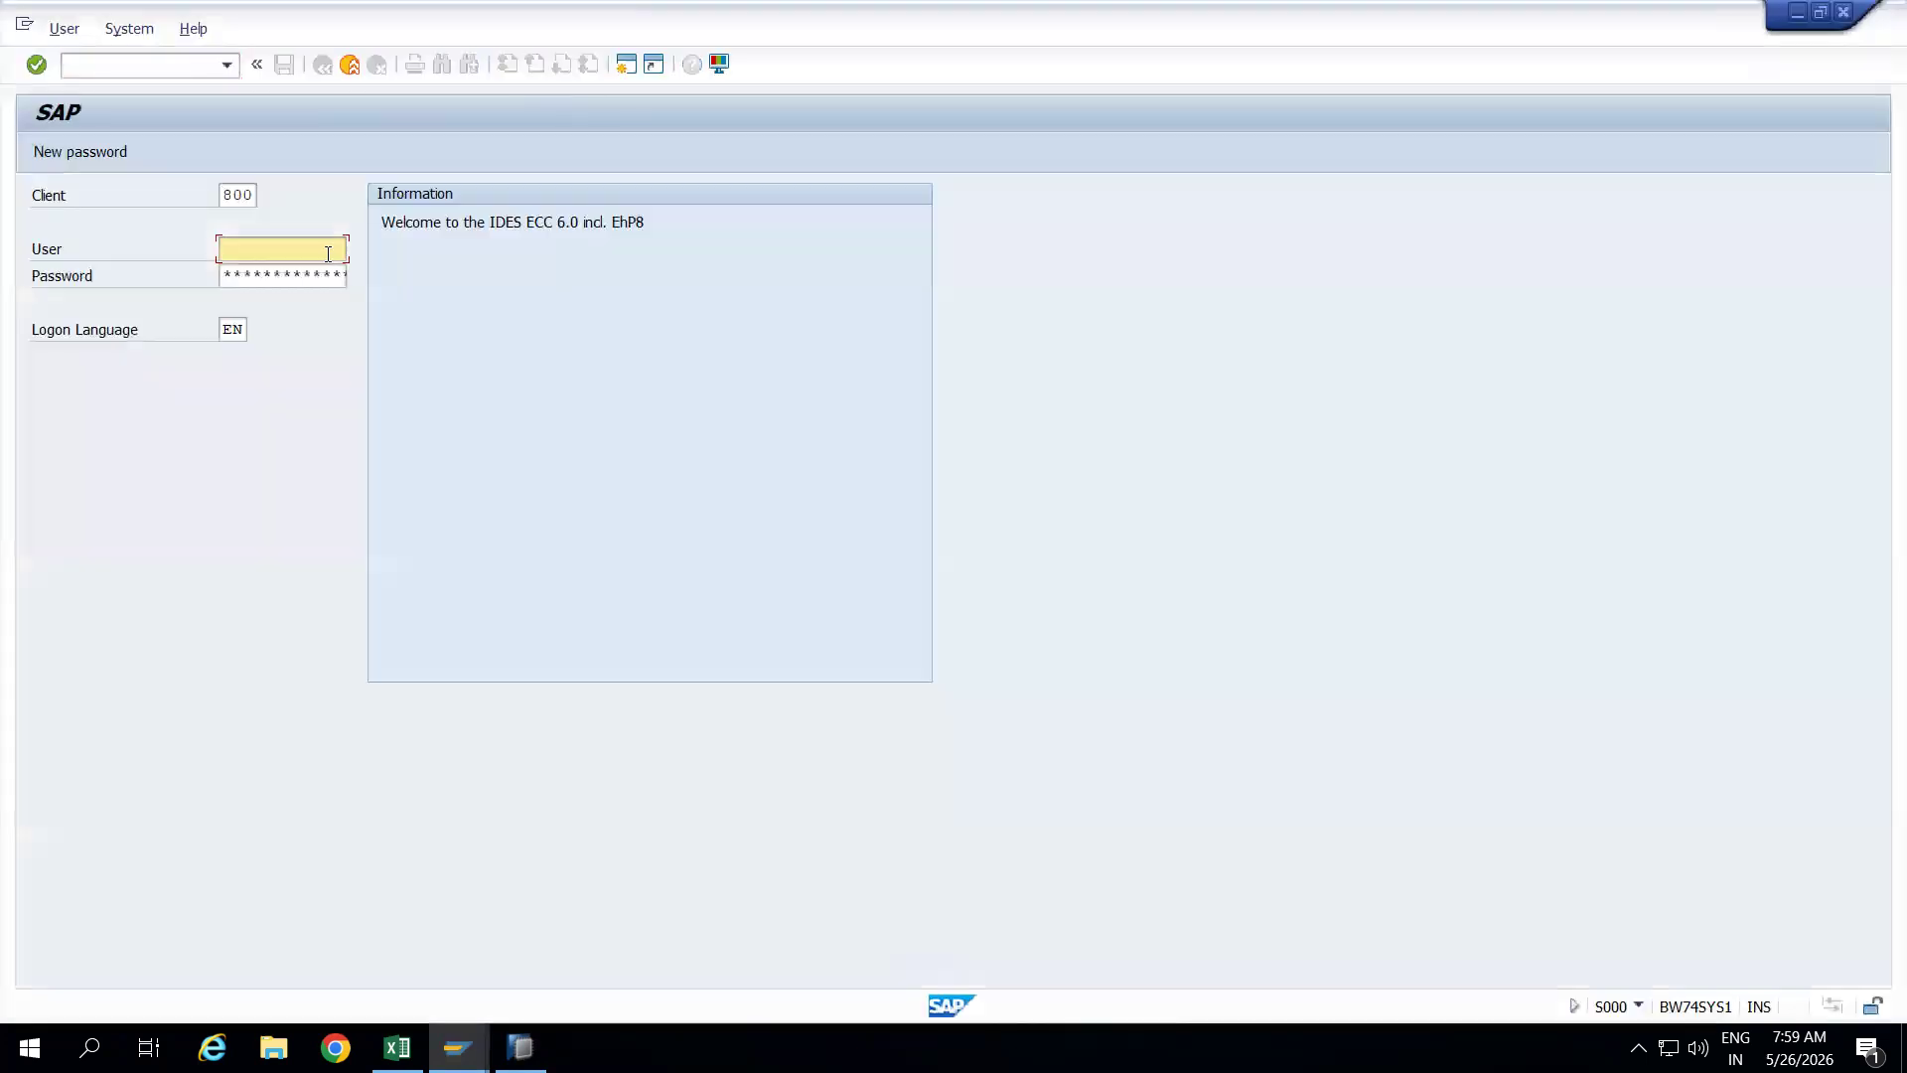
Log on to the EHP8 system by entering the user name and the account password
click(328, 251)
click(277, 271)
click(300, 274)
text(**)
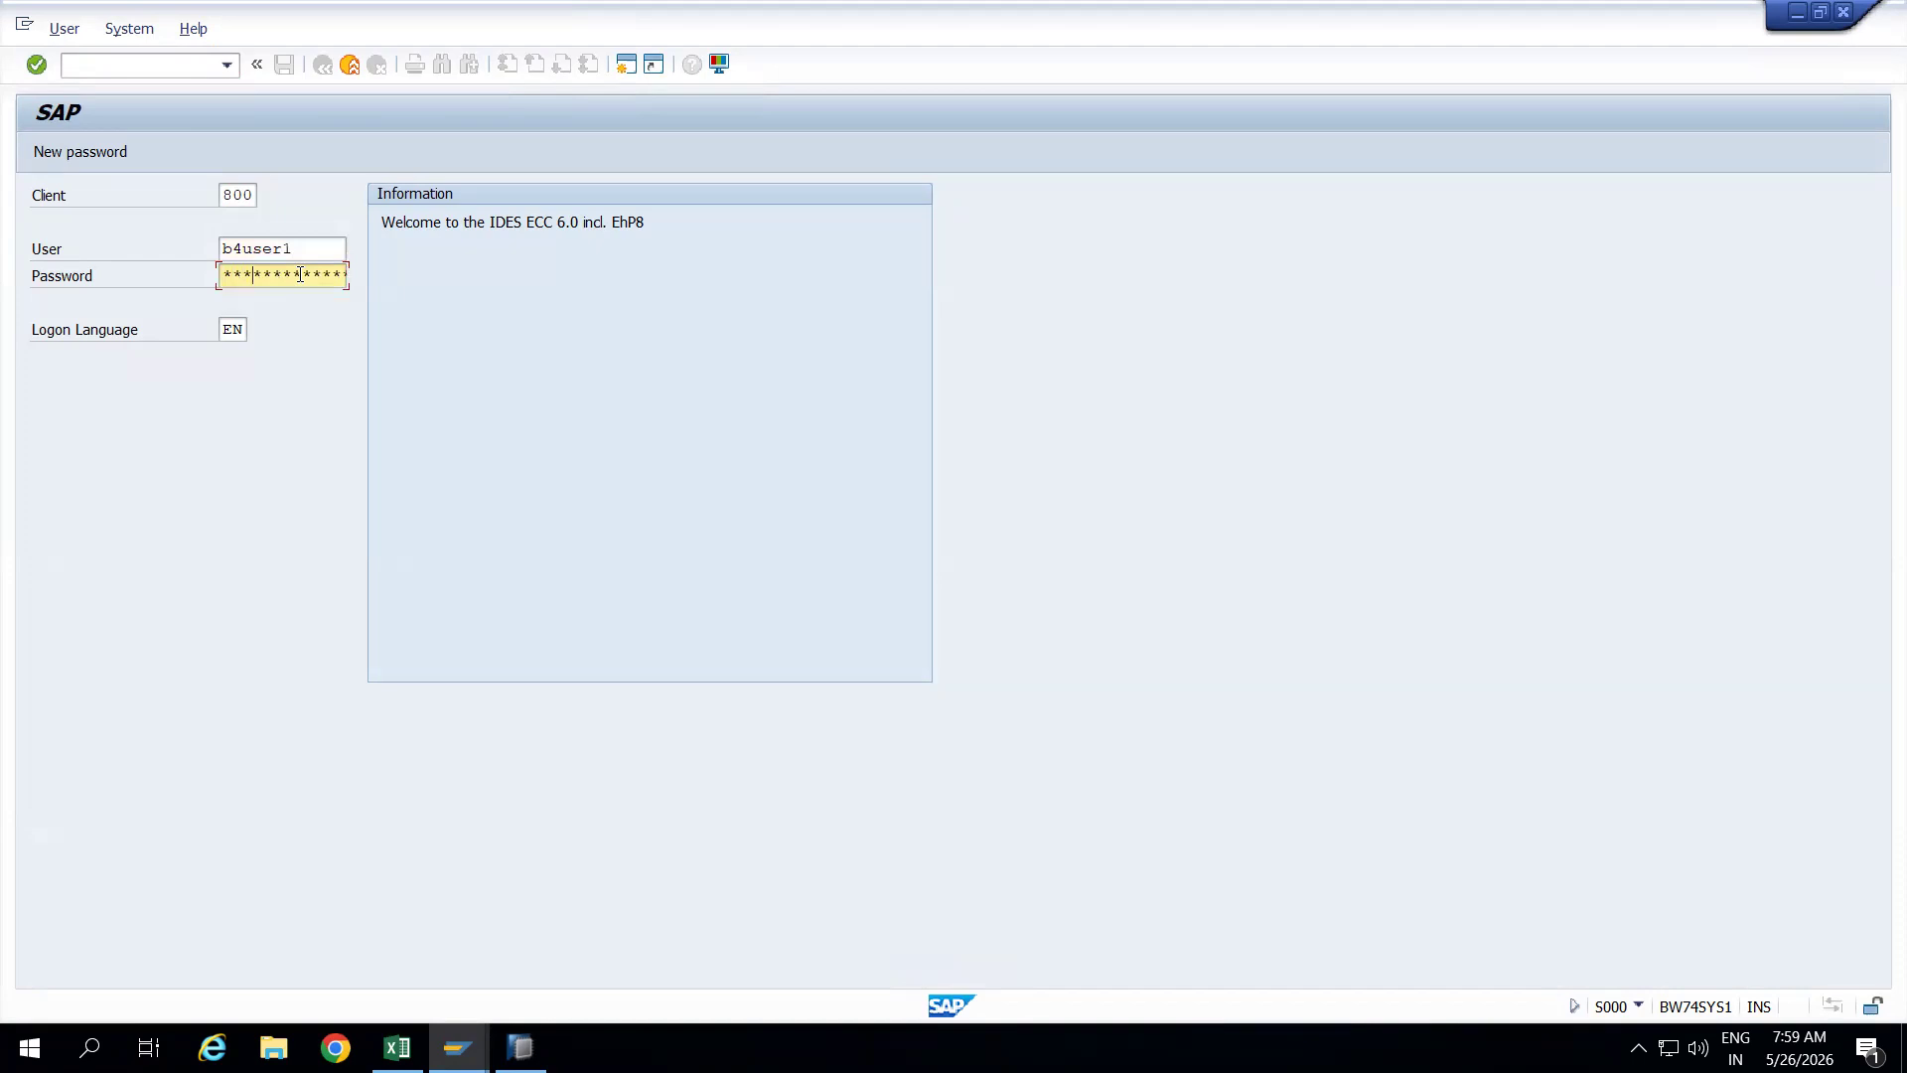
key(Return)
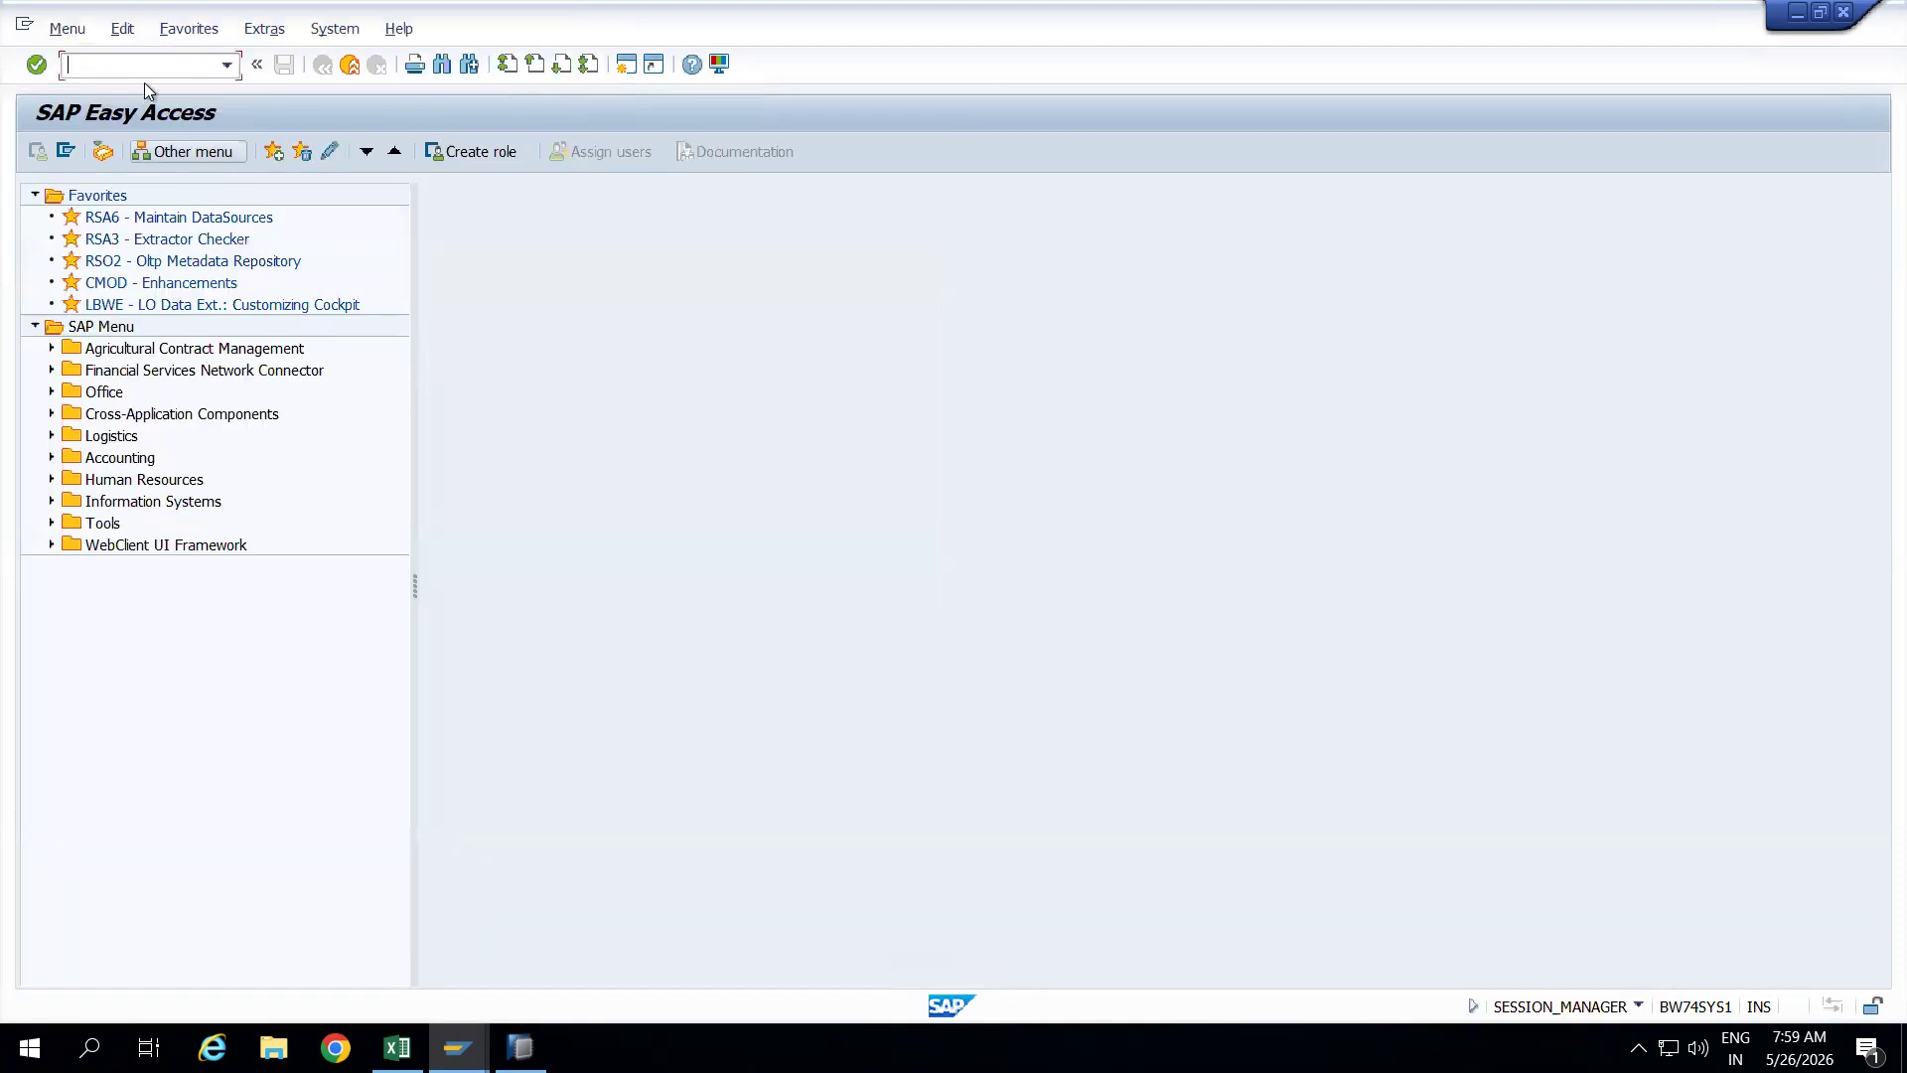
Run transaction RSA6 to open the DataSource and hierarchy postprocessing overview
text(RSA6)
key(Return)
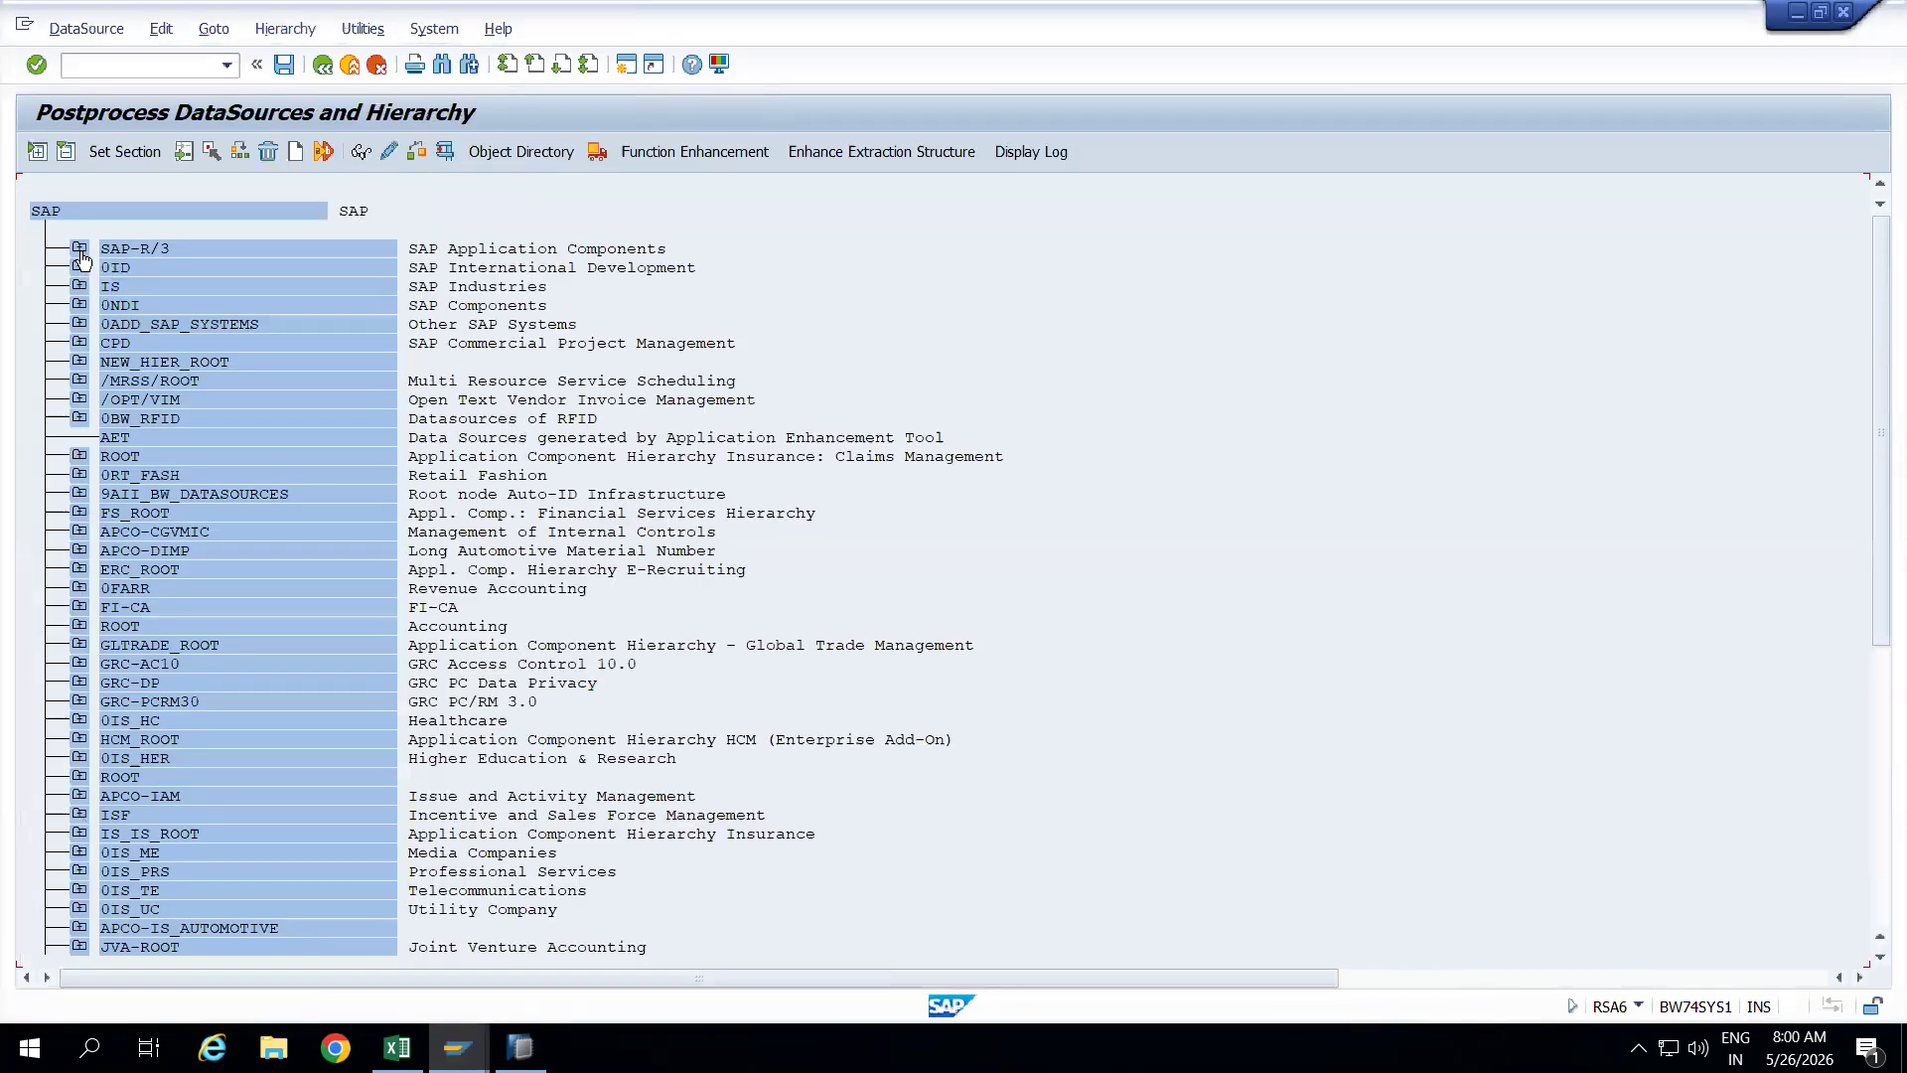
Expand SAP-R/3 and its SD component, and check the Delta Update setting of DataSource 2LIS_11_VAHDR
click(81, 251)
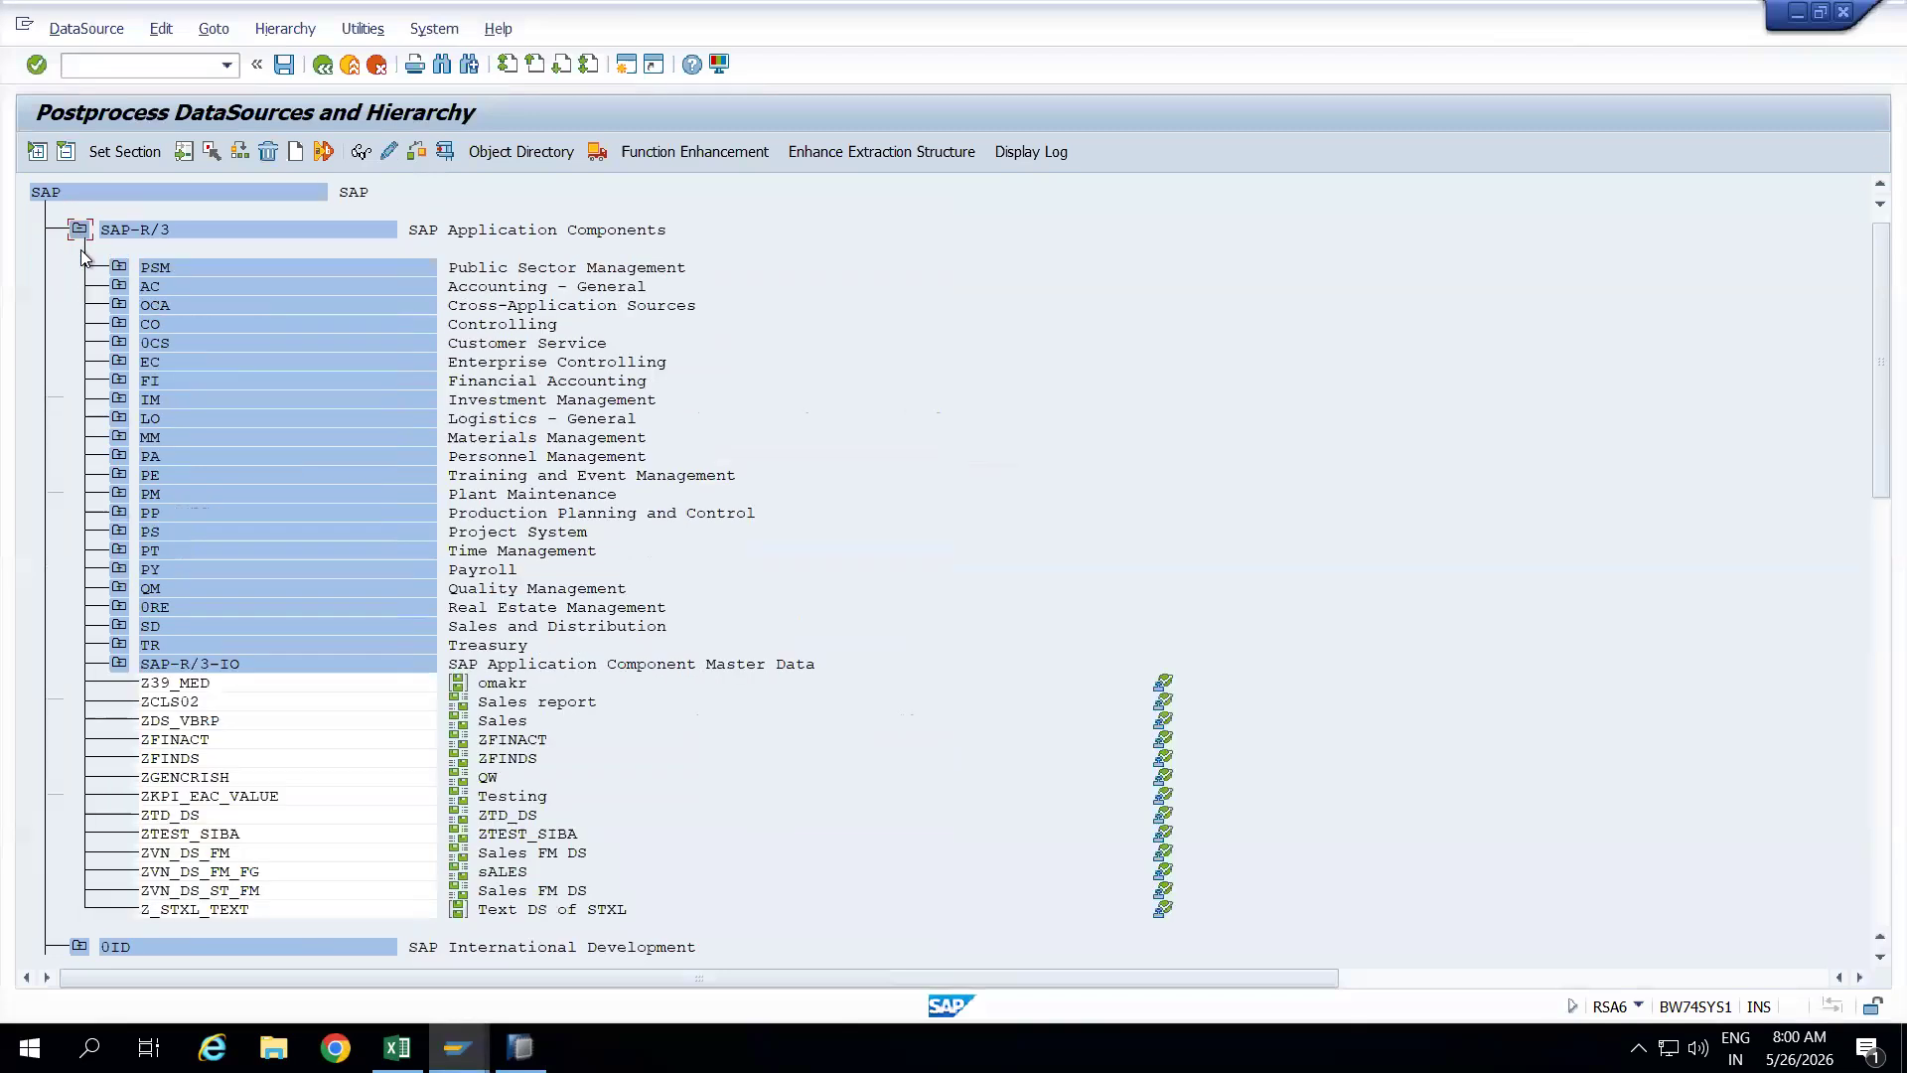
click(118, 625)
double_click(295, 630)
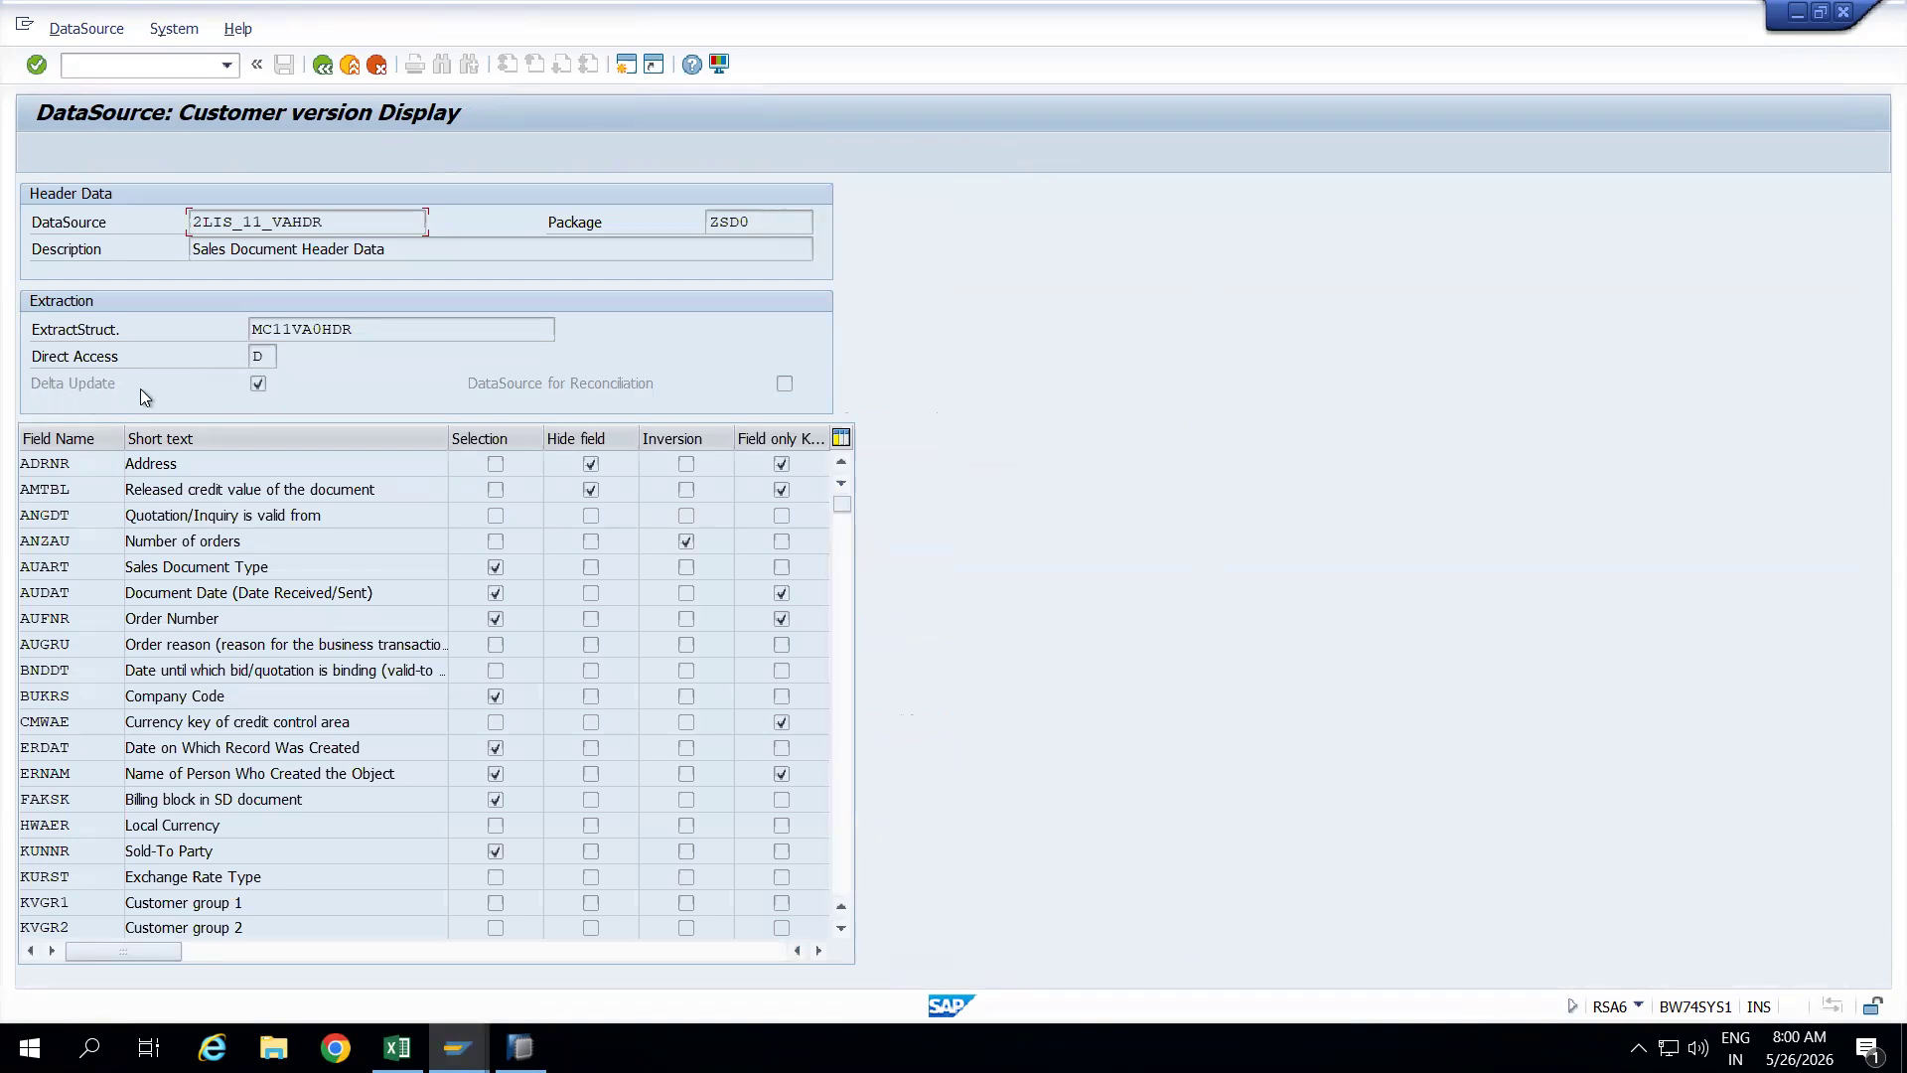
click(323, 67)
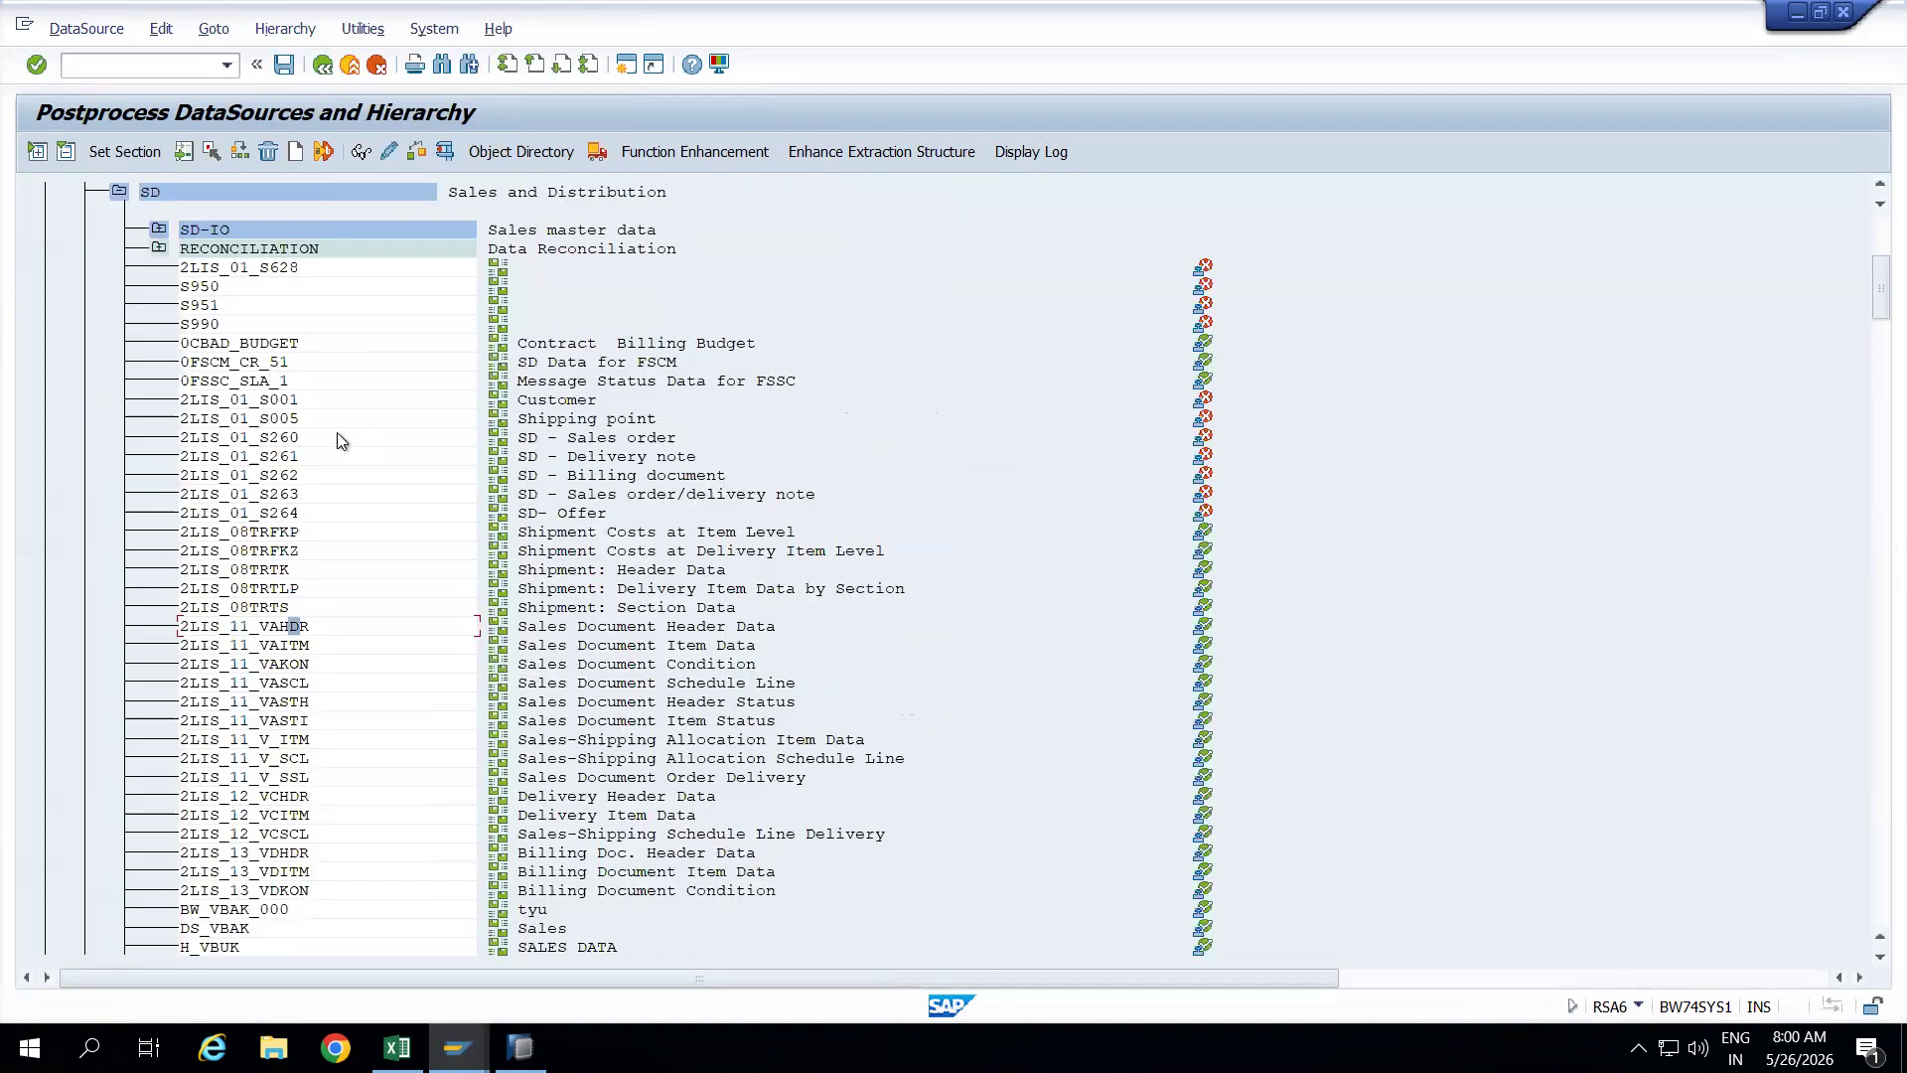
Check the Delta Update setting of DataSources 2LIS_11_V_SSL and 2LIS_12_VCSCL, returning to the DataSource overview
double_click(298, 777)
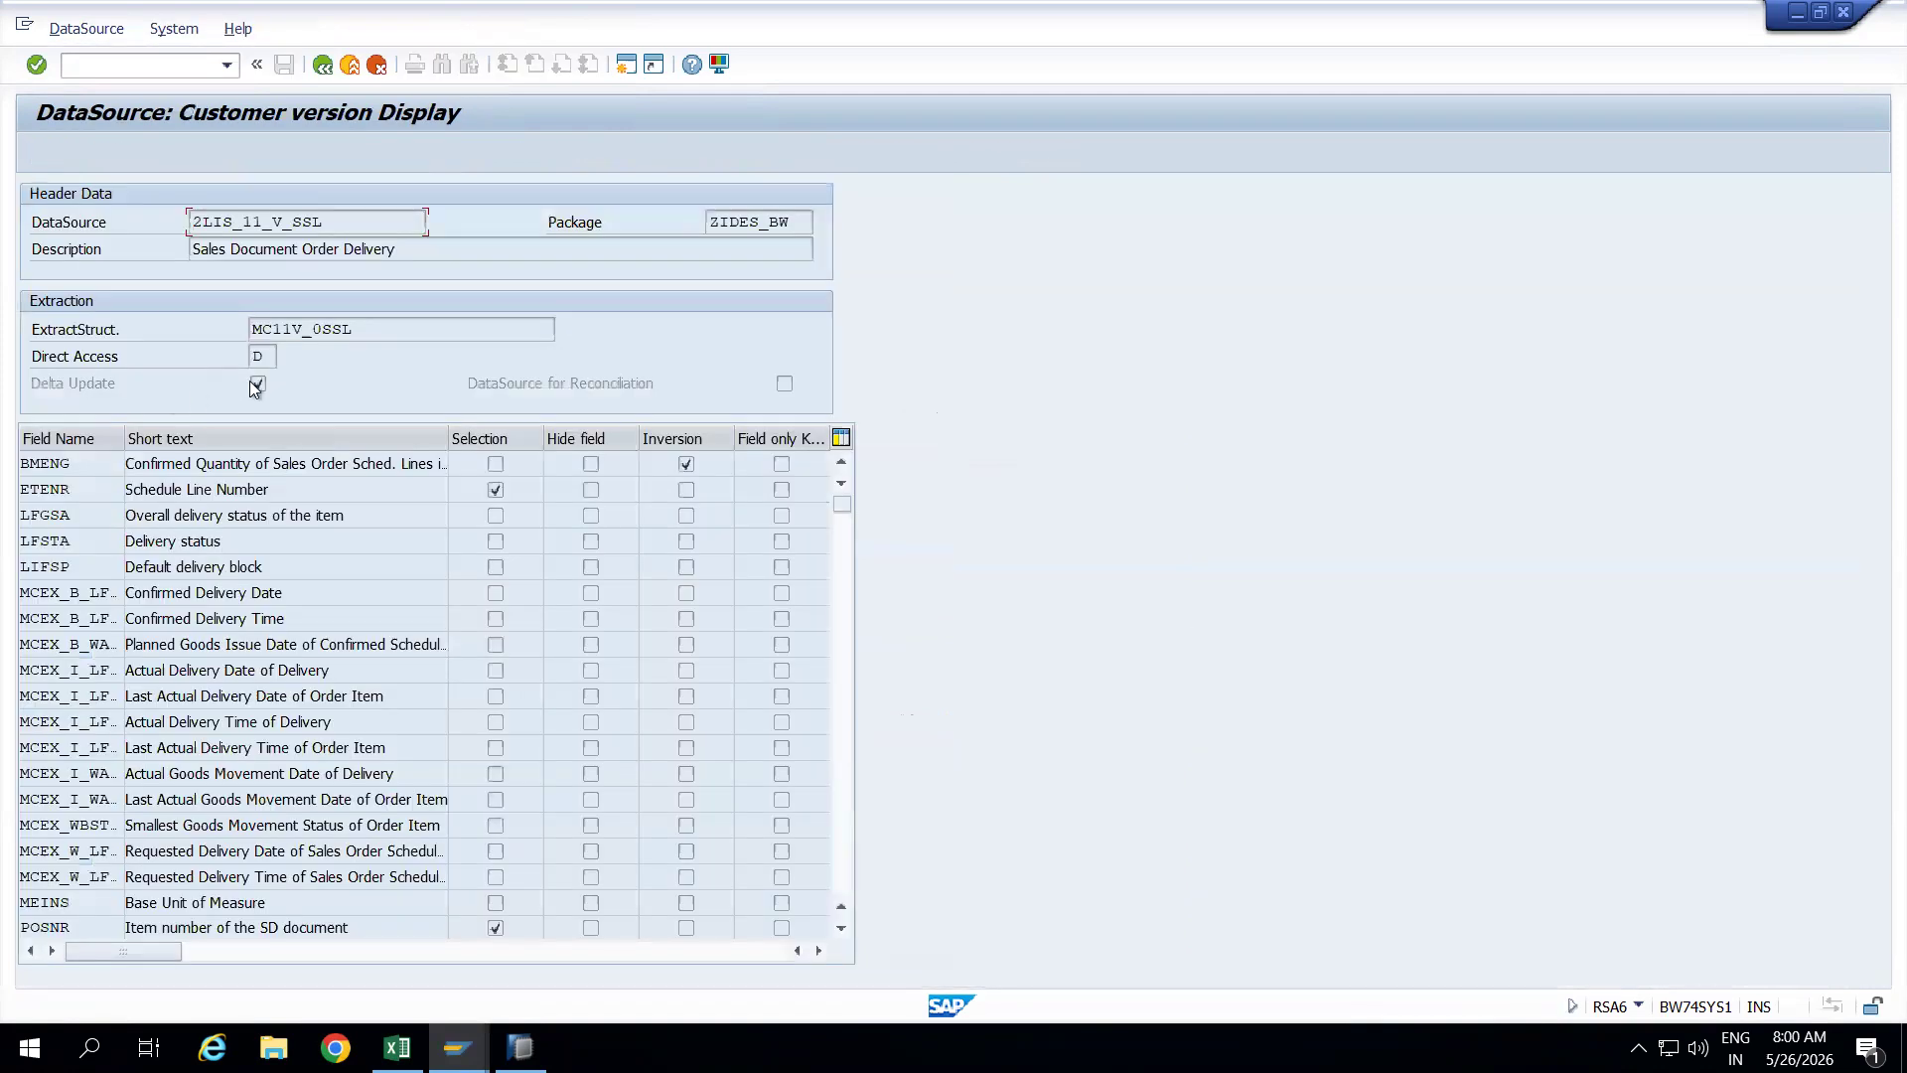
click(323, 65)
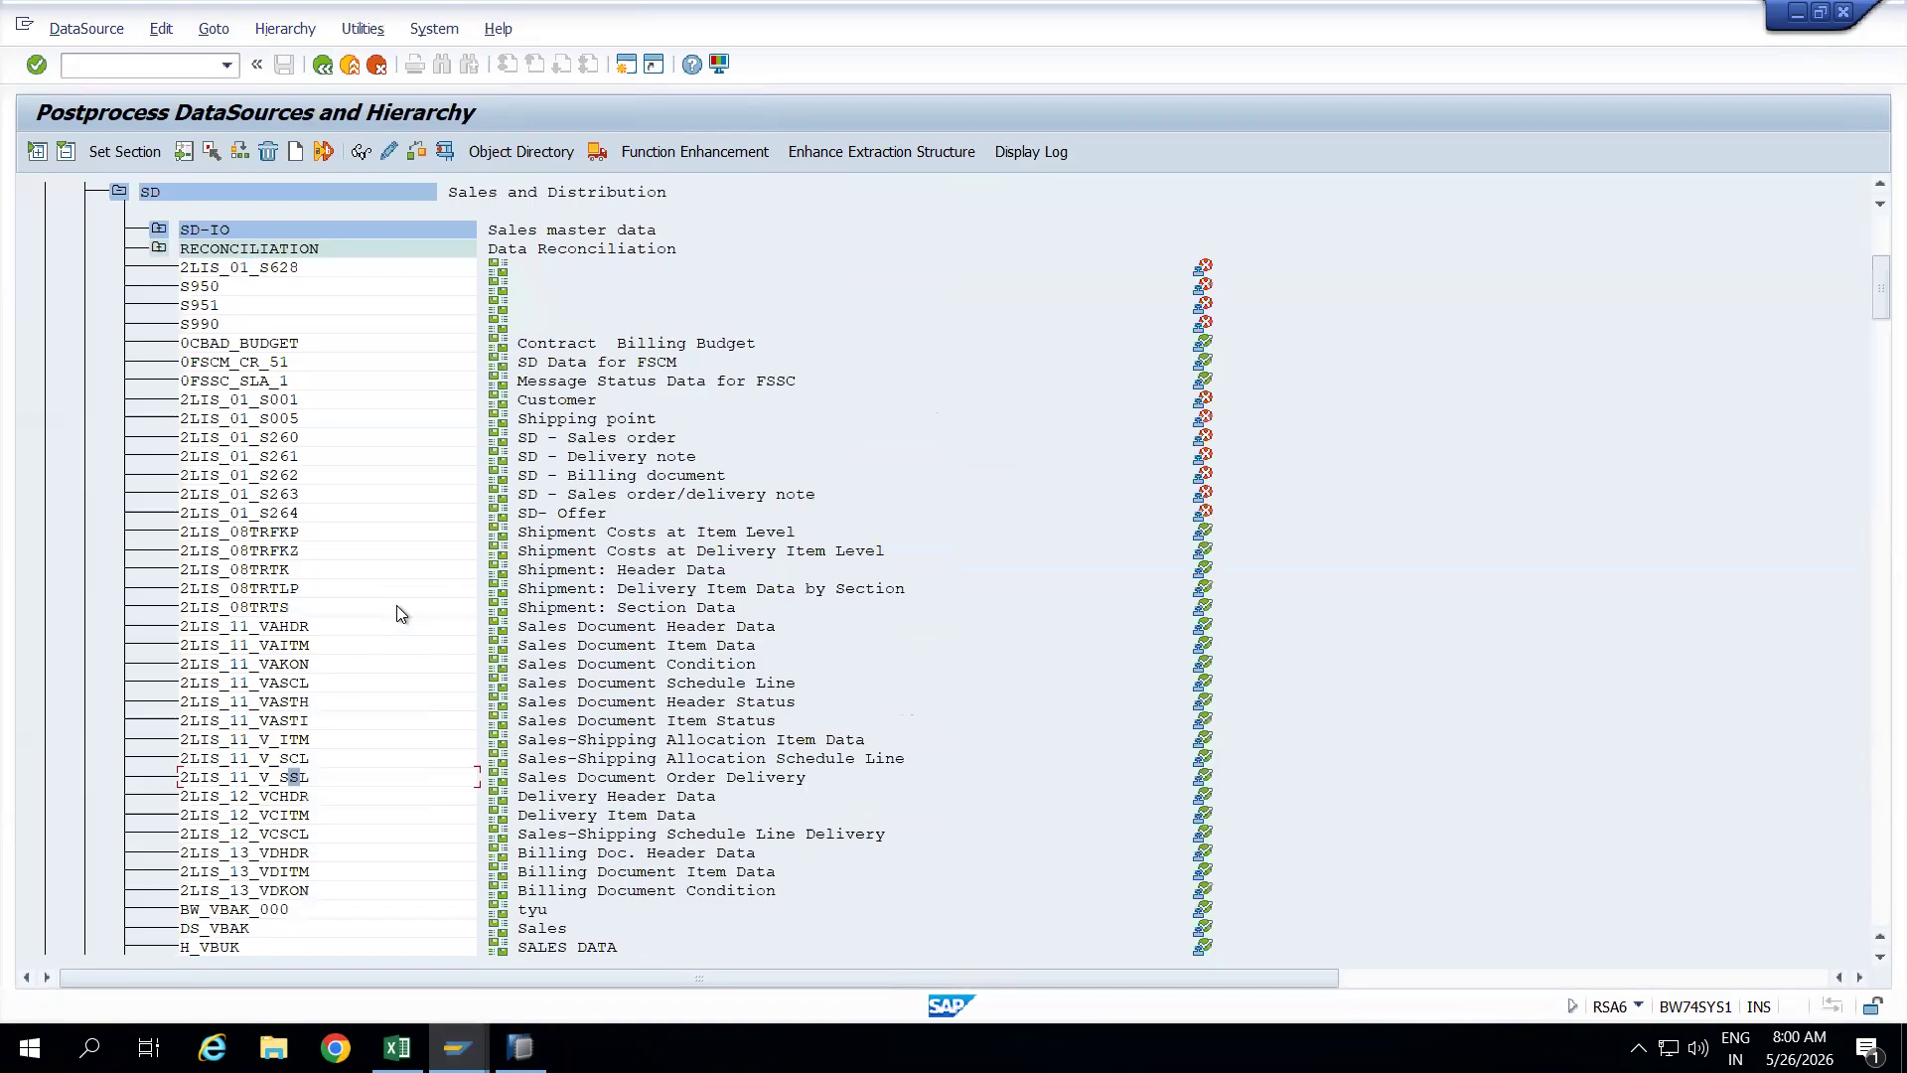
double_click(293, 835)
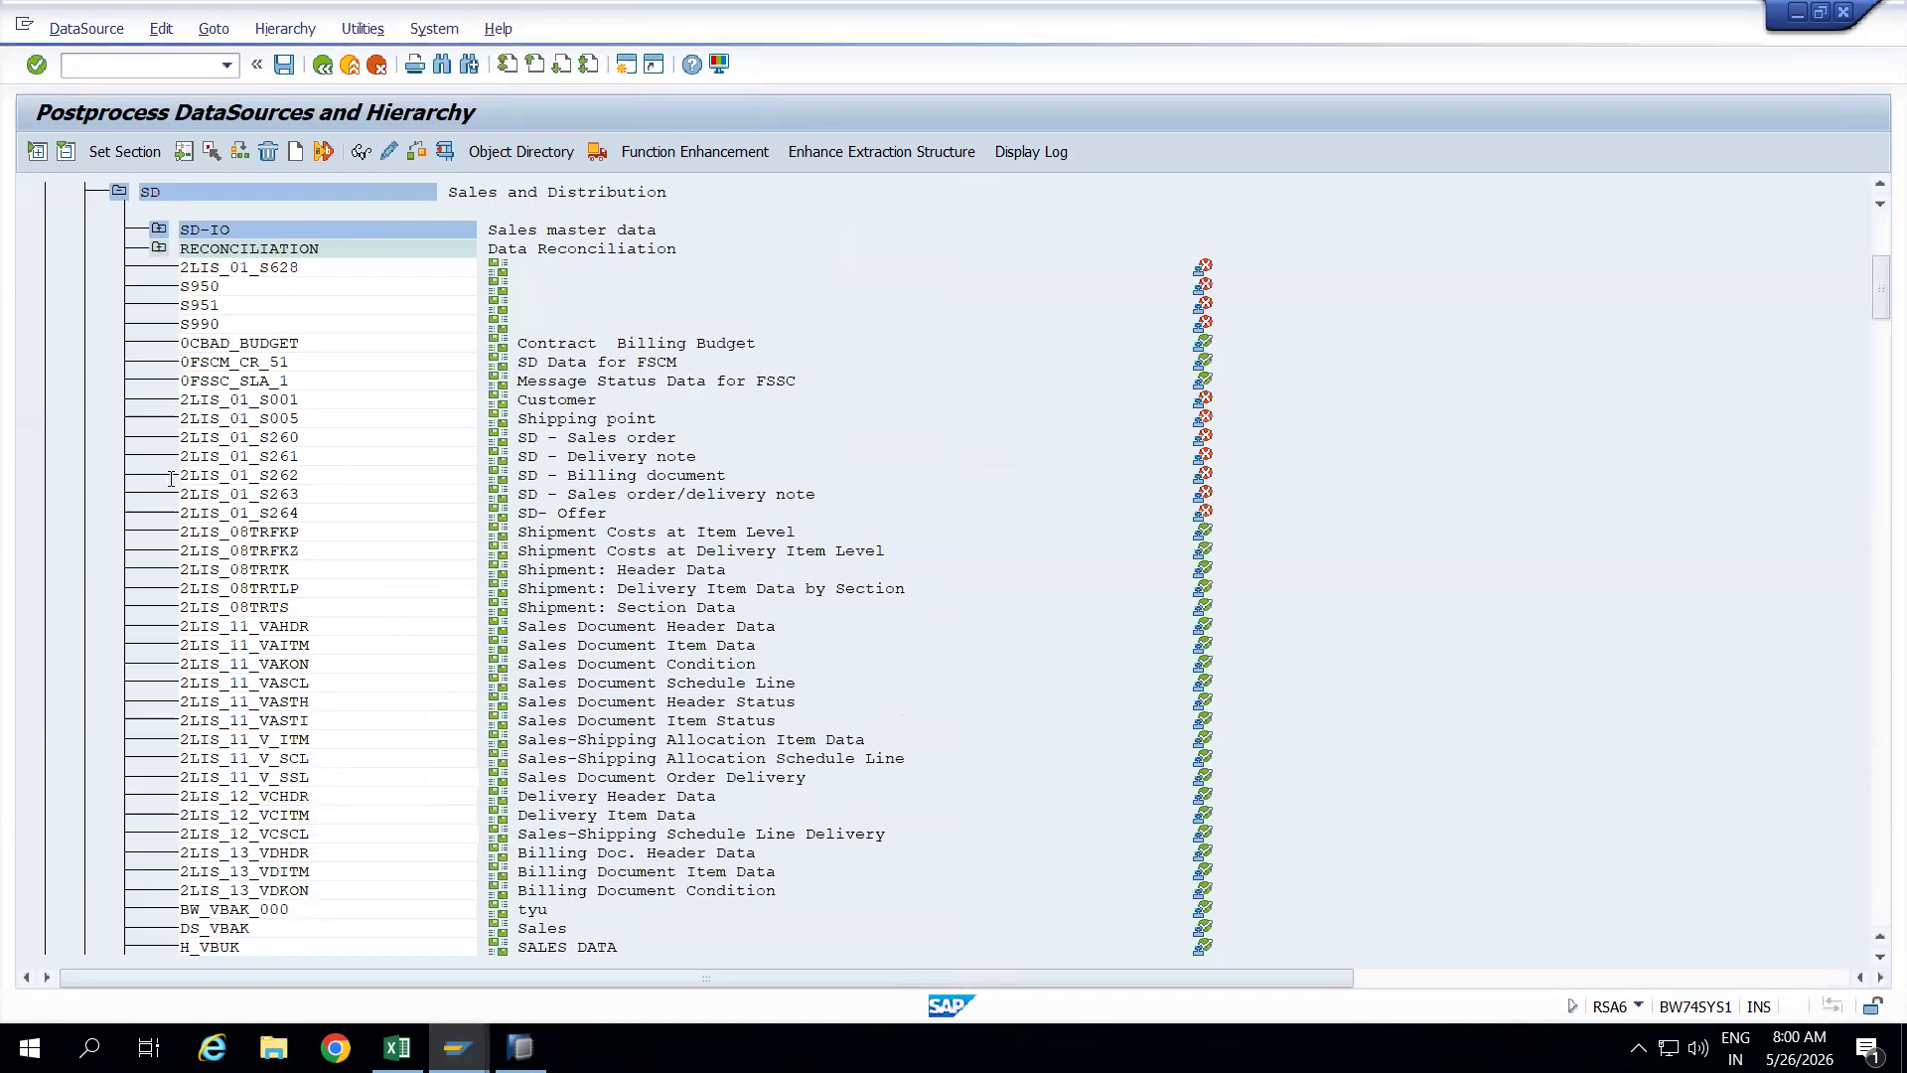
click(323, 64)
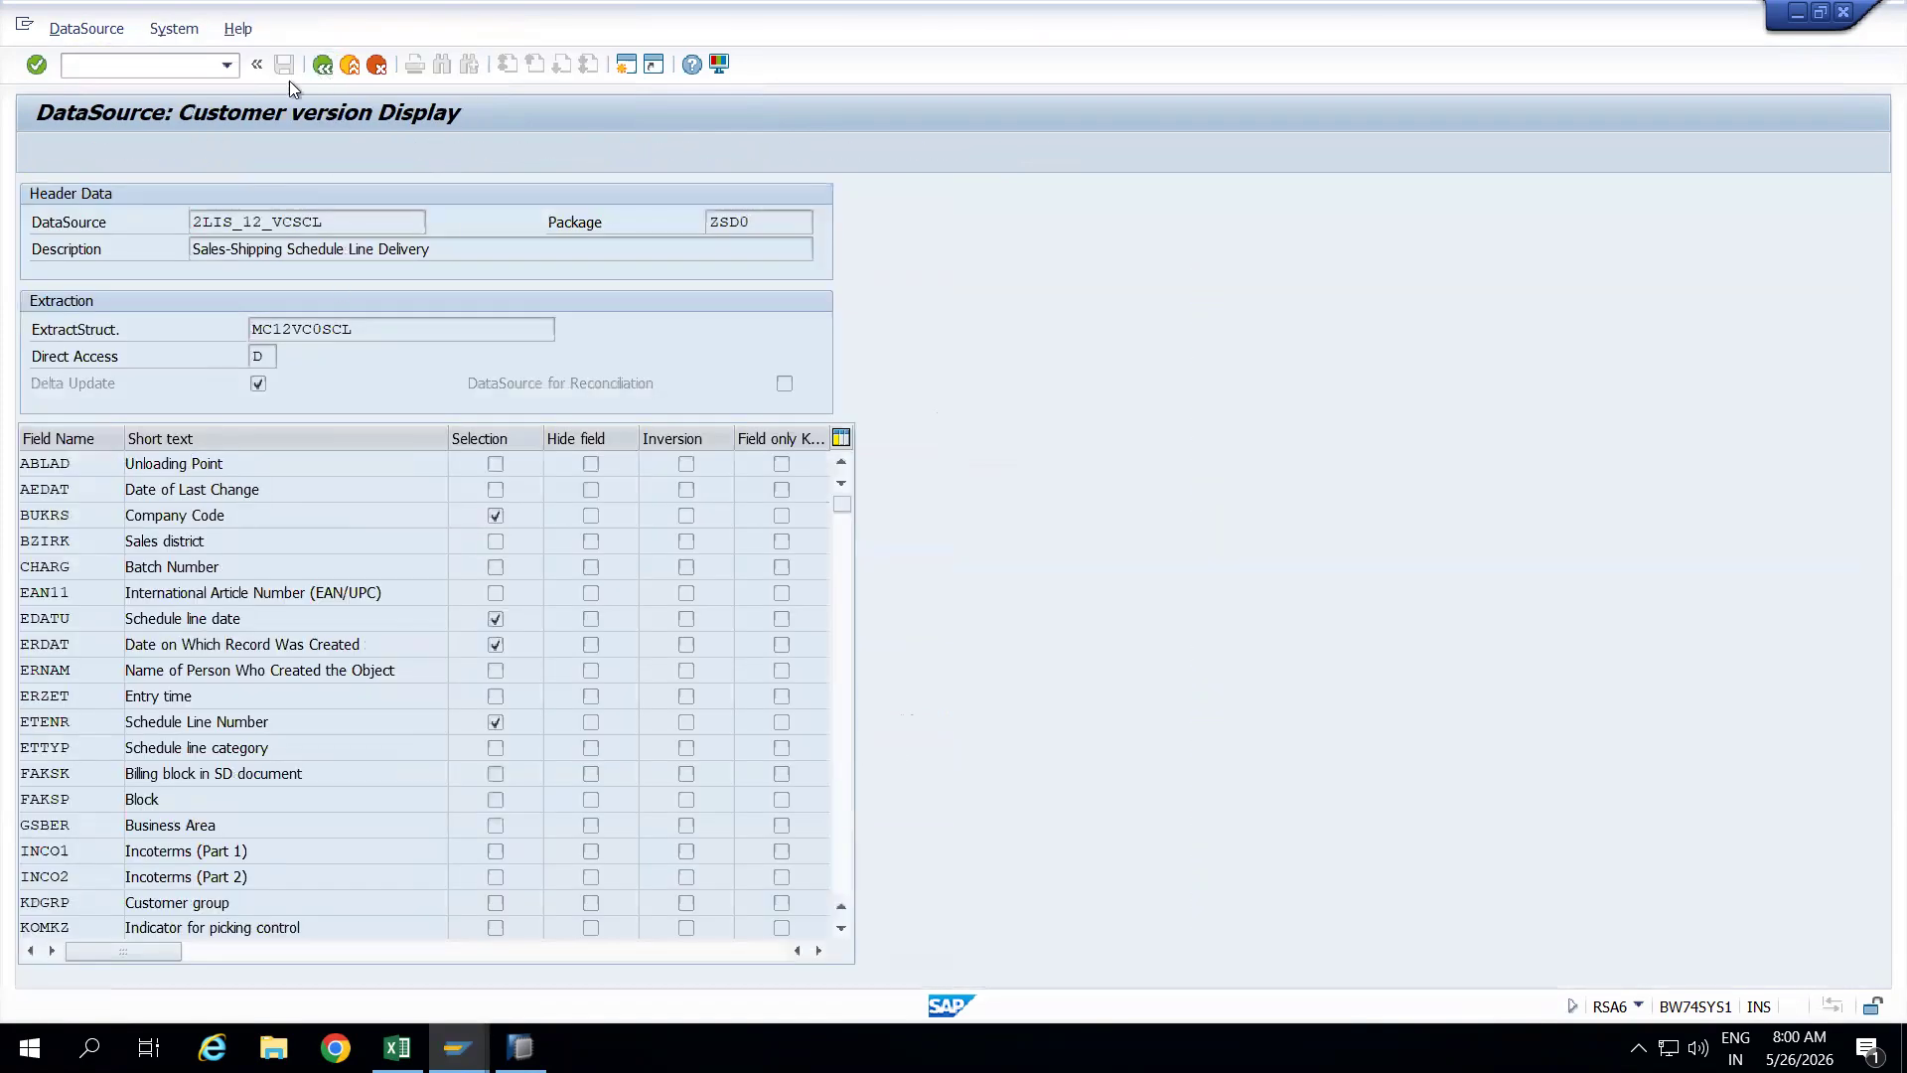
Expand the whole Sales and Distribution branch and search for 0PLANT_TEXT from the current line
click(712, 324)
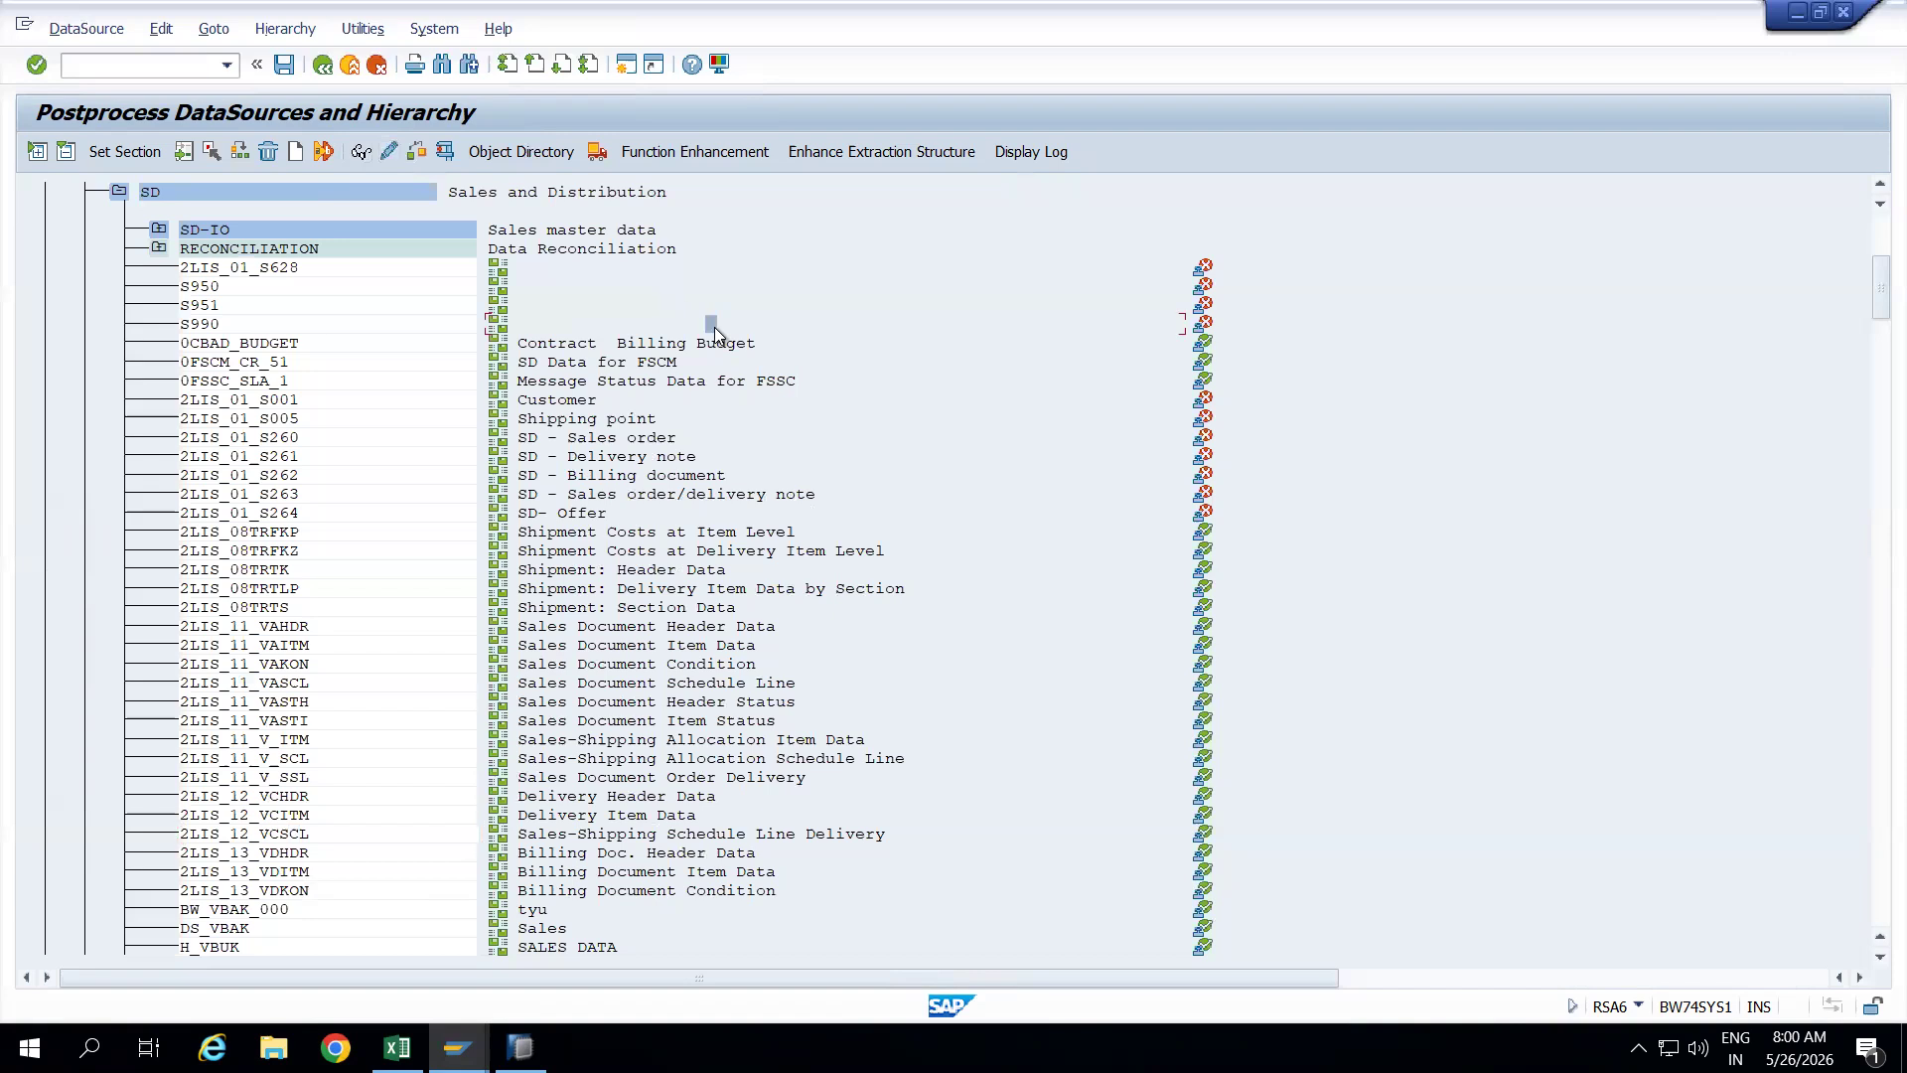
click(123, 198)
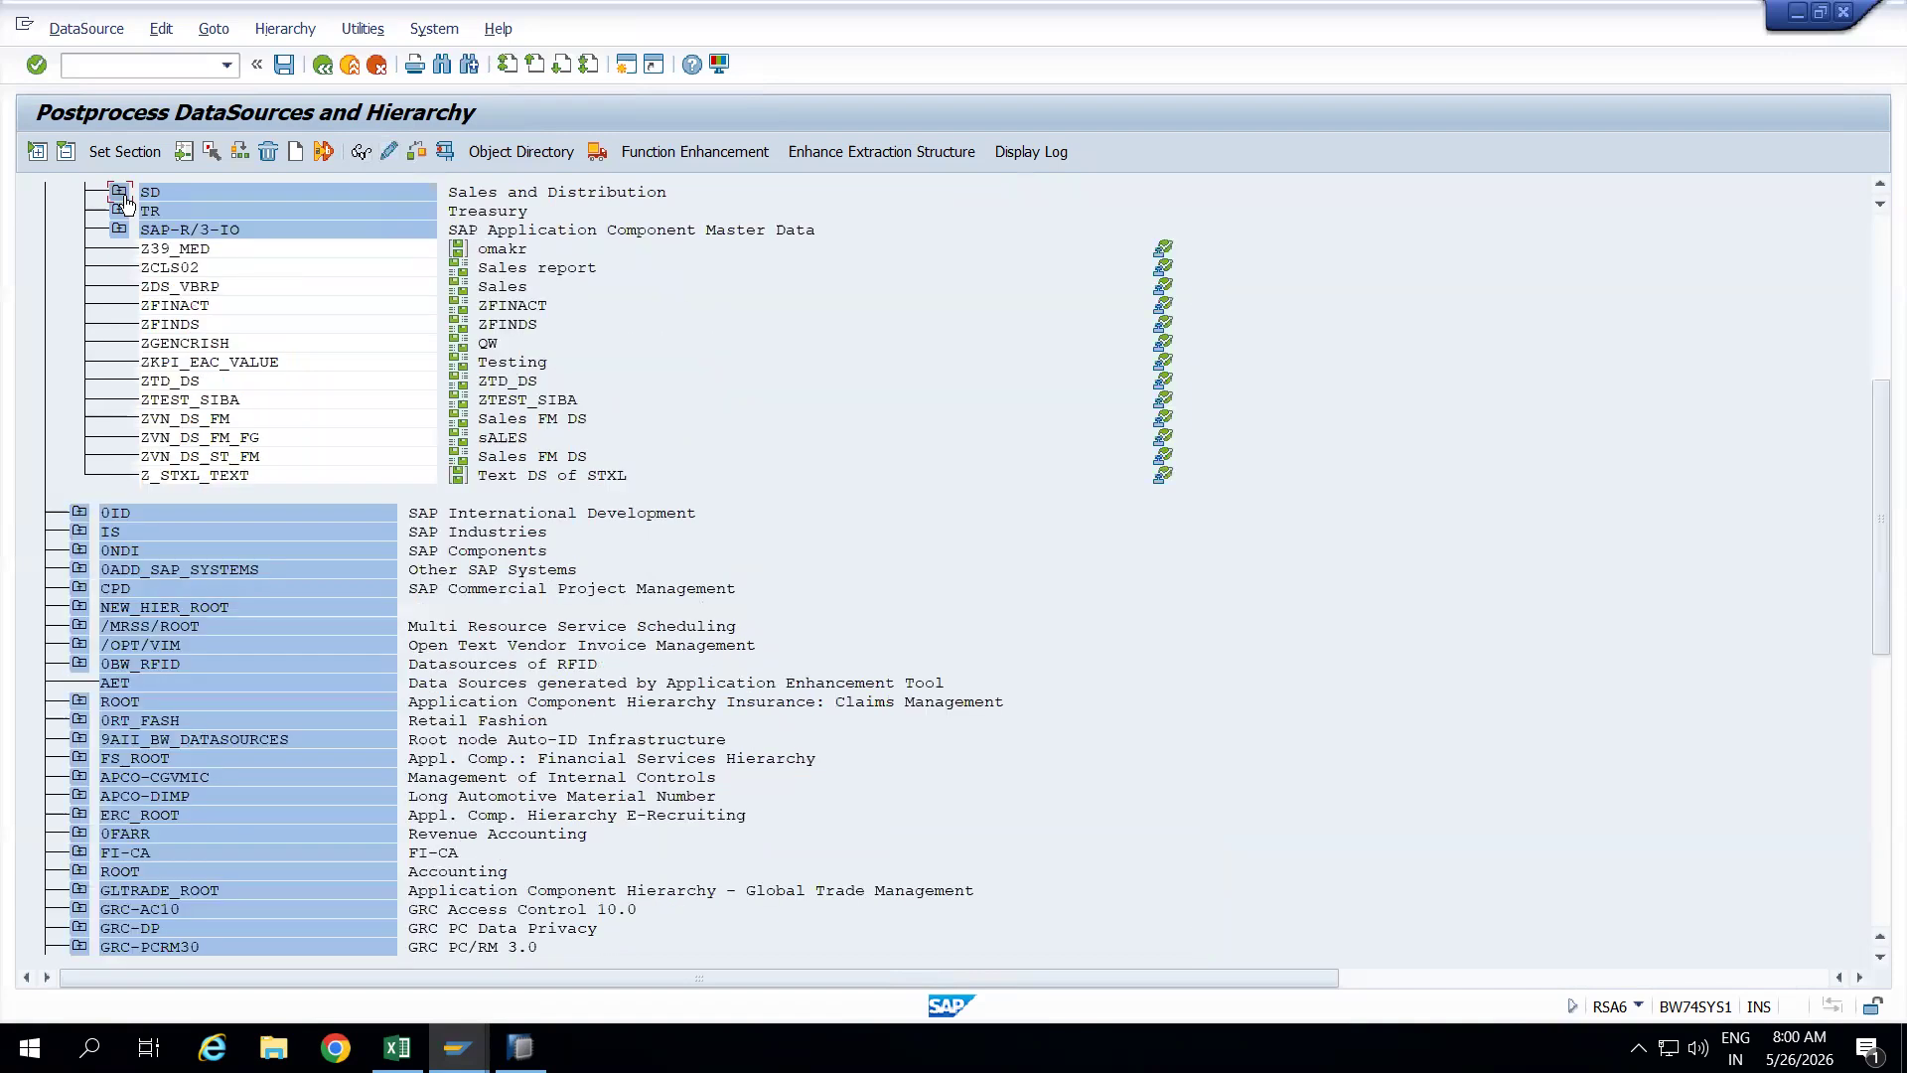
click(44, 158)
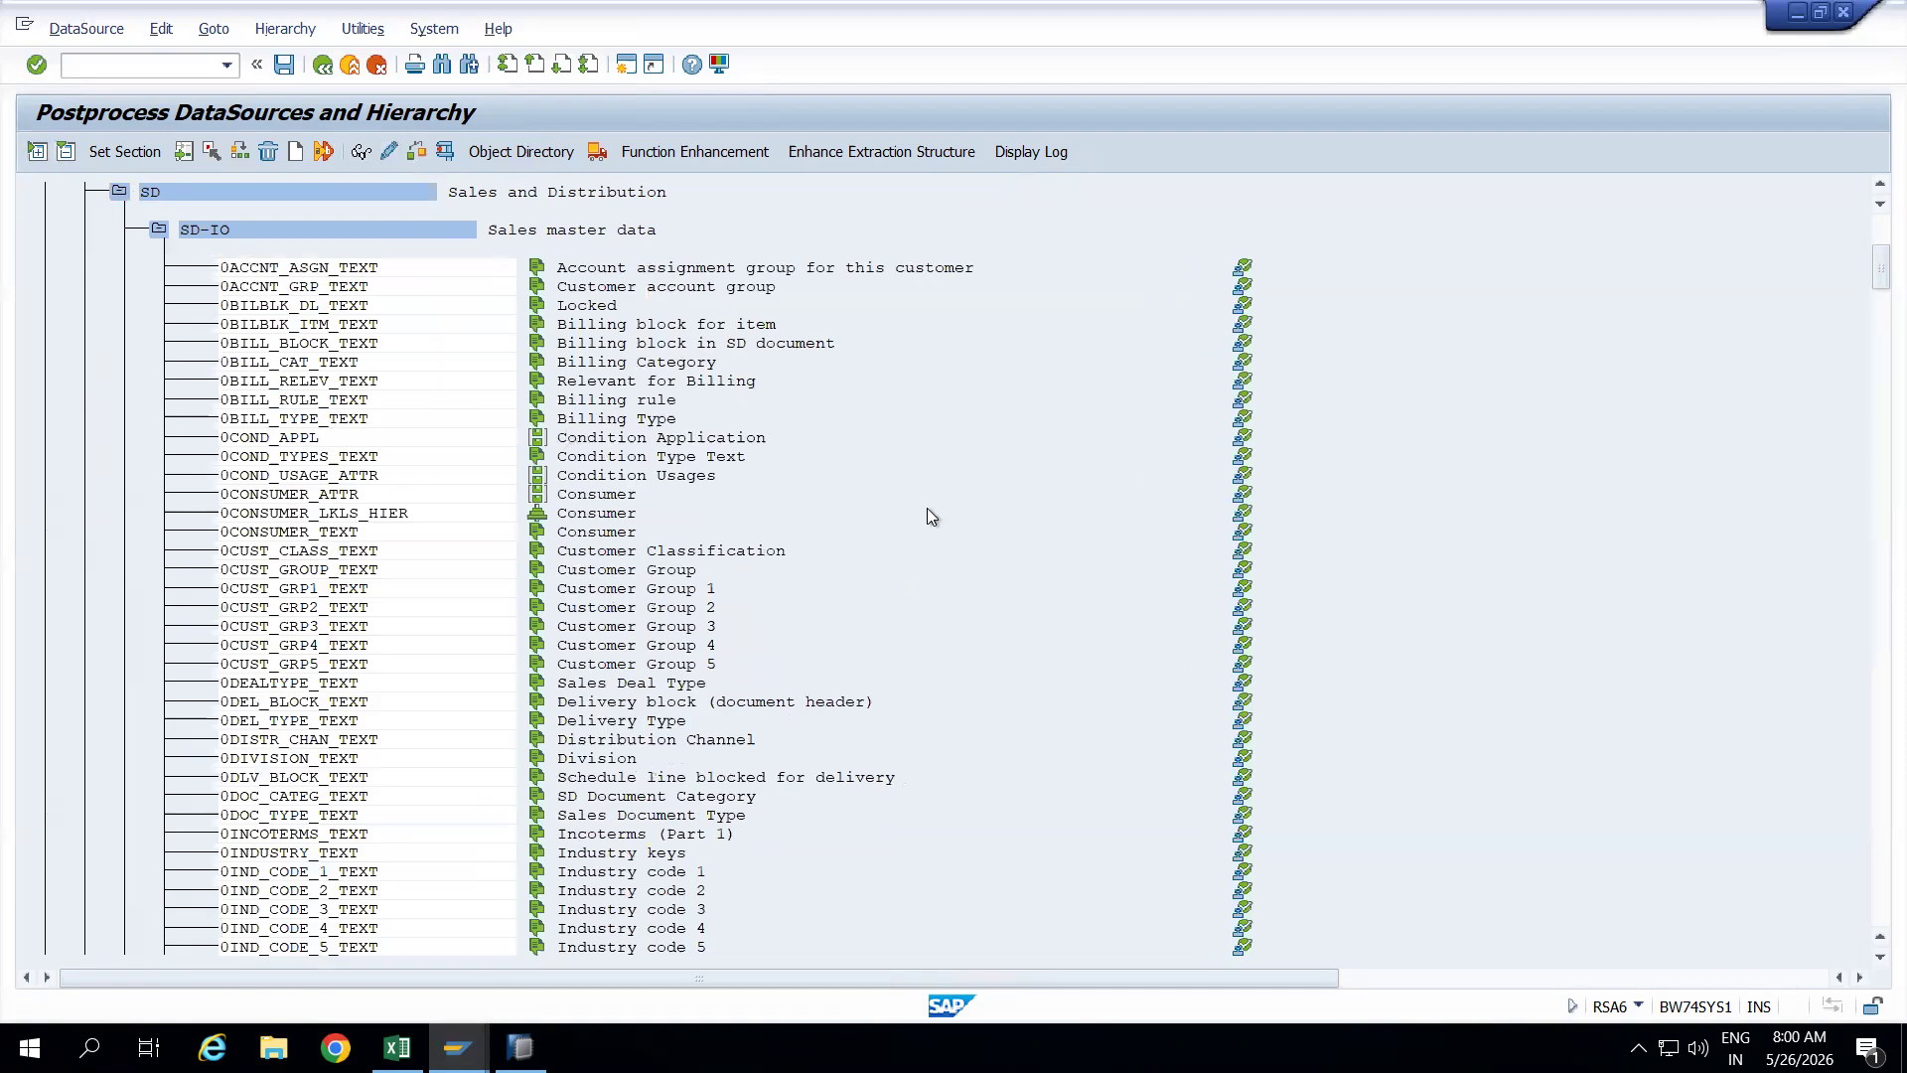
key(ctrl+f)
text(0PLANT_TEXT)
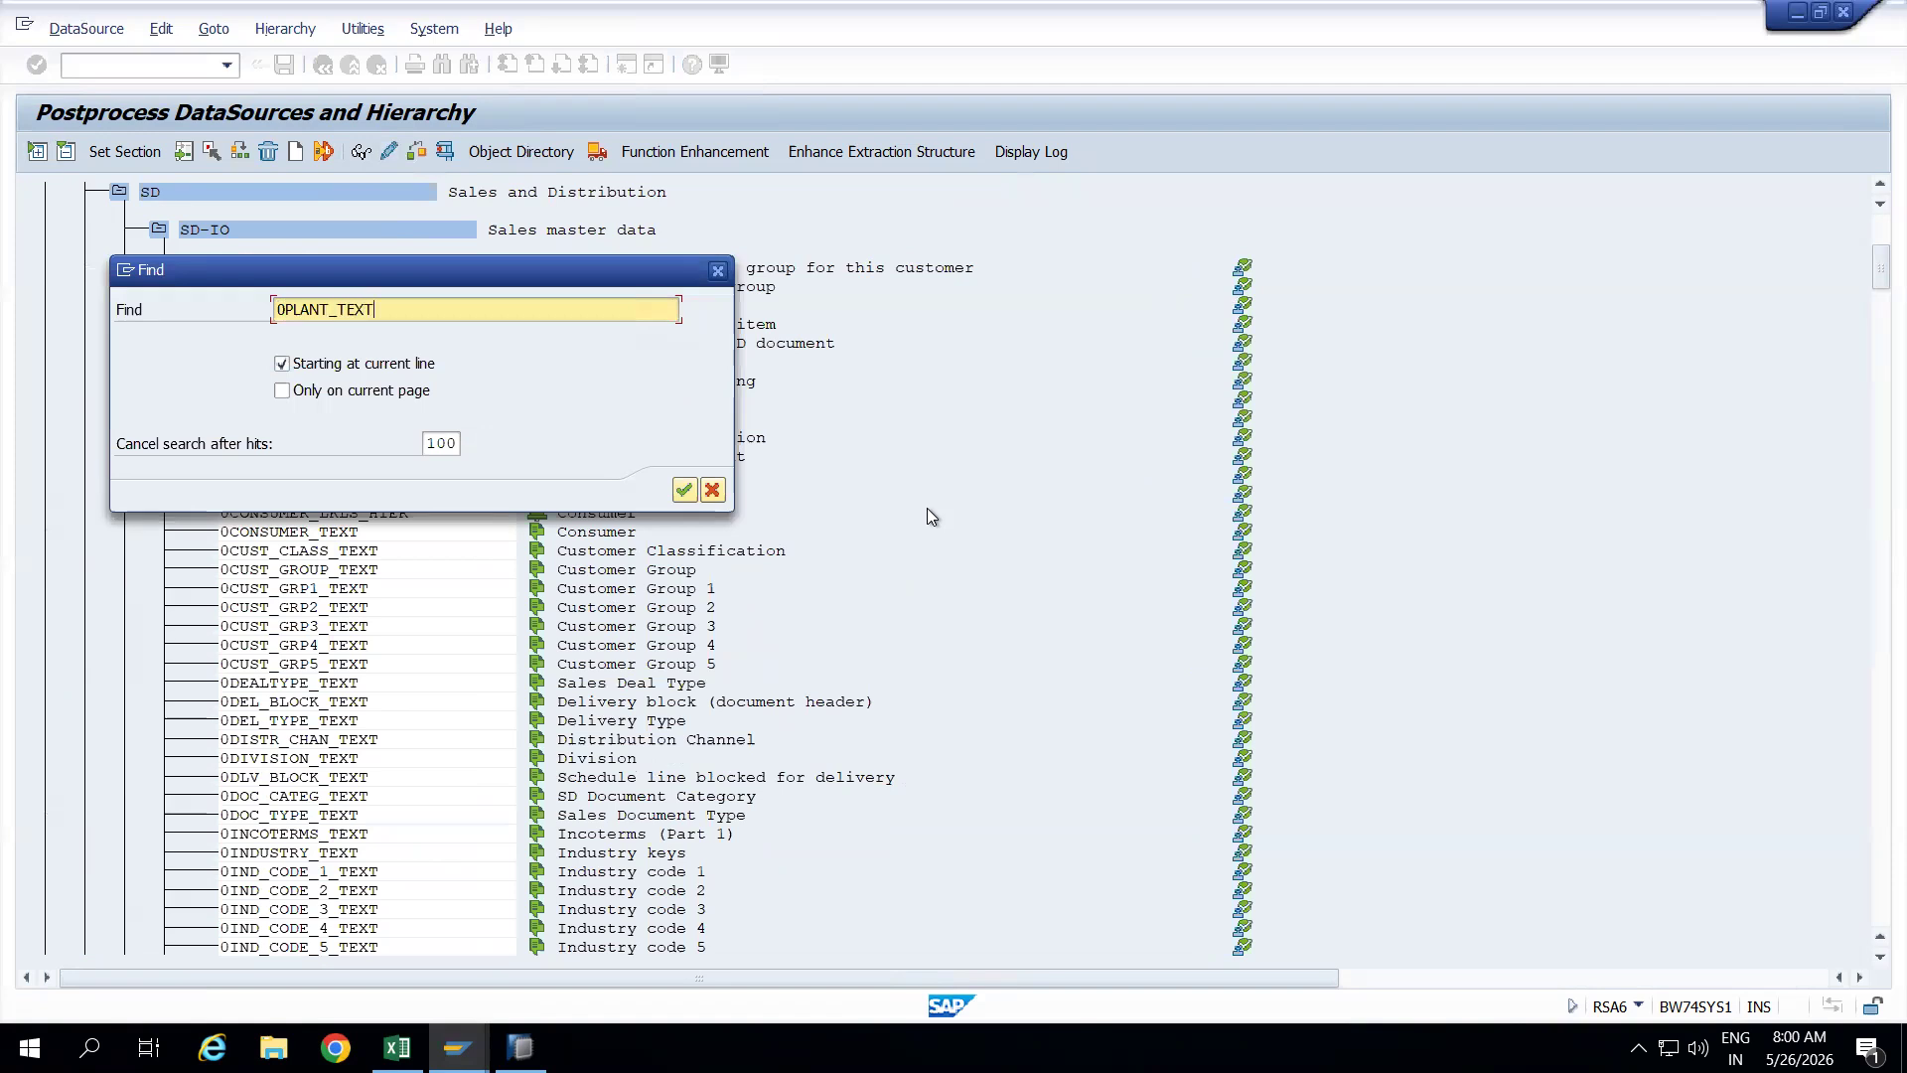
key(Return)
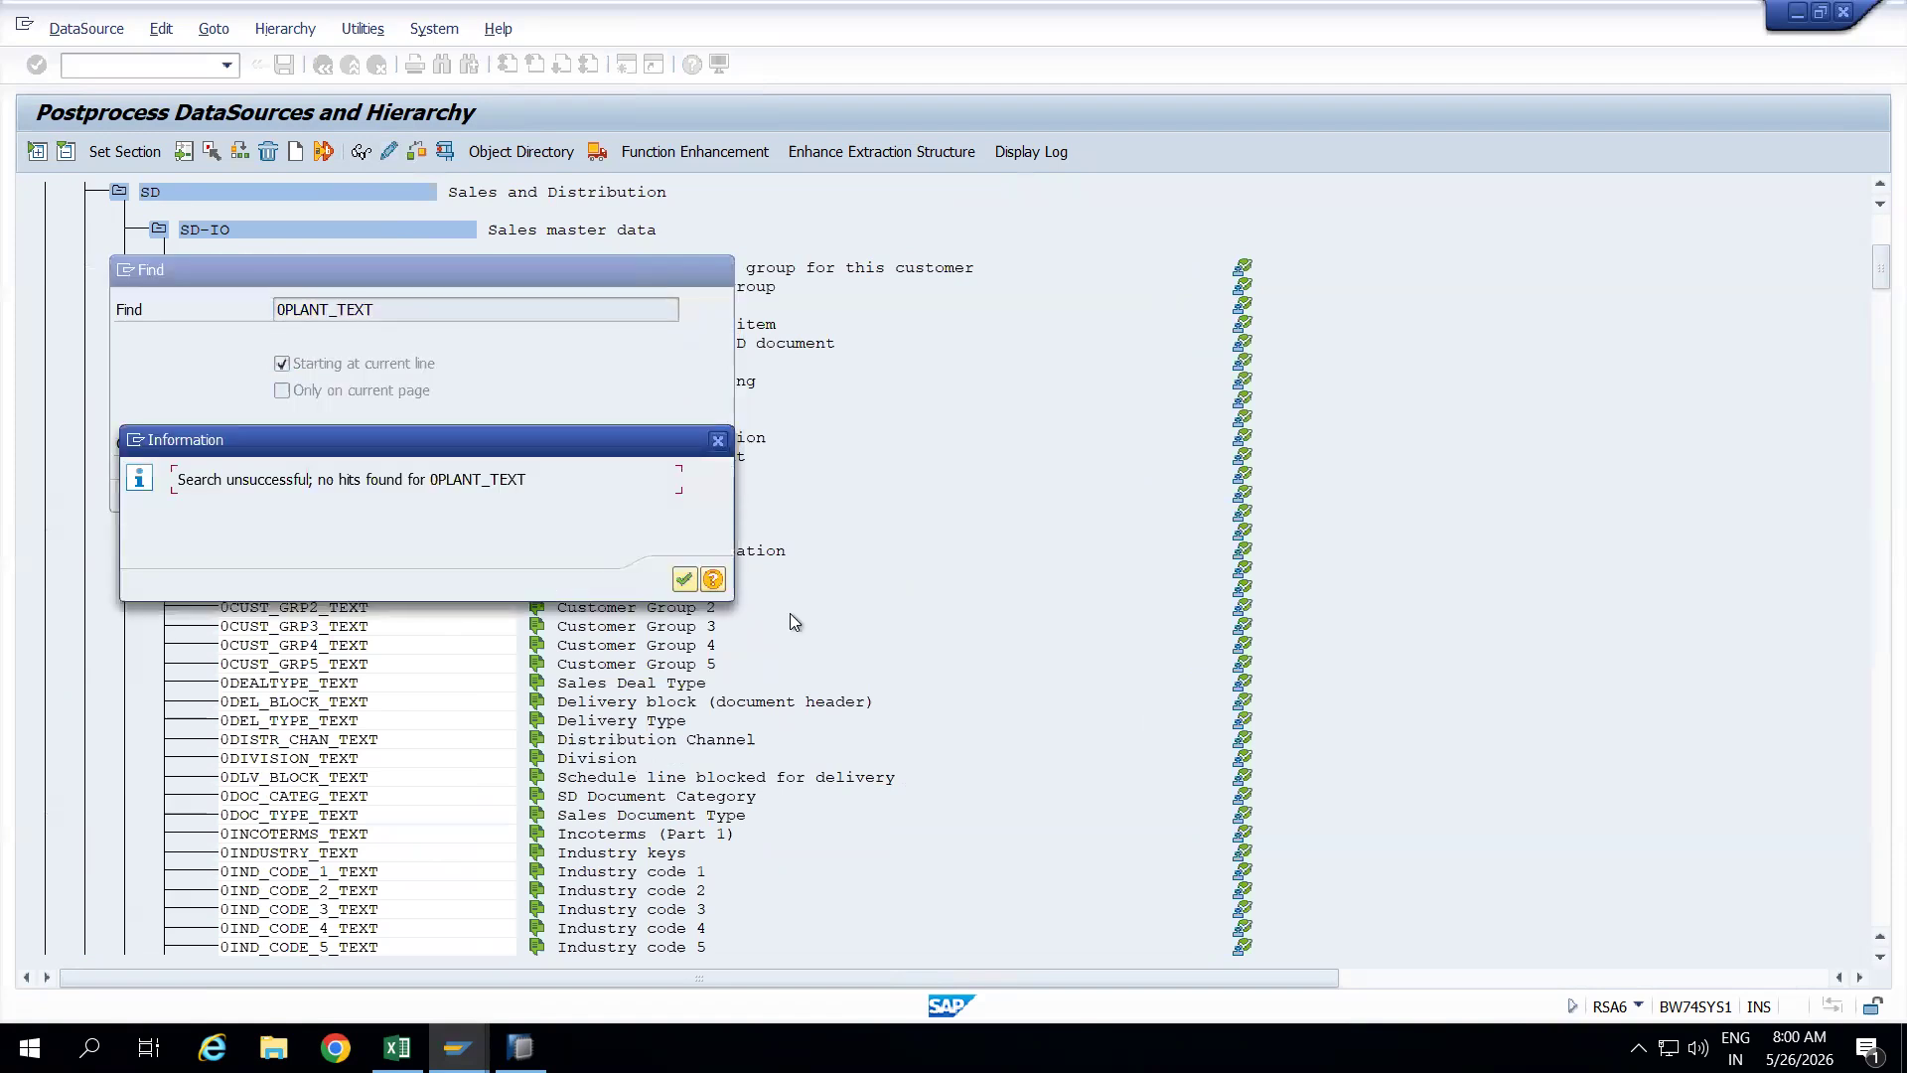
click(684, 579)
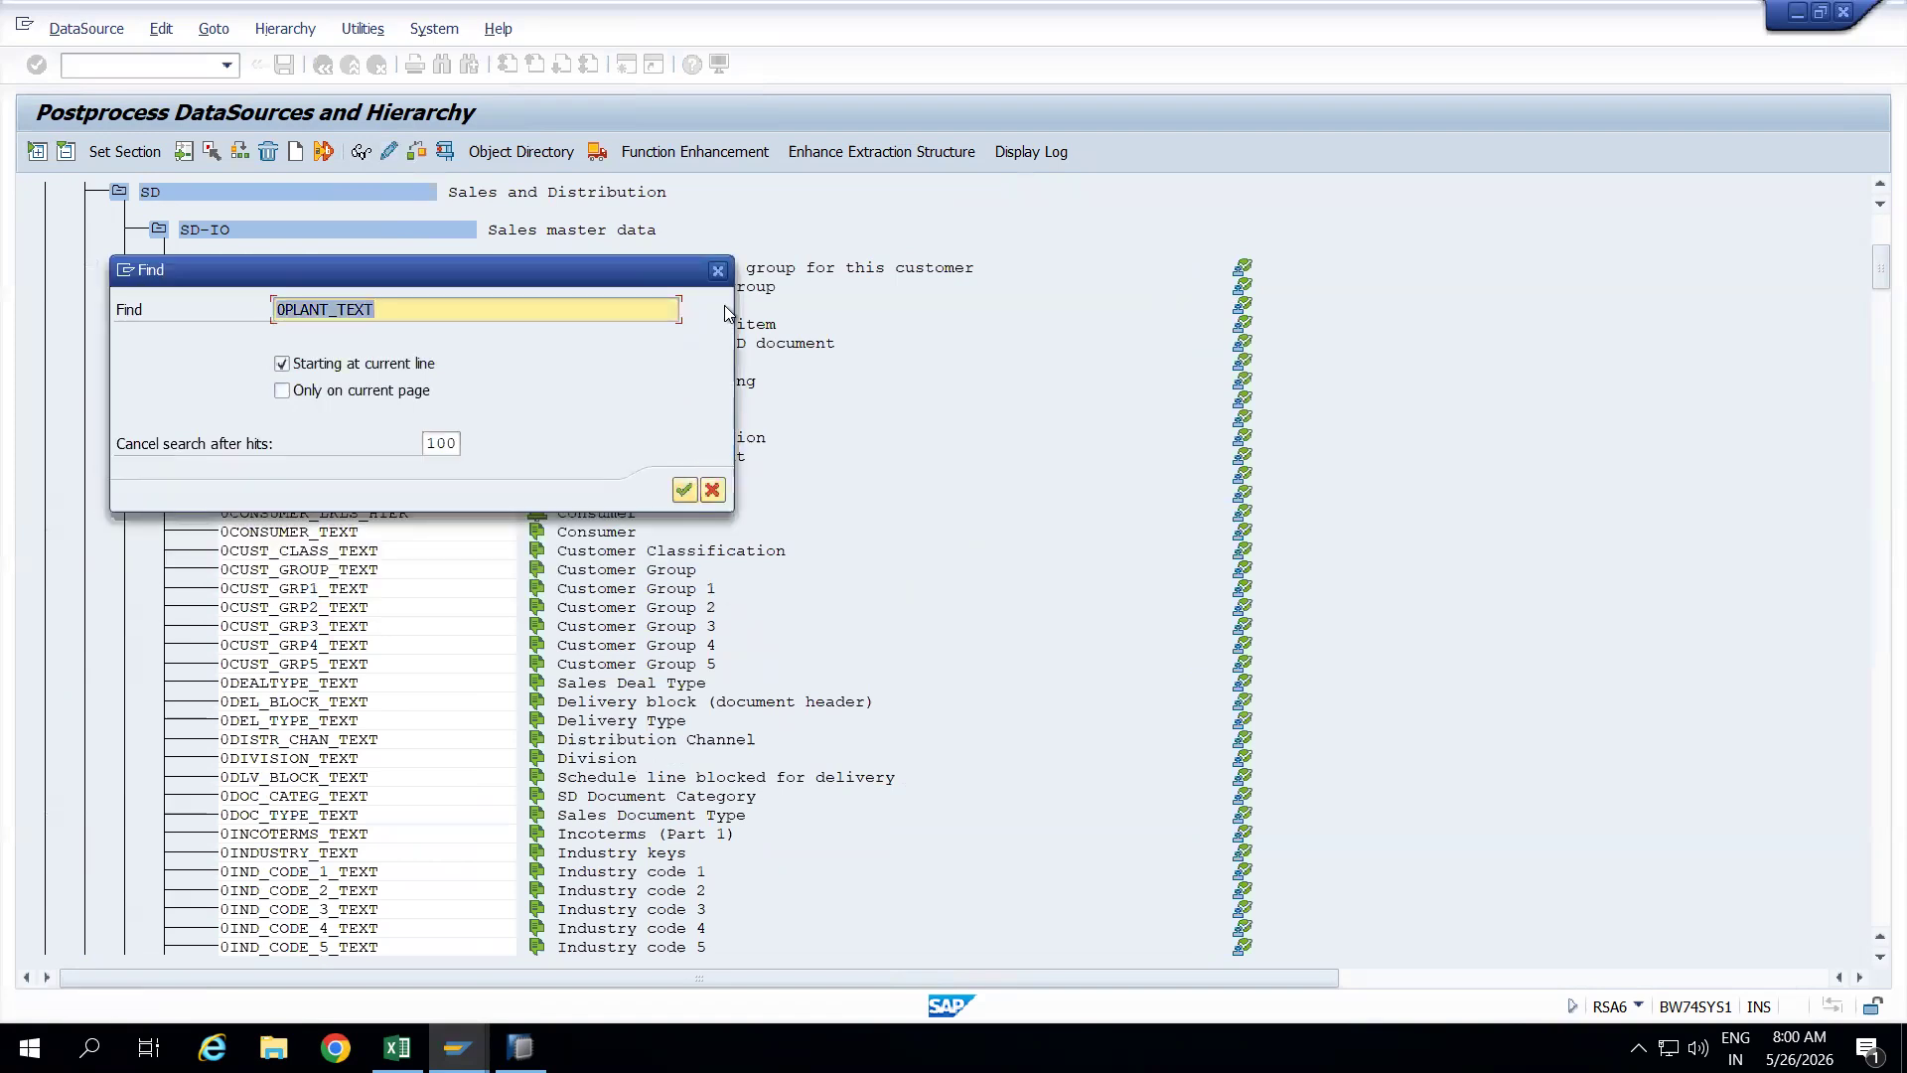
click(717, 271)
Restart transaction RSA6 and expand the complete SAP DataSource hierarchy
click(140, 74)
text(/nrsa6)
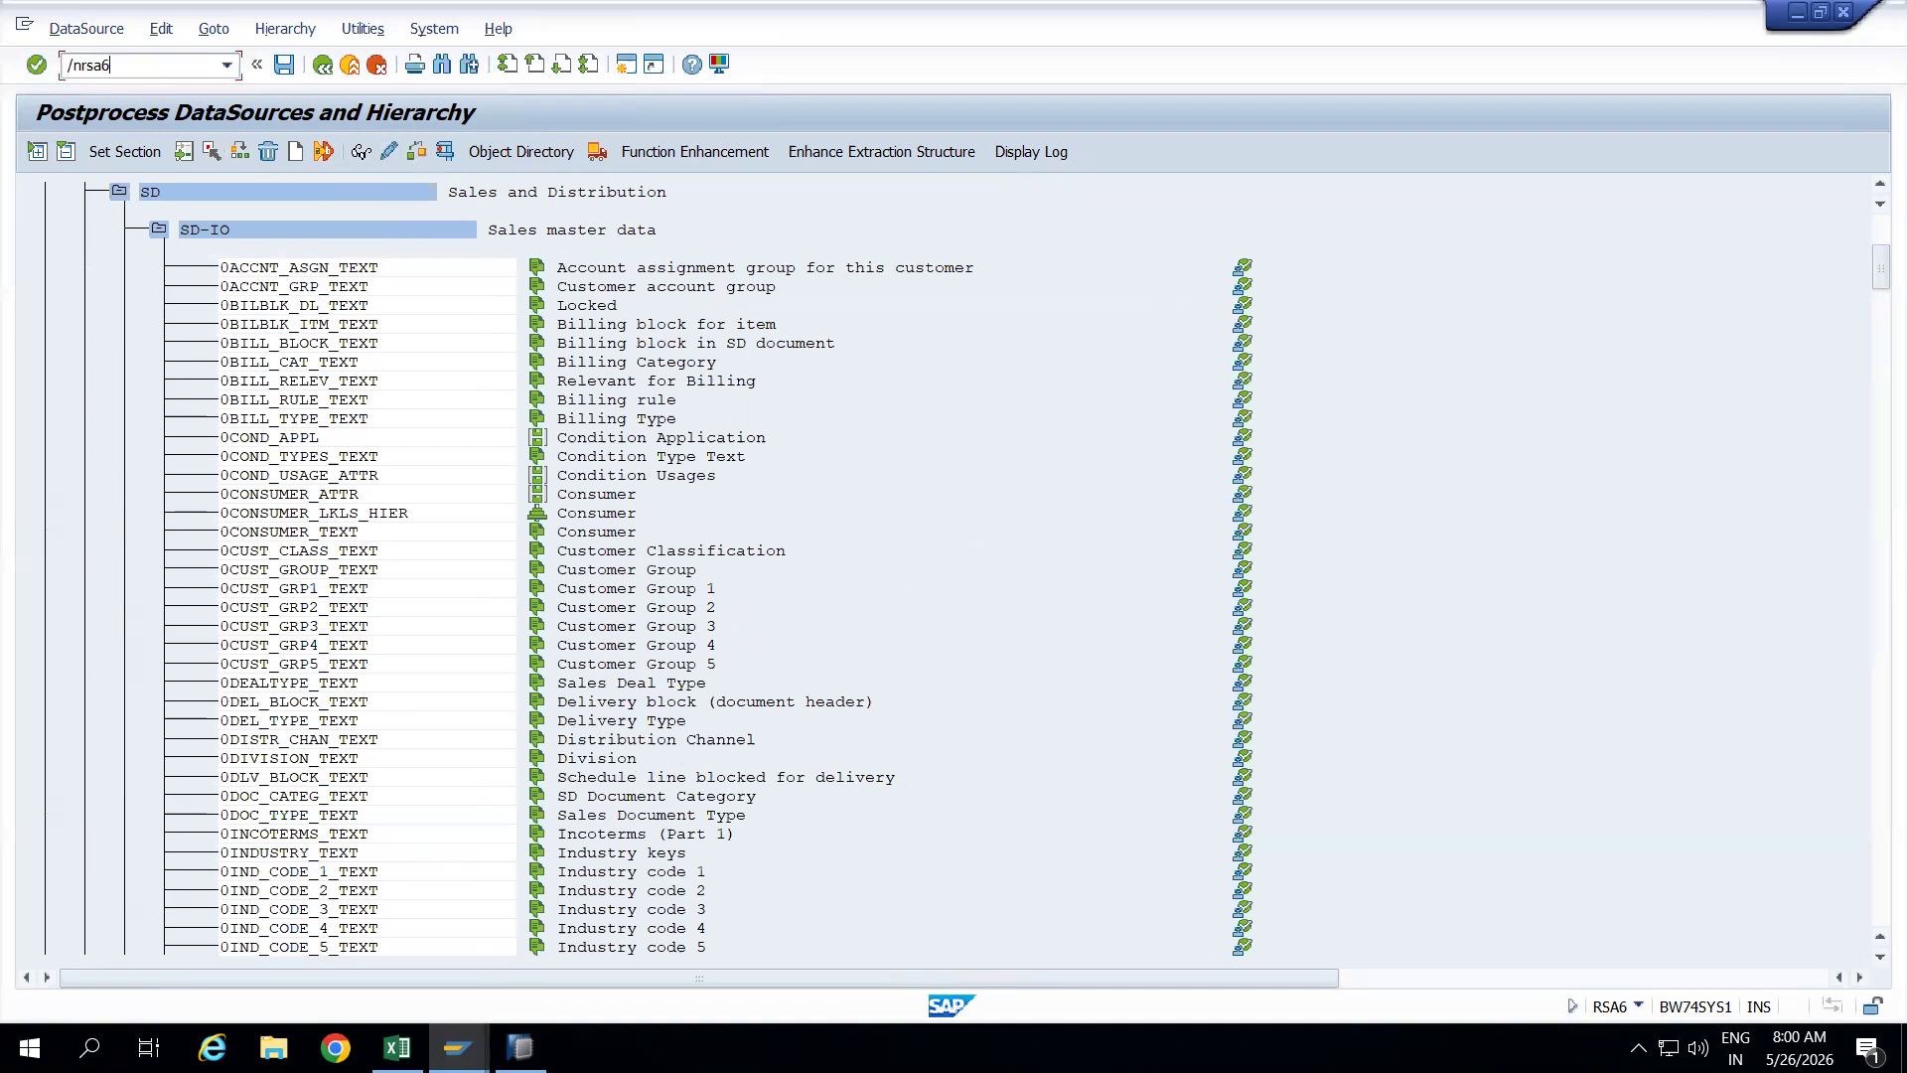
key(Return)
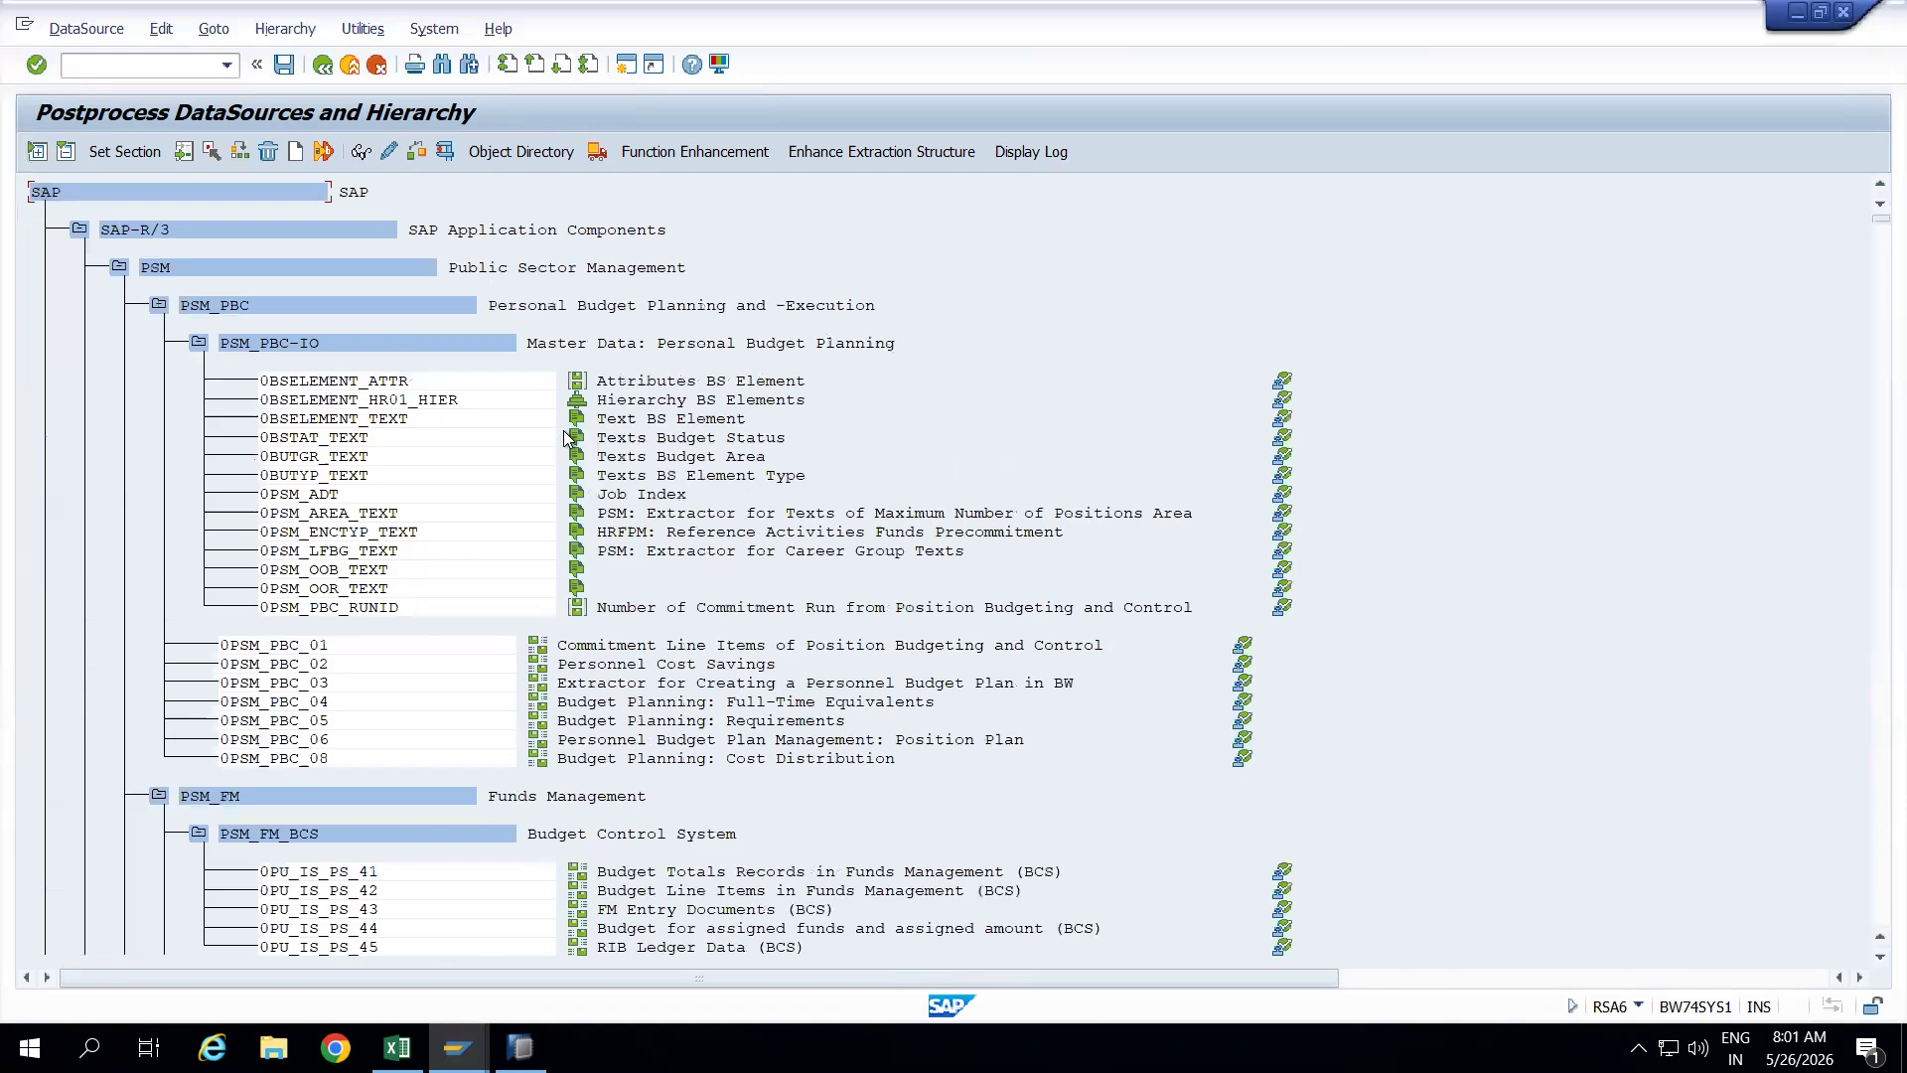
Search the full hierarchy for 0PLANT_TEXT and open that DataSource to check its Delta Update setting
key(ctrl+f)
key(Return)
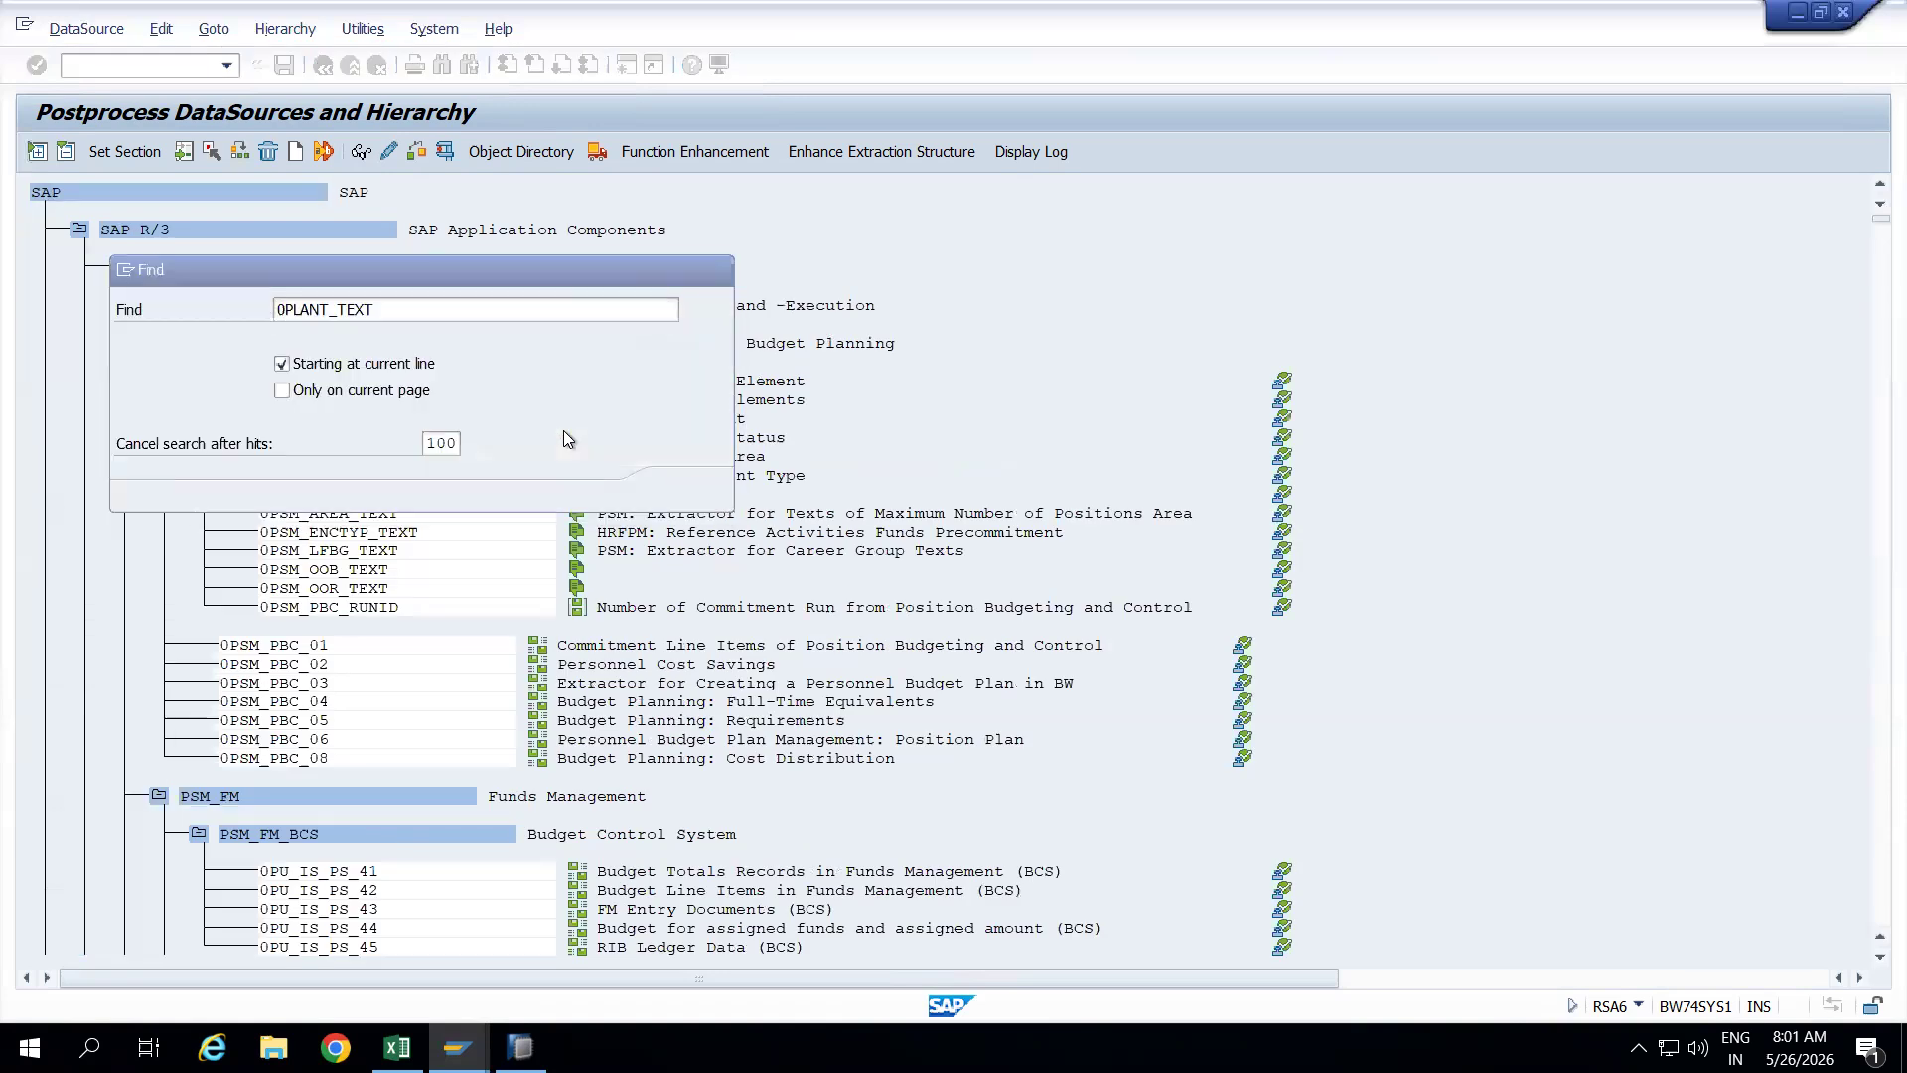
double_click(459, 308)
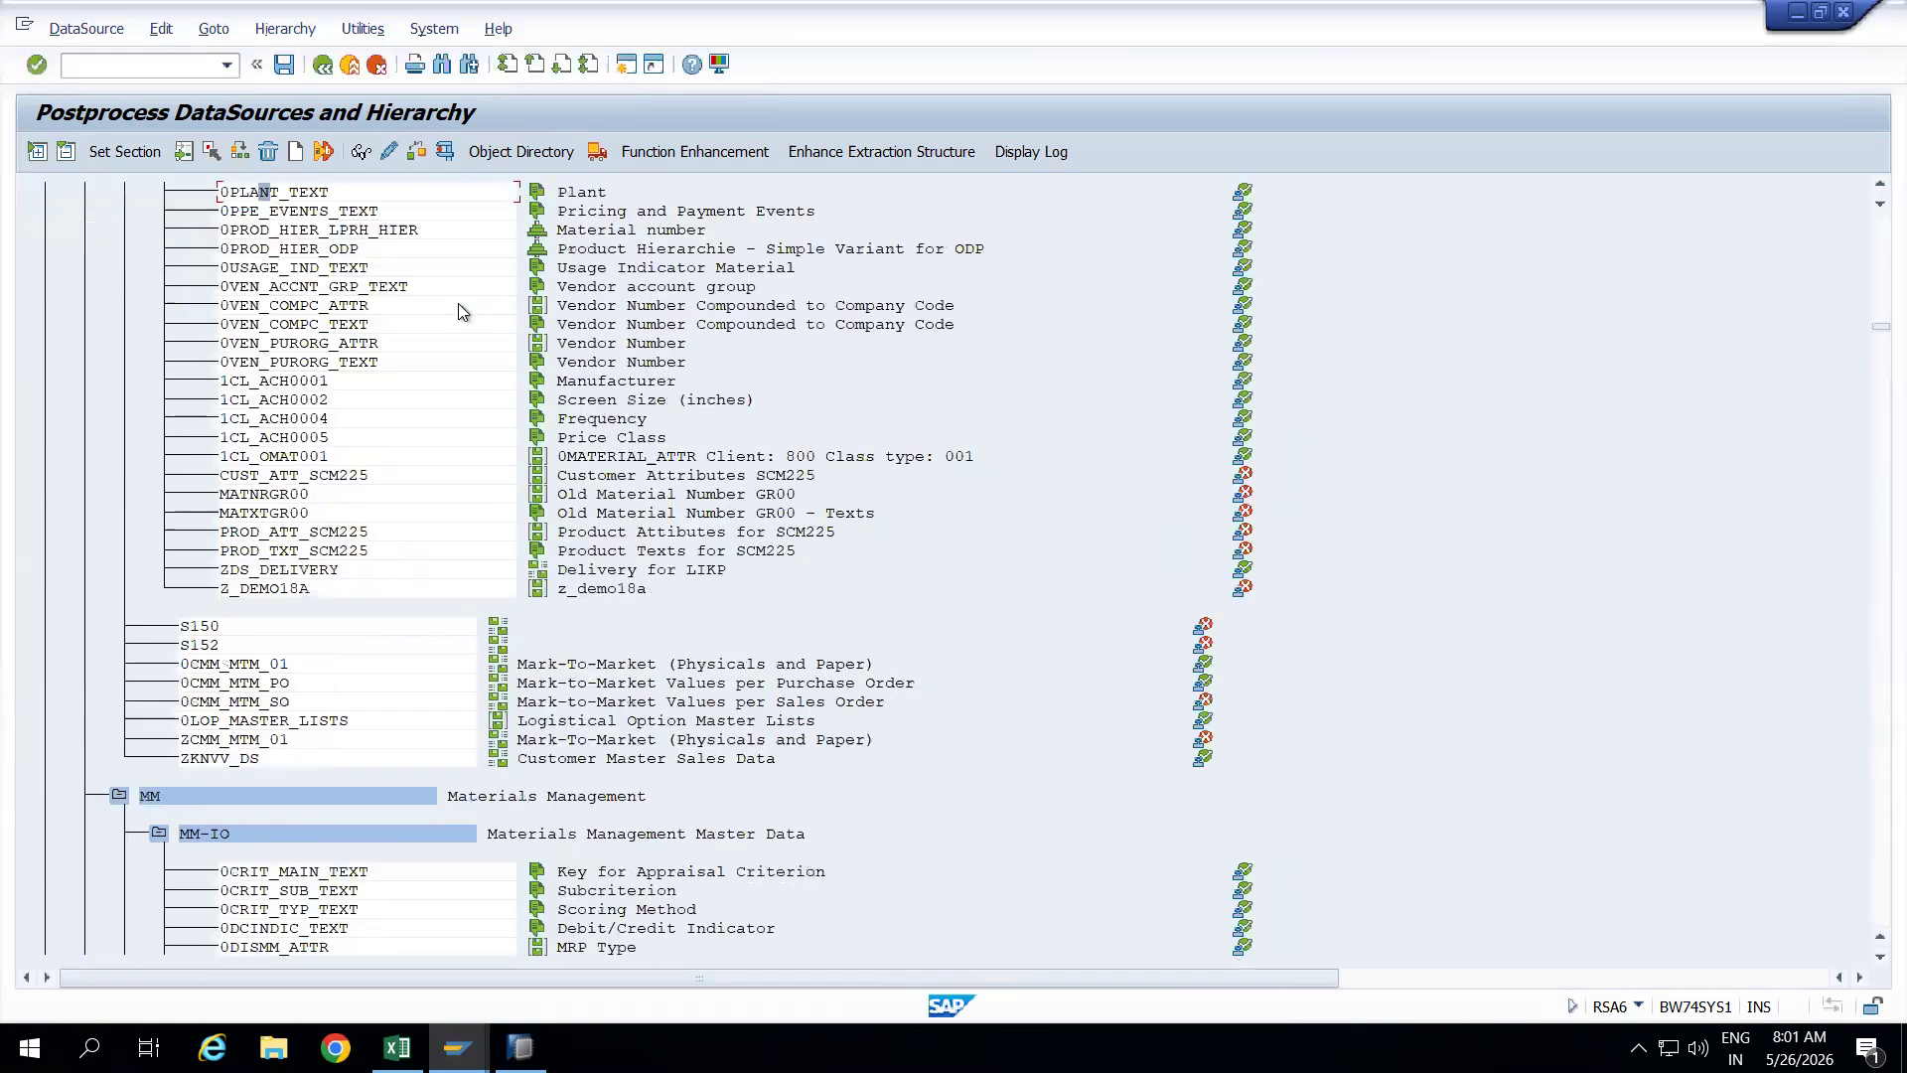
double_click(298, 196)
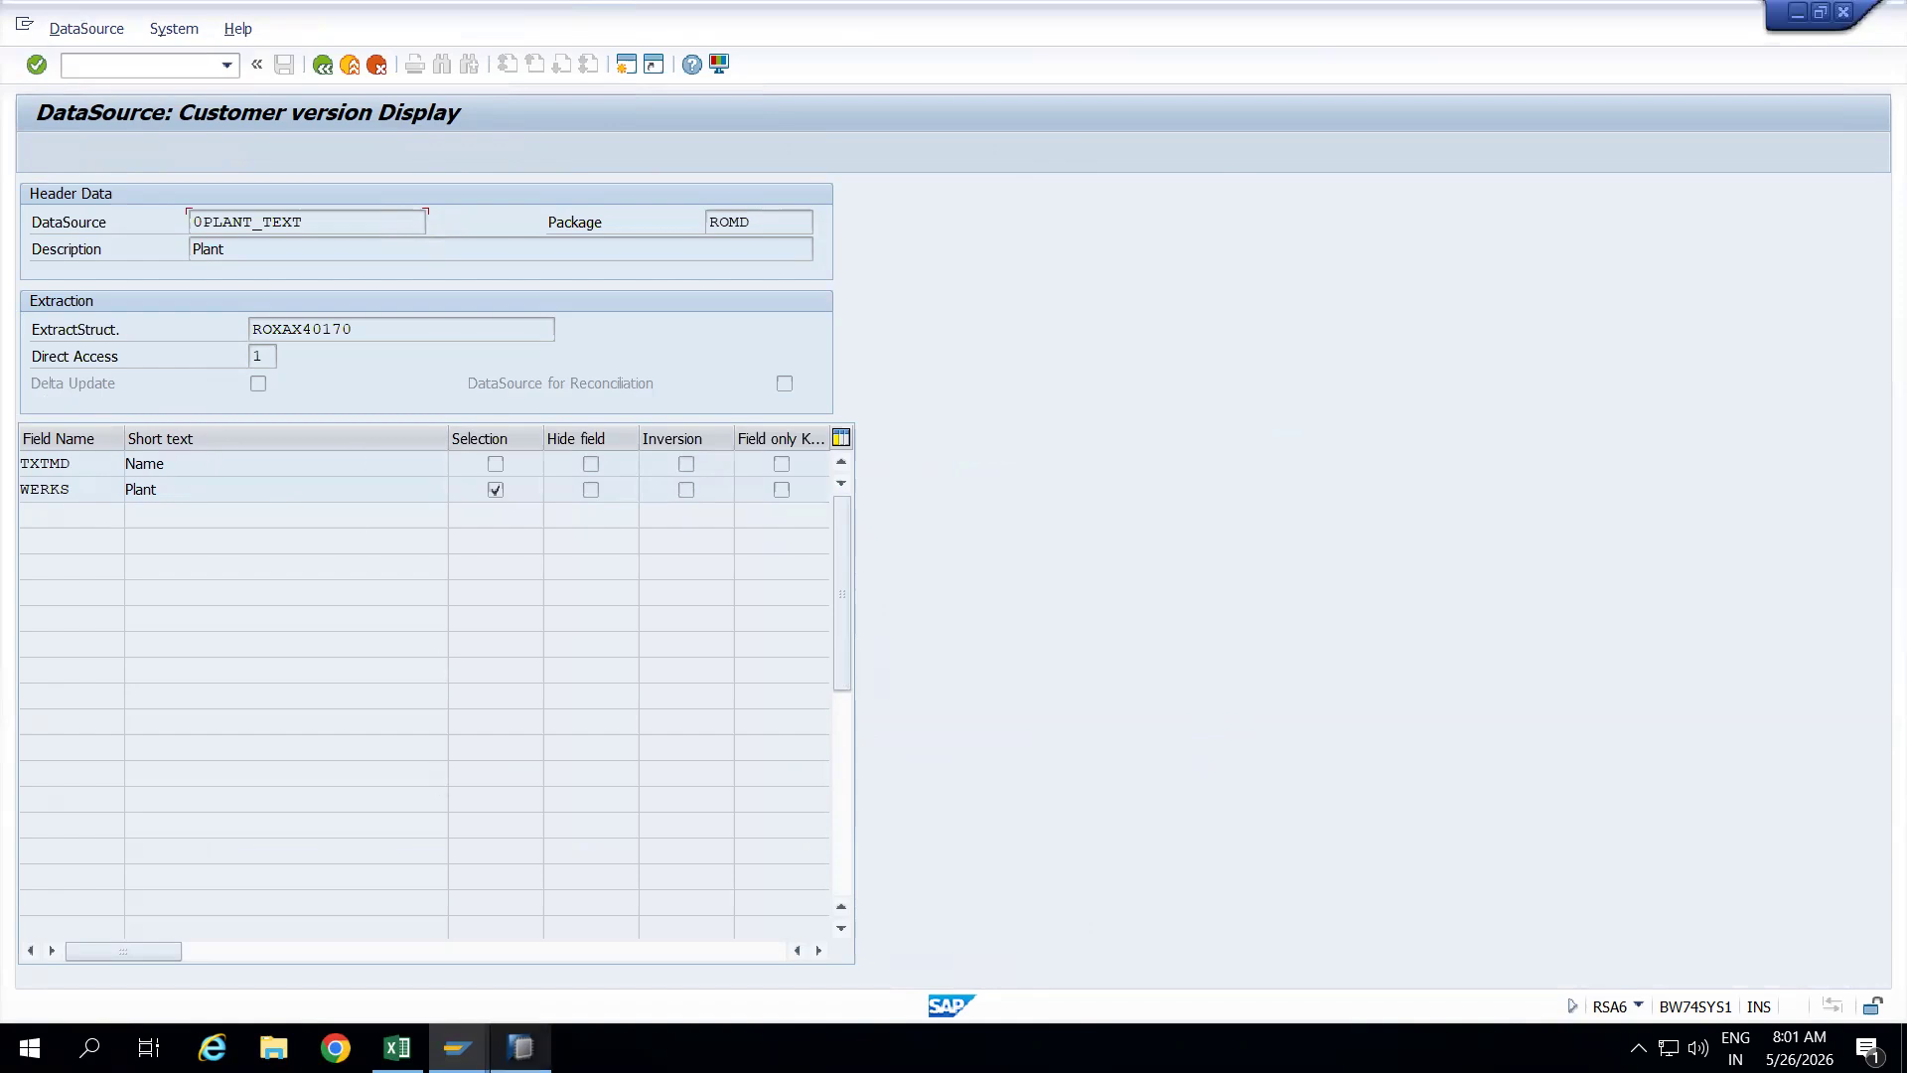
Switch to SAP HANA Studio and examine the Snapshot Support option in the modeling properties of ZADSO_EB
click(522, 1048)
click(586, 429)
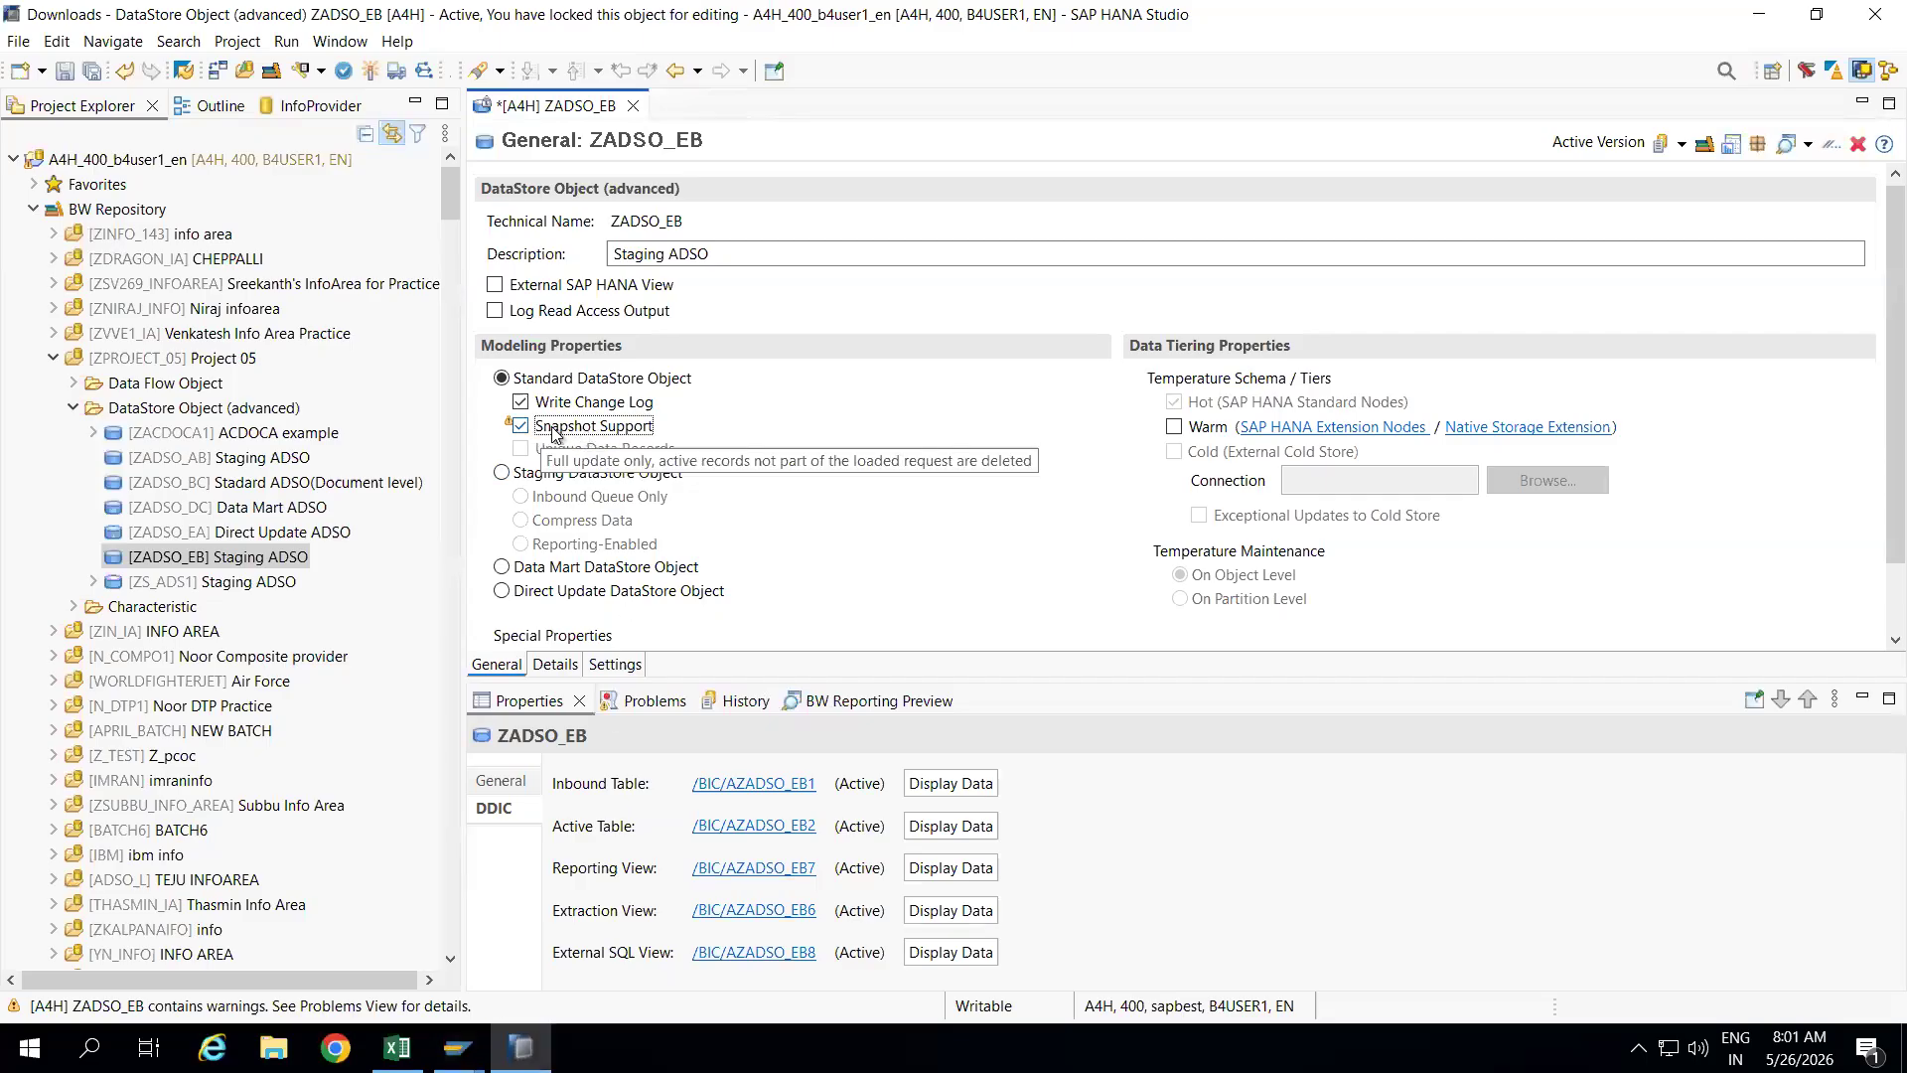